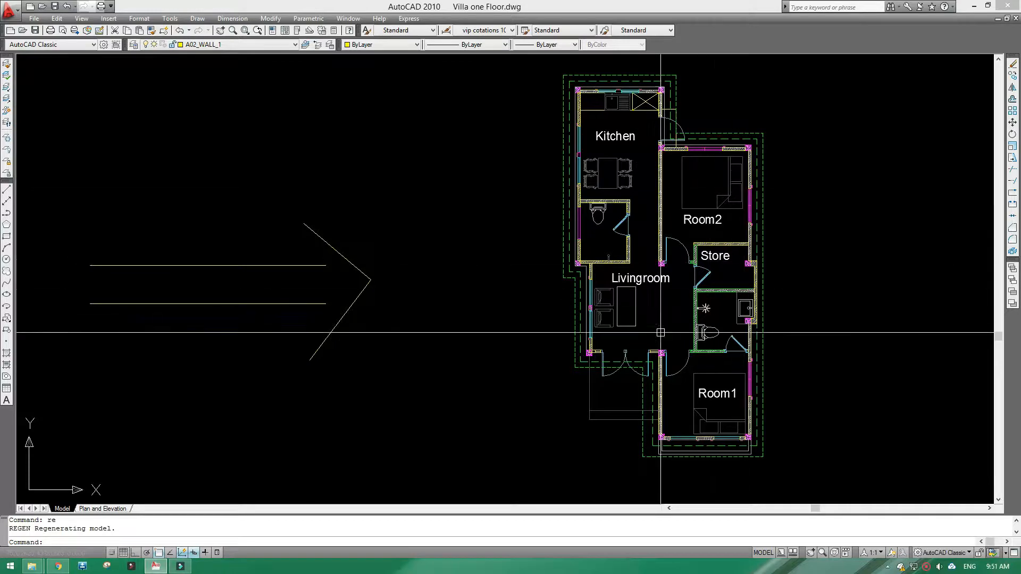
- Examine the new villa floor plan, including Room1, Room2, the store, bathrooms, living room and kitchen
{"action": "middle_click_drag", "start_coordinate": [718, 388], "coordinate": [597, 266]}
{"action": "scroll", "coordinate": [597, 267], "scroll_direction": "up", "scroll_amount": 6}
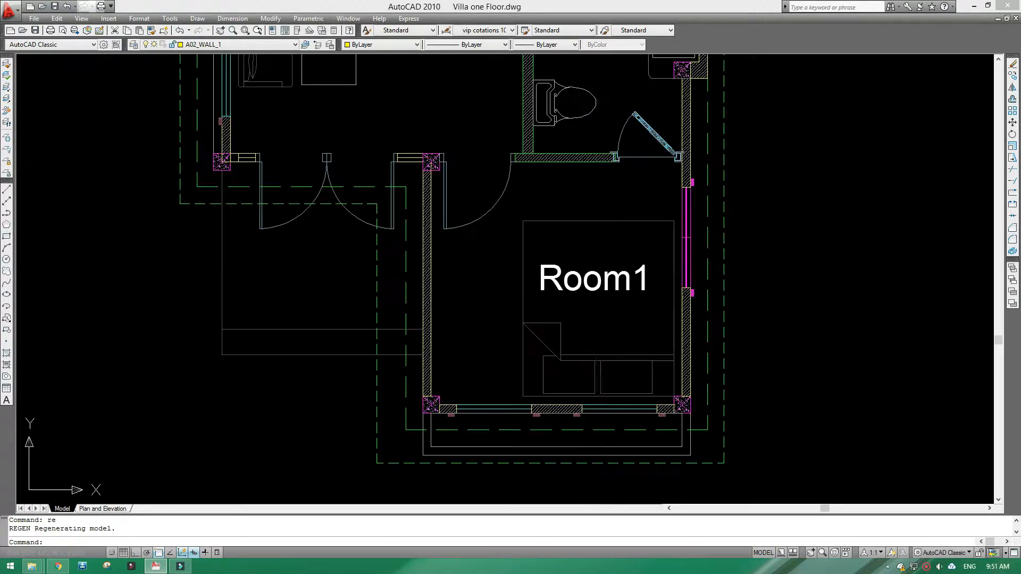
{"action": "scroll", "coordinate": [547, 280], "scroll_direction": "down", "scroll_amount": 6}
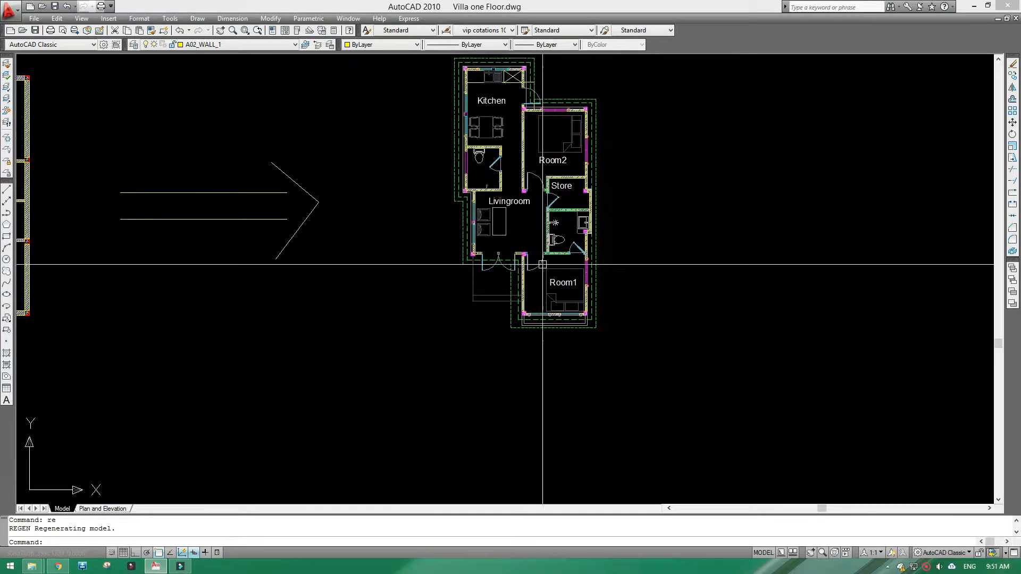
{"action": "scroll", "coordinate": [524, 296], "scroll_direction": "up", "scroll_amount": 5}
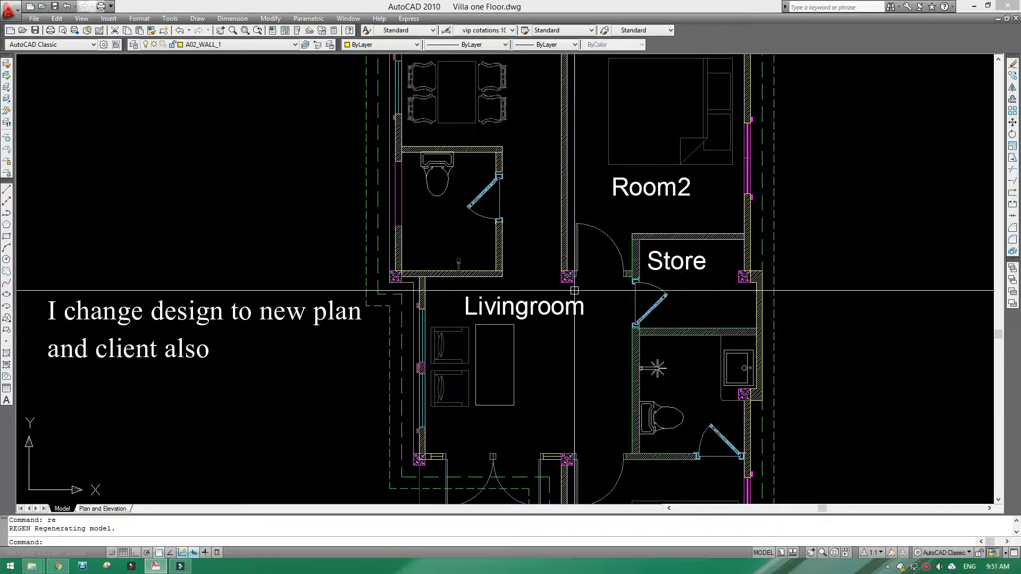
{"action": "scroll", "coordinate": [643, 335], "scroll_direction": "up", "scroll_amount": 6}
{"action": "scroll", "coordinate": [670, 399], "scroll_direction": "down", "scroll_amount": 4}
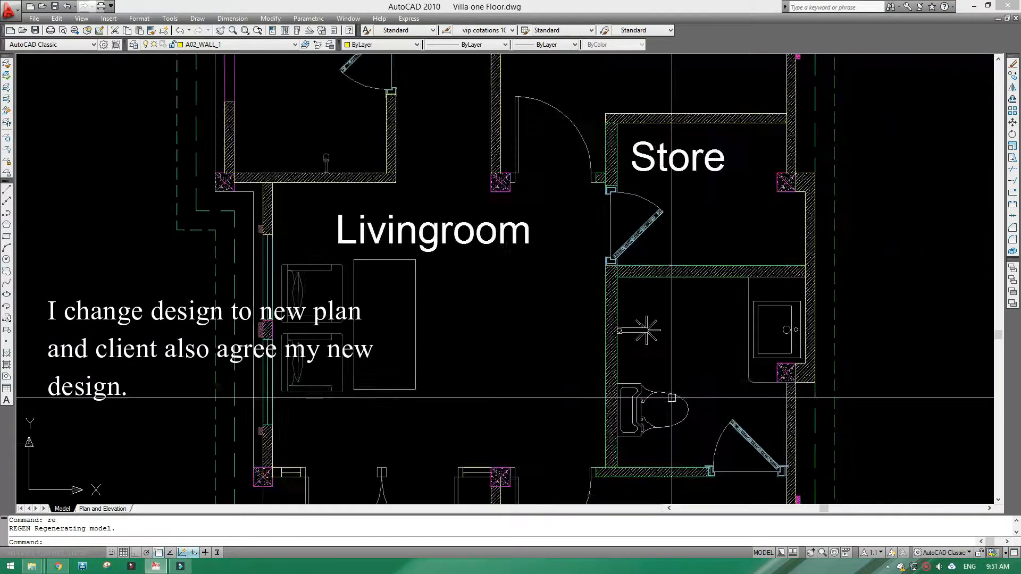
{"action": "middle_click_drag", "start_coordinate": [669, 136], "coordinate": [666, 283]}
{"action": "middle_click_drag", "start_coordinate": [671, 238], "coordinate": [694, 400]}
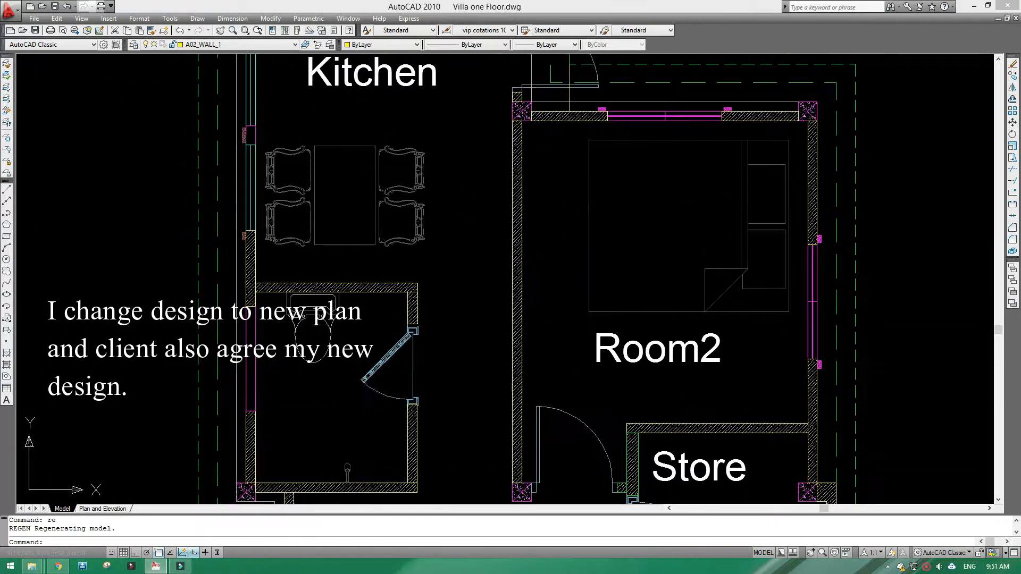
{"action": "mouse_move", "coordinate": [314, 368]}
{"action": "middle_mouse_down"}
{"action": "mouse_move", "coordinate": [489, 341]}
{"action": "mouse_move", "coordinate": [506, 307]}
{"action": "middle_mouse_up"}
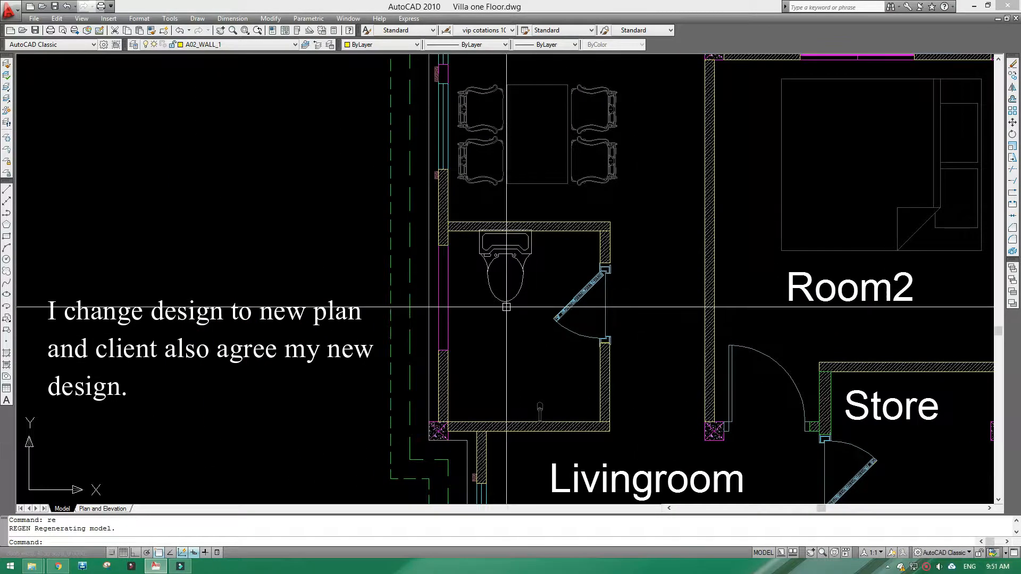
{"action": "scroll", "coordinate": [532, 303], "scroll_direction": "down", "scroll_amount": 4}
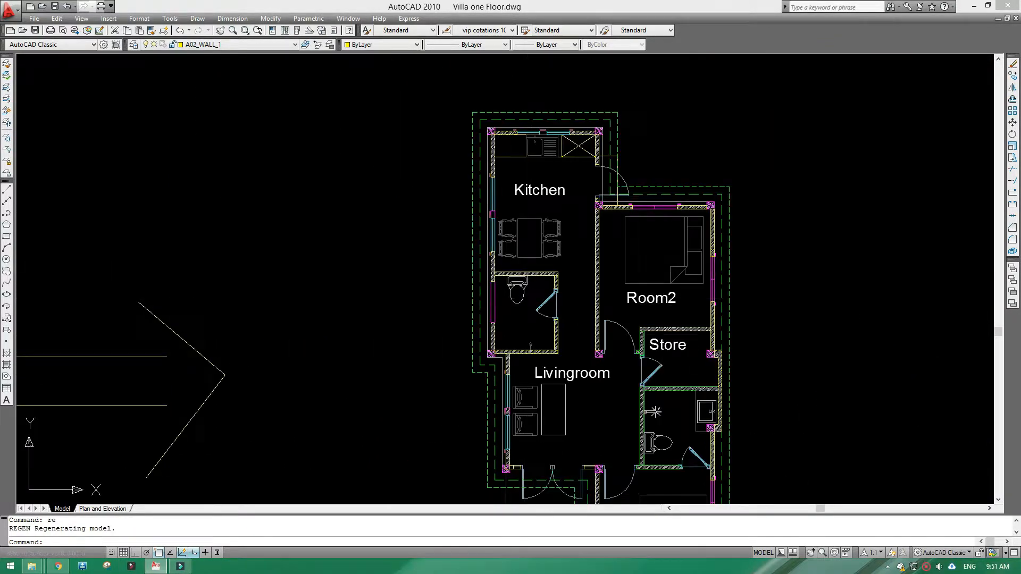
{"action": "middle_click_drag", "start_coordinate": [534, 273], "coordinate": [536, 374]}
{"action": "scroll", "coordinate": [545, 304], "scroll_direction": "up", "scroll_amount": 3}
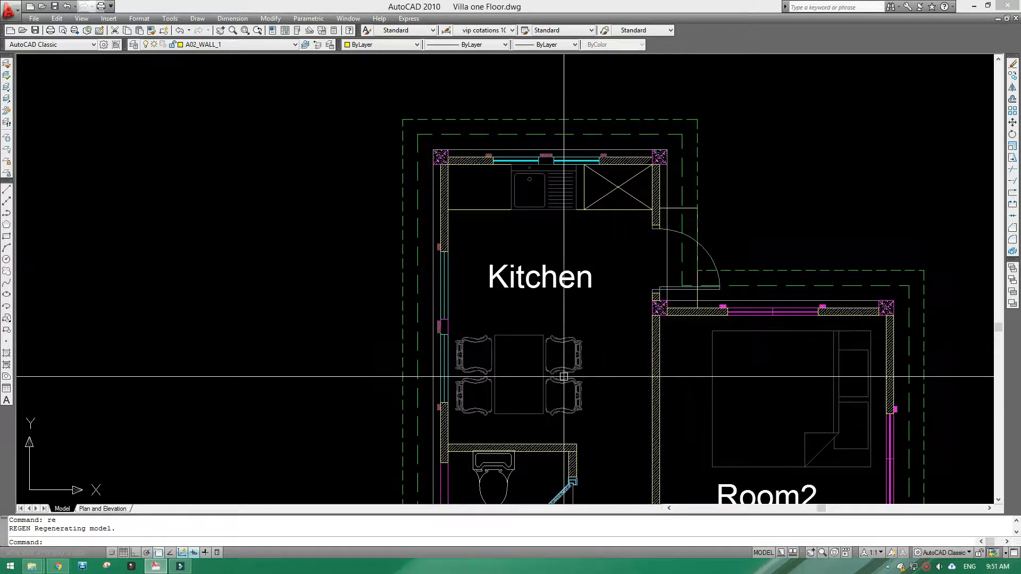
{"action": "middle_click_drag", "start_coordinate": [563, 377], "coordinate": [570, 274]}
{"action": "scroll", "coordinate": [526, 175], "scroll_direction": "down", "scroll_amount": 3}
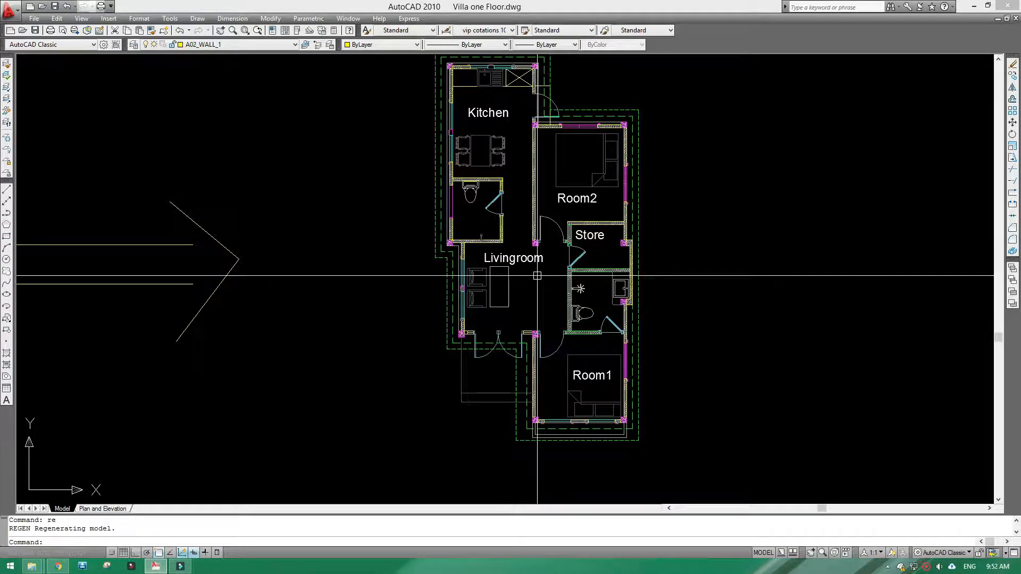
{"action": "scroll", "coordinate": [537, 271], "scroll_direction": "down", "scroll_amount": 4}
{"action": "scroll", "coordinate": [540, 267], "scroll_direction": "up", "scroll_amount": 2}
{"action": "key", "text": "Escape"}
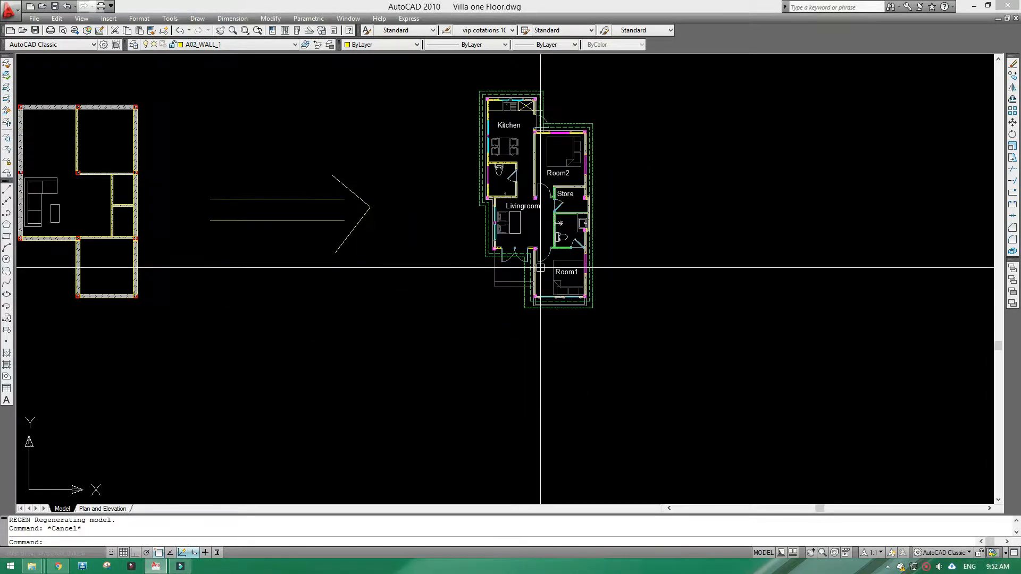
- Draw vertical construction lines through the two outer corners of Room1's front wall, extending below the floor plan
{"action": "scroll", "coordinate": [541, 267], "scroll_direction": "up", "scroll_amount": 3}
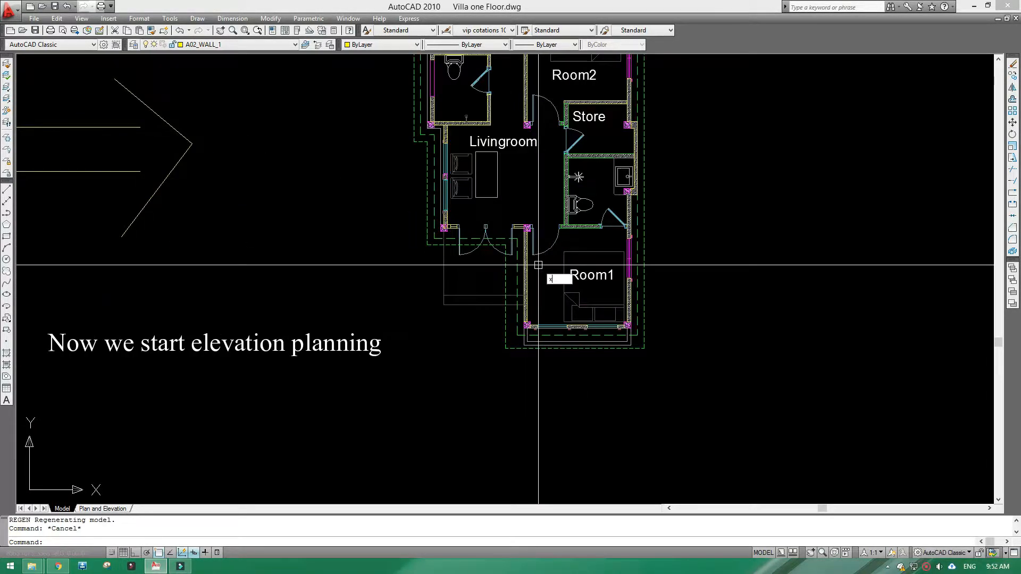
{"action": "type", "text": "v"}
{"action": "key", "text": "Return"}
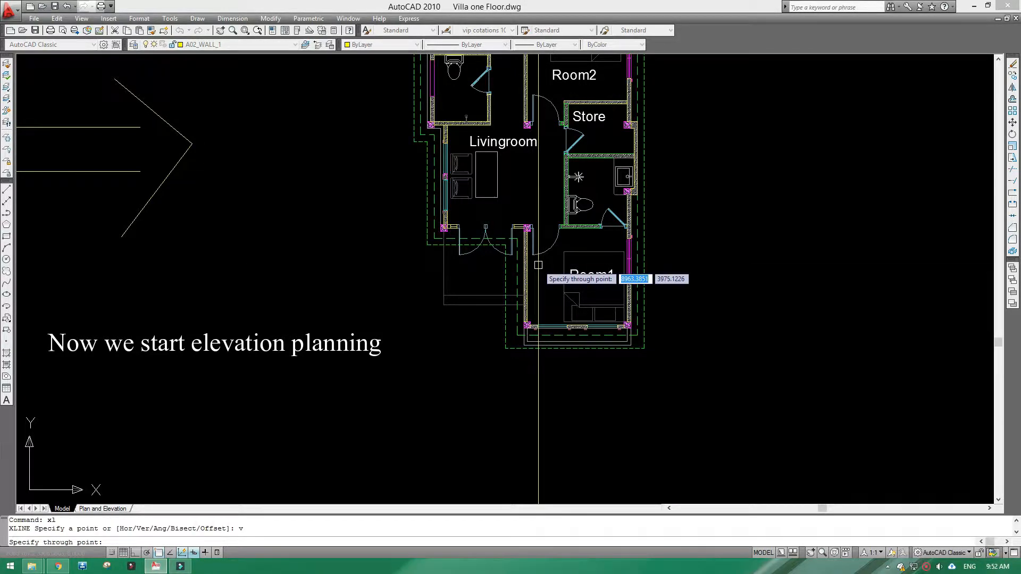
{"action": "scroll", "coordinate": [417, 125], "scroll_direction": "up", "scroll_amount": 6}
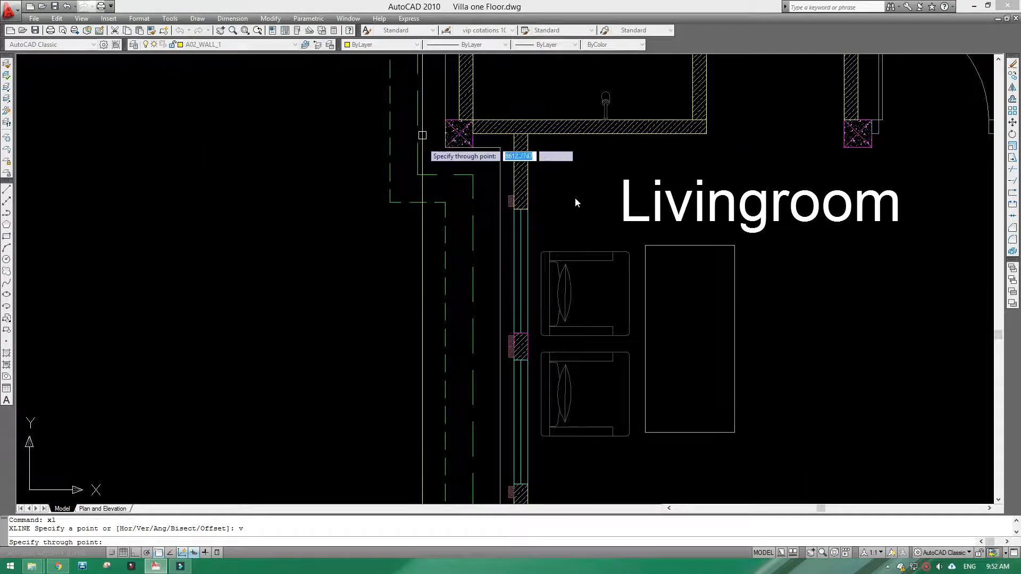
{"action": "scroll", "coordinate": [445, 146], "scroll_direction": "down", "scroll_amount": 5}
{"action": "middle_click_drag", "start_coordinate": [445, 147], "coordinate": [409, 90]}
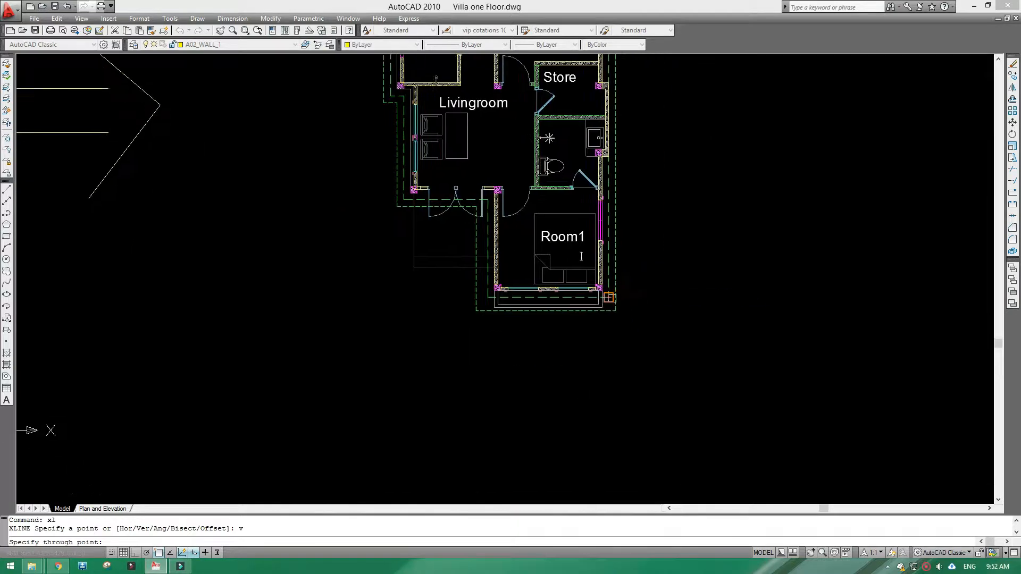
{"action": "scroll", "coordinate": [610, 312], "scroll_direction": "up", "scroll_amount": 4}
{"action": "left_click", "coordinate": [583, 283]}
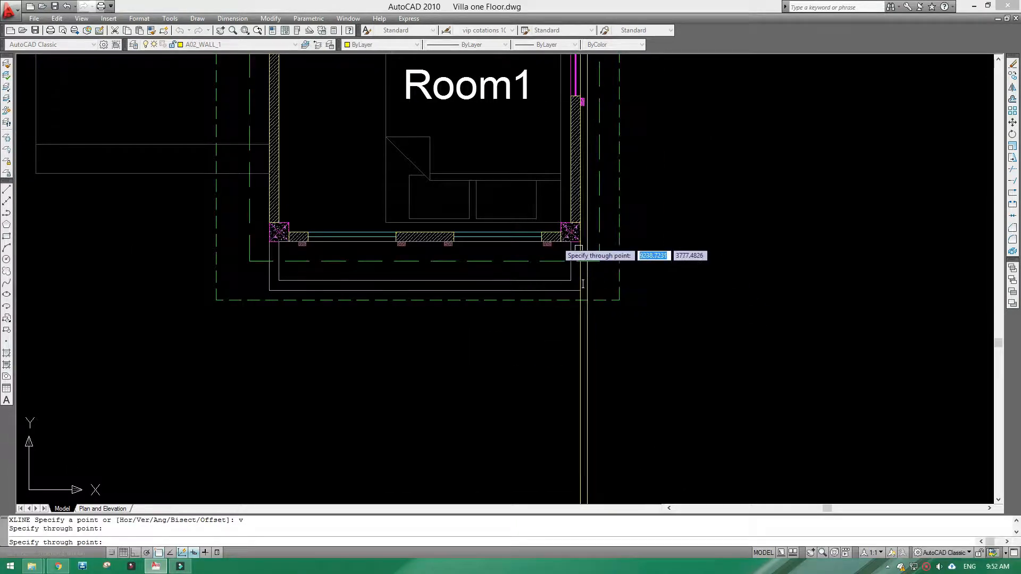
{"action": "scroll", "coordinate": [269, 261], "scroll_direction": "up", "scroll_amount": 2}
{"action": "left_click", "coordinate": [272, 261]}
{"action": "scroll", "coordinate": [272, 261], "scroll_direction": "down", "scroll_amount": 2}
- Add a vertical construction line through the outer face of the corner column beside the living room entrance
{"action": "middle_click_drag", "start_coordinate": [206, 249], "coordinate": [358, 365]}
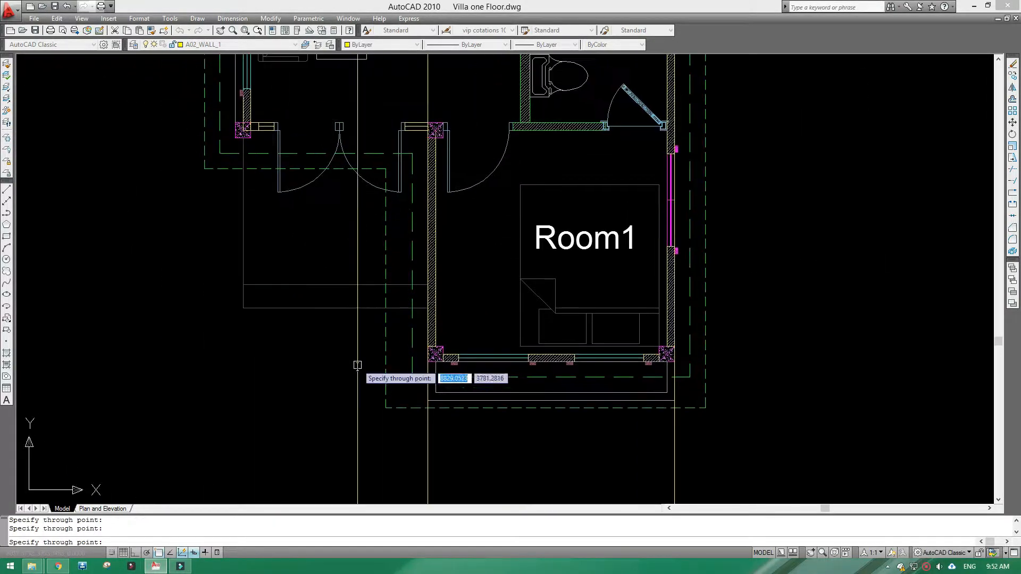
{"action": "middle_click_drag", "start_coordinate": [250, 181], "coordinate": [294, 258]}
{"action": "scroll", "coordinate": [251, 175], "scroll_direction": "up", "scroll_amount": 3}
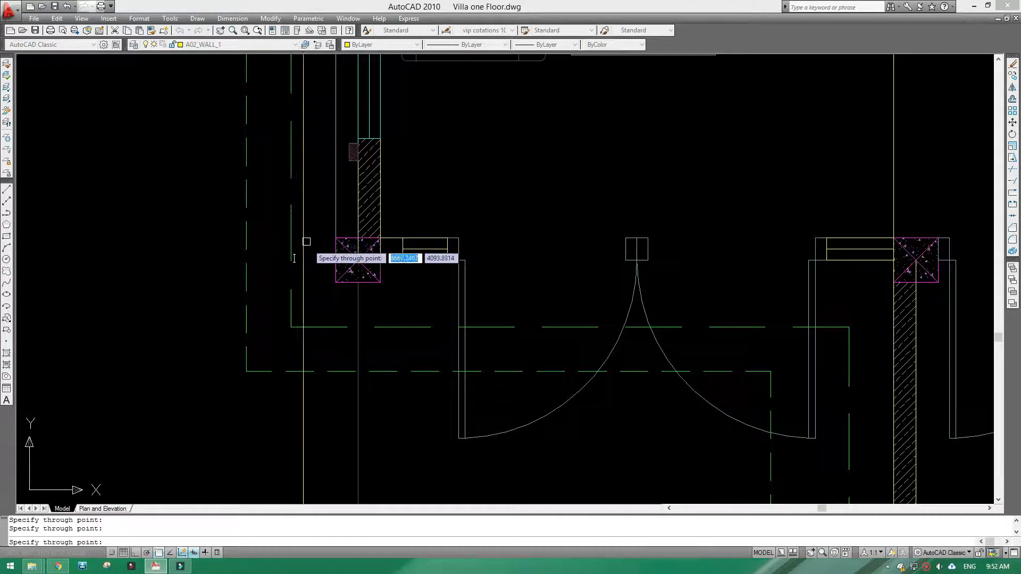
{"action": "left_click", "coordinate": [336, 274]}
{"action": "scroll", "coordinate": [336, 274], "scroll_direction": "down", "scroll_amount": 4}
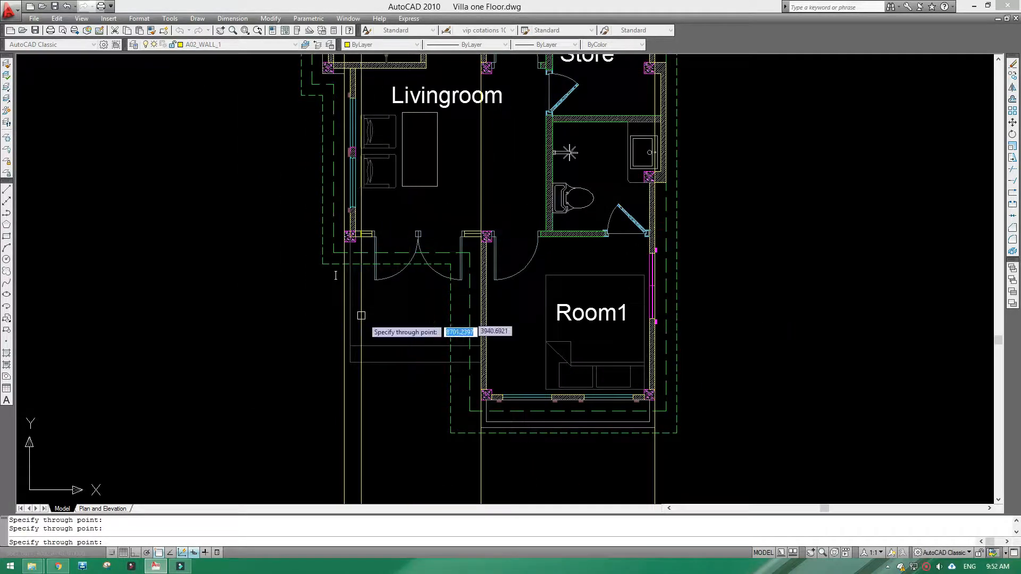
{"action": "scroll", "coordinate": [372, 319], "scroll_direction": "up", "scroll_amount": 2}
{"action": "key", "text": "Escape"}
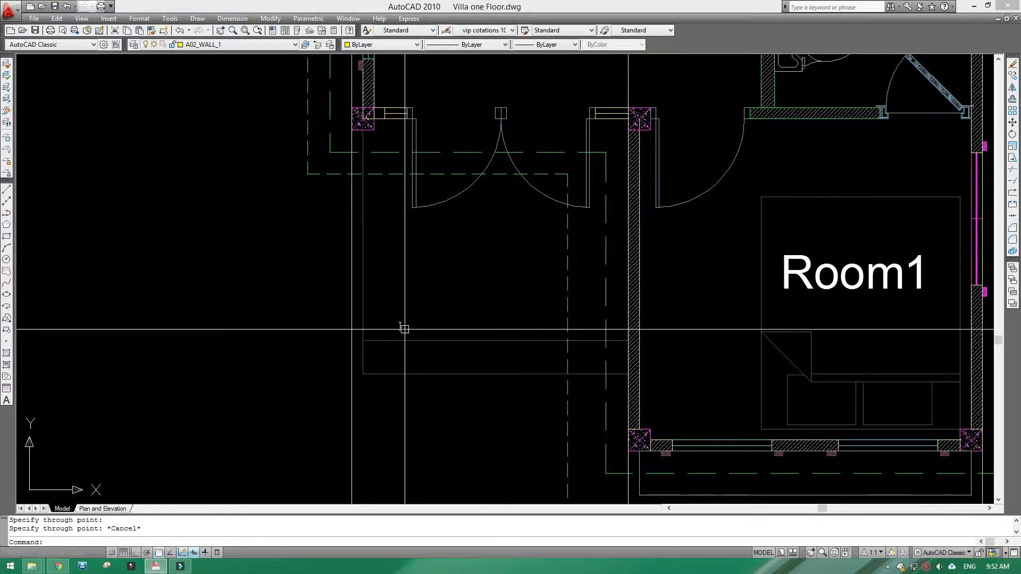
{"action": "left_click", "coordinate": [401, 325]}
{"action": "left_click", "coordinate": [381, 379]}
{"action": "key", "text": "Escape"}
{"action": "left_click", "coordinate": [371, 378]}
{"action": "left_click", "coordinate": [371, 345]}
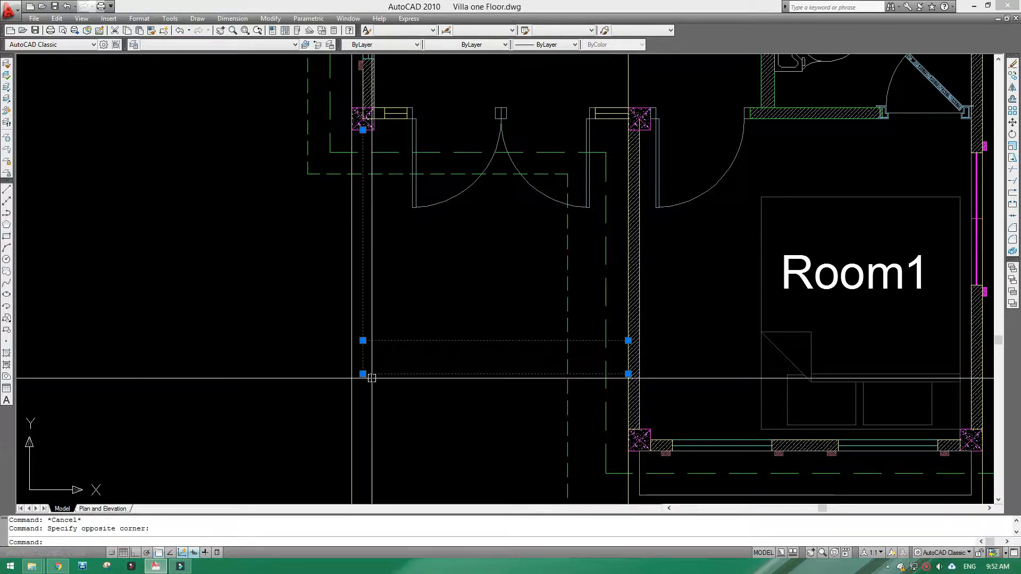
{"action": "key", "text": "Escape"}
- Stretch the entrance porch and step lines sideways to the corner column's outer face, excluding the wall objects from the selection
{"action": "key", "text": "Return"}
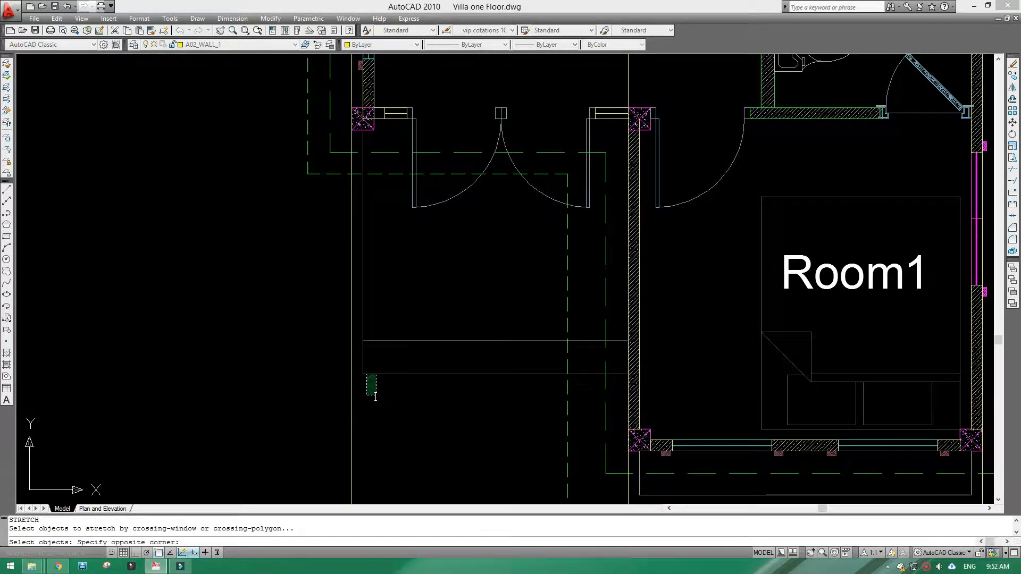
{"action": "left_click", "coordinate": [376, 395]}
{"action": "left_click", "coordinate": [337, 129]}
{"action": "scroll", "coordinate": [396, 199], "scroll_direction": "up", "scroll_amount": 2}
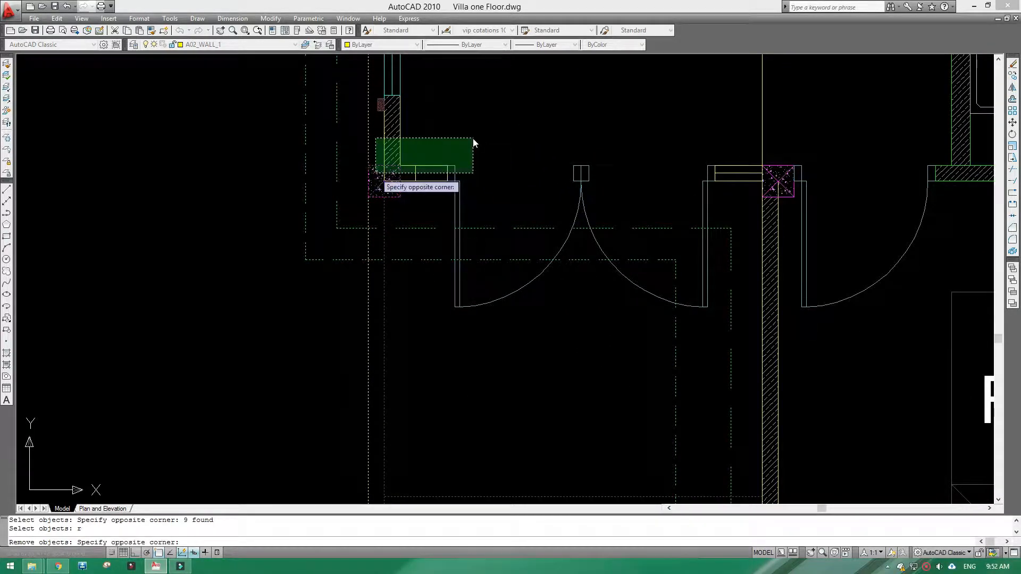
{"action": "left_click", "coordinate": [361, 177]}
{"action": "scroll", "coordinate": [360, 177], "scroll_direction": "up", "scroll_amount": 3}
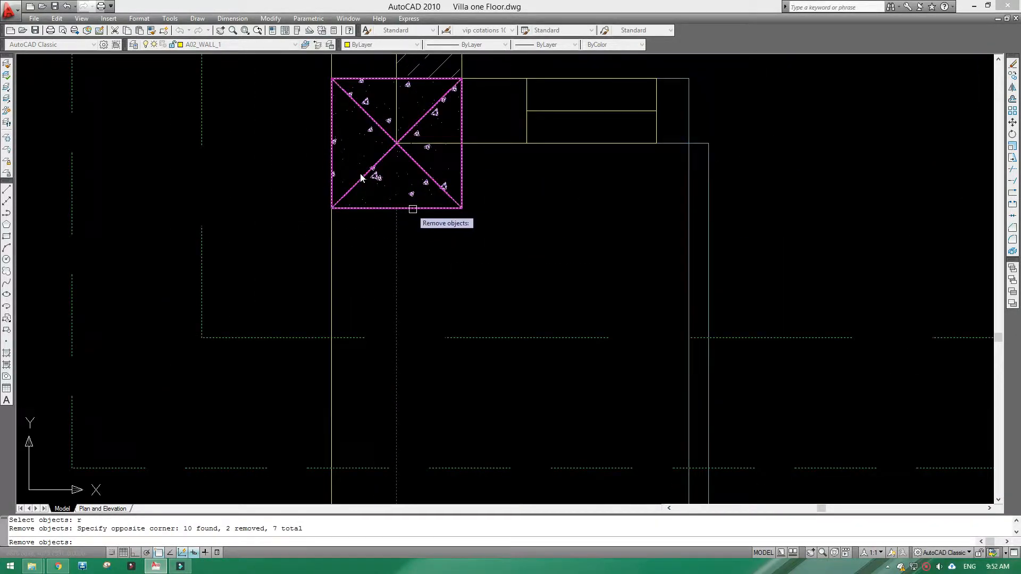
{"action": "key", "text": "Return"}
{"action": "left_click", "coordinate": [397, 207]}
{"action": "left_click", "coordinate": [331, 210]}
- Draw a horizontal construction line below the floor plan, crossing the three vertical lines, as the elevation's base line
{"action": "scroll", "coordinate": [327, 211], "scroll_direction": "down", "scroll_amount": 4}
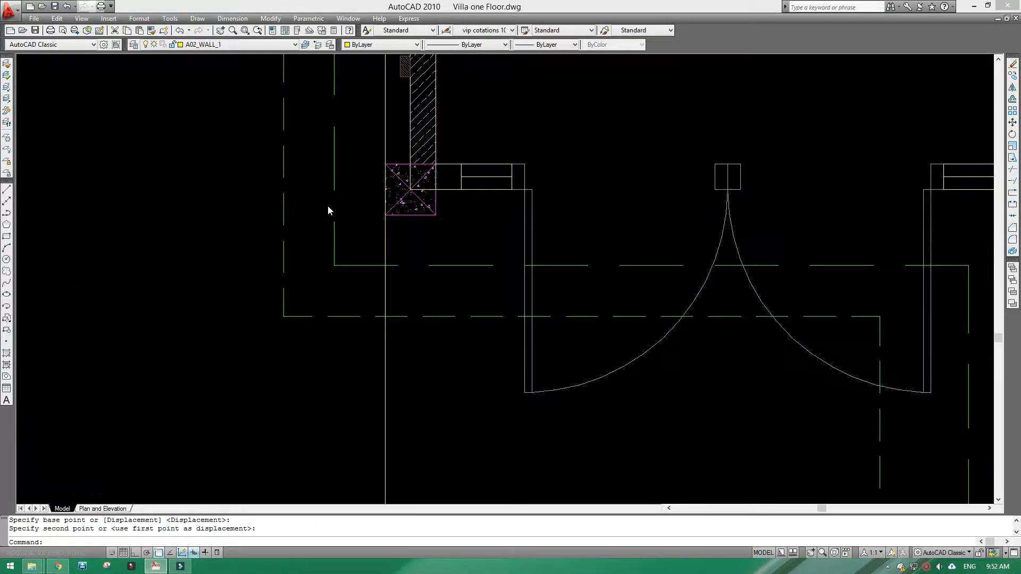
{"action": "scroll", "coordinate": [327, 211], "scroll_direction": "down", "scroll_amount": 3}
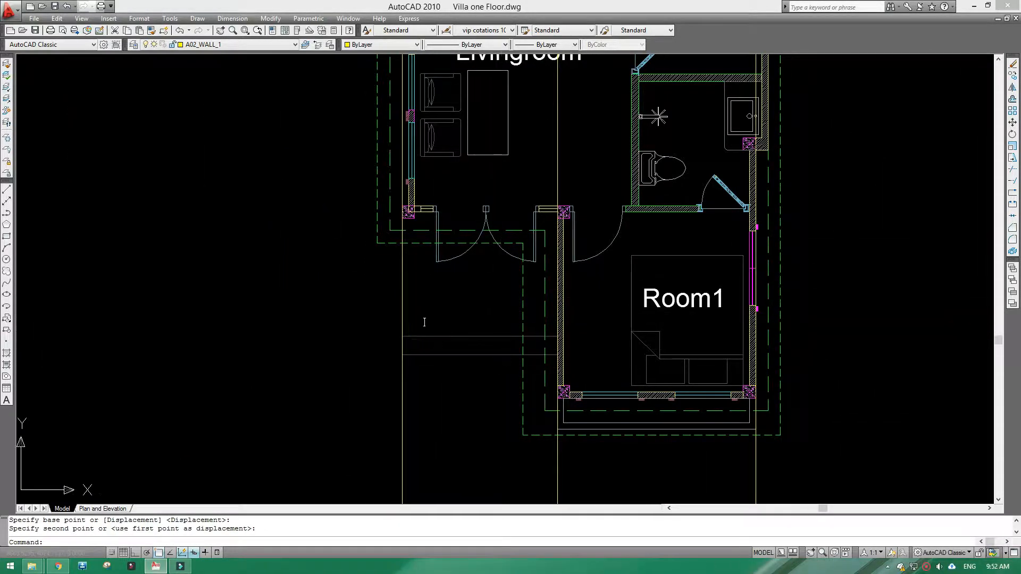
{"action": "middle_click_drag", "start_coordinate": [424, 322], "coordinate": [349, 208]}
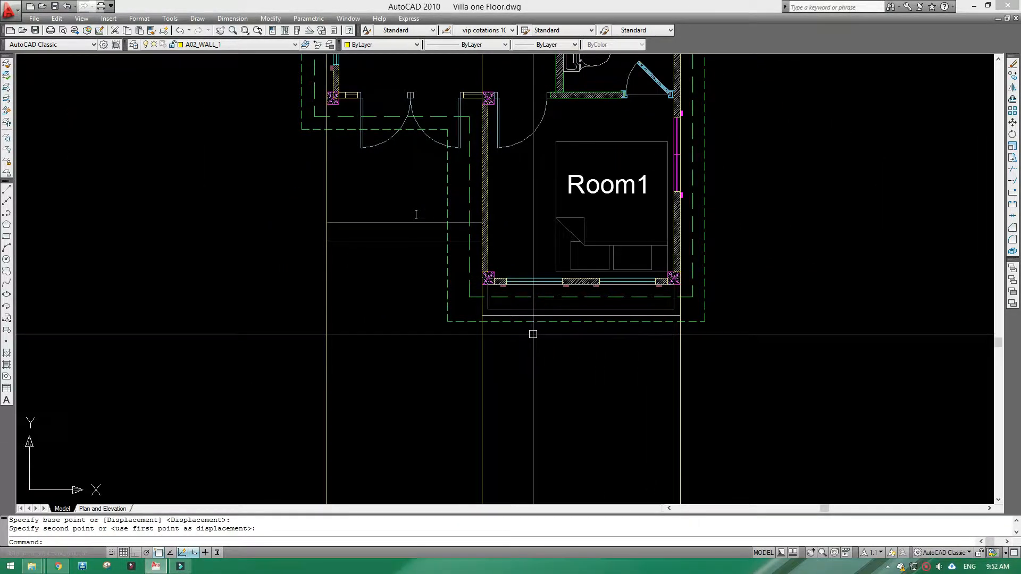
{"action": "scroll", "coordinate": [533, 334], "scroll_direction": "down", "scroll_amount": 3}
{"action": "middle_click_drag", "start_coordinate": [533, 206], "coordinate": [533, 273]}
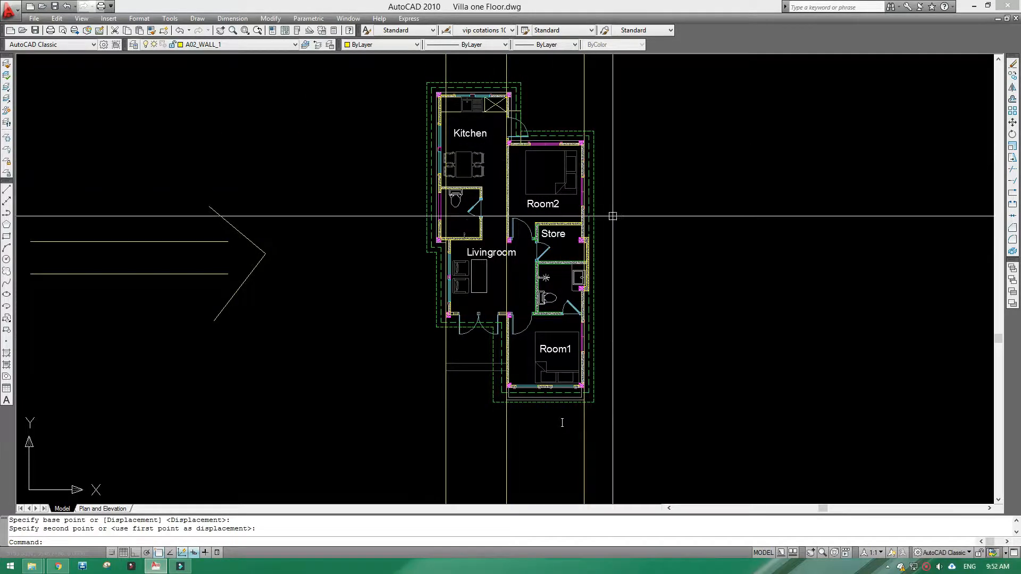
{"action": "mouse_move", "coordinate": [566, 388]}
{"action": "middle_mouse_down"}
{"action": "mouse_move", "coordinate": [544, 349]}
{"action": "mouse_move", "coordinate": [544, 317]}
{"action": "middle_mouse_up"}
{"action": "middle_click_drag", "start_coordinate": [594, 413], "coordinate": [588, 277]}
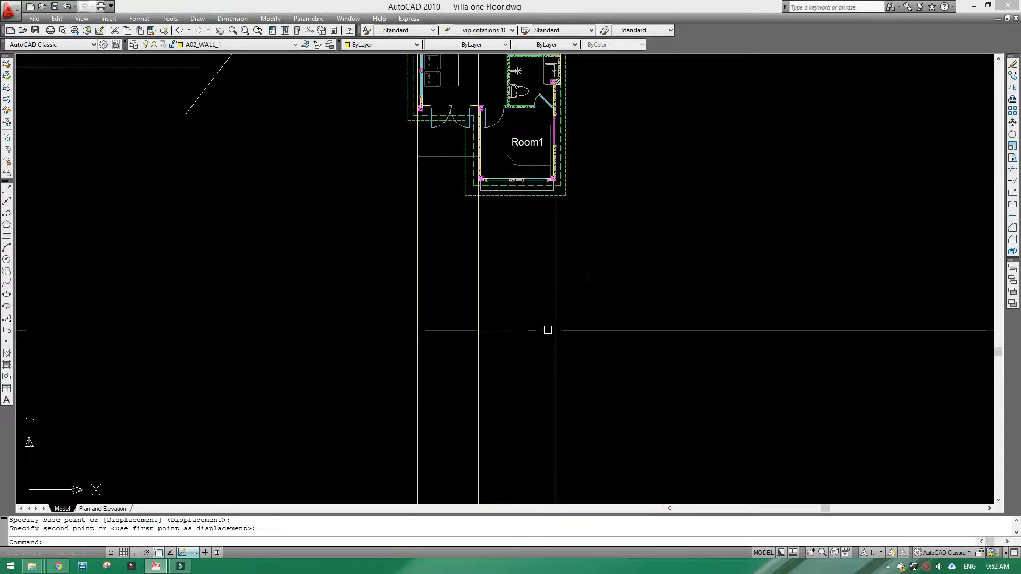
{"action": "key", "text": "Return"}
{"action": "type", "text": "h"}
{"action": "key", "text": "Return"}
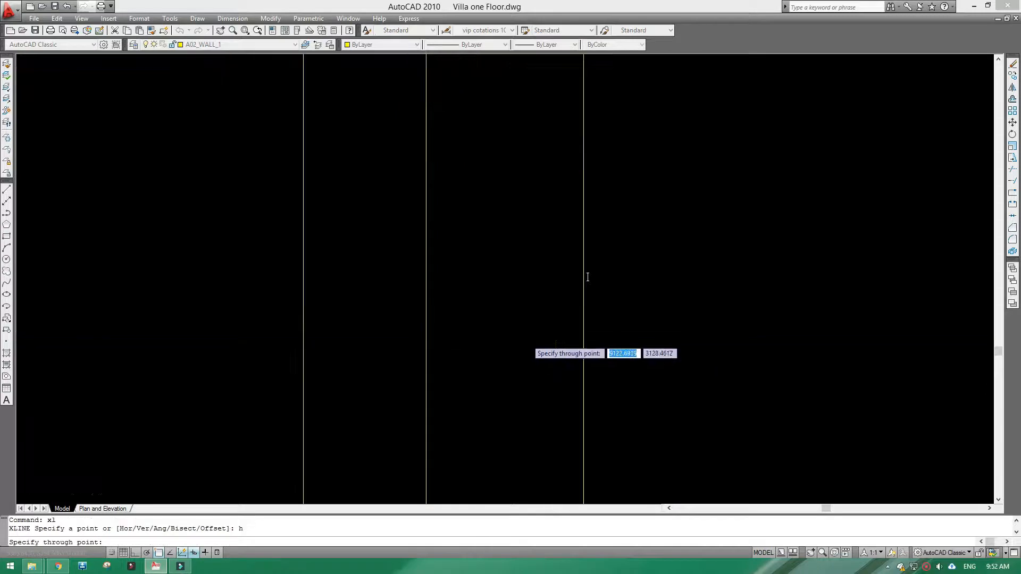
{"action": "key", "text": "Return"}
{"action": "scroll", "coordinate": [505, 350], "scroll_direction": "down", "scroll_amount": 3}
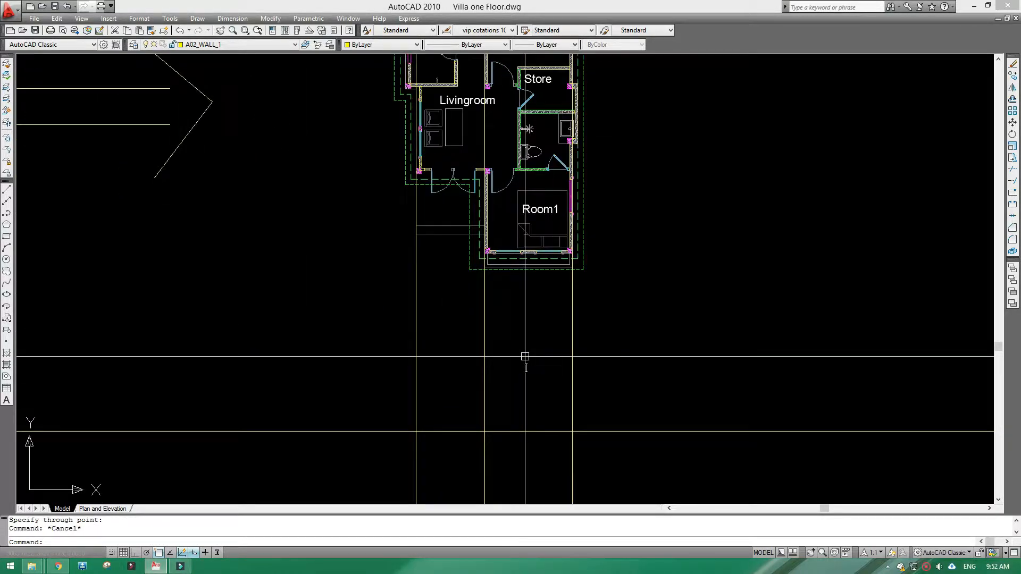
- Offset the horizontal base line upward by 17 units
{"action": "scroll", "coordinate": [473, 259], "scroll_direction": "up", "scroll_amount": 3}
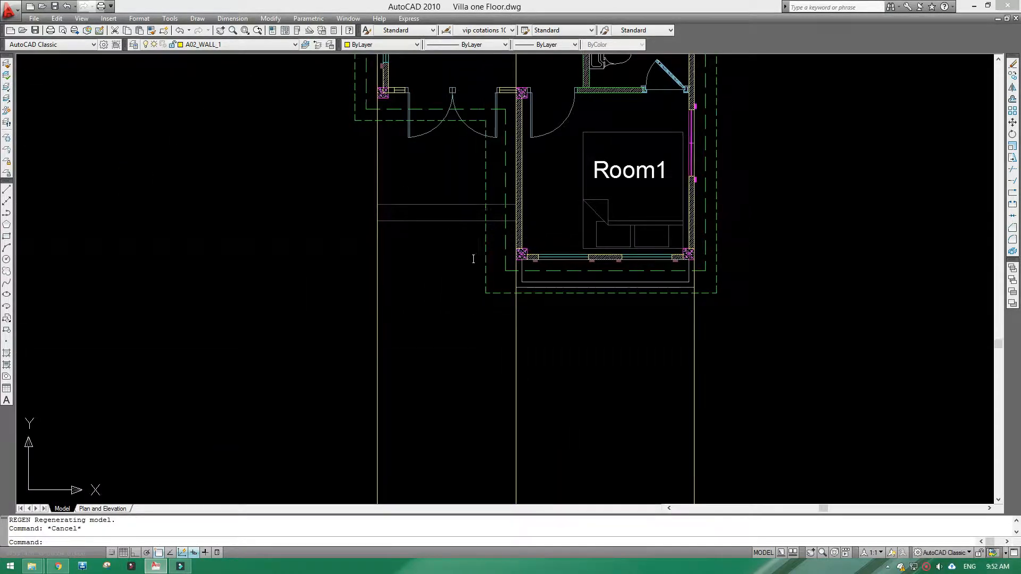
{"action": "middle_click_drag", "start_coordinate": [474, 392], "coordinate": [463, 293]}
{"action": "type", "text": "o"}
{"action": "key", "text": "Return"}
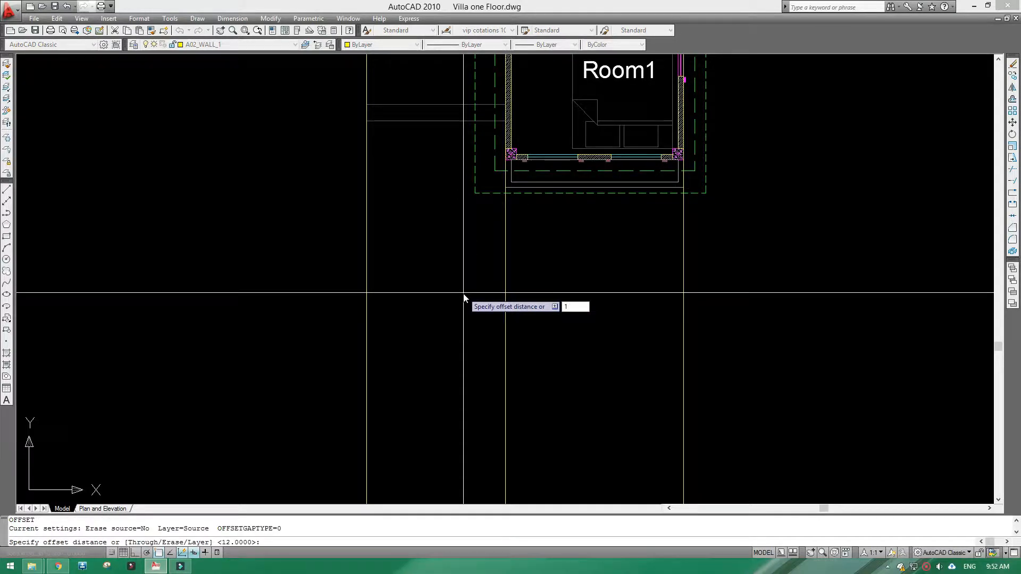
{"action": "type", "text": "17"}
{"action": "key", "text": "Return"}
{"action": "middle_click_drag", "start_coordinate": [461, 357], "coordinate": [464, 244]}
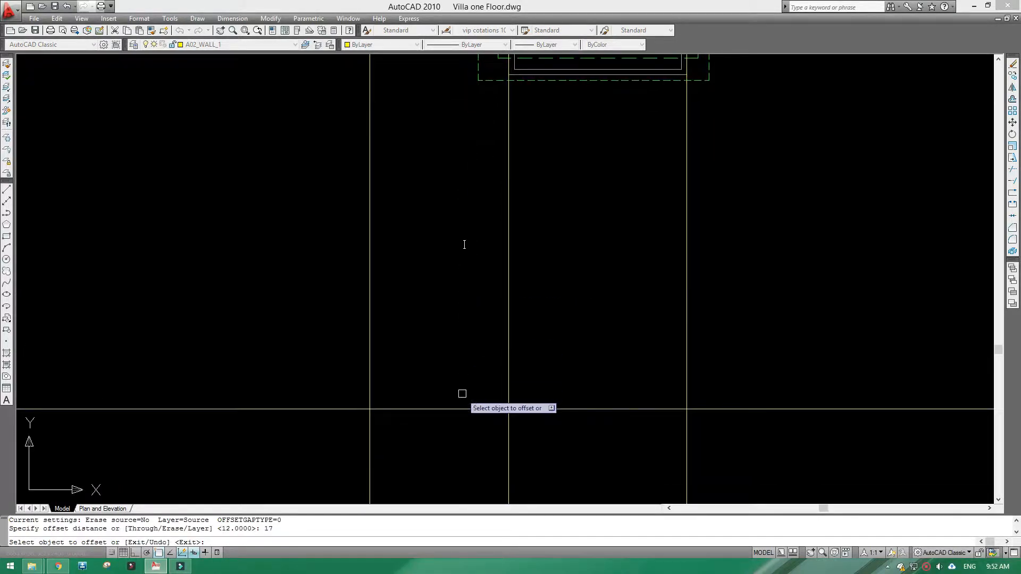
{"action": "left_click", "coordinate": [459, 410]}
{"action": "left_click", "coordinate": [456, 365]}
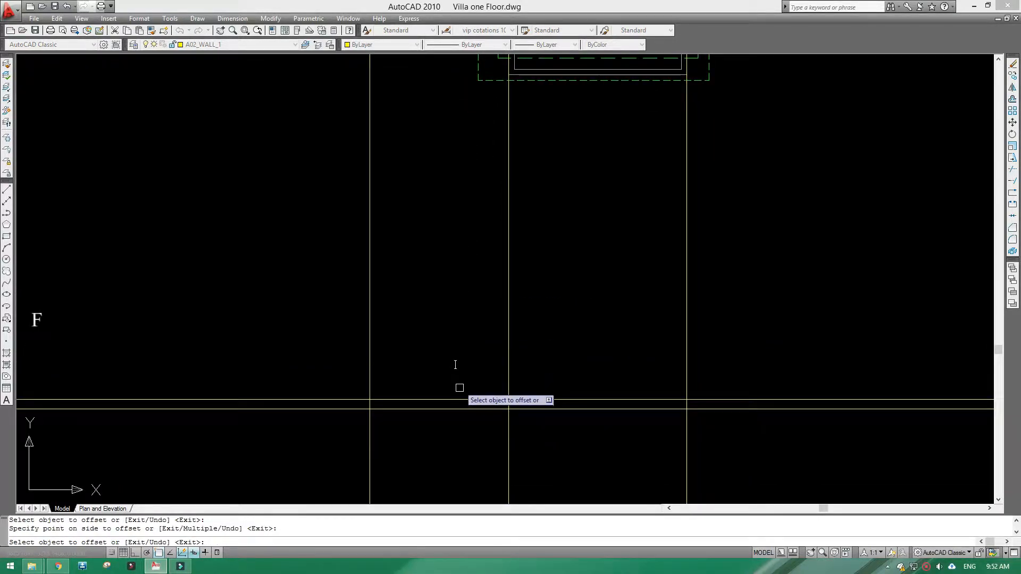
- Offset the upper horizontal line upward again by the same 17 units to make a third level line
{"action": "key", "text": "Return"}
{"action": "key", "text": "Return"}
{"action": "key", "text": "Return"}
{"action": "left_click", "coordinate": [456, 400]}
{"action": "left_click", "coordinate": [455, 367]}
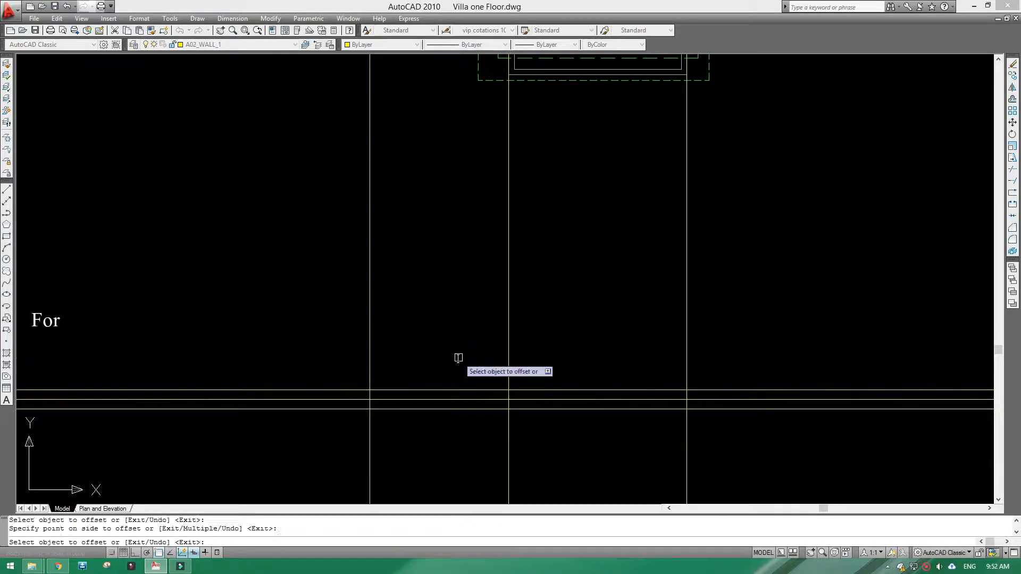
- Draw two overlapping step rectangles between the left and middle vertical lines, one spanning all three base levels, one spanning the lower two
{"action": "key", "text": "Escape"}
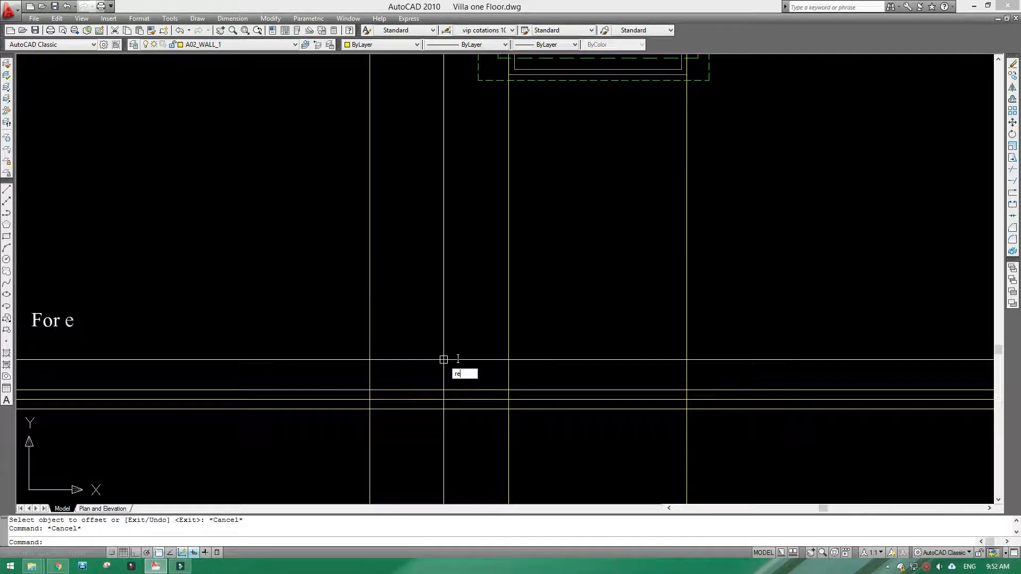
{"action": "type", "text": "rec"}
{"action": "key", "text": "Return"}
{"action": "left_click", "coordinate": [369, 391]}
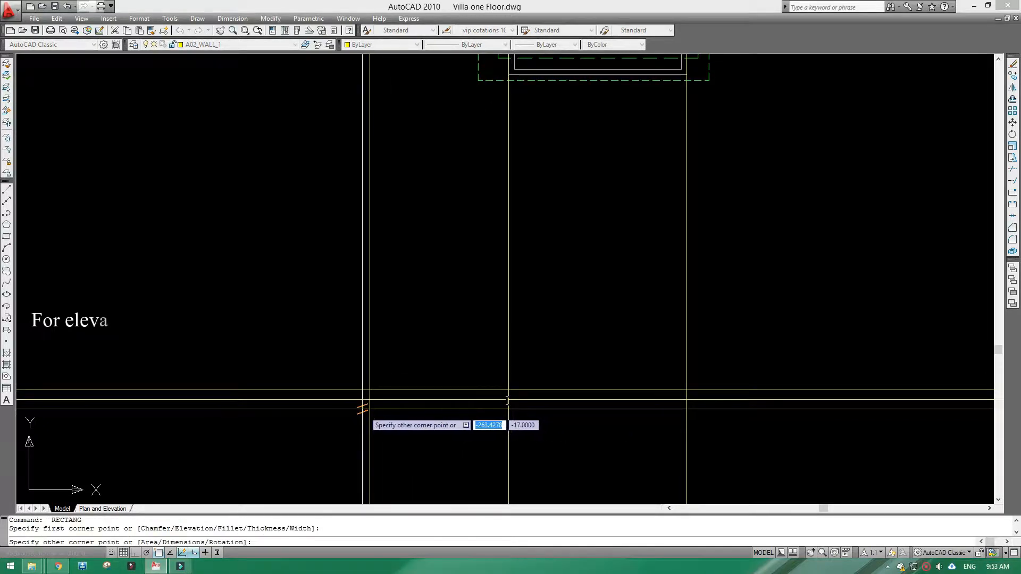
{"action": "left_click", "coordinate": [369, 409]}
- Draw a base rectangle between the middle and right vertical lines, from the third level line down to the base line
{"action": "key", "text": "Return"}
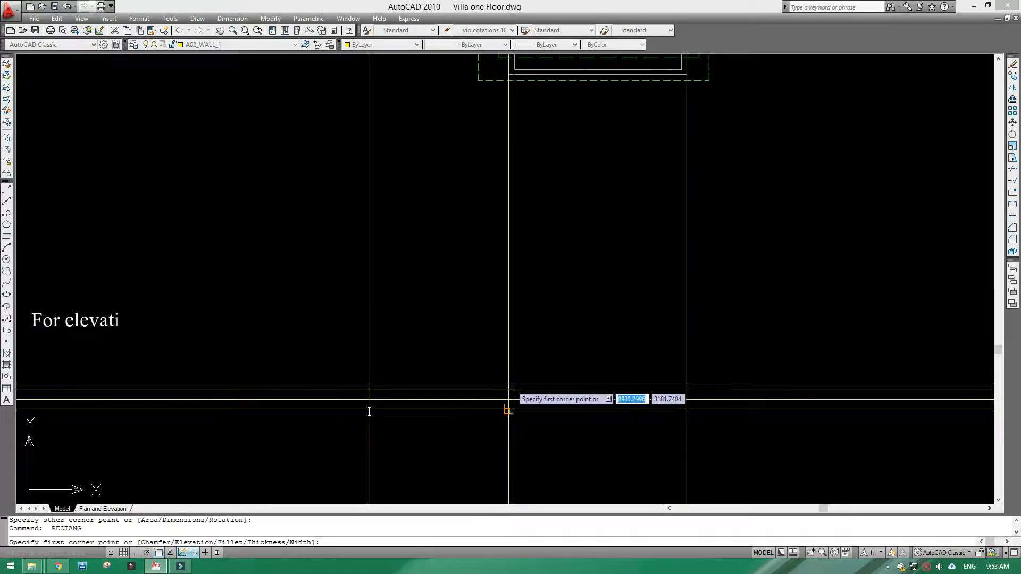
{"action": "left_click", "coordinate": [508, 389]}
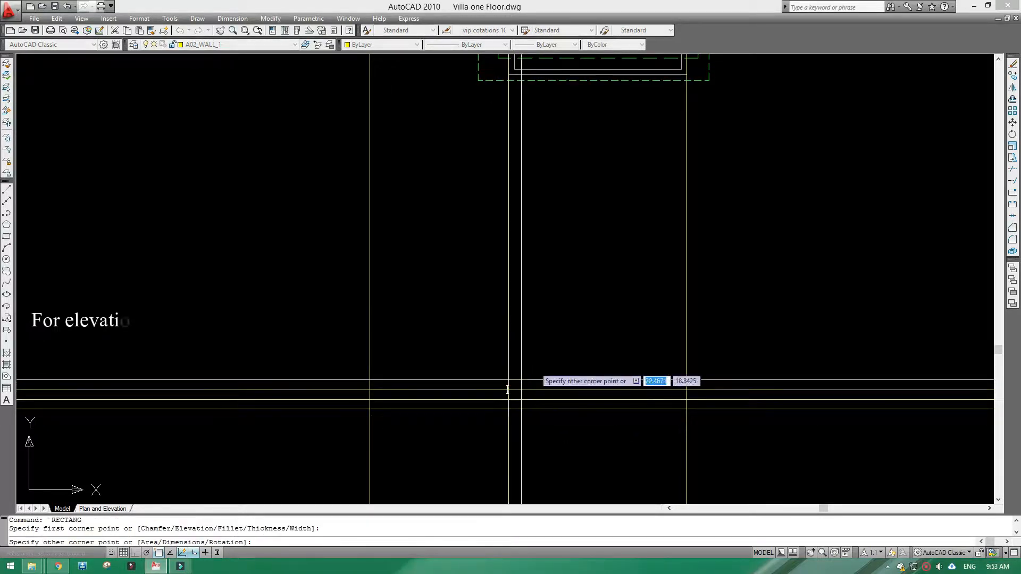
{"action": "left_click", "coordinate": [686, 409]}
{"action": "scroll", "coordinate": [590, 301], "scroll_direction": "down", "scroll_amount": 3}
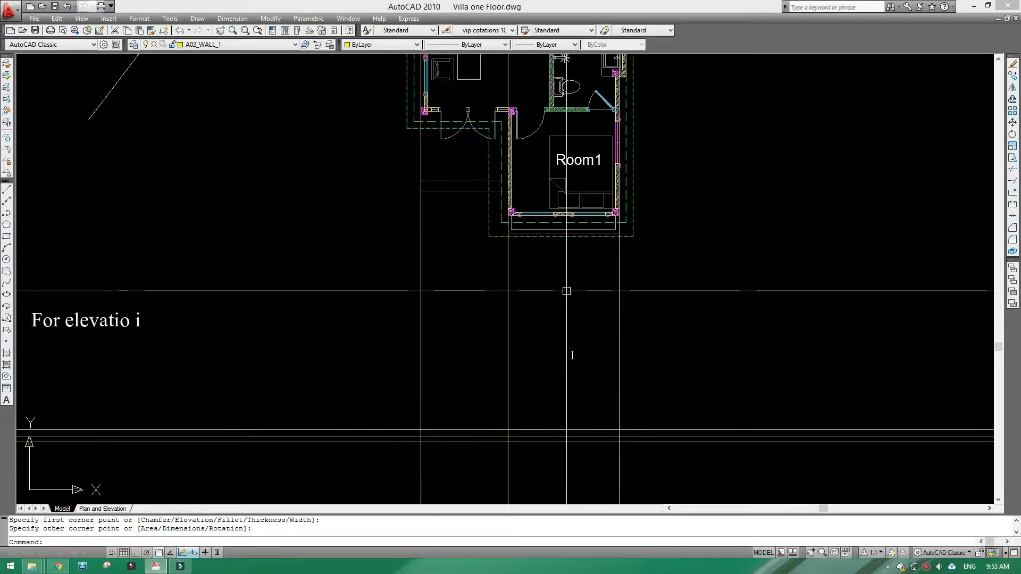
- Offset the uppermost of the three level lines upward by 300 units to set the wall-top line
{"action": "scroll", "coordinate": [558, 345], "scroll_direction": "up", "scroll_amount": 2}
{"action": "type", "text": "o"}
{"action": "key", "text": "Return"}
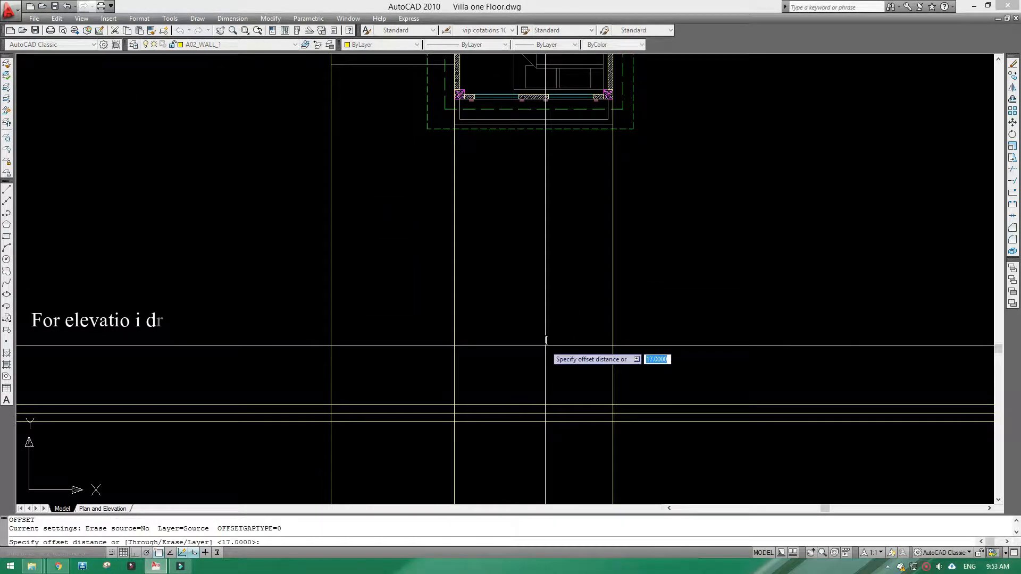
{"action": "type", "text": "300"}
{"action": "key", "text": "Return"}
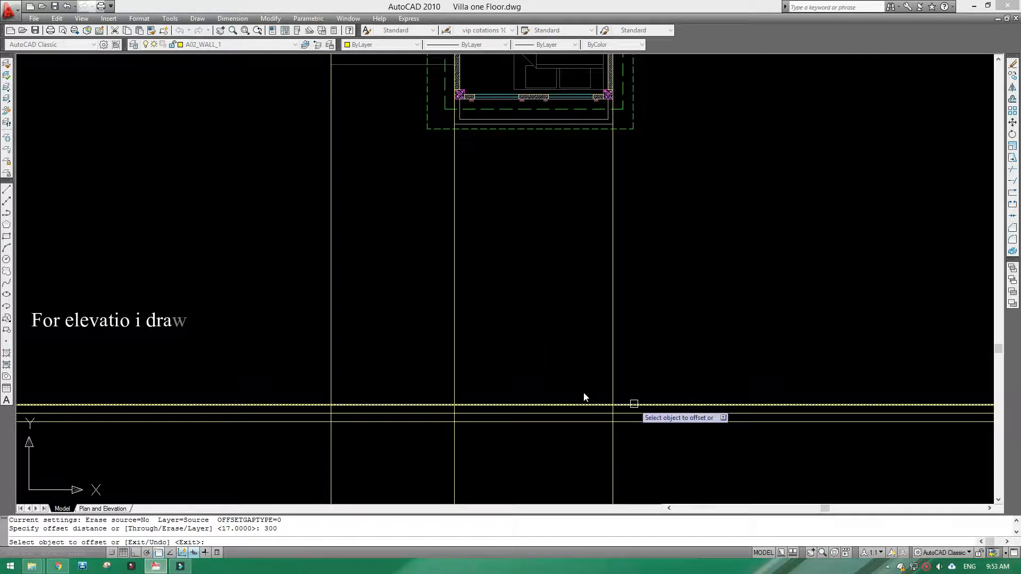
{"action": "left_click", "coordinate": [585, 404]}
{"action": "left_click", "coordinate": [663, 290]}
{"action": "key", "text": "Return"}
{"action": "scroll", "coordinate": [536, 358], "scroll_direction": "down", "scroll_amount": 2}
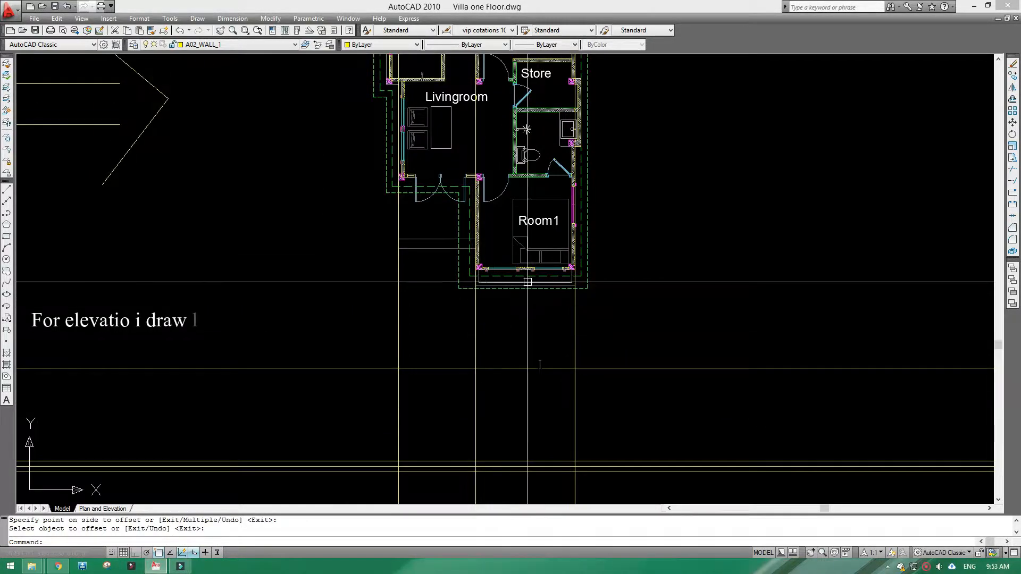
{"action": "key", "text": "Escape"}
- Draw a wall rectangle between the middle and right vertical lines, from the wall-top line down to the third level line
{"action": "type", "text": "re"}
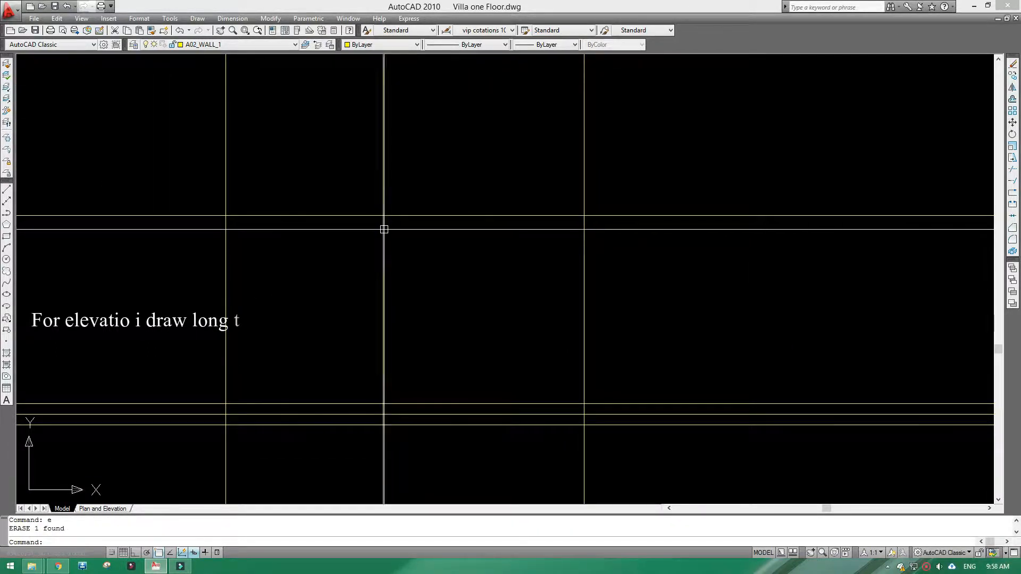
{"action": "left_click", "coordinate": [380, 231]}
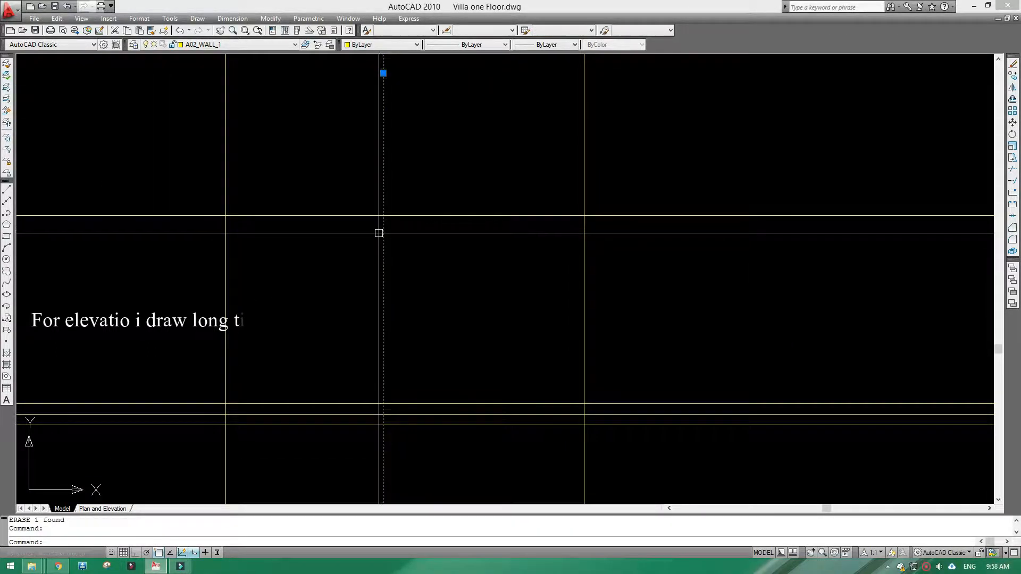
{"action": "type", "text": "c"}
{"action": "key", "text": "Return"}
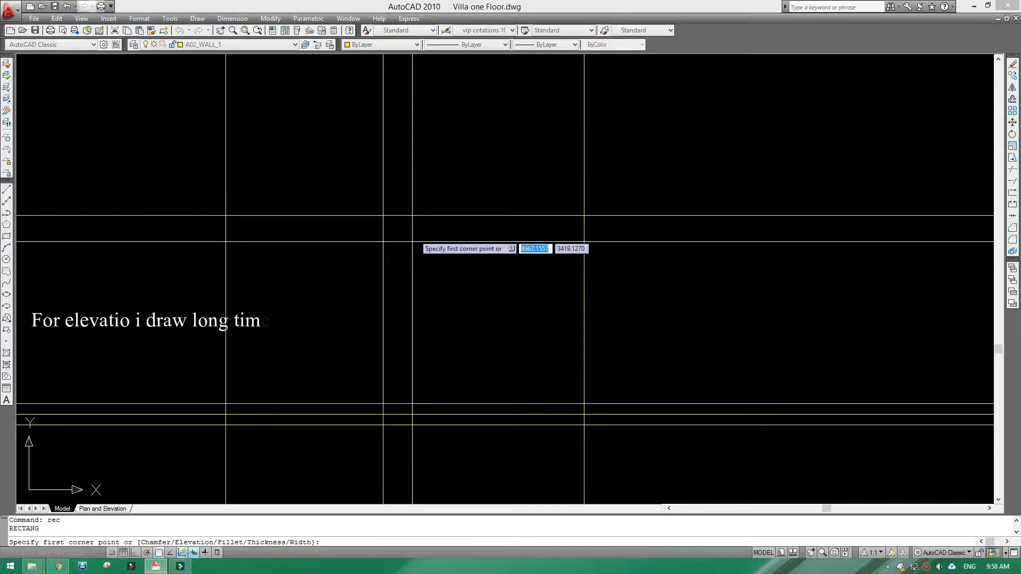
{"action": "left_click", "coordinate": [382, 216]}
{"action": "left_click", "coordinate": [582, 403]}
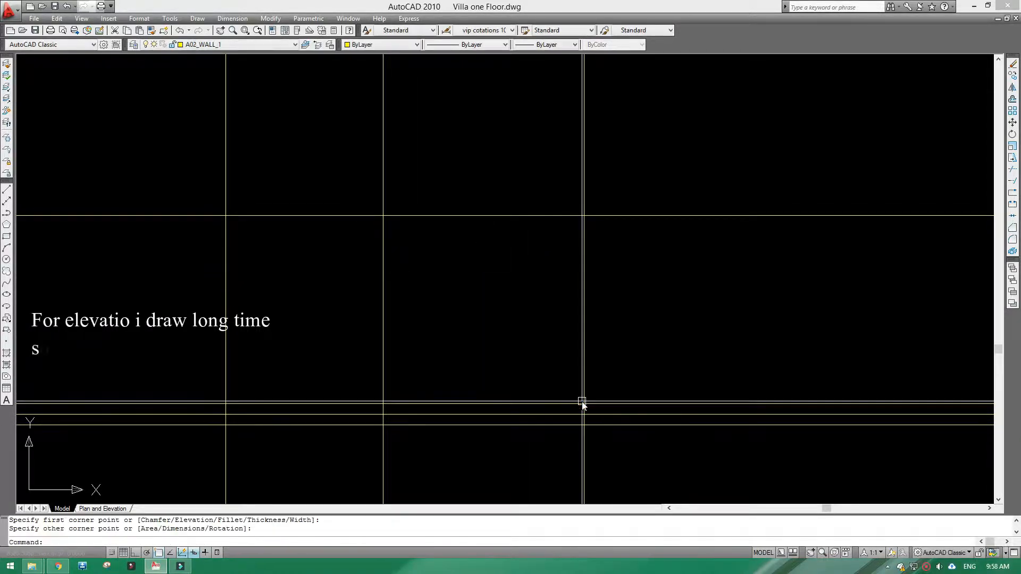
- Draw a wall rectangle between the left and middle vertical lines, from the wall-top line down to the third level line
{"action": "key", "text": "Return"}
{"action": "left_click", "coordinate": [226, 215]}
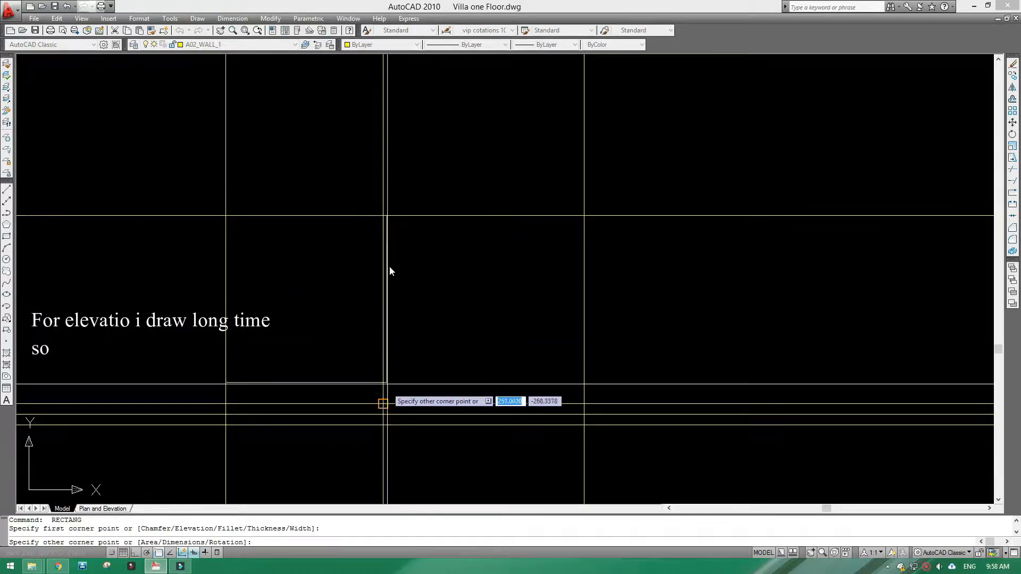
{"action": "left_click", "coordinate": [383, 403]}
{"action": "scroll", "coordinate": [425, 319], "scroll_direction": "down", "scroll_amount": 5}
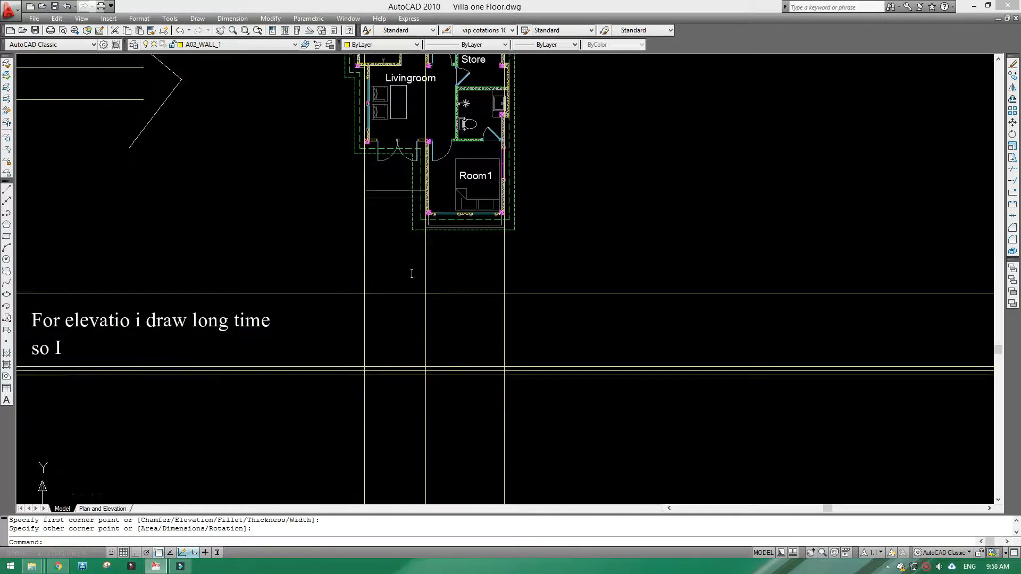
- Draw a vertical construction line through the outer face of the bathroom's corner column above the living room
{"action": "middle_click_drag", "start_coordinate": [361, 87], "coordinate": [371, 166]}
{"action": "type", "text": "xl"}
{"action": "key", "text": "Return"}
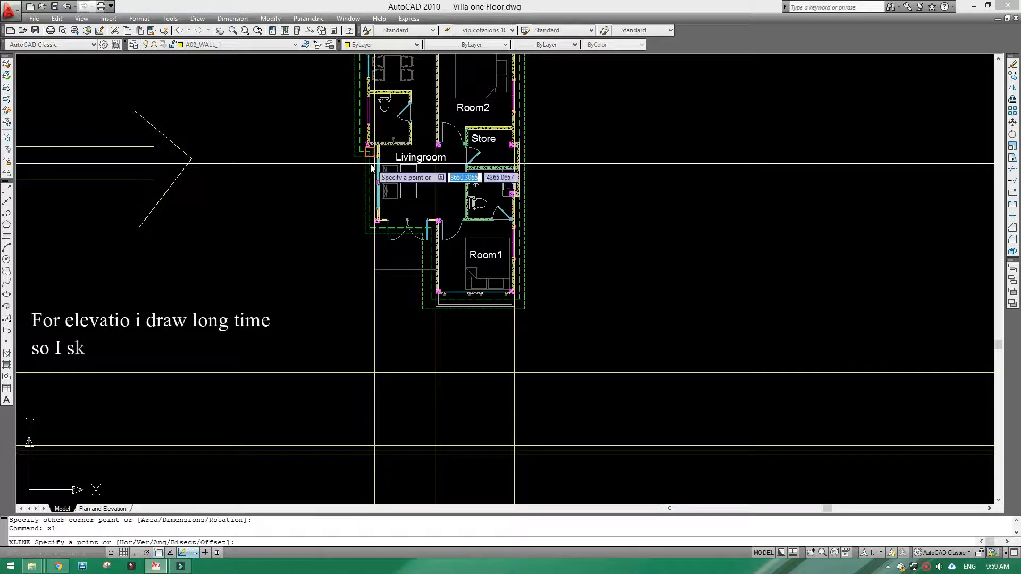
{"action": "type", "text": "v"}
{"action": "key", "text": "Return"}
{"action": "scroll", "coordinate": [371, 166], "scroll_direction": "up", "scroll_amount": 8}
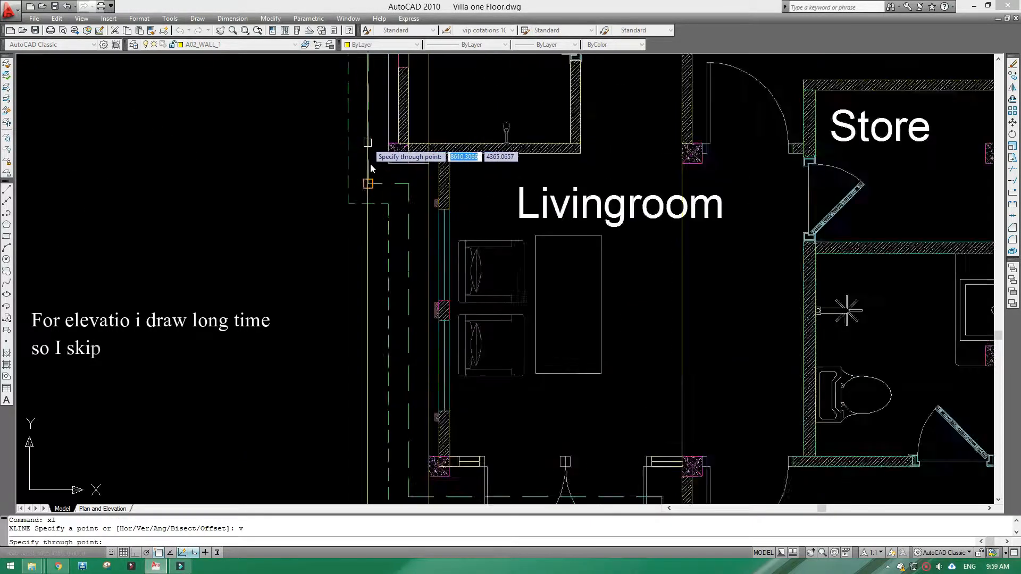
{"action": "scroll", "coordinate": [371, 166], "scroll_direction": "down", "scroll_amount": 6}
{"action": "key", "text": "Escape"}
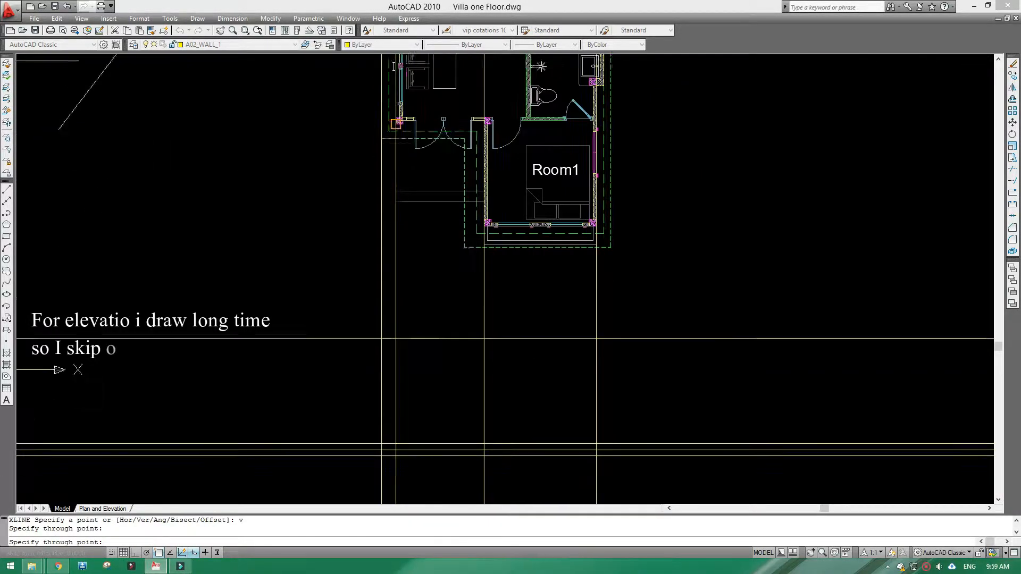
- Draw a narrow base rectangle between the two leftmost vertical lines, from the third level line down to the base line
{"action": "middle_click_drag", "start_coordinate": [401, 319], "coordinate": [401, 170]}
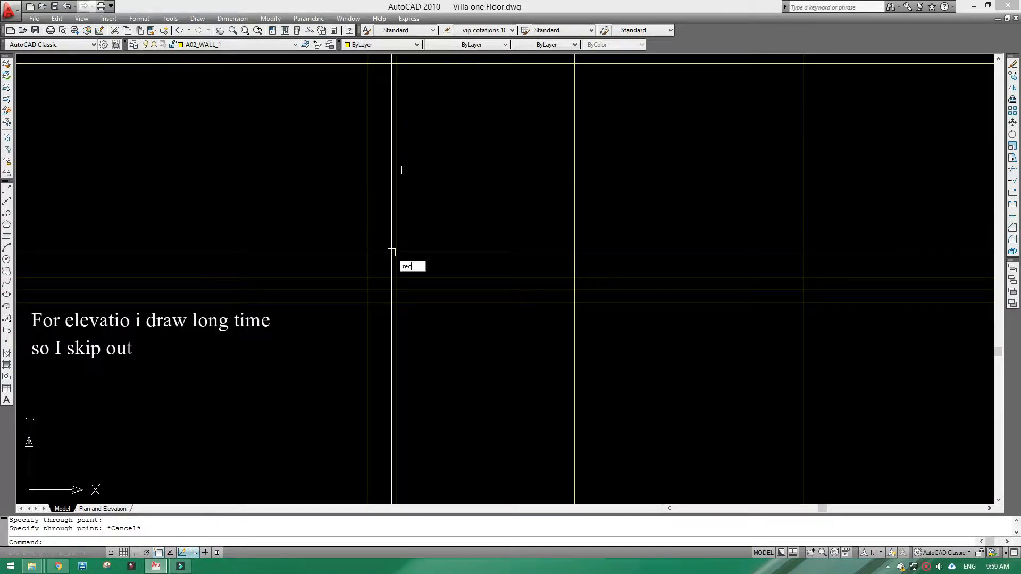
{"action": "type", "text": "rec"}
{"action": "key", "text": "Return"}
{"action": "left_click", "coordinate": [394, 278]}
{"action": "key", "text": "Escape"}
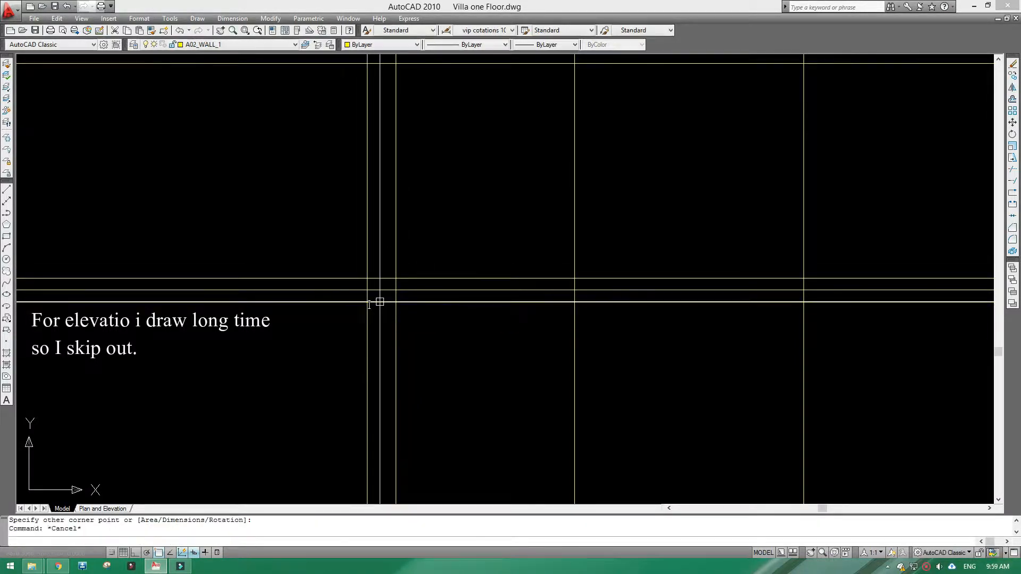
- Erase the four vertical construction lines projected from the floor plan
{"action": "scroll", "coordinate": [380, 302], "scroll_direction": "down", "scroll_amount": 2}
{"action": "left_click", "coordinate": [649, 388]}
{"action": "left_click", "coordinate": [391, 405]}
{"action": "type", "text": "e"}
{"action": "key", "text": "Return"}
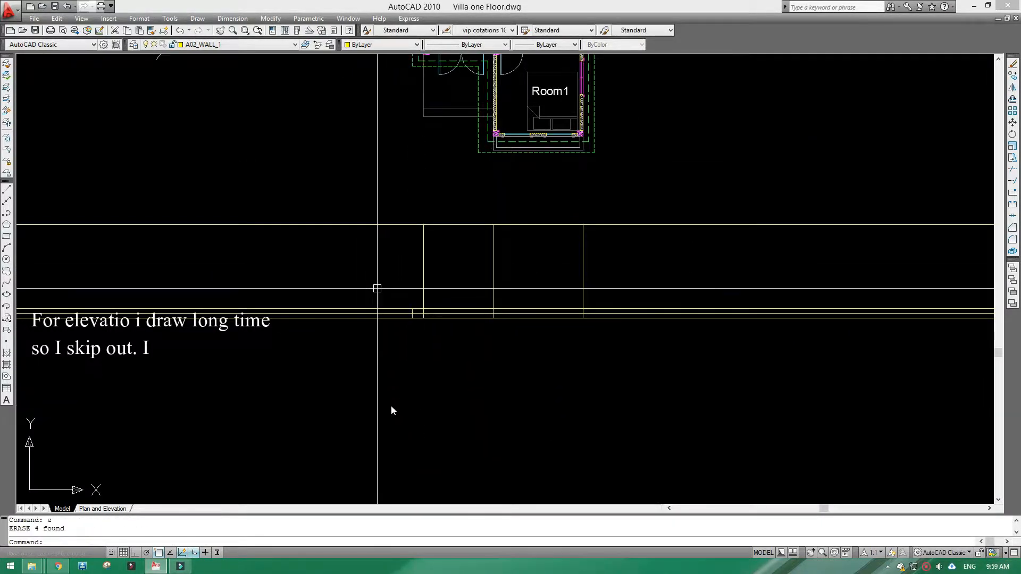
- Erase the horizontal construction lines at the three base levels and at the wall top, keeping the elevation rectangles
{"action": "left_click", "coordinate": [372, 274]}
{"action": "left_click", "coordinate": [342, 348]}
{"action": "type", "text": "e"}
{"action": "key", "text": "Return"}
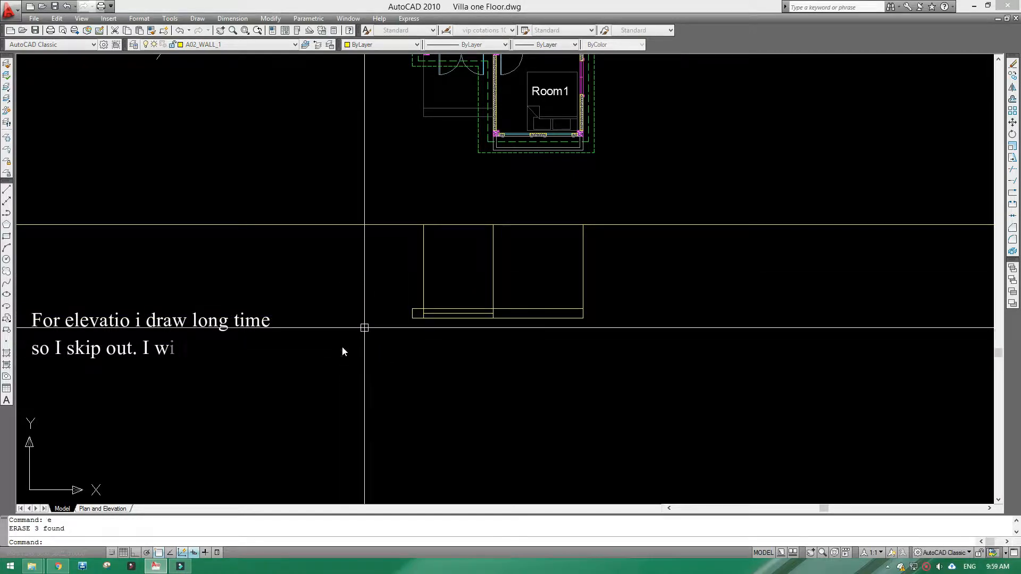
{"action": "middle_click_drag", "start_coordinate": [391, 299], "coordinate": [363, 375]}
{"action": "key", "text": "Escape"}
{"action": "scroll", "coordinate": [372, 299], "scroll_direction": "down", "scroll_amount": 2}
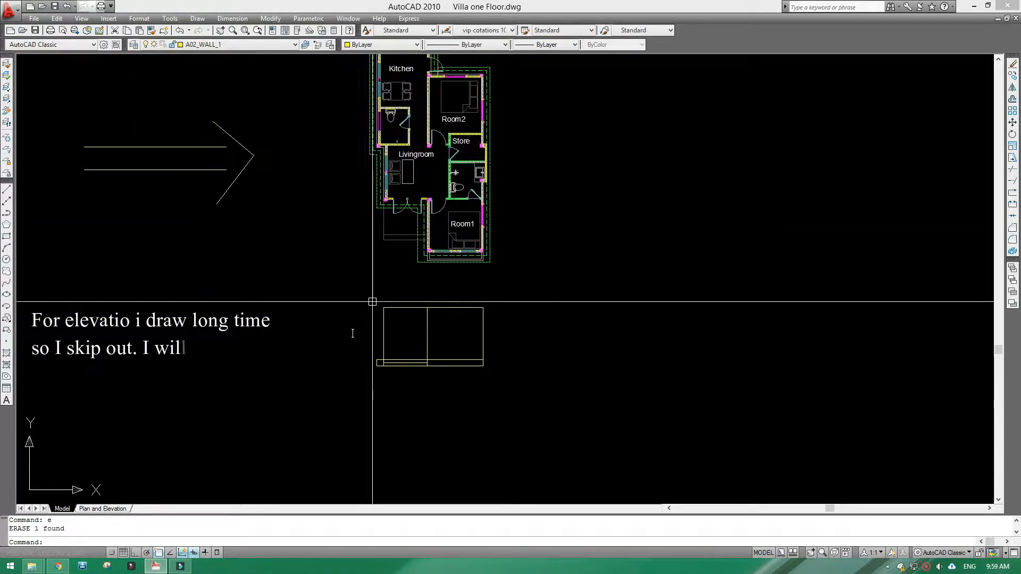
- Draw a narrow wall rectangle from the left wall's upper left corner to the upper left corner of the narrow base rectangle
{"action": "scroll", "coordinate": [373, 306], "scroll_direction": "up", "scroll_amount": 1}
{"action": "middle_click_drag", "start_coordinate": [366, 389], "coordinate": [365, 276]}
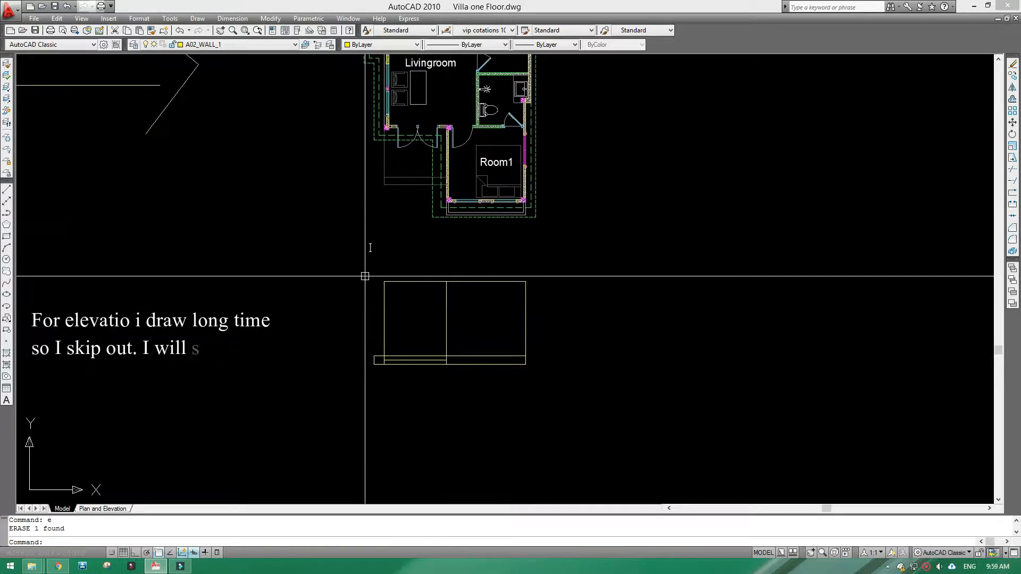
{"action": "type", "text": "c"}
{"action": "key", "text": "Return"}
{"action": "scroll", "coordinate": [382, 282], "scroll_direction": "up", "scroll_amount": 5}
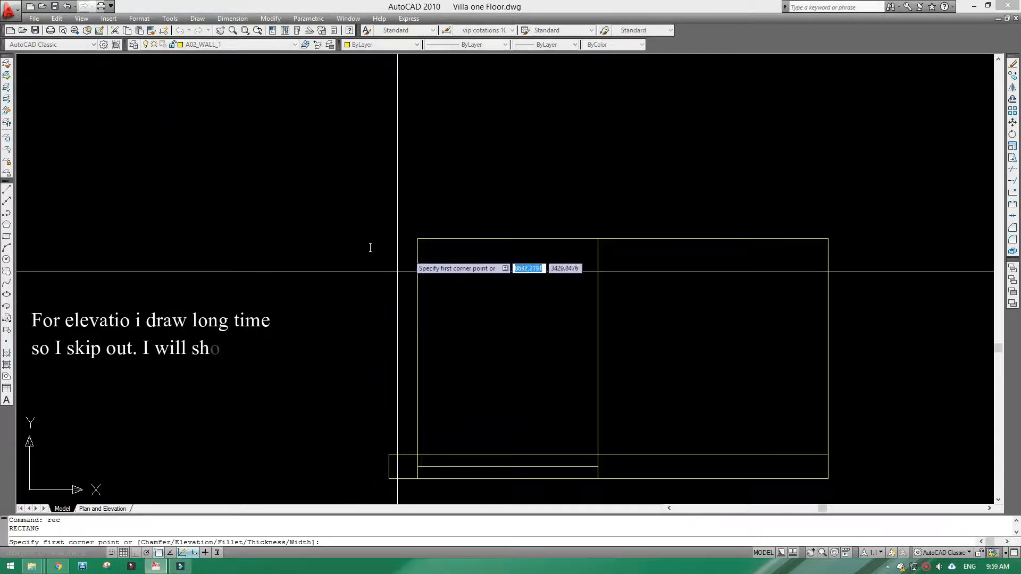
{"action": "left_click", "coordinate": [417, 239]}
{"action": "left_click", "coordinate": [389, 454]}
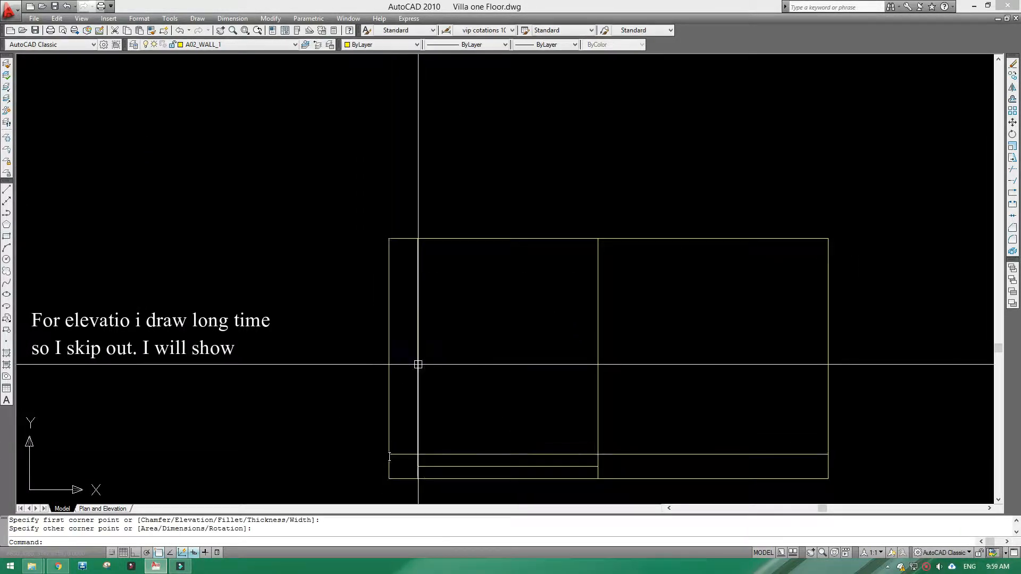
- Assign the two step rectangles under the left wall to the cyan A05_LINE layer
{"action": "scroll", "coordinate": [433, 352], "scroll_direction": "down", "scroll_amount": 3}
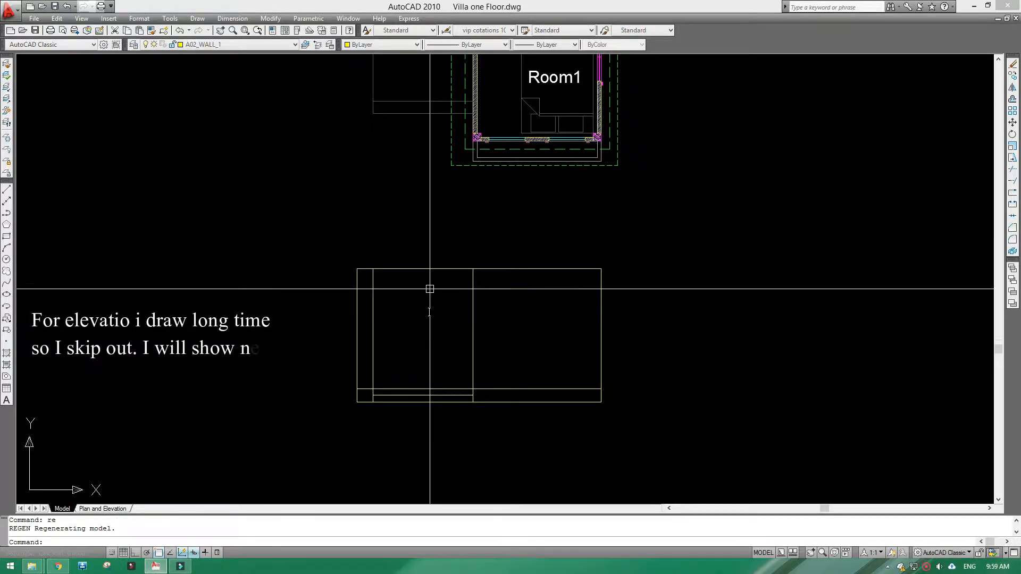
{"action": "mouse_move", "coordinate": [429, 289]}
{"action": "middle_mouse_down"}
{"action": "mouse_move", "coordinate": [414, 431]}
{"action": "mouse_move", "coordinate": [416, 246]}
{"action": "middle_mouse_up"}
{"action": "scroll", "coordinate": [401, 338], "scroll_direction": "up", "scroll_amount": 3}
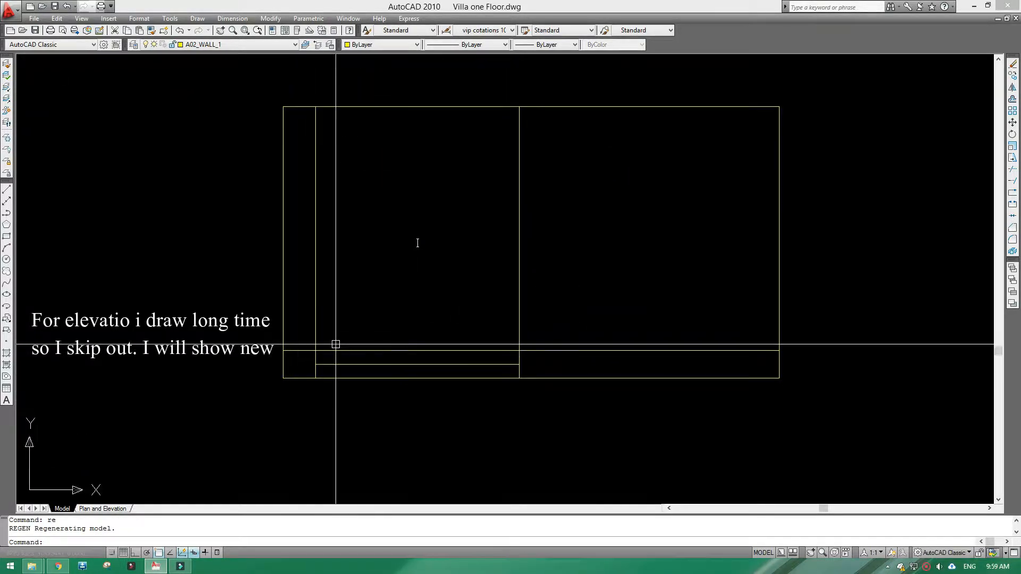
{"action": "left_click", "coordinate": [305, 331]}
{"action": "left_click", "coordinate": [527, 397]}
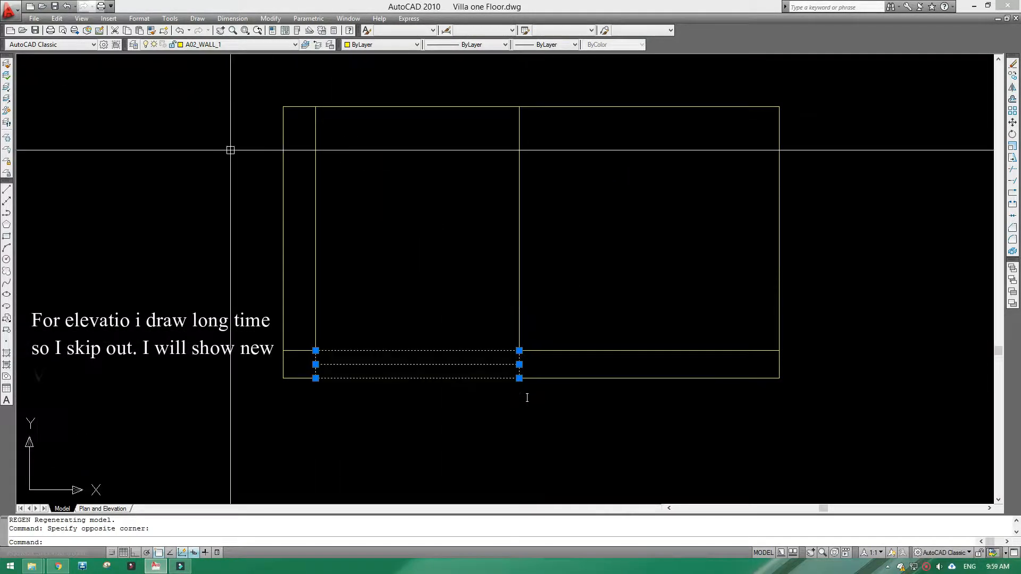
{"action": "left_click", "coordinate": [234, 44]}
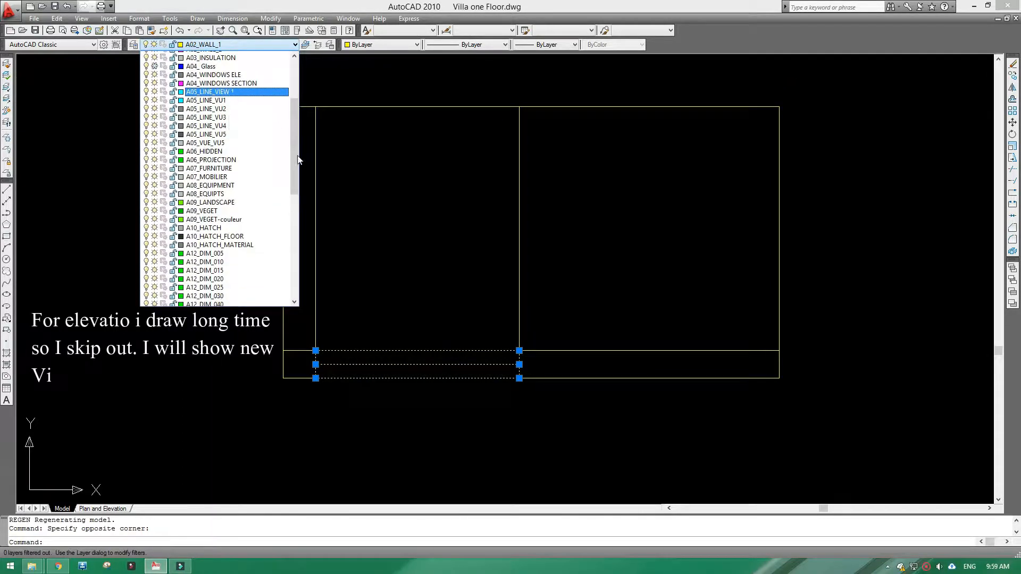
{"action": "left_click", "coordinate": [230, 115]}
{"action": "key", "text": "Escape"}
- Assign the base rectangle under the right wall to the A05_LINE_VIEW 1 layer
{"action": "left_click", "coordinate": [490, 330]}
{"action": "left_click", "coordinate": [801, 415]}
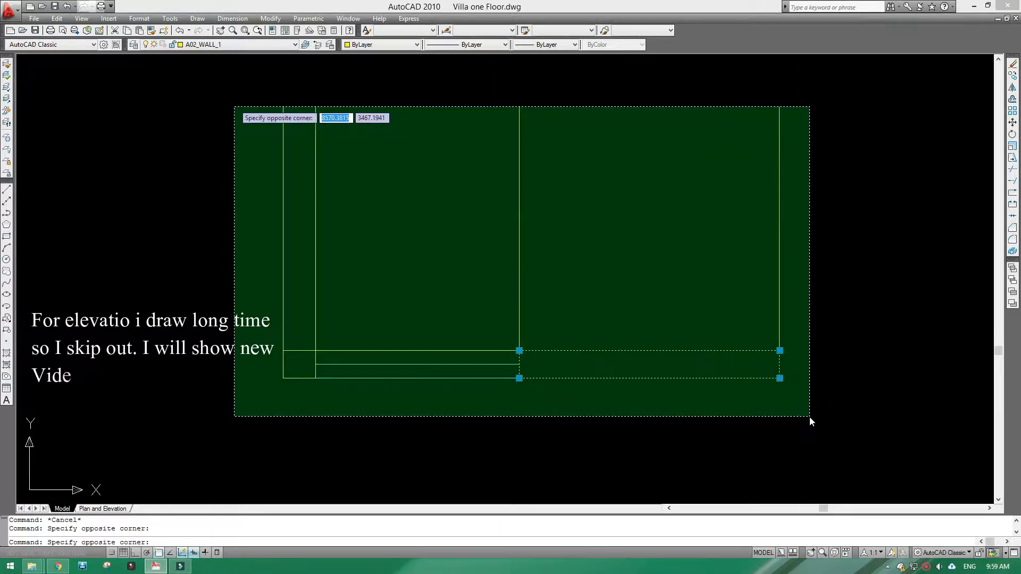
{"action": "key", "text": "Escape"}
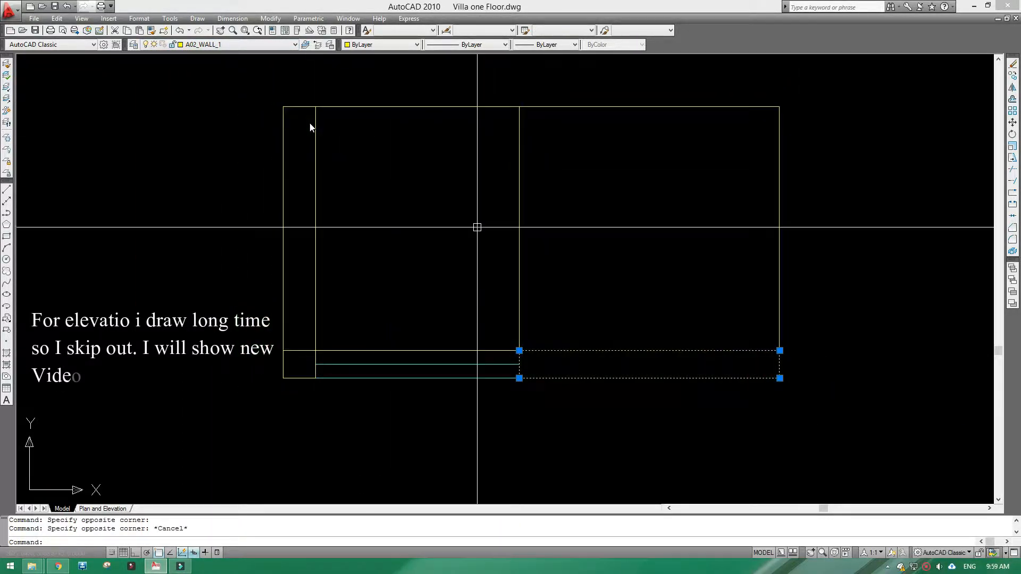
{"action": "left_click", "coordinate": [238, 45]}
{"action": "left_click", "coordinate": [236, 106]}
{"action": "key", "text": "Escape"}
- Assign the narrow base rectangle at the elevation's far left to the A05_LINE_VU2 layer
{"action": "left_click", "coordinate": [239, 282]}
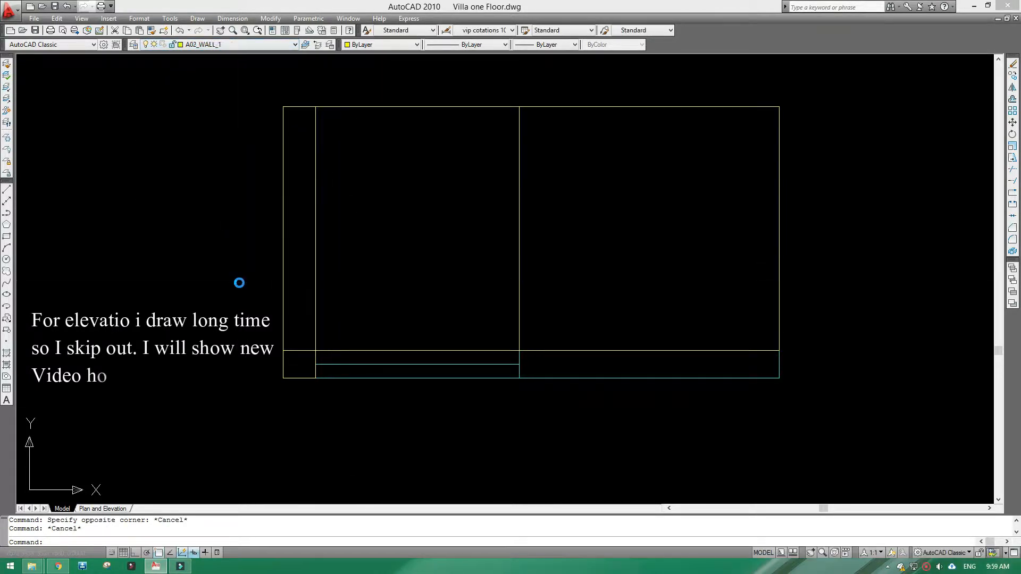
{"action": "left_click", "coordinate": [324, 403]}
{"action": "left_click", "coordinate": [224, 44]}
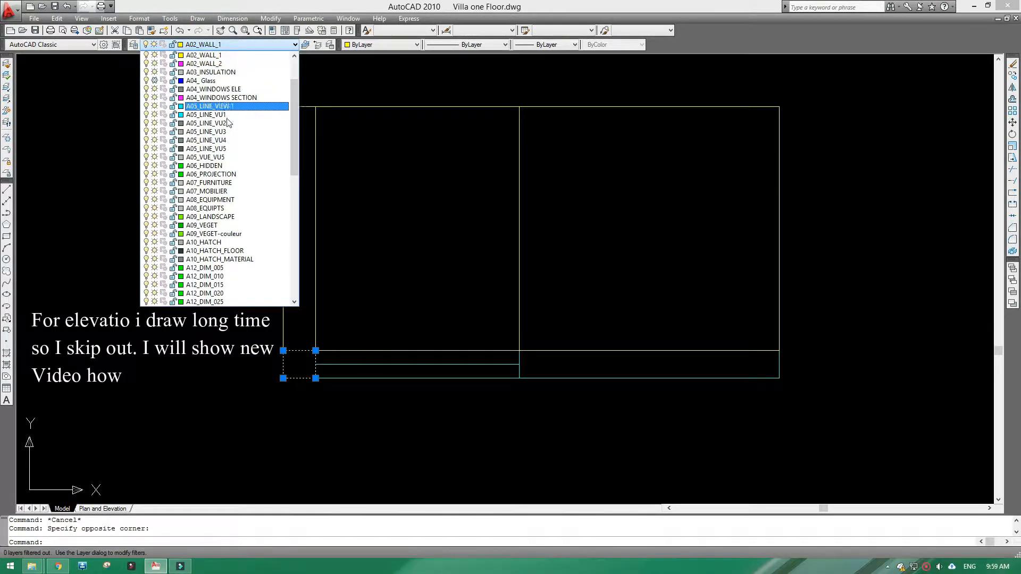
{"action": "left_click", "coordinate": [230, 123]}
{"action": "key", "text": "Escape"}
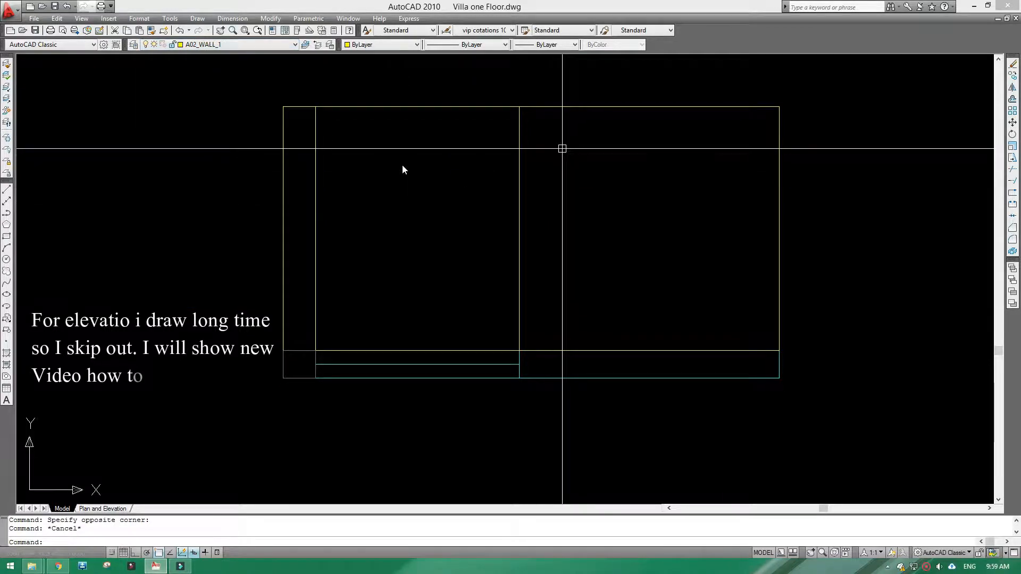
- Assign the right wall rectangle of the elevation to the A05_LINE_VU1 layer
{"action": "left_click", "coordinate": [554, 107]}
{"action": "left_click", "coordinate": [228, 45]}
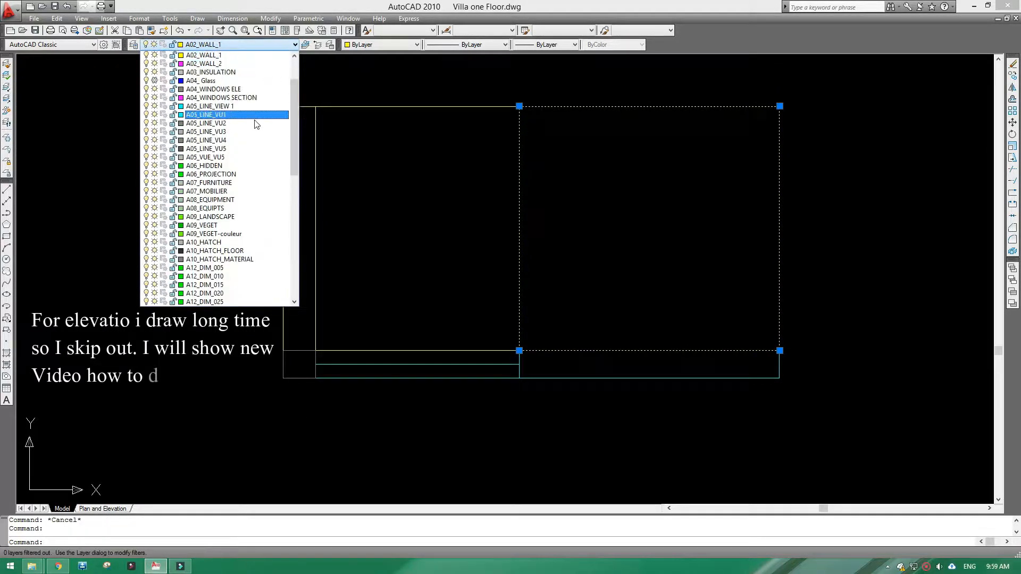
{"action": "left_click", "coordinate": [252, 115]}
{"action": "key", "text": "Escape"}
- Assign the left wall rectangle of the elevation to the A05_LINE_VU3 layer
{"action": "left_click", "coordinate": [403, 107]}
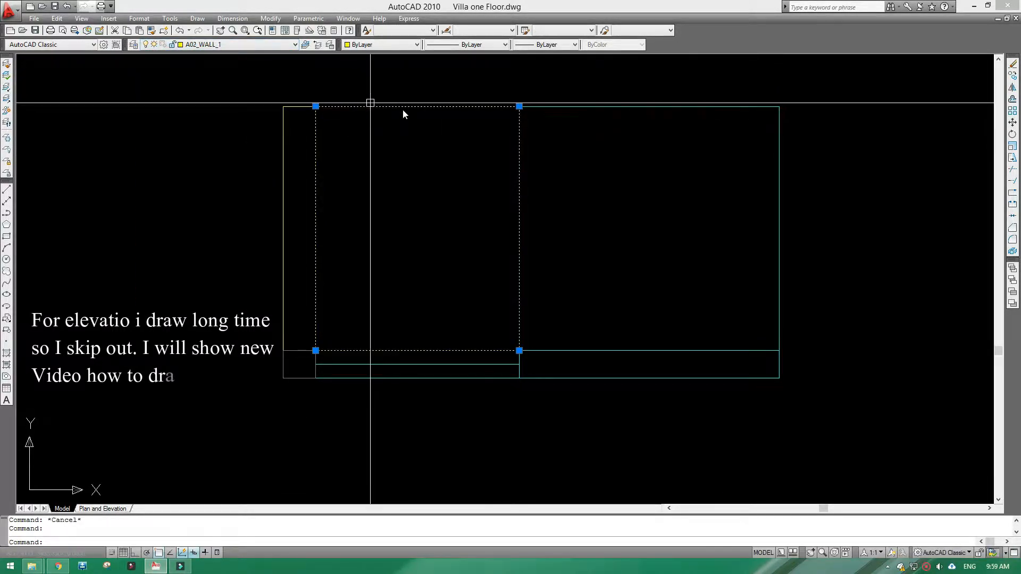
{"action": "left_click", "coordinate": [218, 46]}
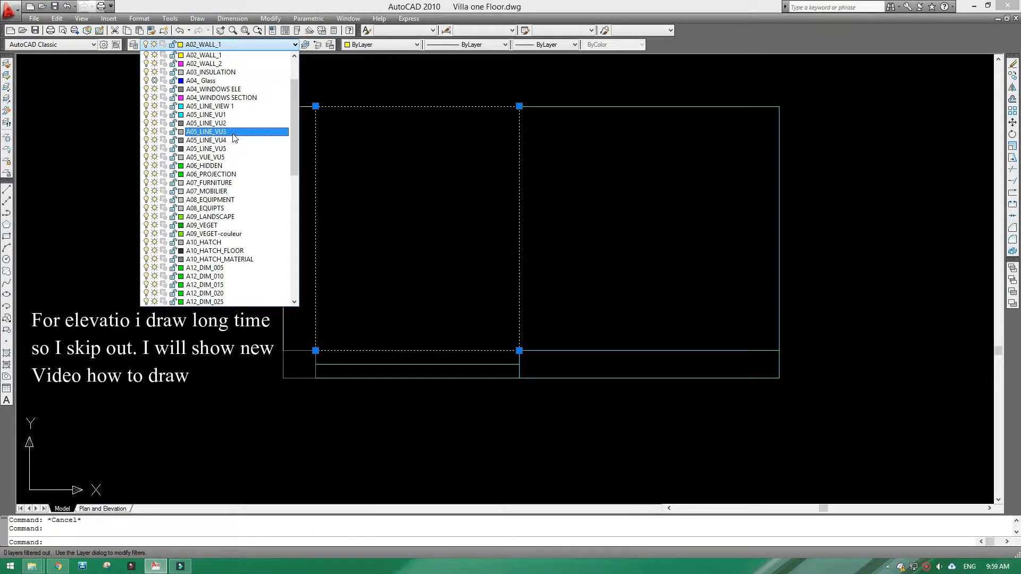
{"action": "left_click", "coordinate": [235, 131]}
{"action": "key", "text": "Escape"}
- Assign the narrow wall rectangle at the elevation's far left to a grey line layer and regenerate the drawing
{"action": "left_click", "coordinate": [282, 105]}
{"action": "left_click", "coordinate": [239, 45]}
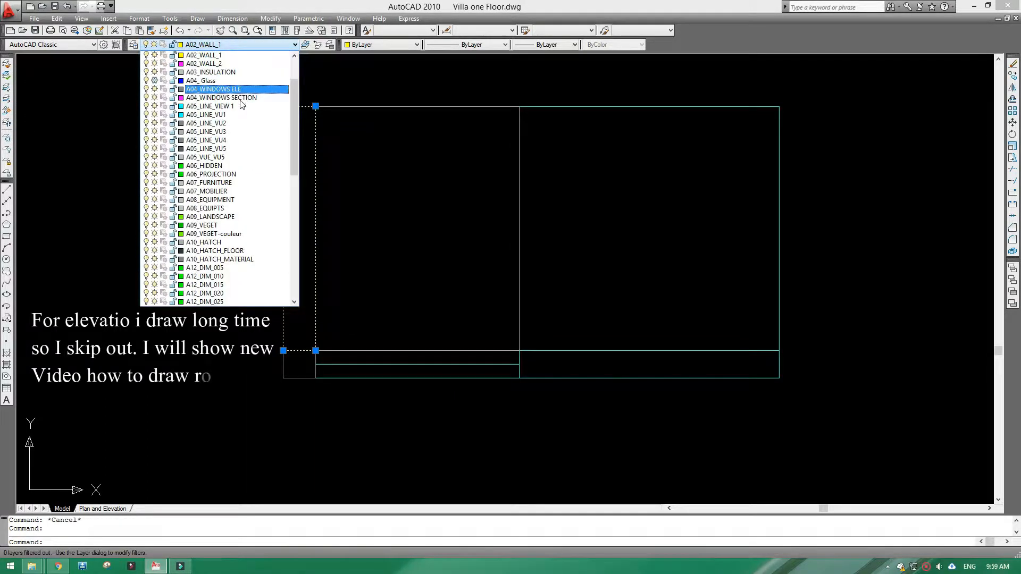
{"action": "key", "text": "Escape"}
{"action": "scroll", "coordinate": [351, 201], "scroll_direction": "down", "scroll_amount": 4}
{"action": "scroll", "coordinate": [409, 239], "scroll_direction": "up", "scroll_amount": 2}
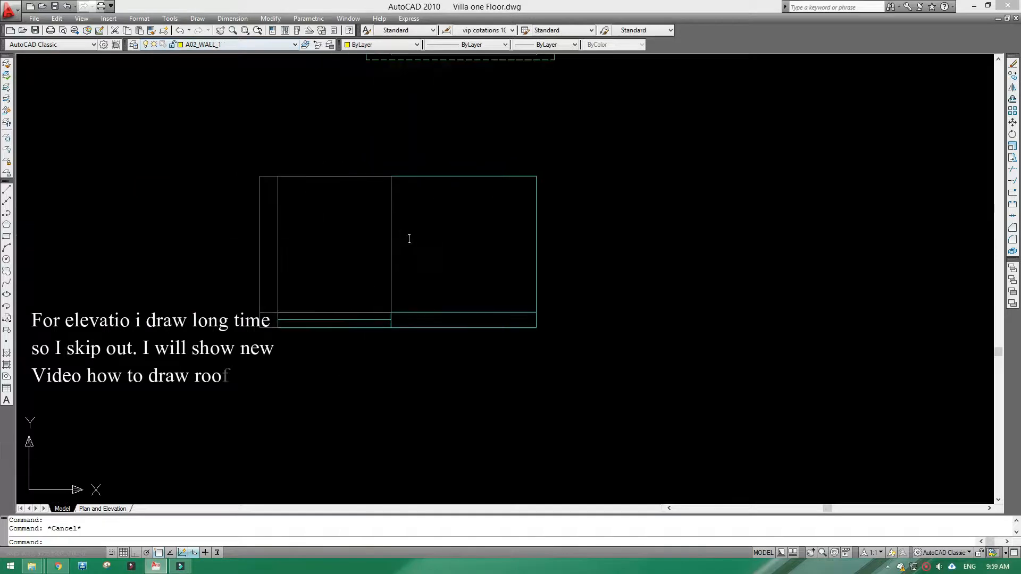
{"action": "type", "text": "re"}
{"action": "key", "text": "Return"}
- Move the whole elevation straight down with Ortho on, leaving more room beneath the floor plan
{"action": "scroll", "coordinate": [414, 235], "scroll_direction": "down", "scroll_amount": 1}
{"action": "left_click", "coordinate": [279, 148]}
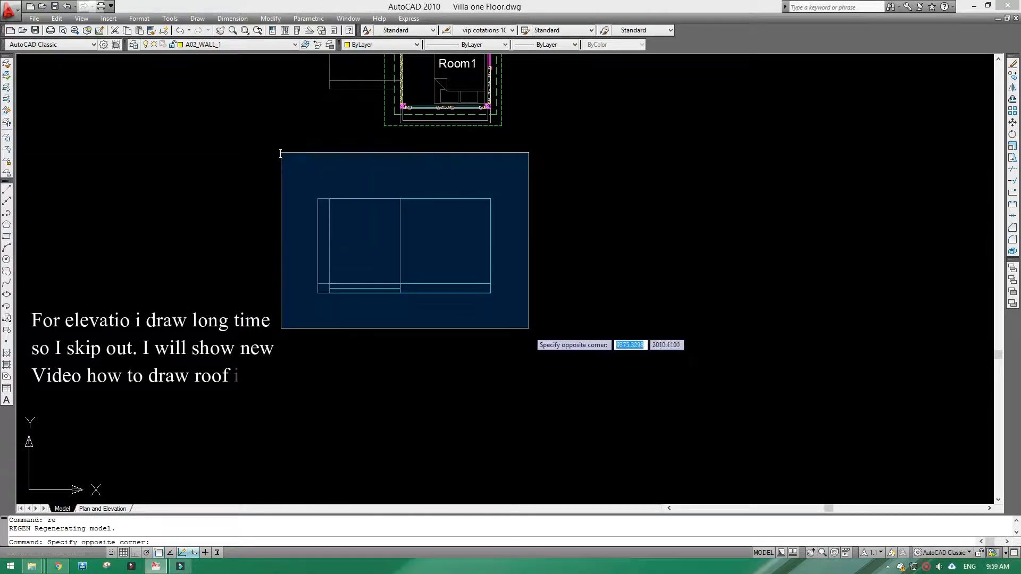
{"action": "left_click", "coordinate": [530, 329]}
{"action": "type", "text": "m"}
{"action": "key", "text": "Return"}
{"action": "left_click", "coordinate": [543, 197]}
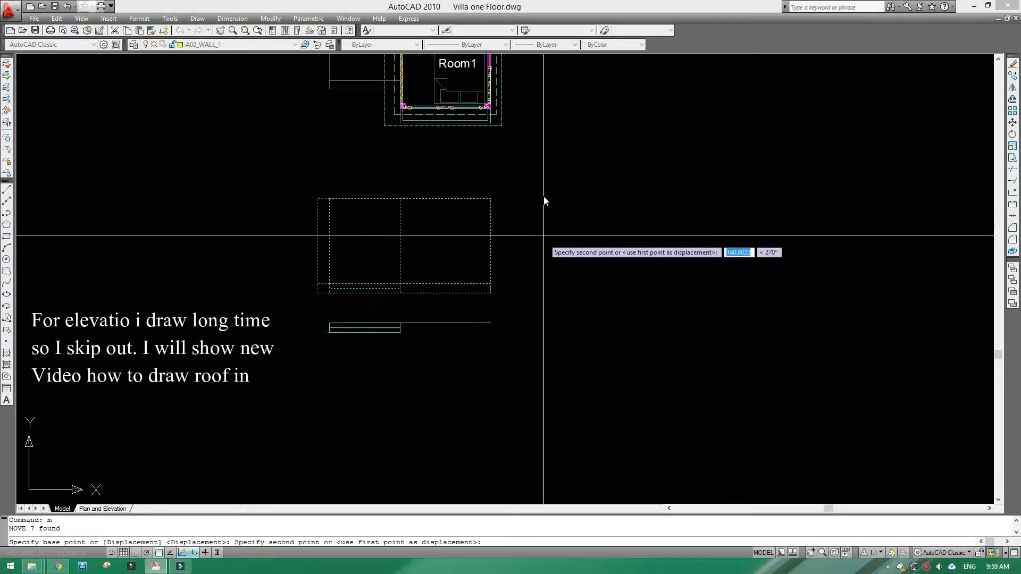
{"action": "key", "text": "F8"}
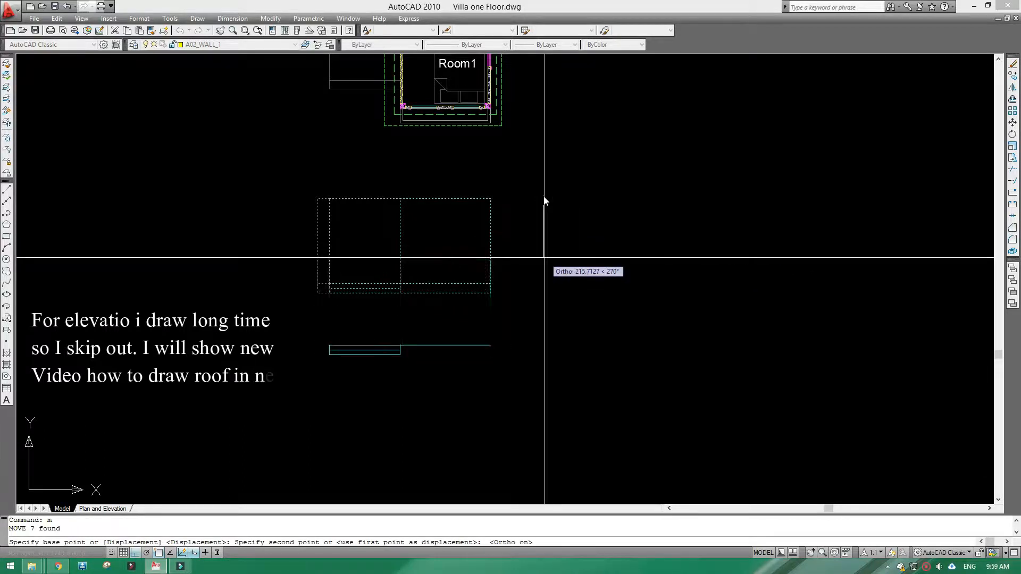
{"action": "left_click", "coordinate": [546, 252]}
{"action": "scroll", "coordinate": [476, 233], "scroll_direction": "up", "scroll_amount": 2}
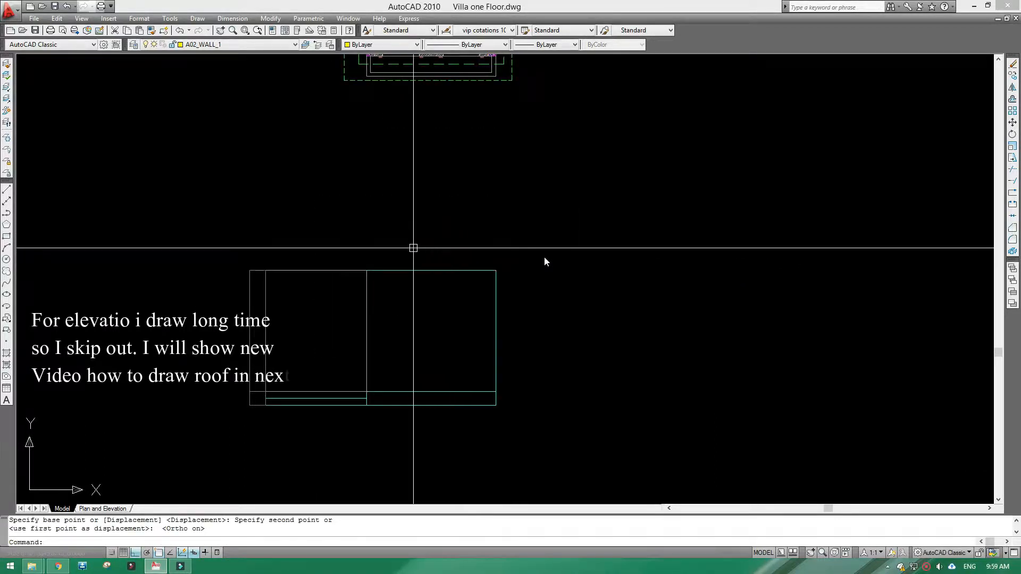
- Draw a construction line at a 32° angle through the right wall's upper left corner
{"action": "middle_click_drag", "start_coordinate": [419, 224], "coordinate": [470, 215]}
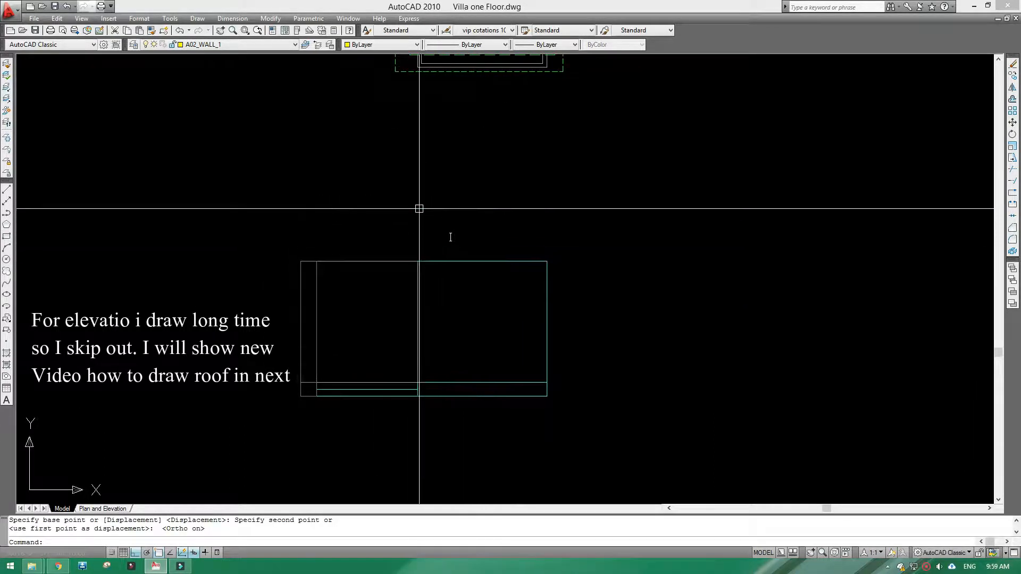
{"action": "type", "text": "xl"}
{"action": "key", "text": "Return"}
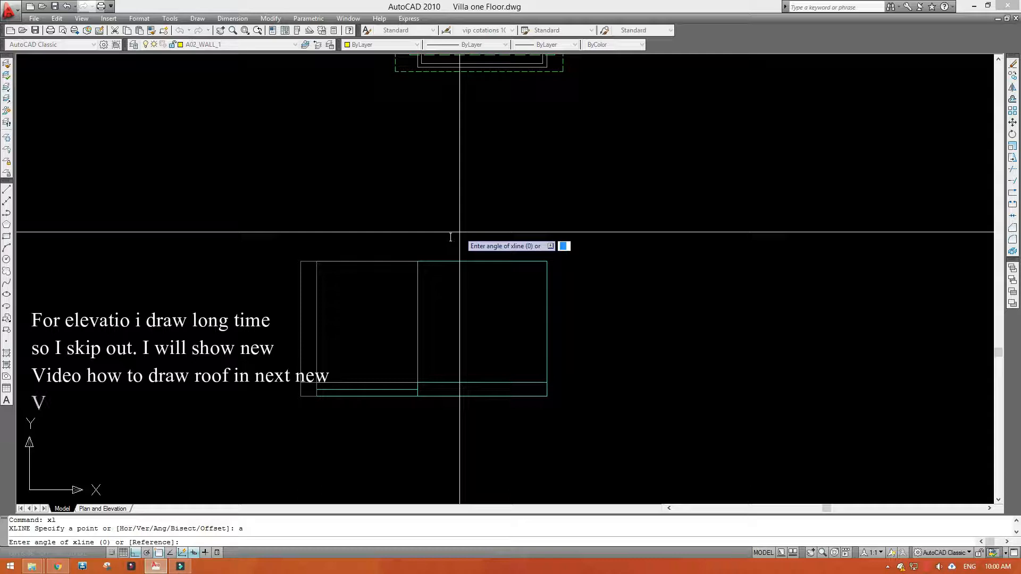
{"action": "key", "text": "Return"}
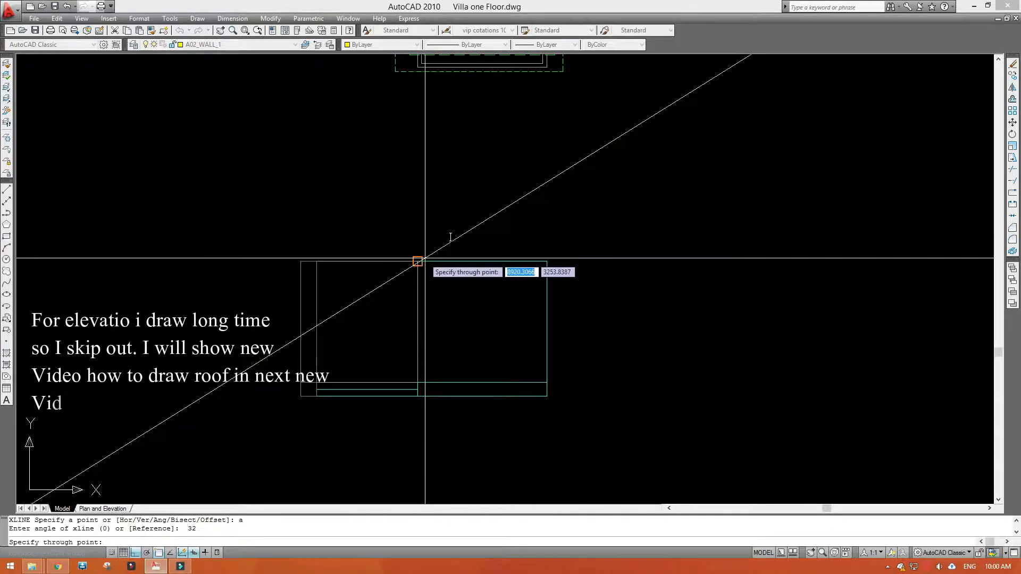
{"action": "left_click", "coordinate": [421, 259]}
{"action": "key", "text": "Escape"}
- Snap the sloped construction line's middle grip exactly onto the right wall's upper left corner
{"action": "scroll", "coordinate": [421, 259], "scroll_direction": "up", "scroll_amount": 3}
{"action": "left_click", "coordinate": [409, 262]}
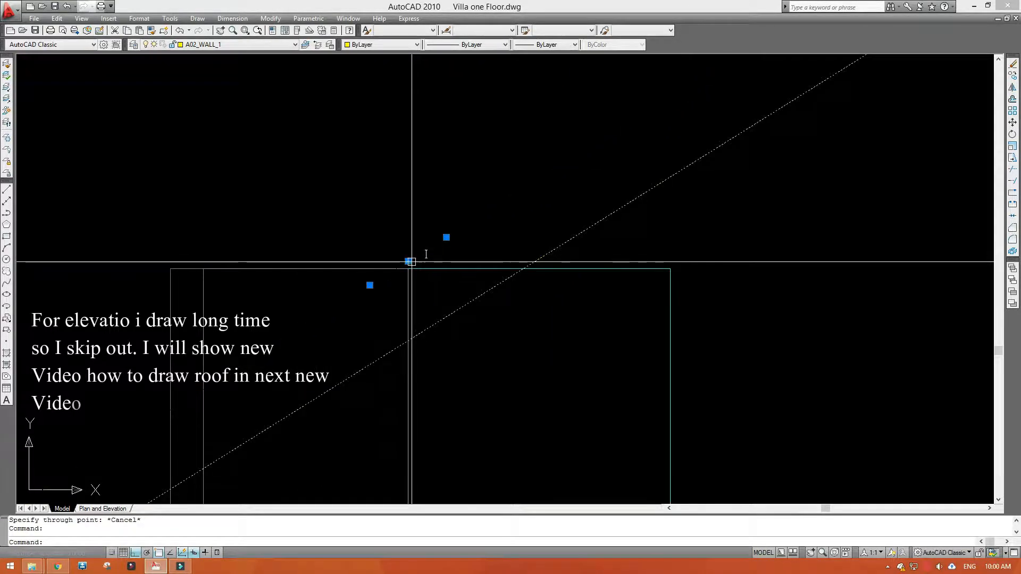
{"action": "left_click", "coordinate": [408, 261]}
{"action": "left_click", "coordinate": [407, 269]}
{"action": "key", "text": "Escape"}
{"action": "scroll", "coordinate": [477, 242], "scroll_direction": "down", "scroll_amount": 2}
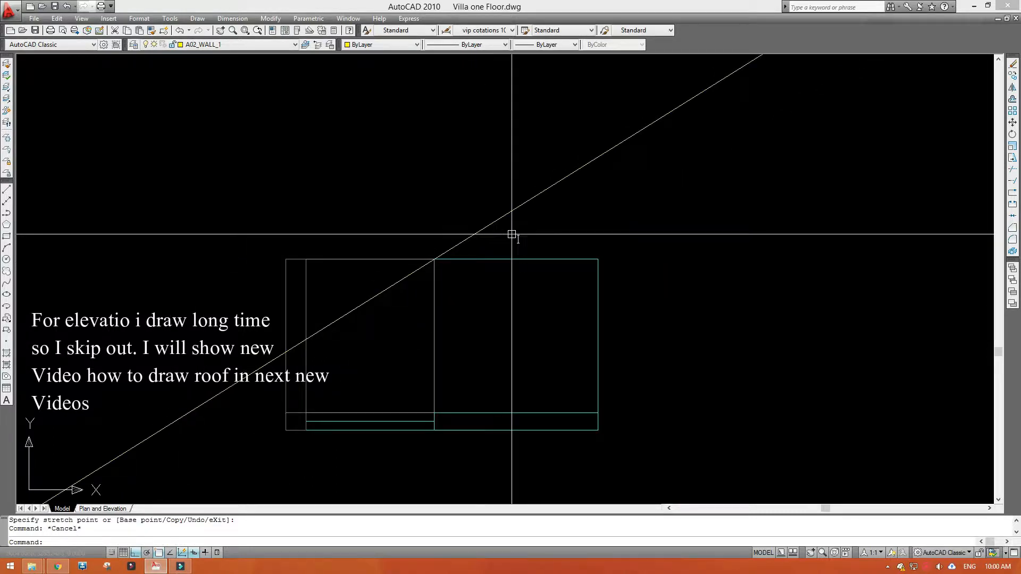
- Mirror the sloped construction line about the right wall's vertical centre axis, keeping the original
{"action": "left_click", "coordinate": [564, 200]}
{"action": "left_click", "coordinate": [486, 200]}
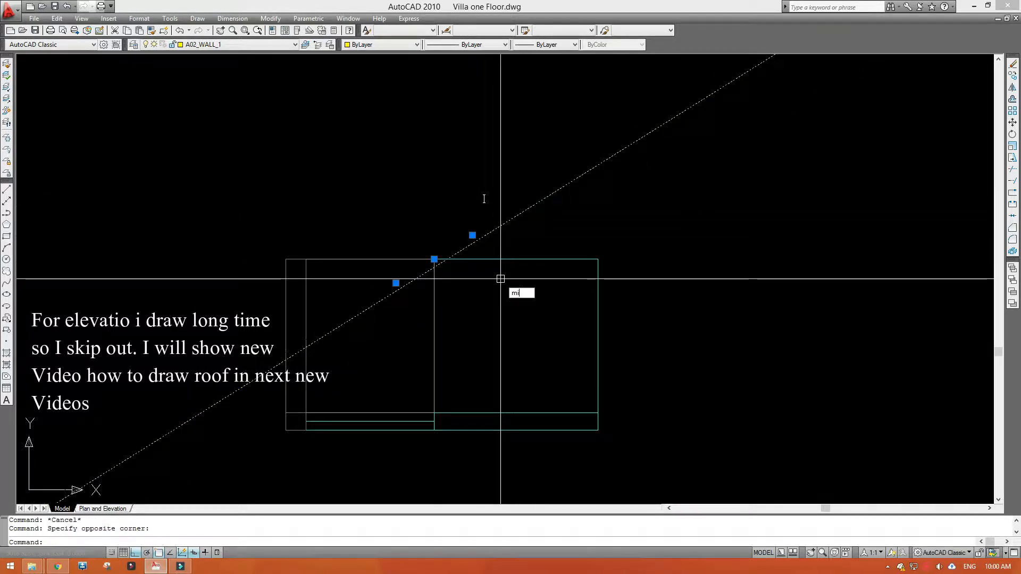
{"action": "type", "text": "mi"}
{"action": "key", "text": "Return"}
{"action": "left_click", "coordinate": [515, 262]}
{"action": "left_click", "coordinate": [515, 319]}
{"action": "key", "text": "Return"}
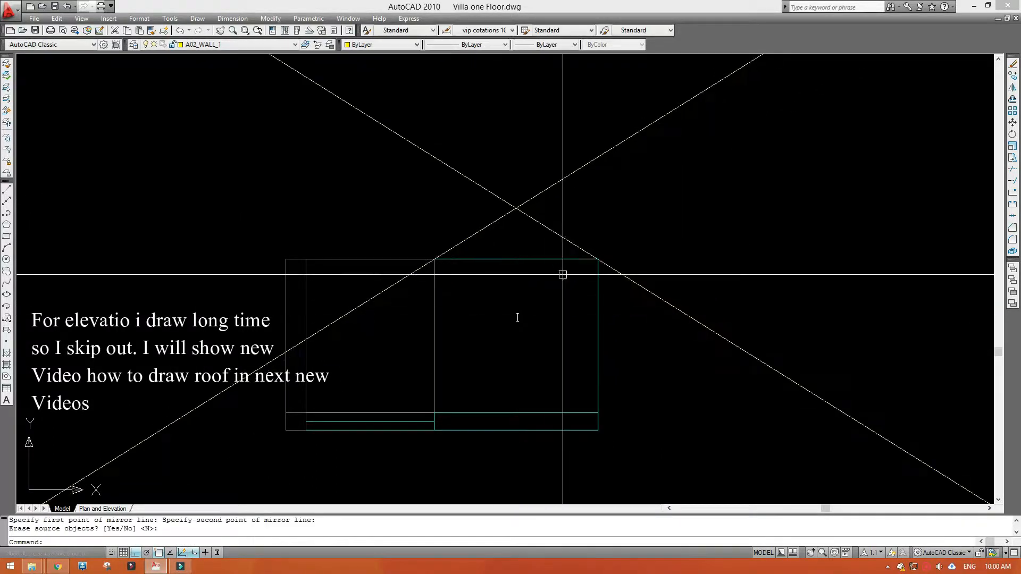
- Draw a vertical construction line offset 60 outward from the right wall's outer edge
{"action": "middle_click_drag", "start_coordinate": [563, 274], "coordinate": [554, 312]}
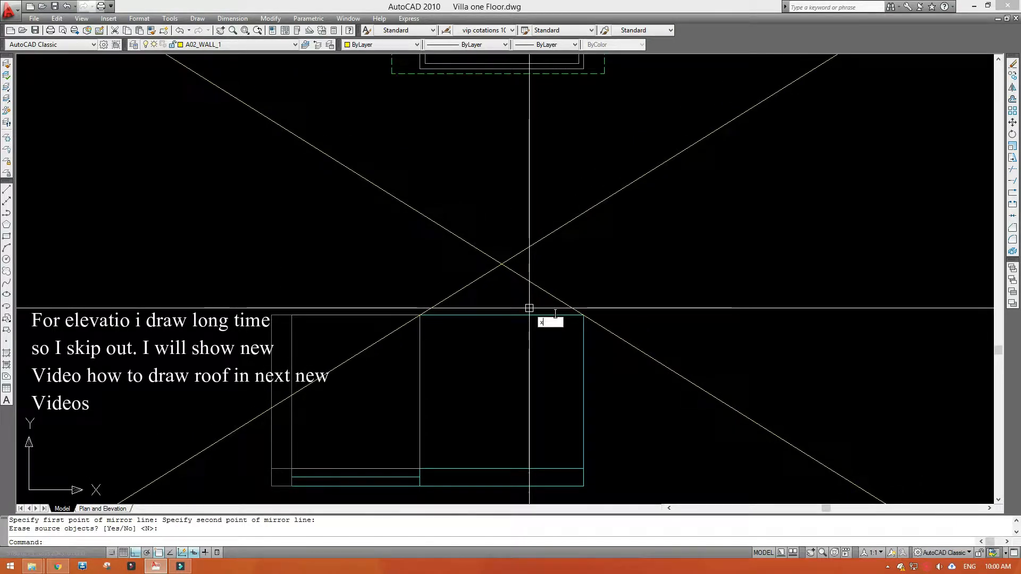
{"action": "type", "text": "xl"}
{"action": "key", "text": "Return"}
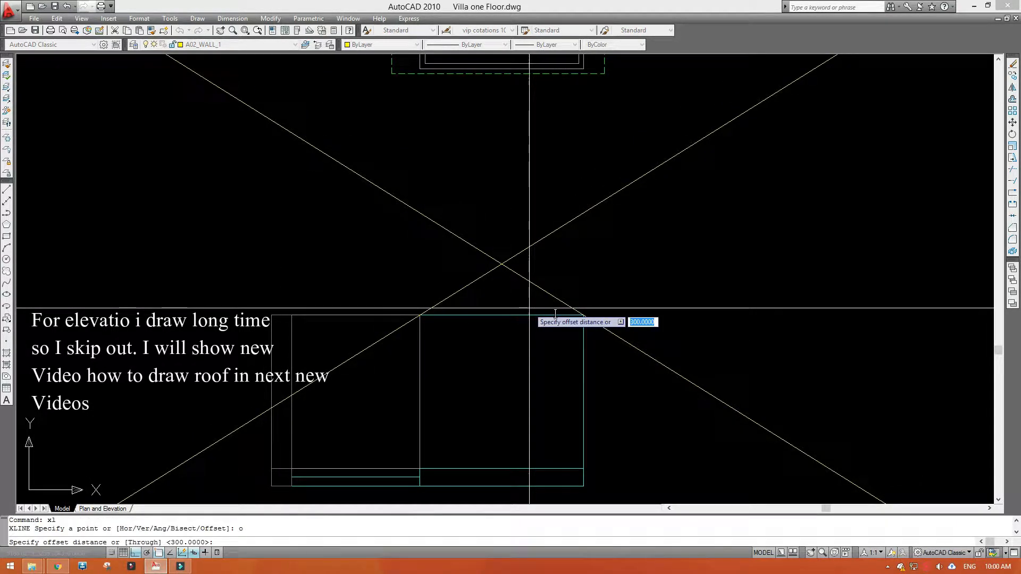
{"action": "key", "text": "Return"}
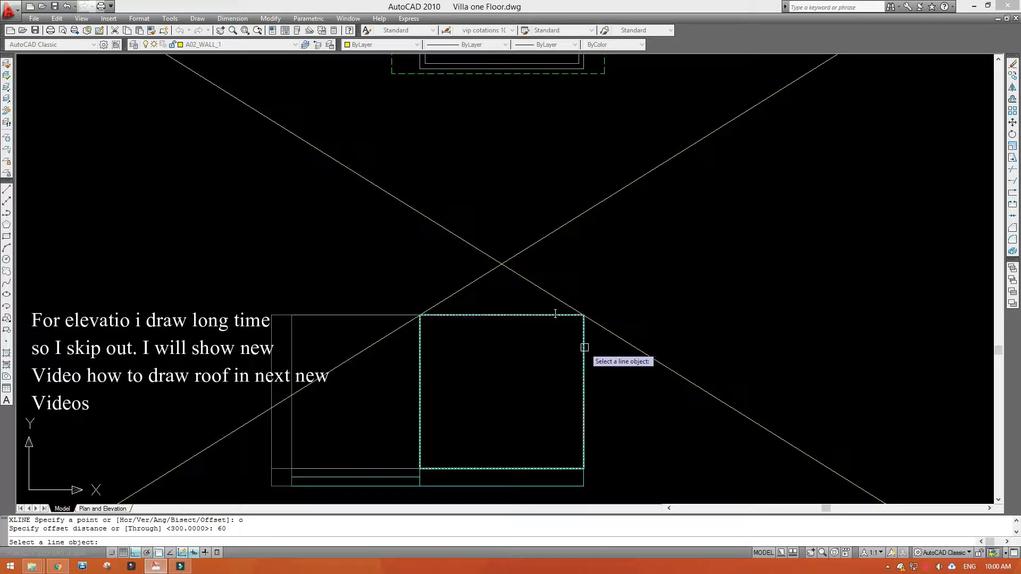
{"action": "left_click", "coordinate": [584, 347]}
{"action": "left_click", "coordinate": [808, 304]}
{"action": "key", "text": "Escape"}
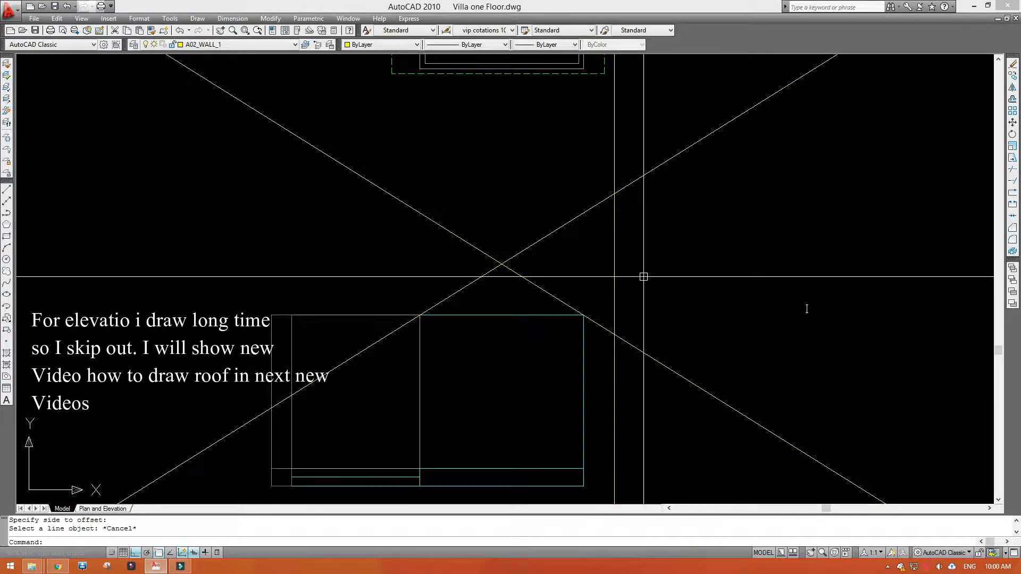
- Copy the 32° construction line from the right wall's upper left corner to the left wall's upper left corner
{"action": "middle_click_drag", "start_coordinate": [514, 265], "coordinate": [536, 257]}
{"action": "left_click", "coordinate": [485, 281]}
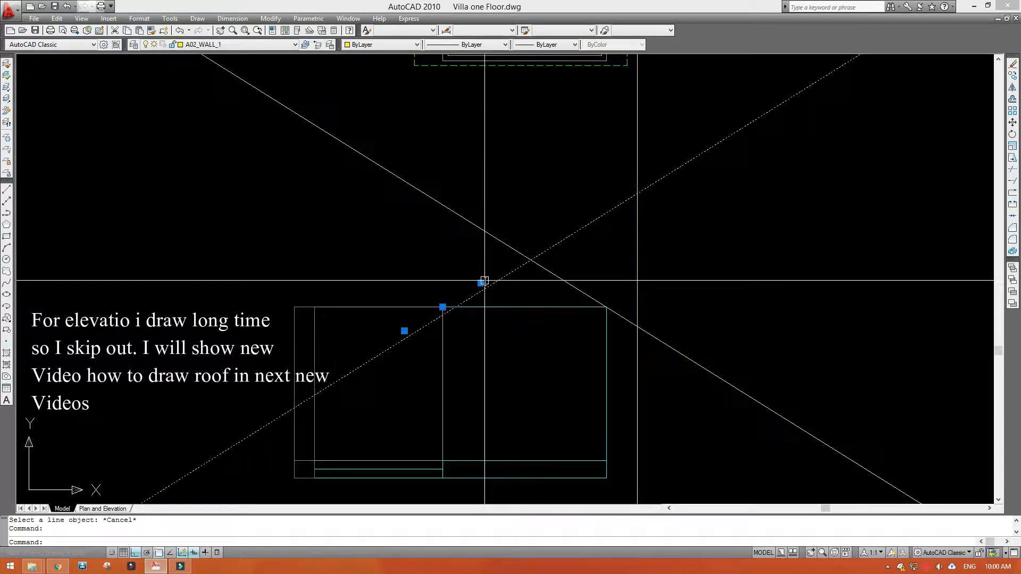
{"action": "key", "text": "Return"}
{"action": "left_click", "coordinate": [443, 306]}
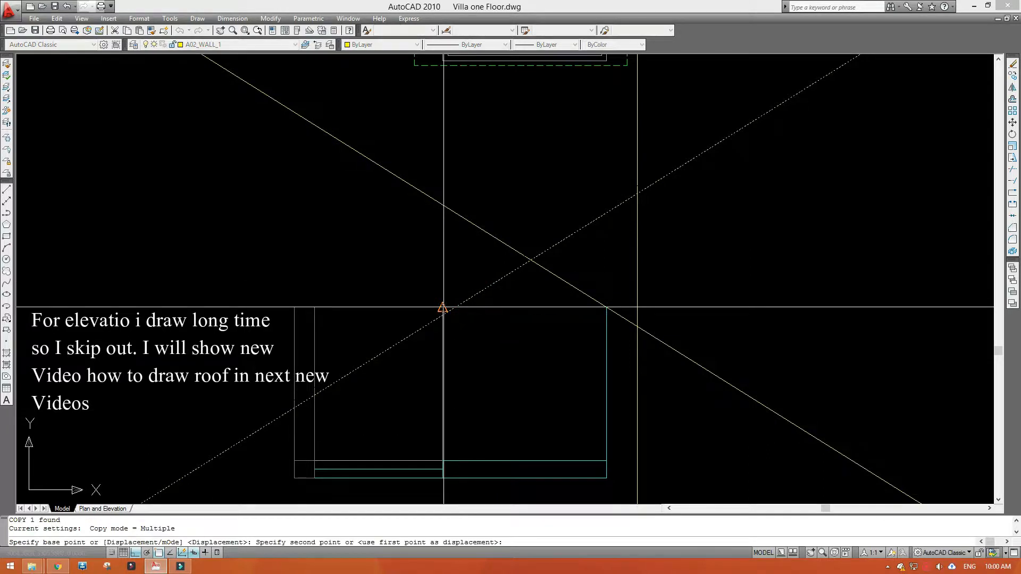
{"action": "left_click", "coordinate": [315, 307]}
{"action": "key", "text": "Escape"}
{"action": "scroll", "coordinate": [461, 253], "scroll_direction": "down", "scroll_amount": 2}
{"action": "middle_click_drag", "start_coordinate": [526, 275], "coordinate": [511, 254]}
{"action": "key", "text": "Return"}
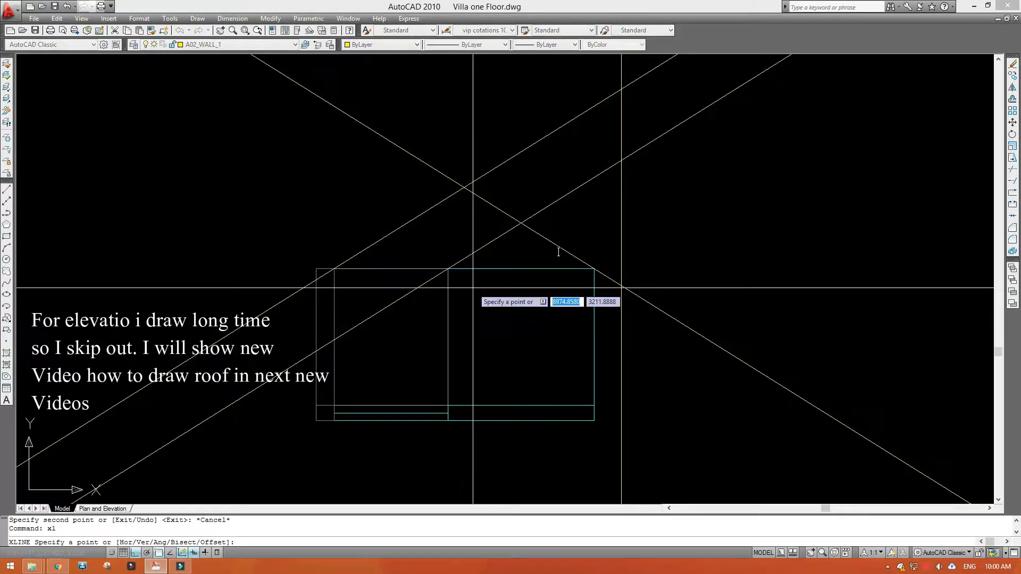
{"action": "type", "text": "0"}
{"action": "key", "text": "Return"}
{"action": "key", "text": "Escape"}
- Erase the vertical construction line offset beyond the right wall
{"action": "scroll", "coordinate": [536, 246], "scroll_direction": "down", "scroll_amount": 1}
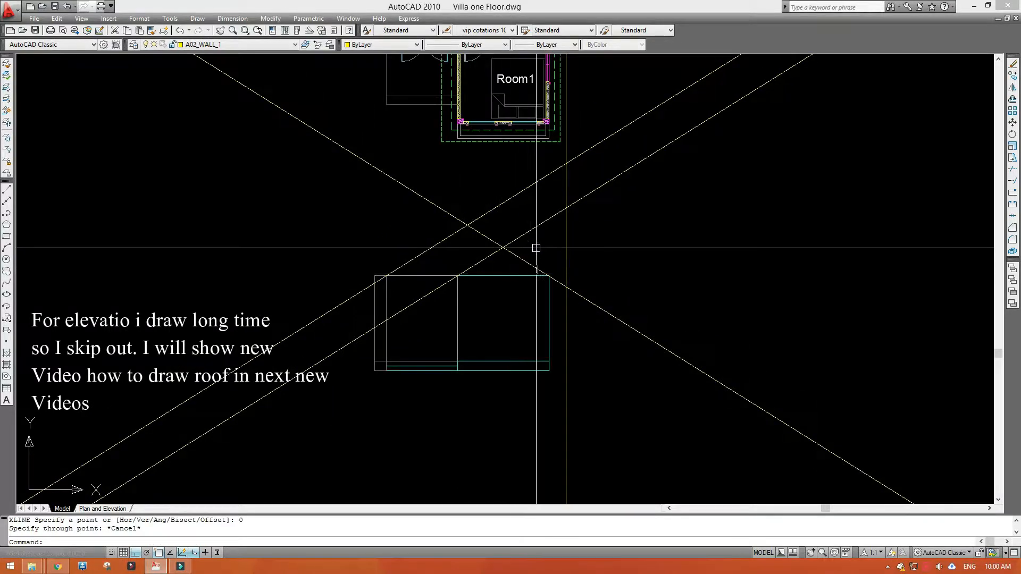
{"action": "middle_click_drag", "start_coordinate": [535, 246], "coordinate": [543, 338]}
{"action": "left_click", "coordinate": [580, 230]}
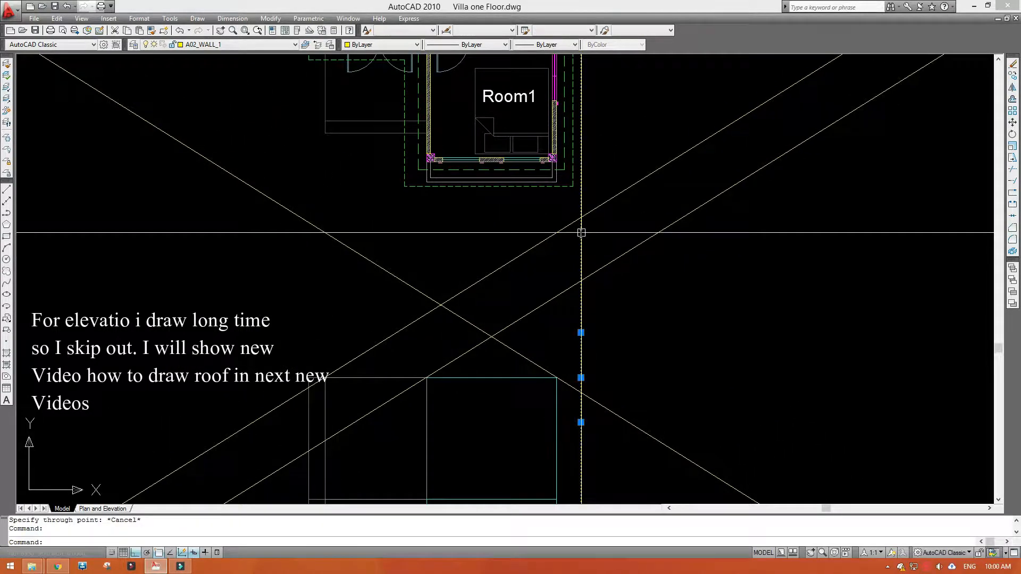
{"action": "type", "text": "e"}
{"action": "key", "text": "Return"}
- Draw vertical construction lines through both dashed roof corners below Room1 and the dashed roof corner in front of the entrance
{"action": "type", "text": "xl"}
{"action": "key", "text": "Return"}
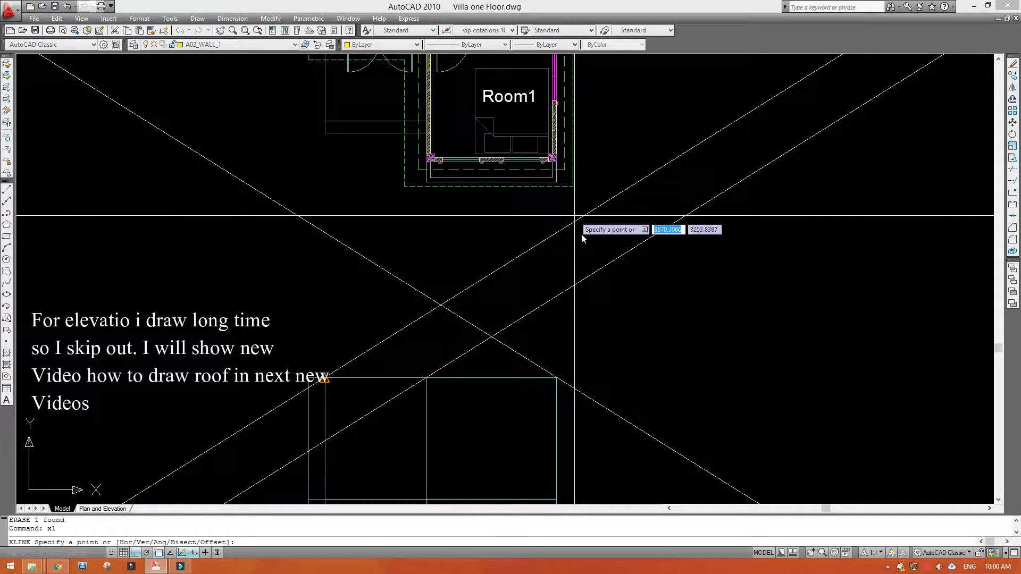
{"action": "type", "text": "v"}
{"action": "key", "text": "Return"}
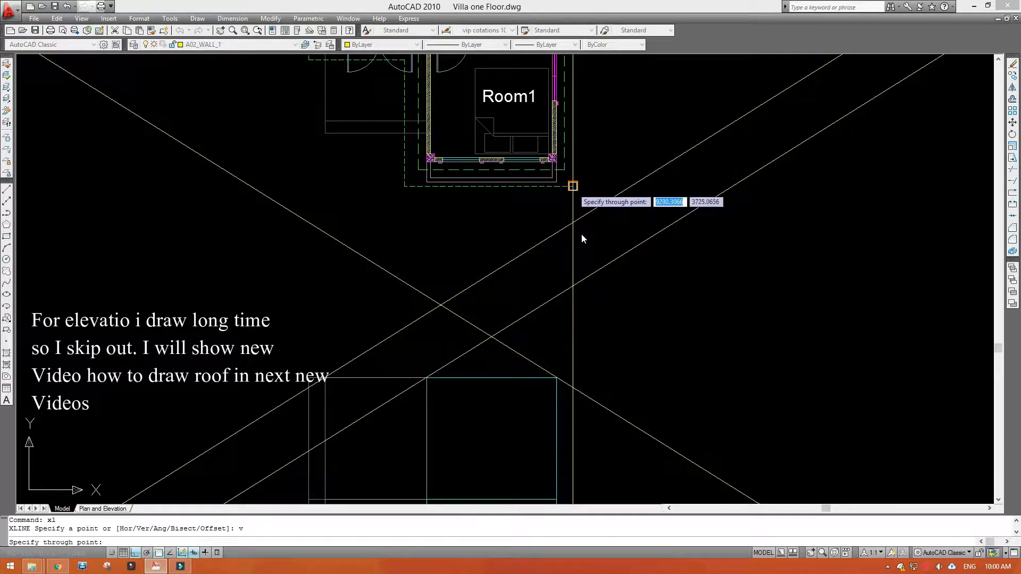
{"action": "left_click", "coordinate": [574, 190]}
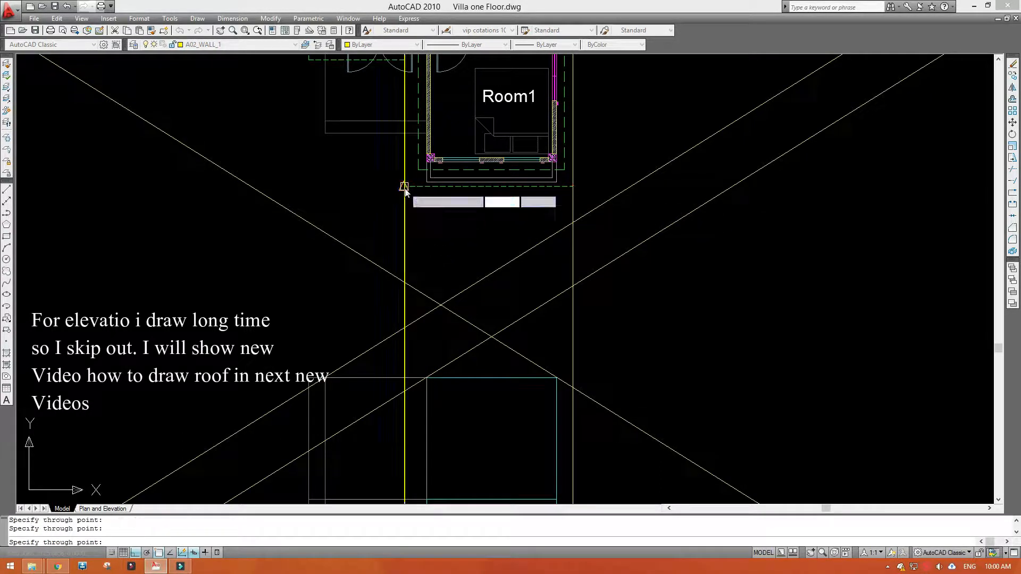
{"action": "left_click", "coordinate": [308, 61]}
{"action": "key", "text": "Return"}
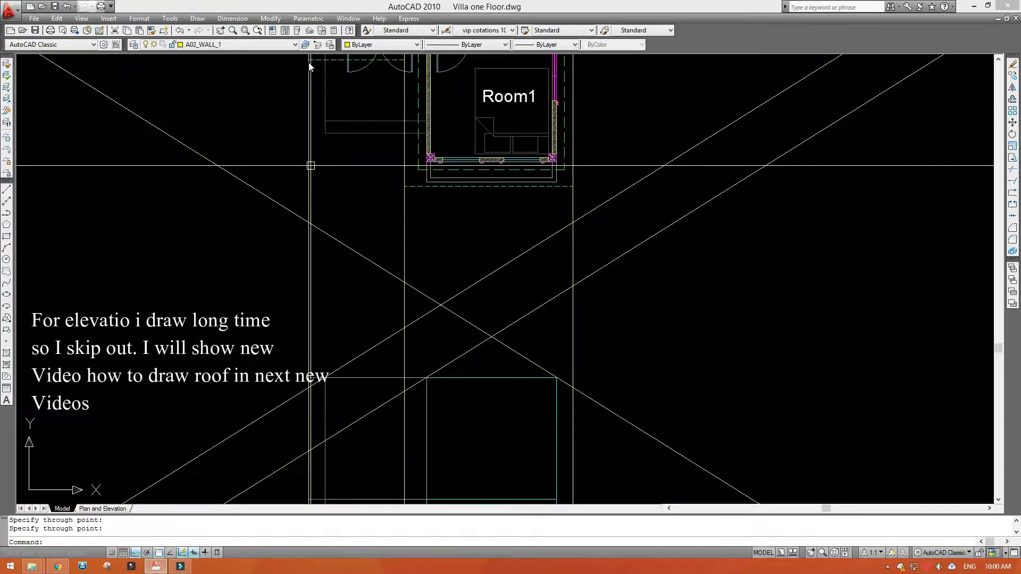
- Draw a vertical construction line through the plan's dashed outer roof corner beside the living room
{"action": "middle_click_drag", "start_coordinate": [326, 270], "coordinate": [335, 296]}
{"action": "middle_click_drag", "start_coordinate": [378, 192], "coordinate": [376, 350]}
{"action": "middle_click_drag", "start_coordinate": [393, 207], "coordinate": [390, 254]}
{"action": "type", "text": "x"}
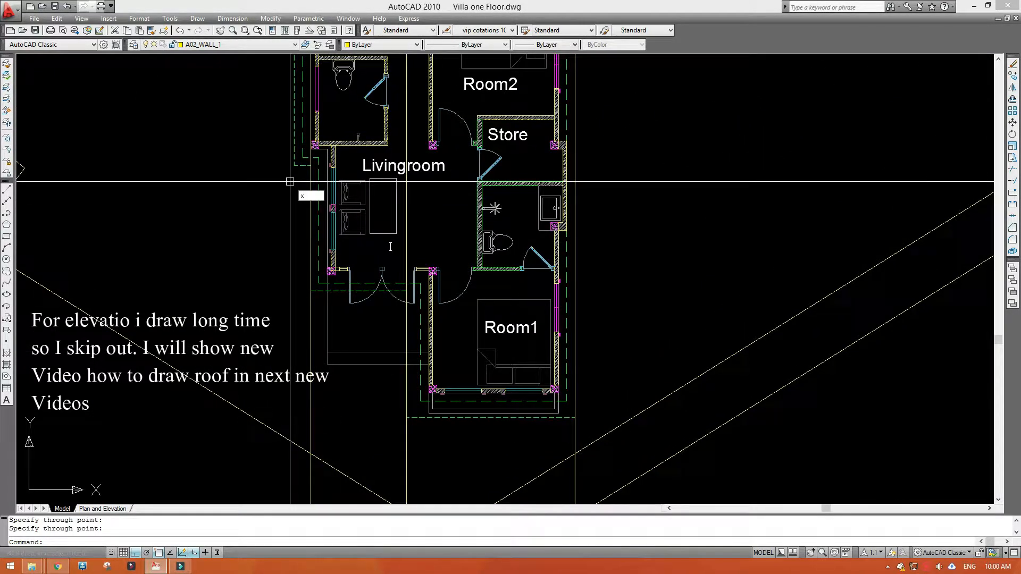
{"action": "type", "text": "v"}
{"action": "key", "text": "Return"}
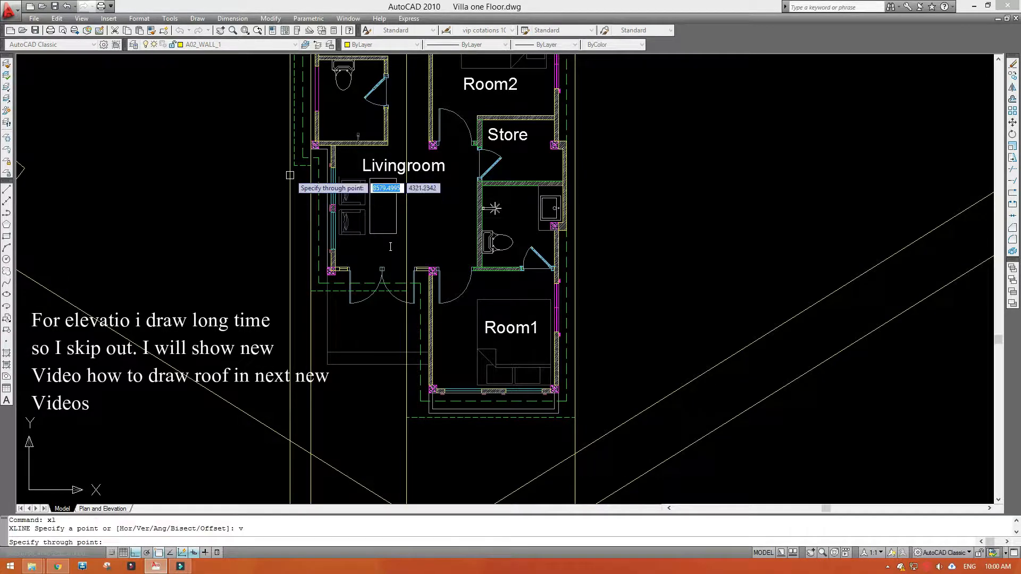
{"action": "left_click", "coordinate": [293, 166]}
{"action": "key", "text": "Return"}
- Draw the front gable roof outline as a polyline between the overhang construction lines, through the 32° lines' intersection, returning horizontally along the eaves
{"action": "scroll", "coordinate": [294, 165], "scroll_direction": "down", "scroll_amount": 5}
{"action": "scroll", "coordinate": [306, 183], "scroll_direction": "up", "scroll_amount": 6}
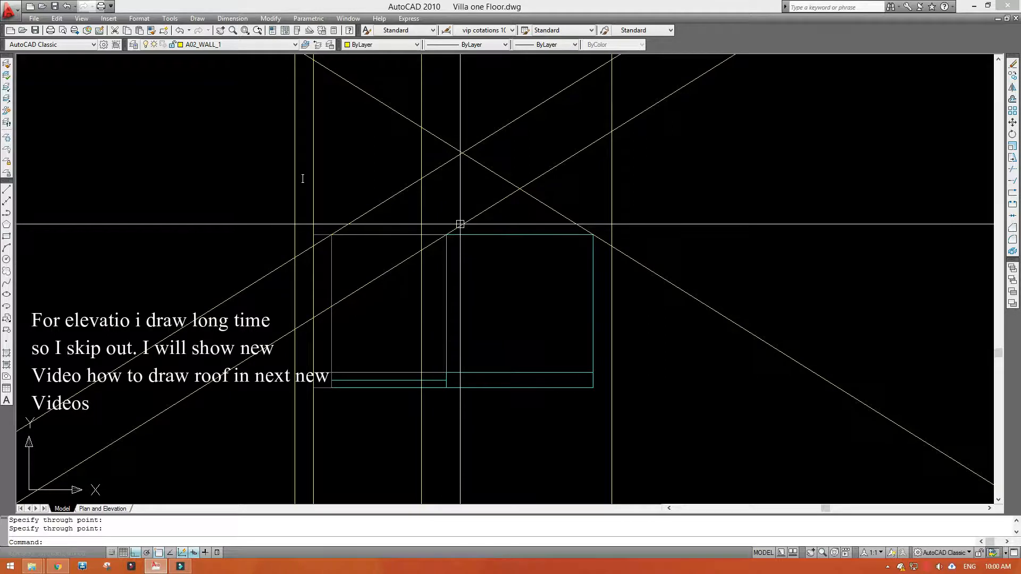
{"action": "type", "text": "pl"}
{"action": "key", "text": "Return"}
{"action": "left_click", "coordinate": [421, 251]}
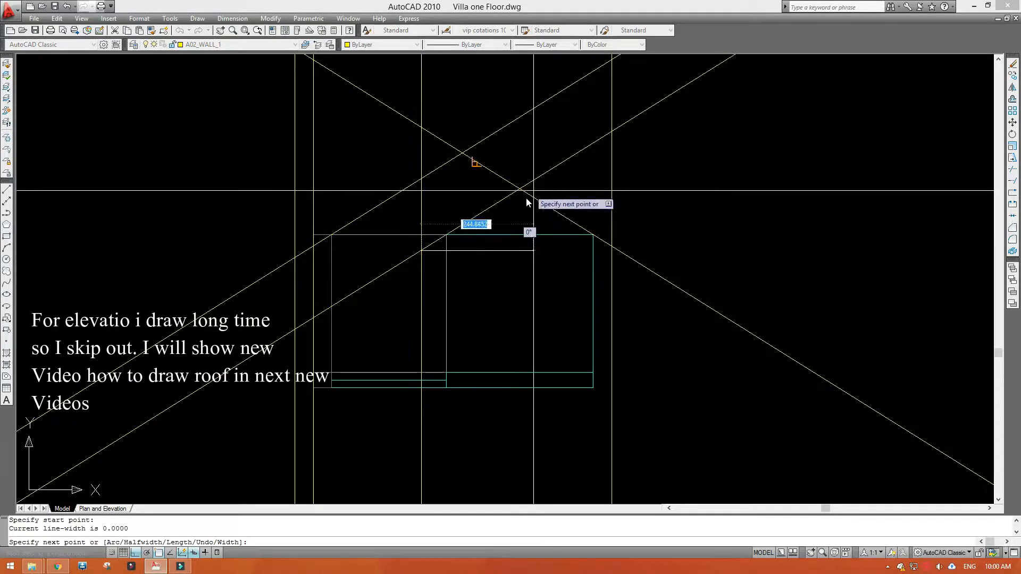
{"action": "left_click", "coordinate": [519, 189]}
{"action": "left_click", "coordinate": [611, 246]}
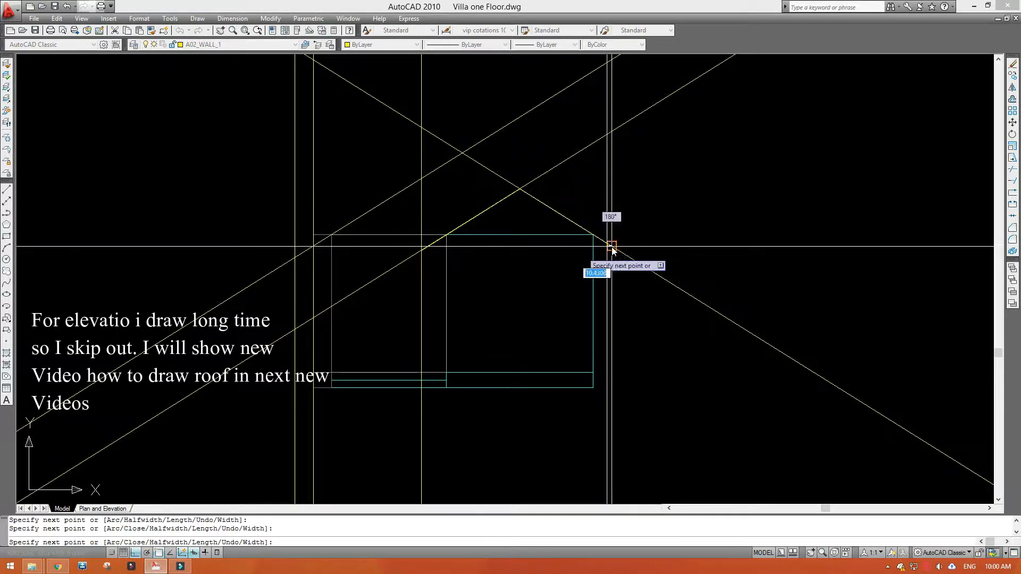
{"action": "scroll", "coordinate": [612, 250], "scroll_direction": "up", "scroll_amount": 2}
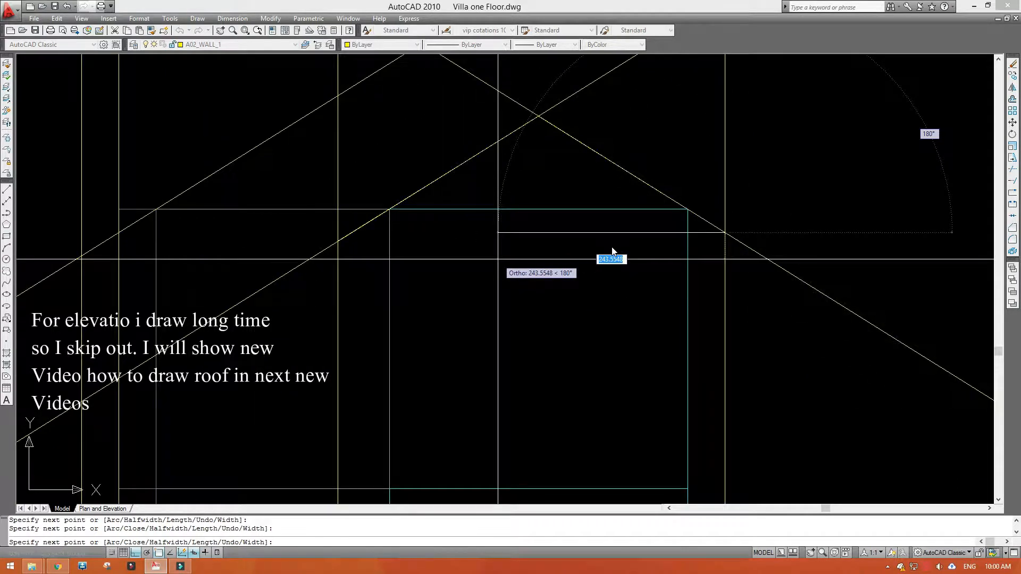
{"action": "scroll", "coordinate": [612, 250], "scroll_direction": "up", "scroll_amount": 3}
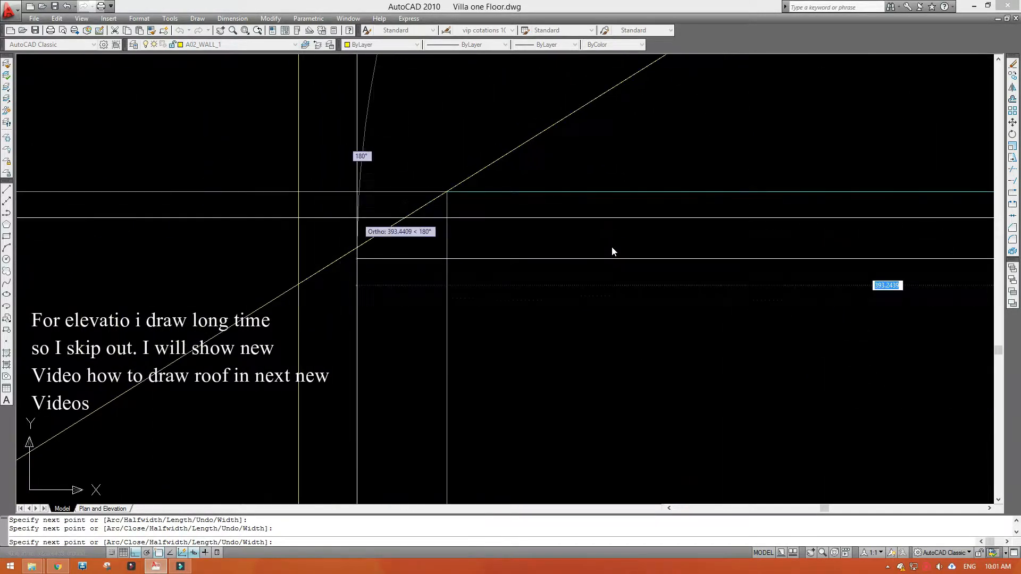
{"action": "key", "text": "Return"}
- Stretch the free end of the gable's horizontal eaves line onto the sloping roof line
{"action": "left_click", "coordinate": [326, 260]}
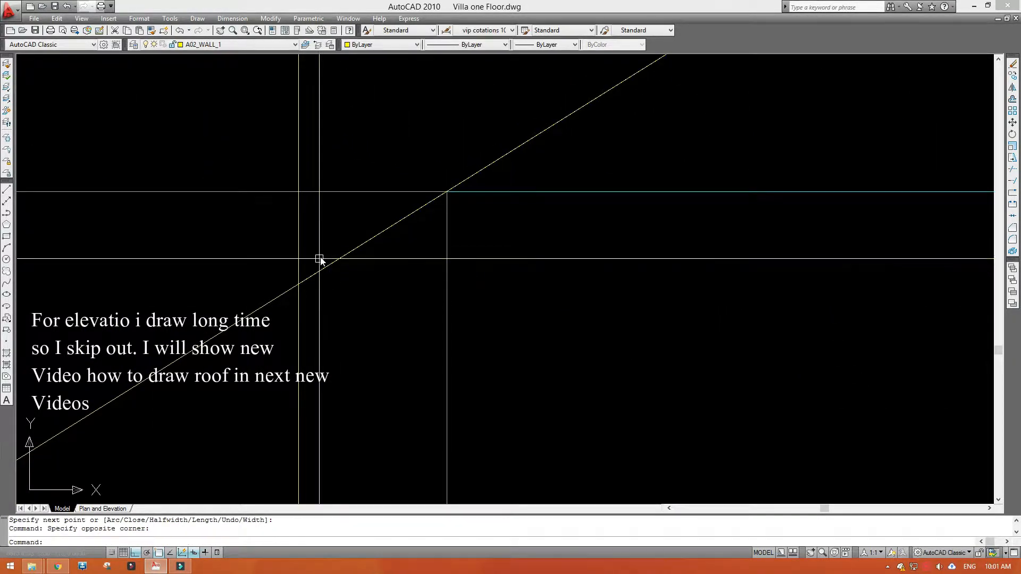
{"action": "left_click", "coordinate": [321, 261]}
{"action": "left_click", "coordinate": [320, 259]}
{"action": "left_click", "coordinate": [339, 258]}
{"action": "key", "text": "Escape"}
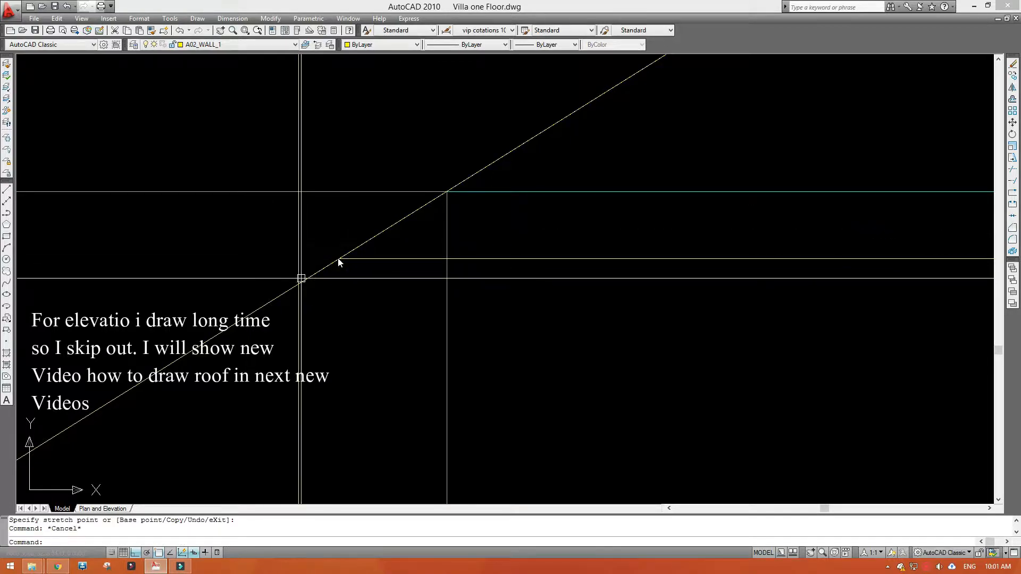
{"action": "left_click", "coordinate": [315, 275]}
{"action": "key", "text": "Escape"}
{"action": "scroll", "coordinate": [338, 265], "scroll_direction": "down", "scroll_amount": 4}
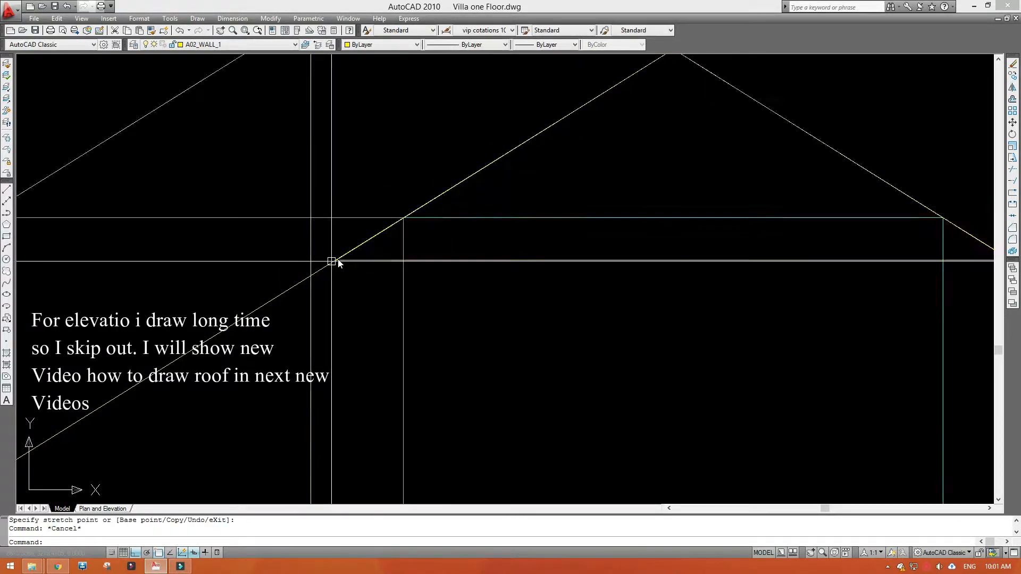
{"action": "scroll", "coordinate": [454, 259], "scroll_direction": "down", "scroll_amount": 5}
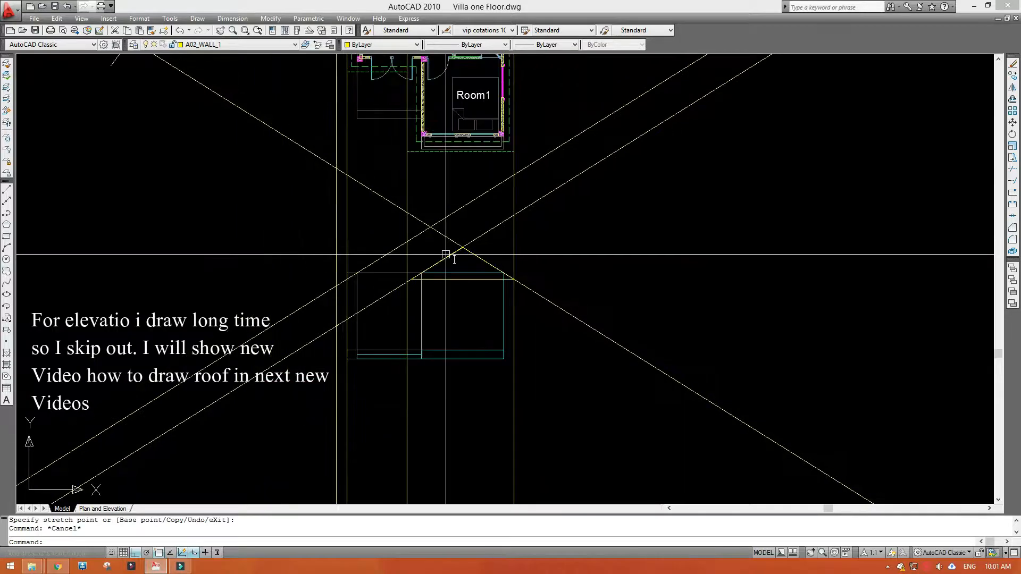
{"action": "scroll", "coordinate": [454, 259], "scroll_direction": "up", "scroll_amount": 3}
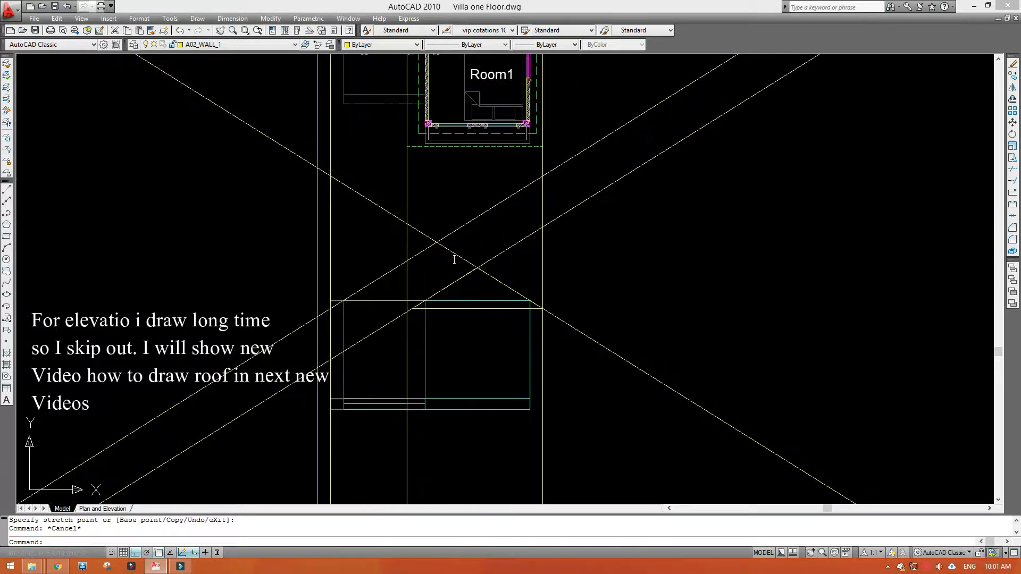
{"action": "scroll", "coordinate": [392, 270], "scroll_direction": "down", "scroll_amount": 2}
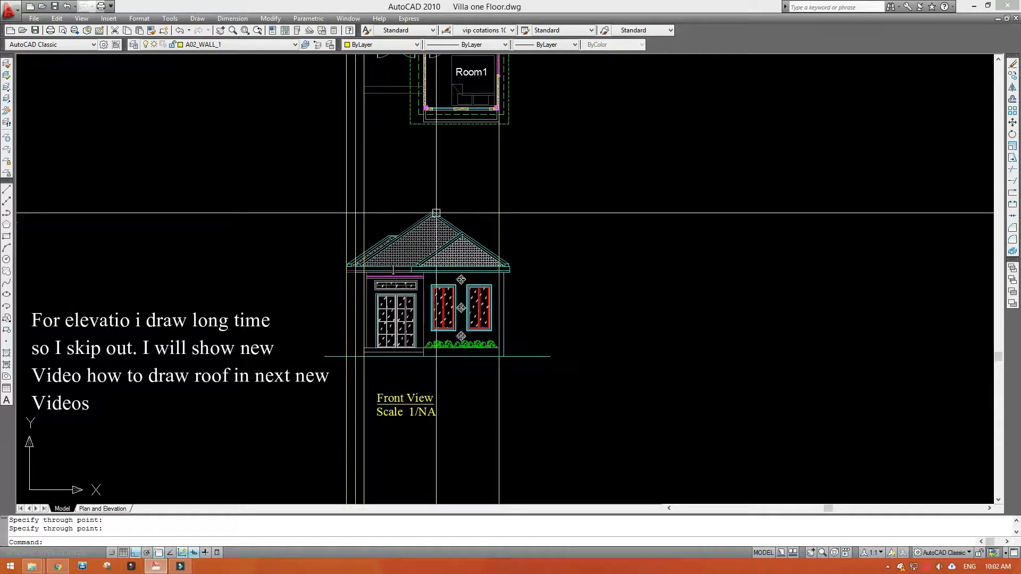
- Erase the large arrow between the simple plan and the detailed floor plan
{"action": "scroll", "coordinate": [452, 215], "scroll_direction": "down", "scroll_amount": 4}
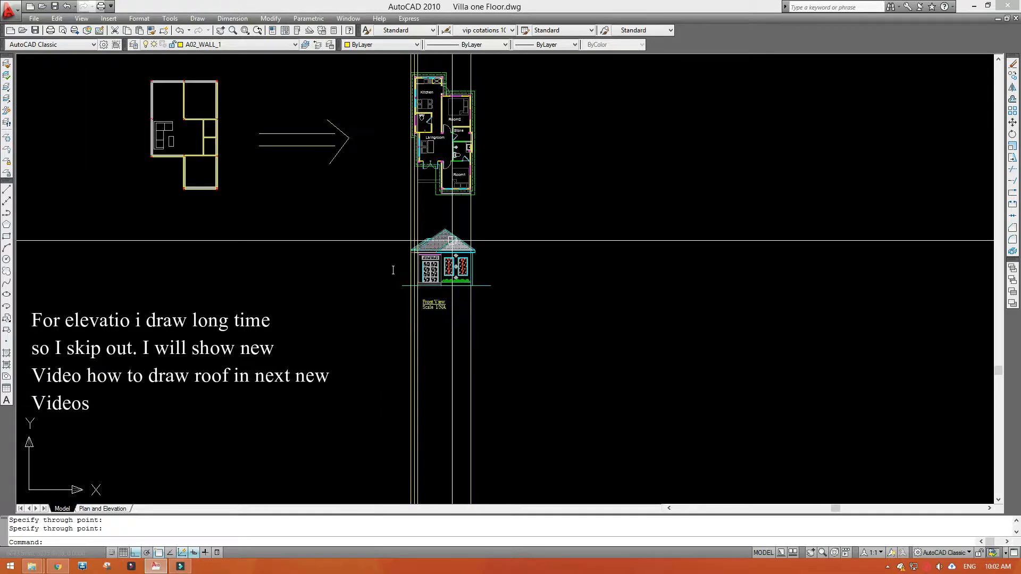
{"action": "scroll", "coordinate": [393, 270], "scroll_direction": "down", "scroll_amount": 2}
{"action": "scroll", "coordinate": [392, 269], "scroll_direction": "up", "scroll_amount": 4}
{"action": "left_click_drag", "start_coordinate": [404, 228], "coordinate": [334, 298]}
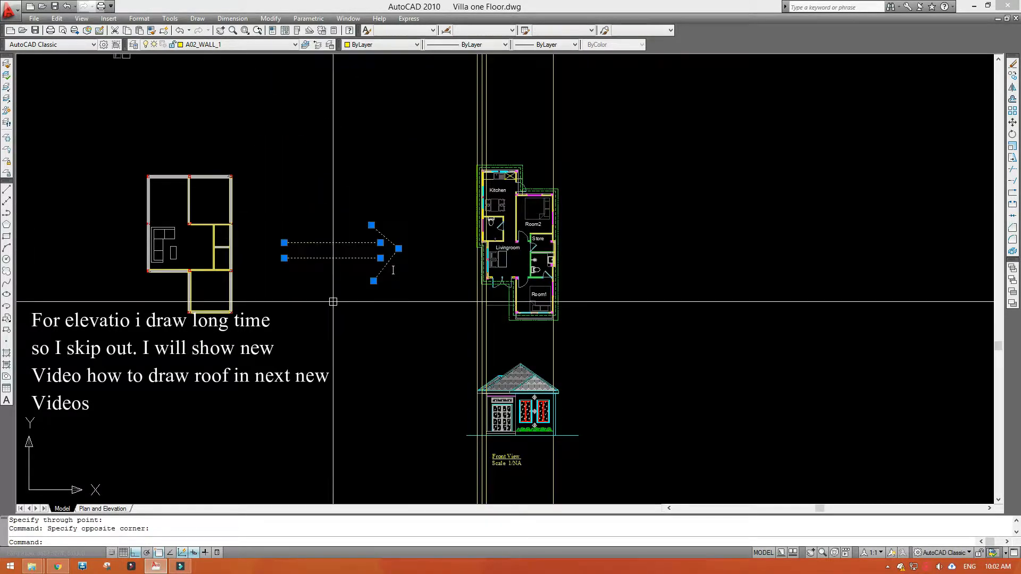
{"action": "type", "text": "e"}
{"action": "key", "text": "Return"}
- Update the layers of the saved model view 02 and apply that view to turn the drawing for the side elevation
{"action": "scroll", "coordinate": [342, 298], "scroll_direction": "down", "scroll_amount": 5}
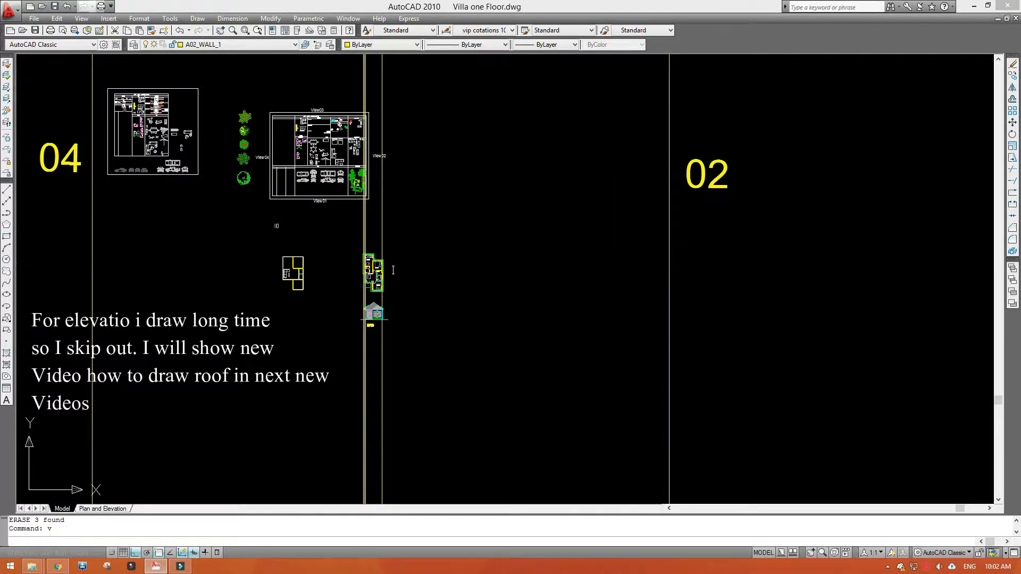
{"action": "key", "text": "Return"}
{"action": "left_click", "coordinate": [404, 246]}
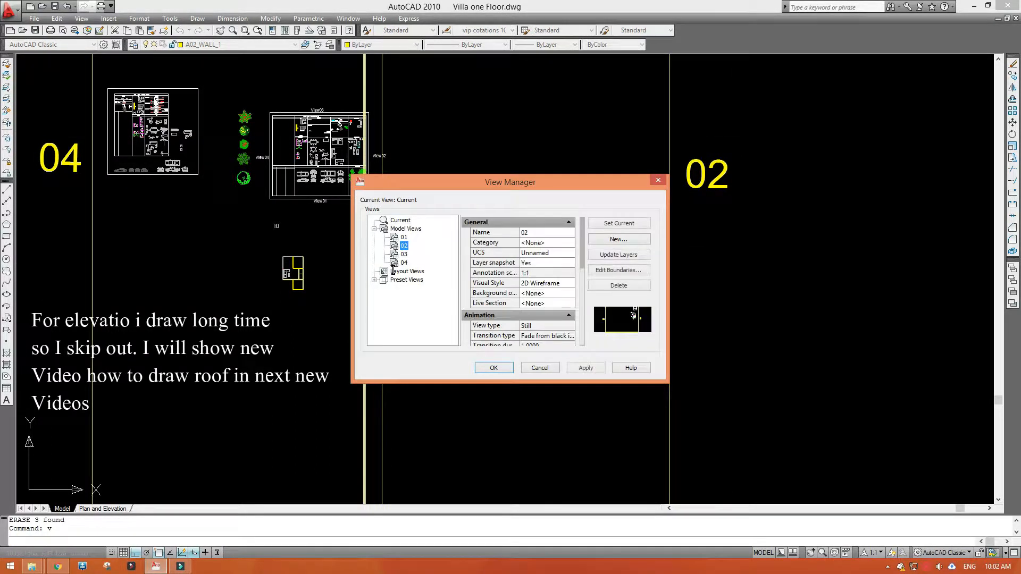
{"action": "left_click", "coordinate": [619, 255]}
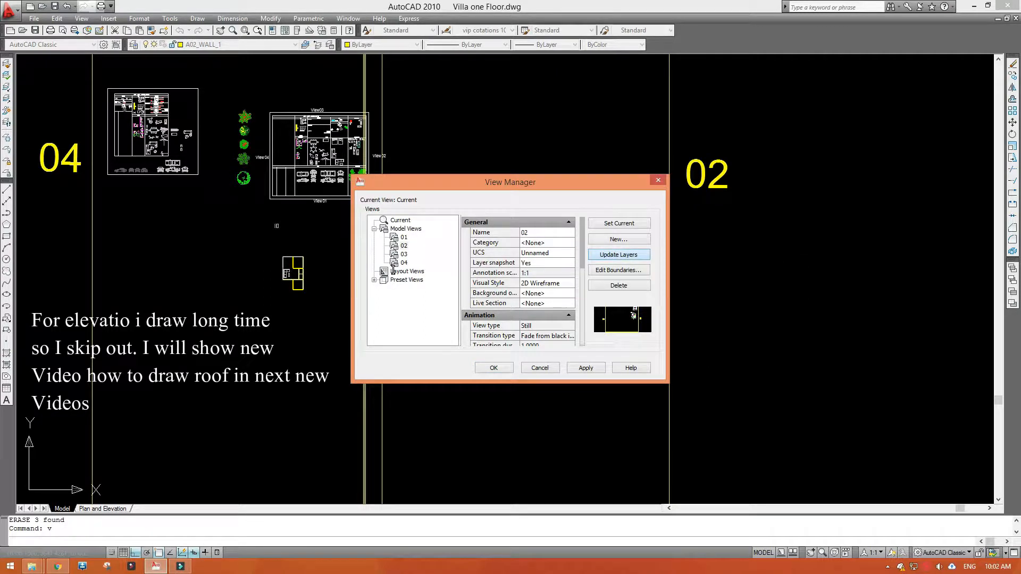
{"action": "left_click", "coordinate": [586, 368]}
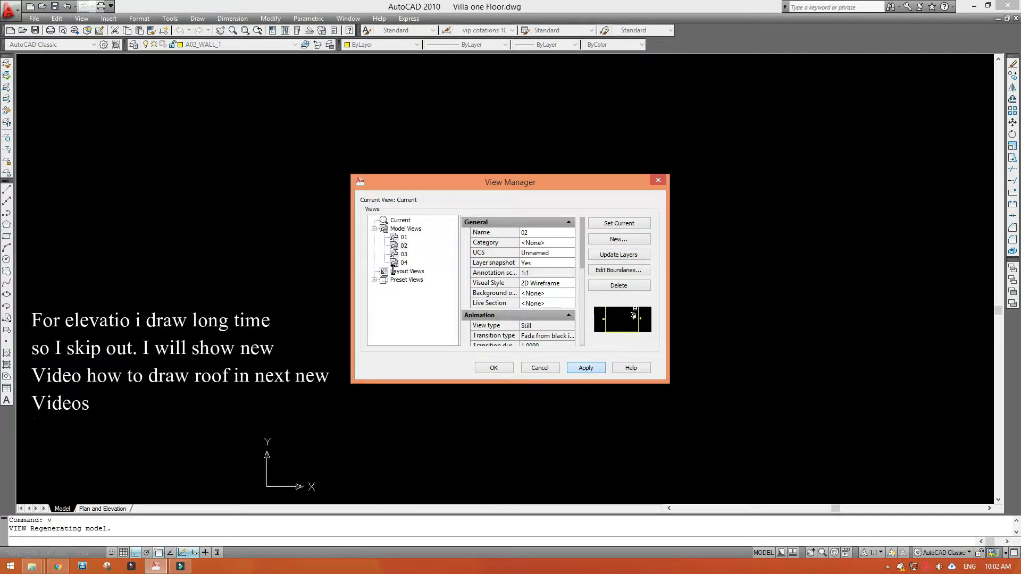
{"action": "key", "text": "Return"}
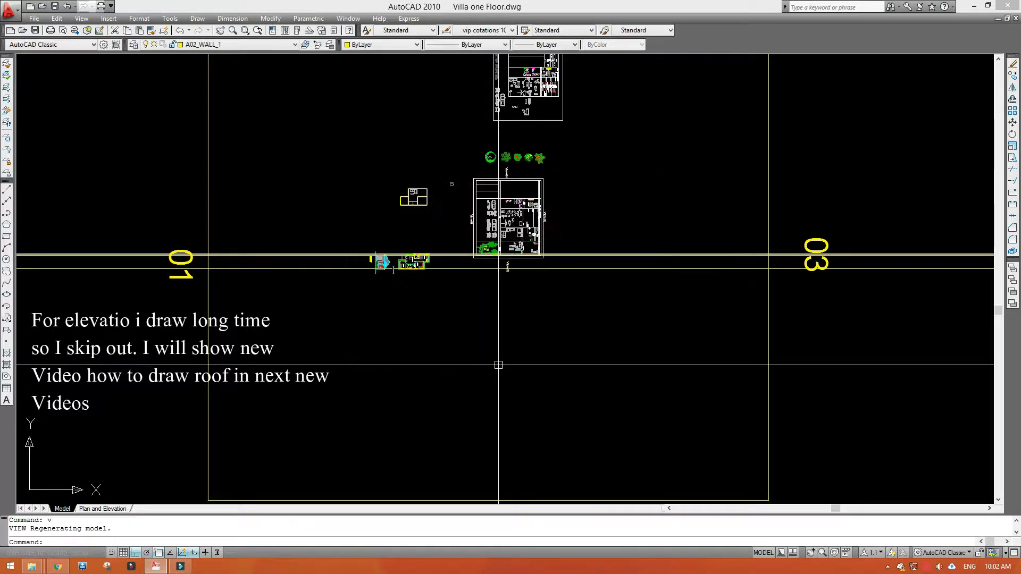
- Erase the four horizontal construction lines running across the front view and the floor plan
{"action": "scroll", "coordinate": [392, 270], "scroll_direction": "up", "scroll_amount": 4}
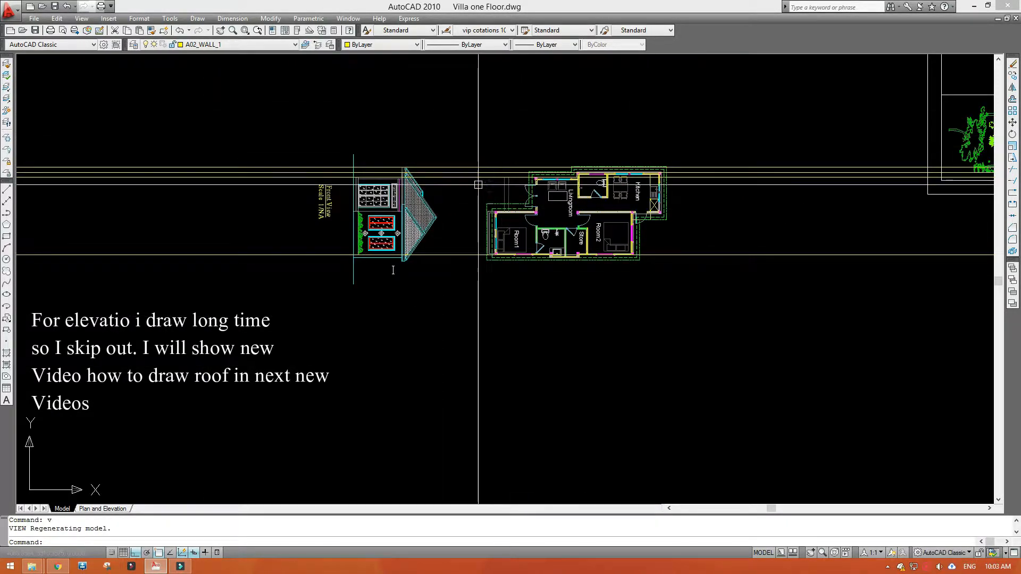
{"action": "left_click", "coordinate": [455, 269]}
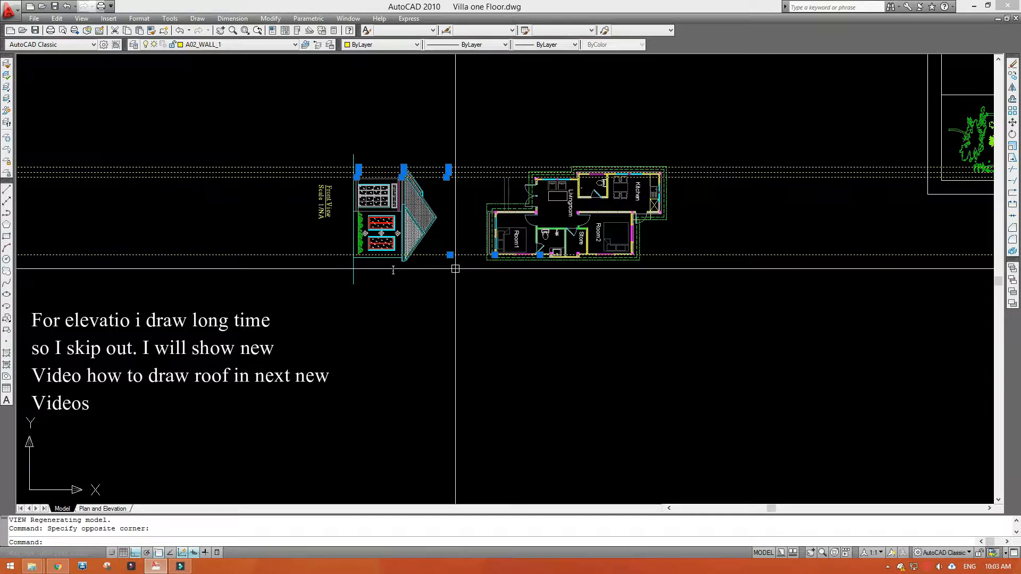
{"action": "type", "text": "e"}
{"action": "key", "text": "Return"}
- Draw vertical construction lines through the outer column corners of Room1, Room2 and the Kitchen in the rotated plan
{"action": "scroll", "coordinate": [519, 268], "scroll_direction": "up", "scroll_amount": 3}
{"action": "type", "text": "xl"}
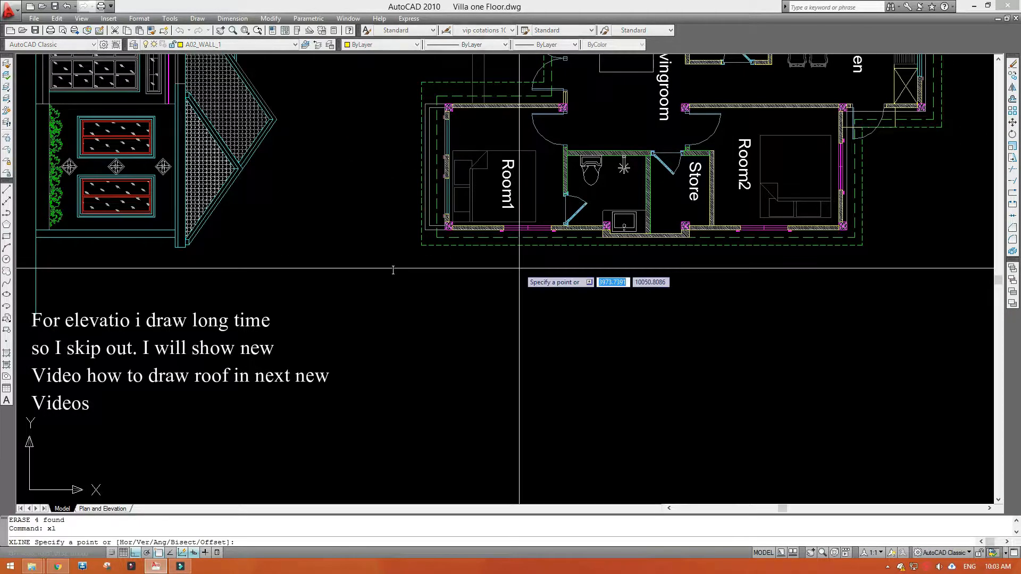
{"action": "type", "text": "v"}
{"action": "scroll", "coordinate": [512, 247], "scroll_direction": "up", "scroll_amount": 4}
{"action": "key", "text": "Return"}
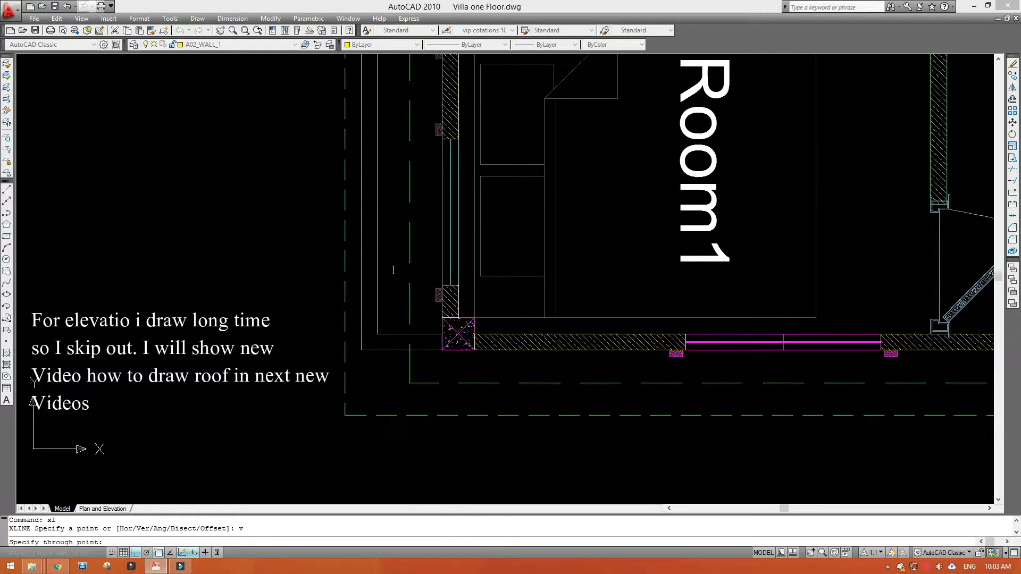
{"action": "scroll", "coordinate": [452, 303], "scroll_direction": "up", "scroll_amount": 3}
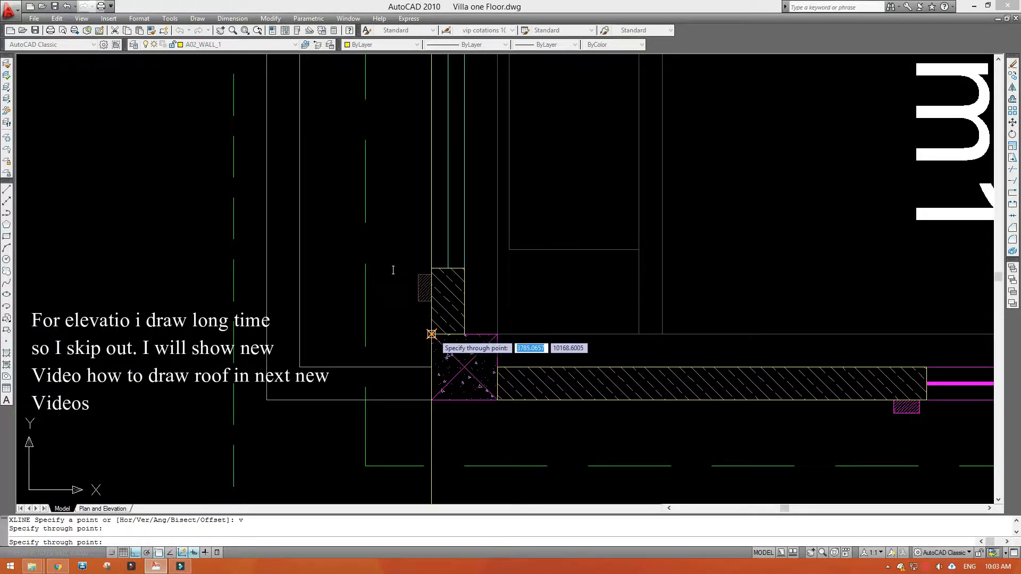
{"action": "scroll", "coordinate": [431, 334], "scroll_direction": "down", "scroll_amount": 5}
{"action": "scroll", "coordinate": [612, 273], "scroll_direction": "up", "scroll_amount": 8}
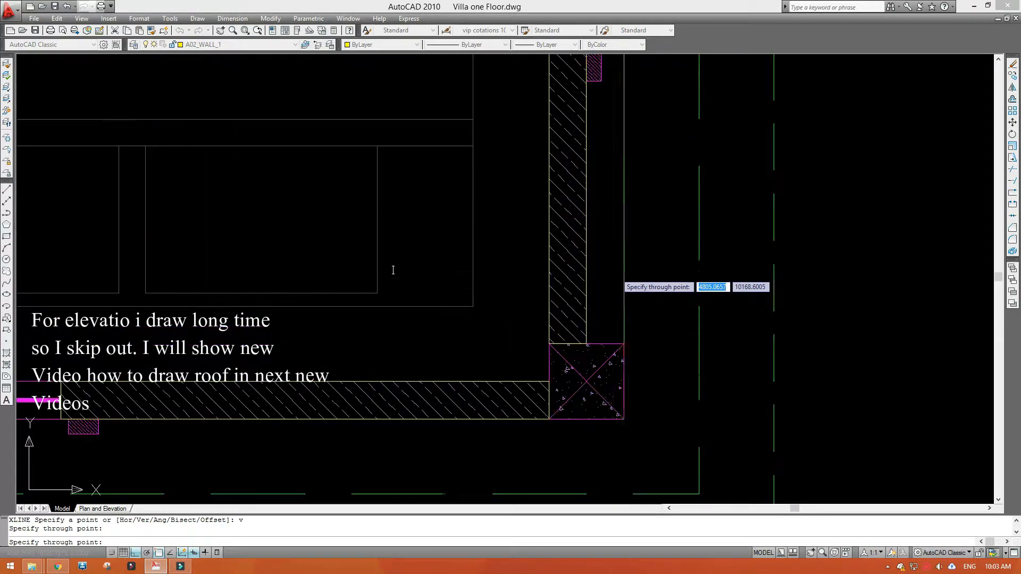
{"action": "scroll", "coordinate": [628, 335], "scroll_direction": "down", "scroll_amount": 5}
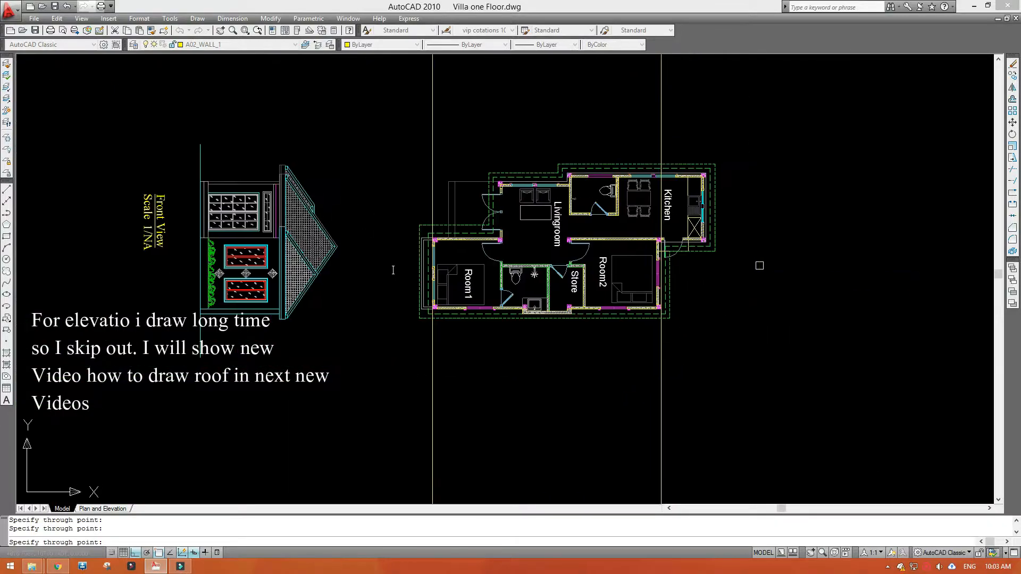
{"action": "scroll", "coordinate": [691, 287], "scroll_direction": "up", "scroll_amount": 6}
{"action": "scroll", "coordinate": [672, 297], "scroll_direction": "up", "scroll_amount": 3}
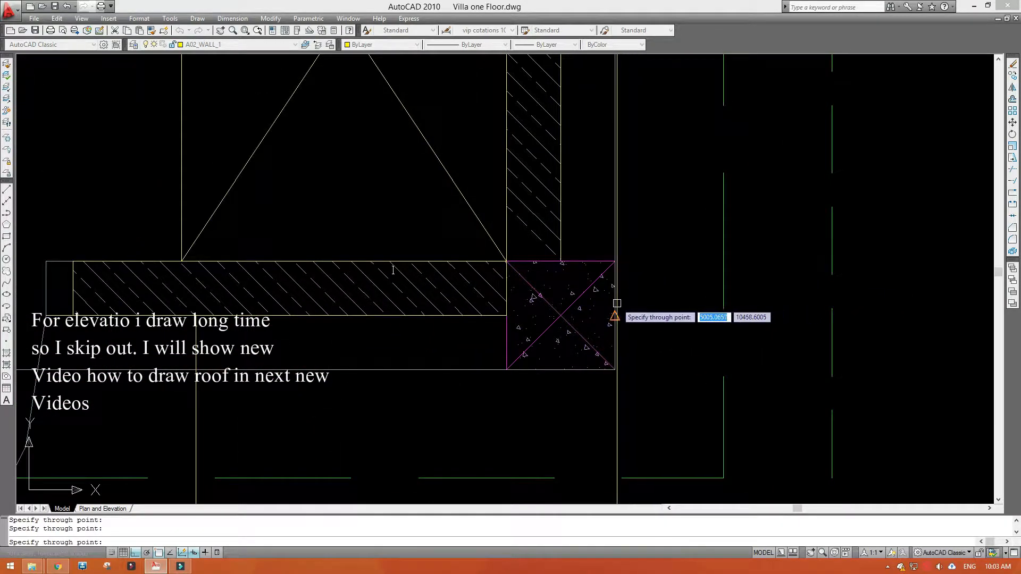
{"action": "scroll", "coordinate": [548, 296], "scroll_direction": "down", "scroll_amount": 8}
{"action": "key", "text": "Escape"}
- Draw a horizontal construction line across the vertical projection lines below the rotated floor plan
{"action": "type", "text": "x"}
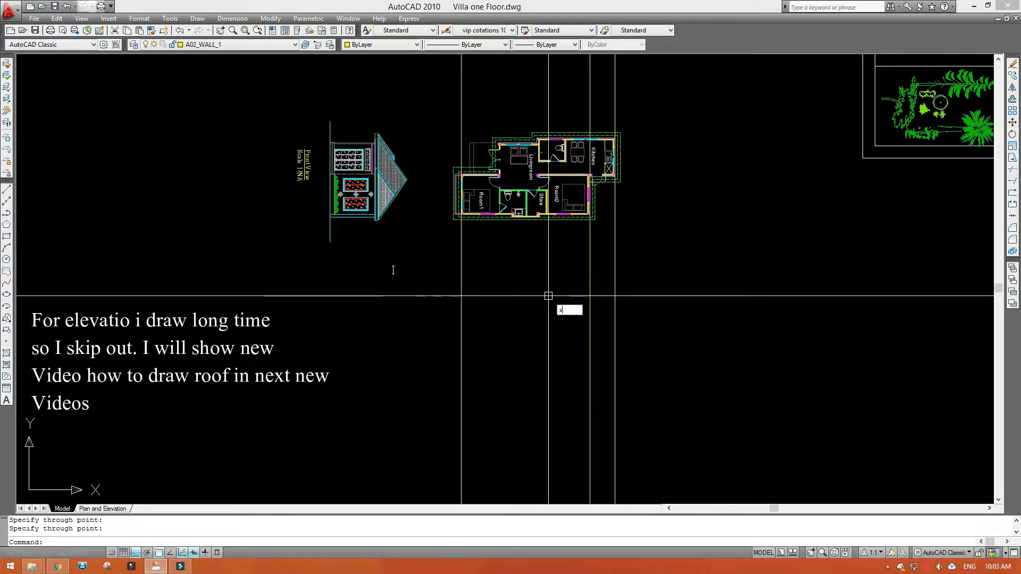
{"action": "type", "text": "l"}
{"action": "key", "text": "Return"}
{"action": "middle_click_drag", "start_coordinate": [537, 440], "coordinate": [525, 364]}
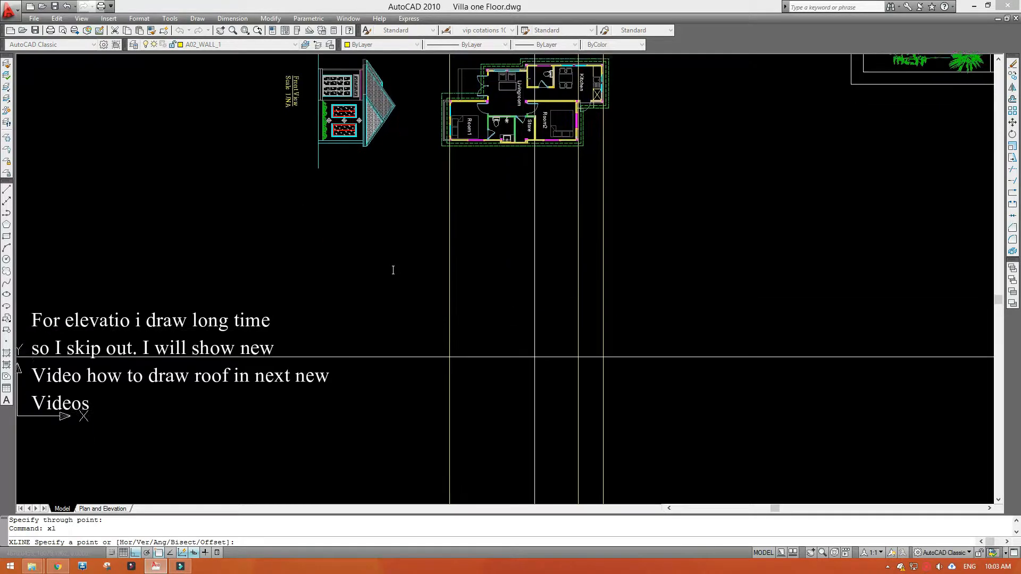
{"action": "type", "text": "h"}
{"action": "key", "text": "Return"}
{"action": "left_click", "coordinate": [525, 350]}
{"action": "key", "text": "Escape"}
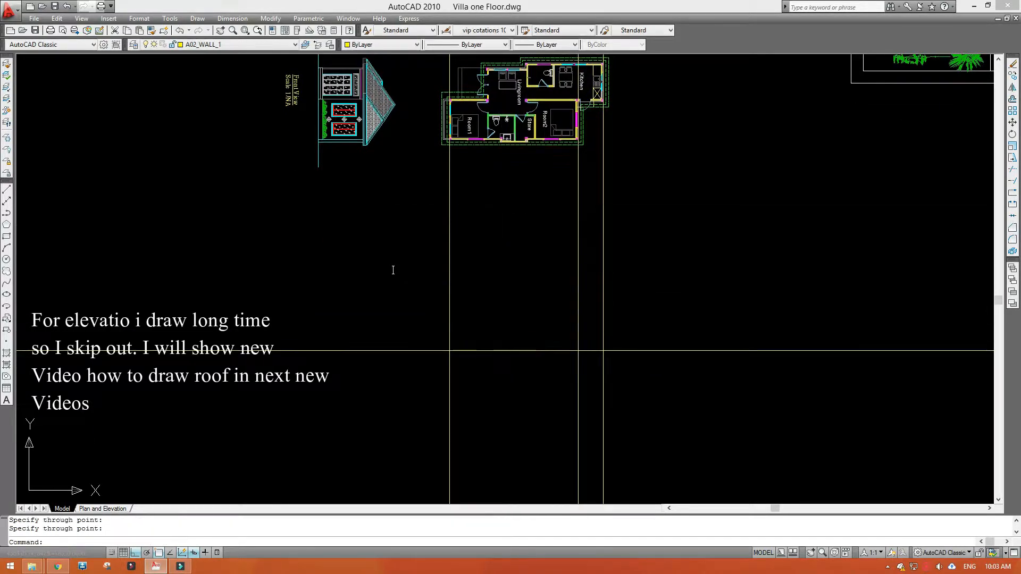
- Move the horizontal construction line about 475 units up toward the floor plan
{"action": "middle_click_drag", "start_coordinate": [518, 176], "coordinate": [512, 224]}
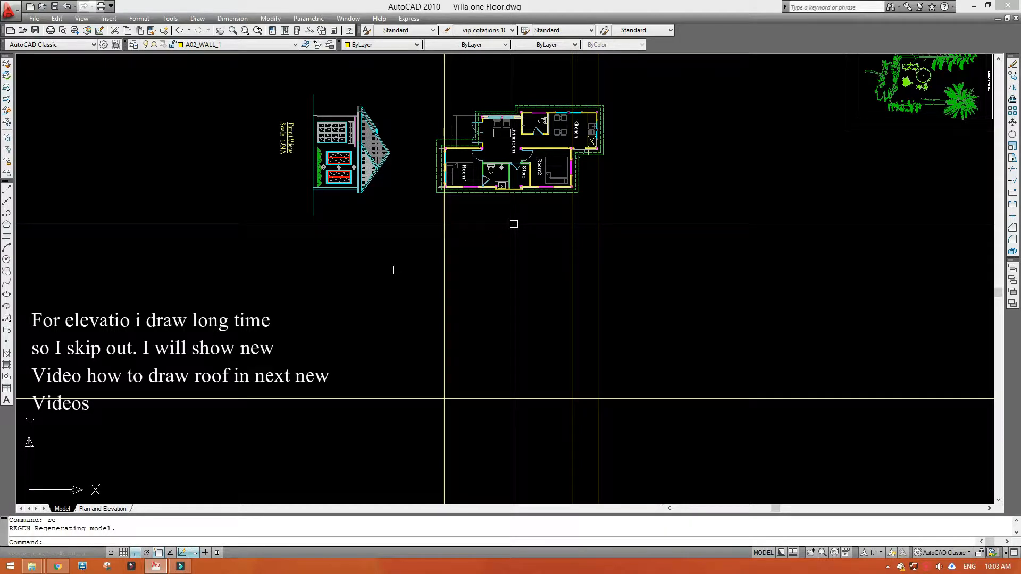
{"action": "middle_click_drag", "start_coordinate": [514, 224], "coordinate": [495, 228]}
{"action": "left_click", "coordinate": [513, 394]}
{"action": "left_click", "coordinate": [492, 415]}
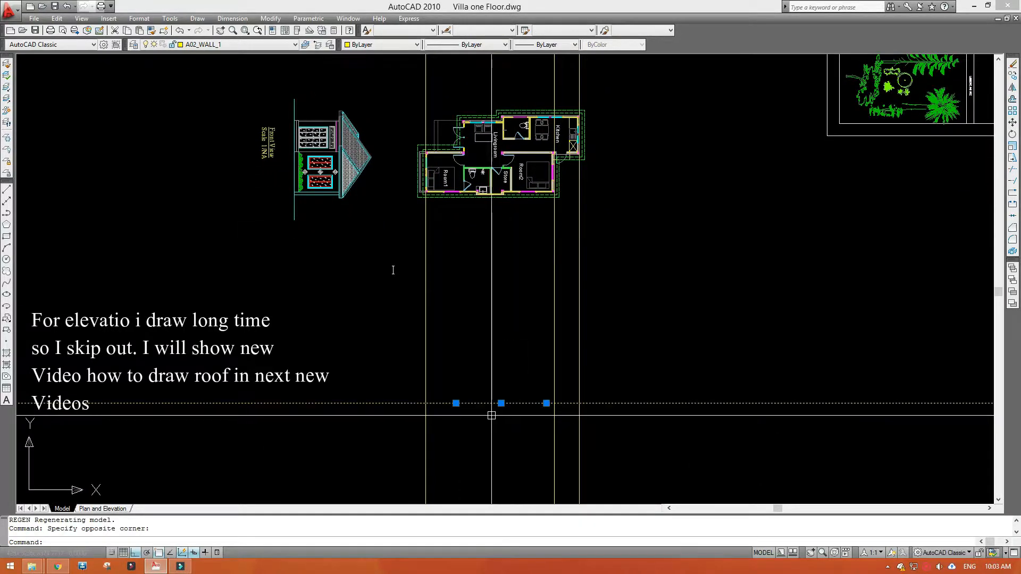
{"action": "type", "text": "m"}
{"action": "key", "text": "Return"}
{"action": "left_click", "coordinate": [515, 314]}
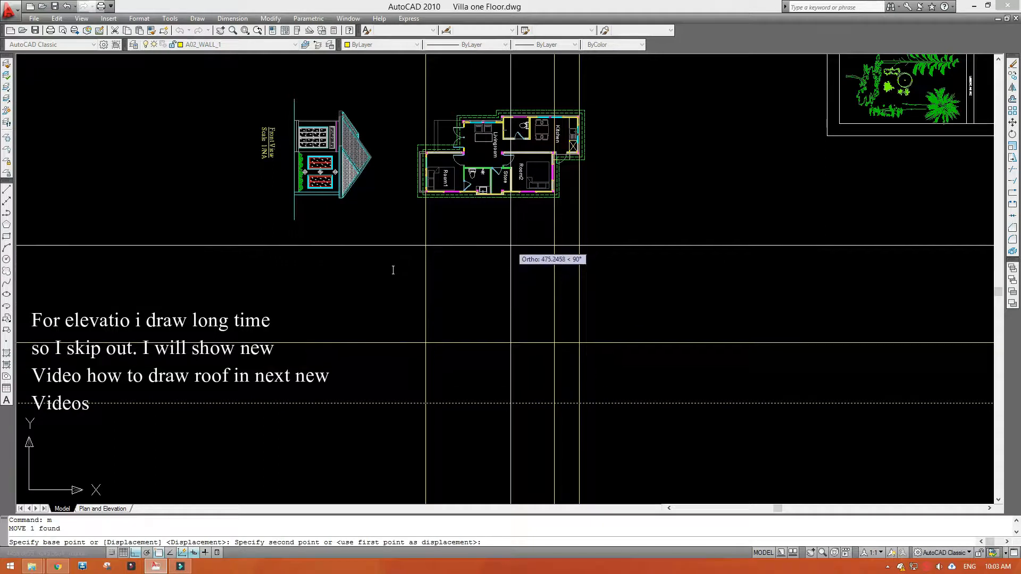
{"action": "left_click", "coordinate": [513, 253]}
{"action": "key", "text": "Escape"}
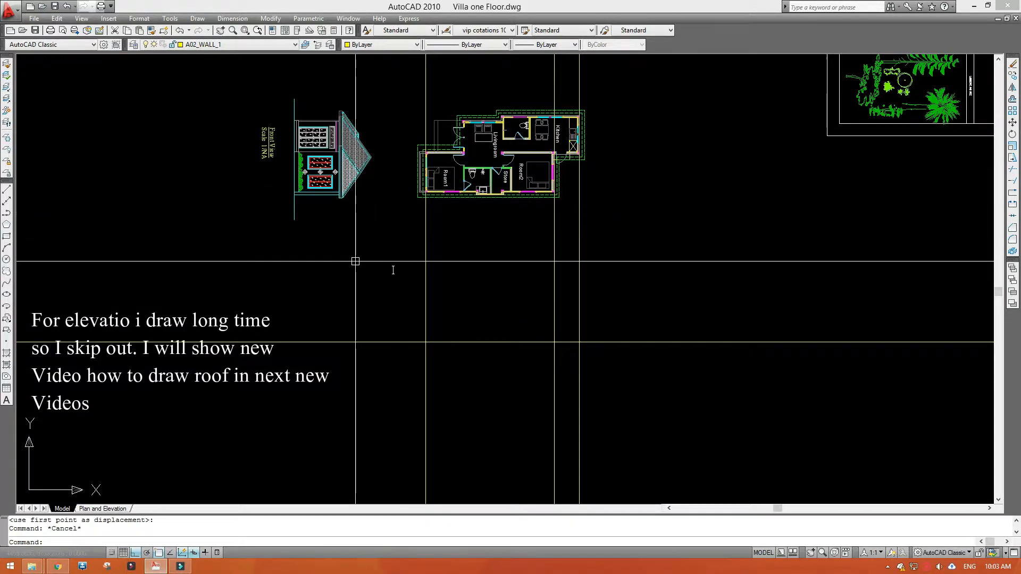
{"action": "type", "text": "o"}
{"action": "key", "text": "Return"}
{"action": "key", "text": "Escape"}
{"action": "key", "text": "Escape"}
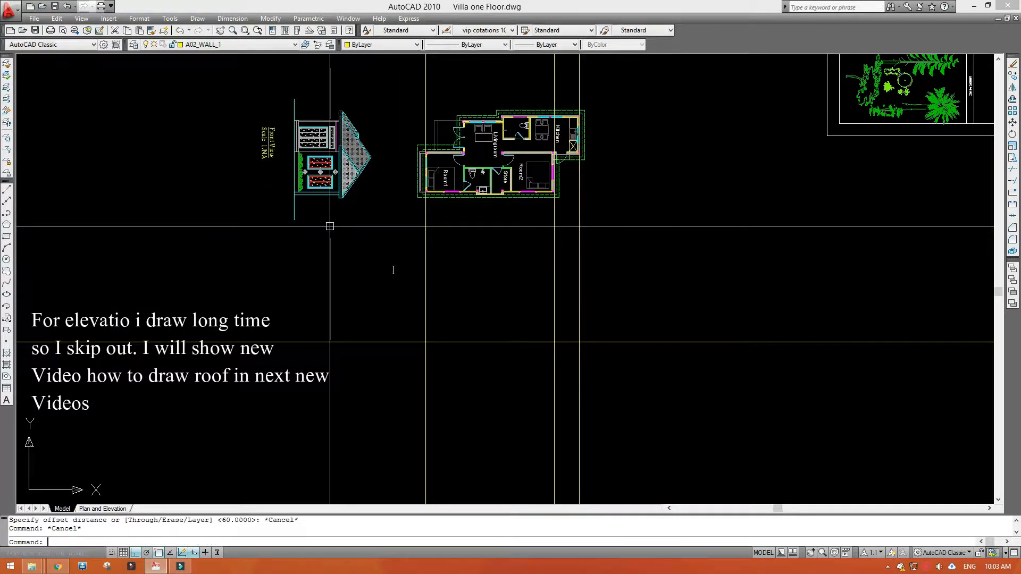
- Measure the base height in the front view with a linear dimension, and erase that dimension
{"action": "type", "text": "dli"}
{"action": "key", "text": "Return"}
{"action": "scroll", "coordinate": [266, 188], "scroll_direction": "up", "scroll_amount": 10}
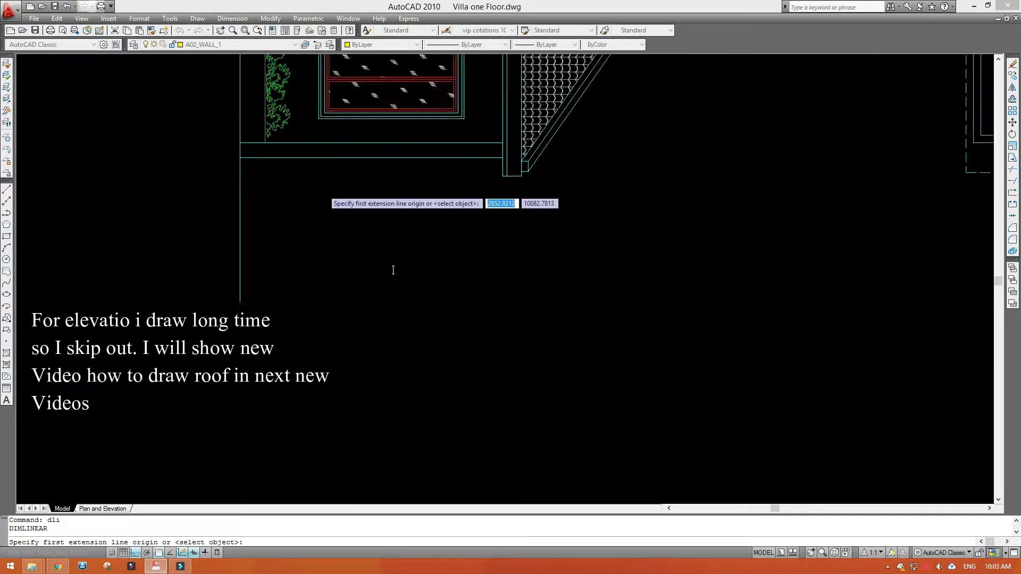
{"action": "left_click", "coordinate": [266, 188]}
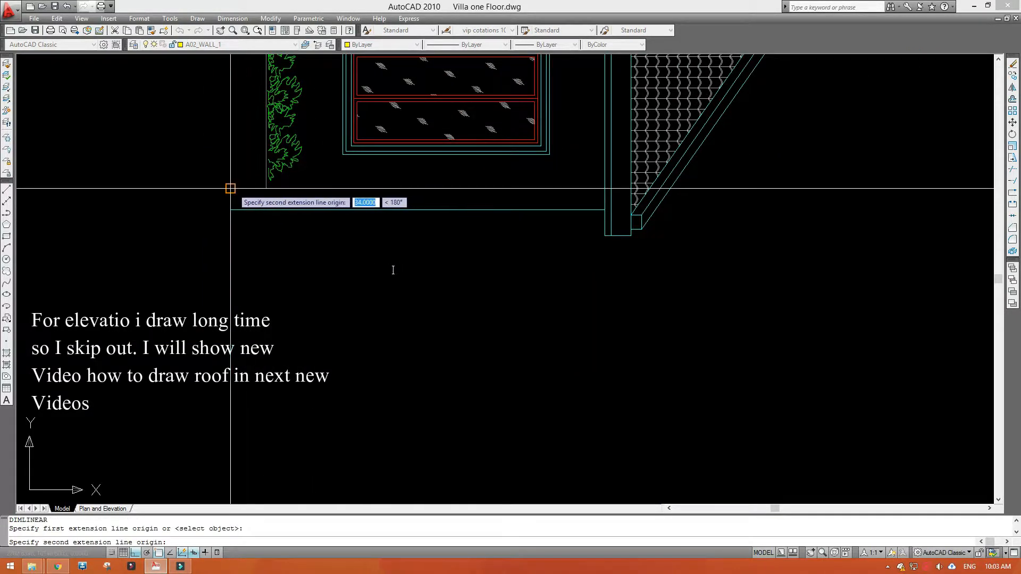
{"action": "key", "text": "Escape"}
{"action": "left_click", "coordinate": [269, 303]}
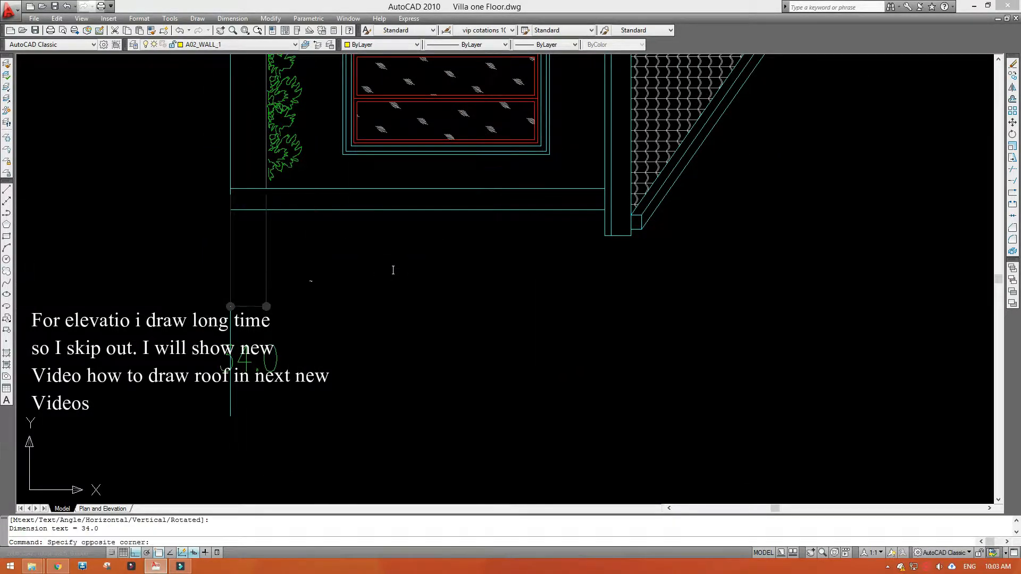
{"action": "type", "text": "e"}
{"action": "key", "text": "Return"}
{"action": "key", "text": "Return"}
- Offset the horizontal construction line below the rotated plan 34 units upward and save the drawing
{"action": "scroll", "coordinate": [487, 340], "scroll_direction": "down", "scroll_amount": 6}
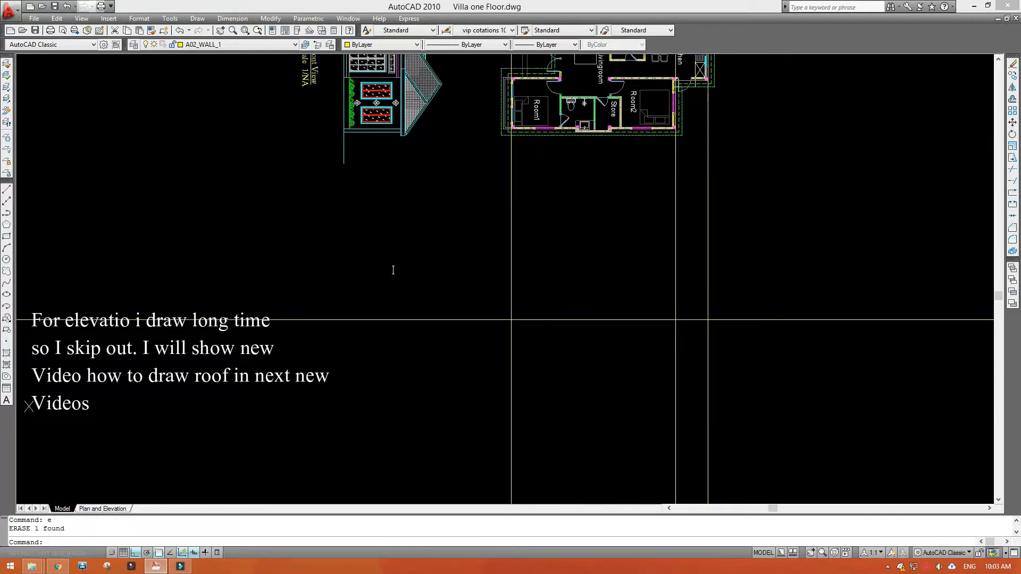
{"action": "type", "text": "o"}
{"action": "key", "text": "Return"}
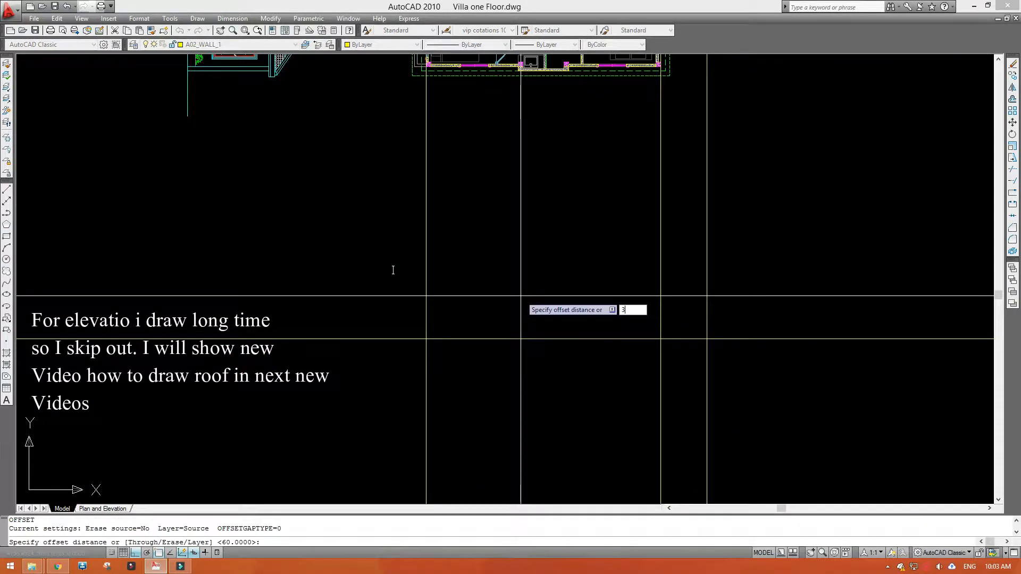
{"action": "type", "text": "3"}
{"action": "key", "text": "Return"}
{"action": "left_click", "coordinate": [531, 337]}
{"action": "left_click", "coordinate": [539, 278]}
{"action": "key", "text": "Escape"}
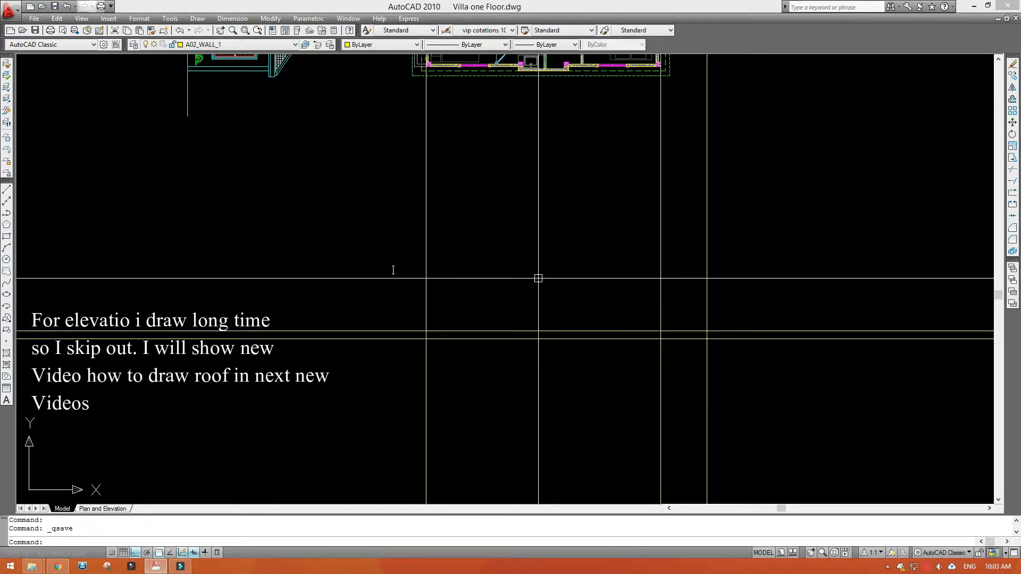
- Draw a base rectangle between the two horizontal construction lines, spanning from the Room1 projection line to the Room2 line
{"action": "middle_click_drag", "start_coordinate": [512, 282], "coordinate": [512, 387]}
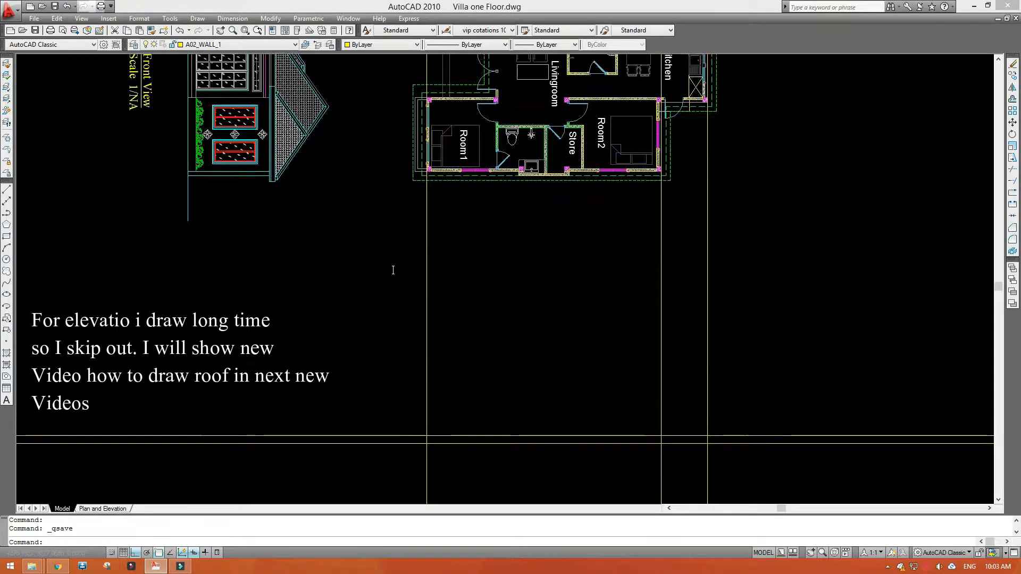
{"action": "middle_click_drag", "start_coordinate": [565, 298], "coordinate": [547, 210]}
{"action": "type", "text": "r"}
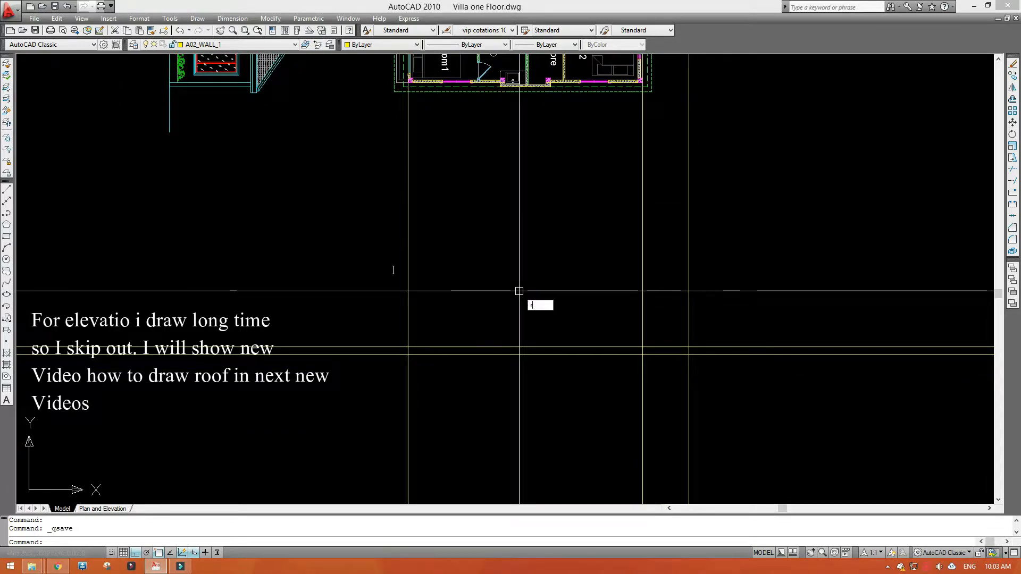
{"action": "type", "text": "ec"}
{"action": "key", "text": "Return"}
{"action": "left_click", "coordinate": [408, 346]}
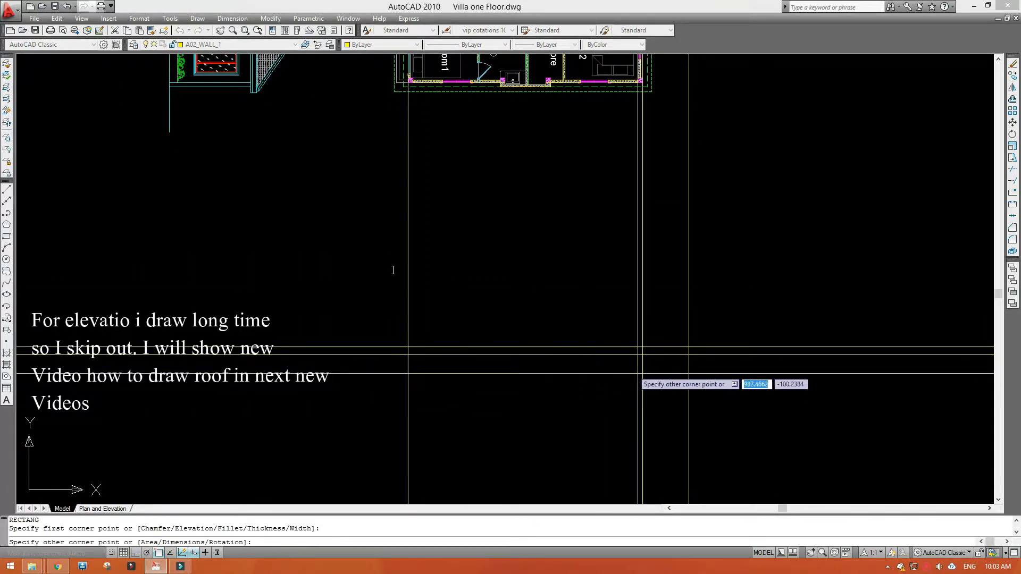
{"action": "left_click", "coordinate": [642, 354]}
- Draw a second base rectangle between the horizontal lines, spanning from the Kitchen projection line to the Room2 line
{"action": "middle_click_drag", "start_coordinate": [658, 312], "coordinate": [604, 314]}
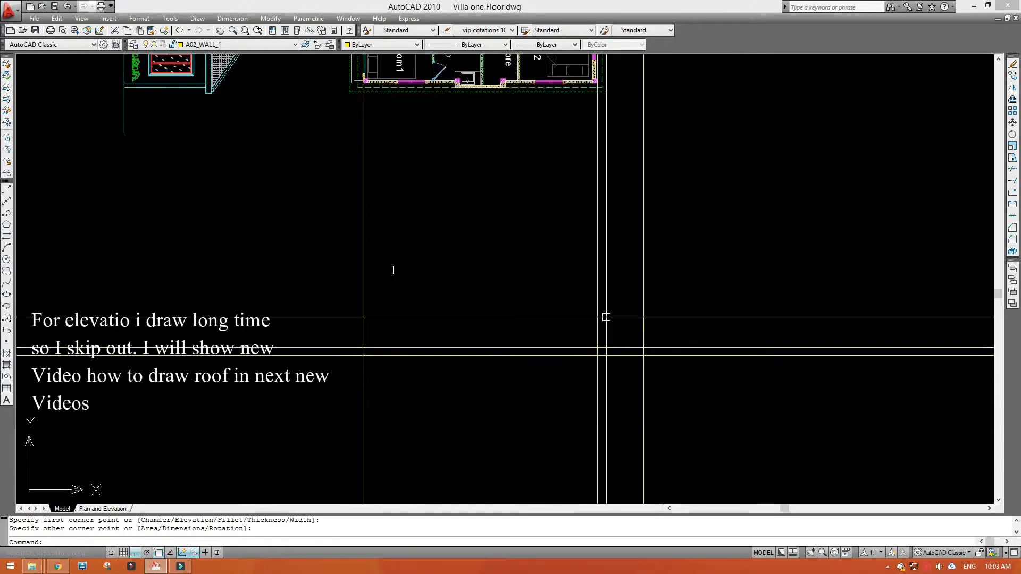
{"action": "scroll", "coordinate": [604, 314], "scroll_direction": "up", "scroll_amount": 2}
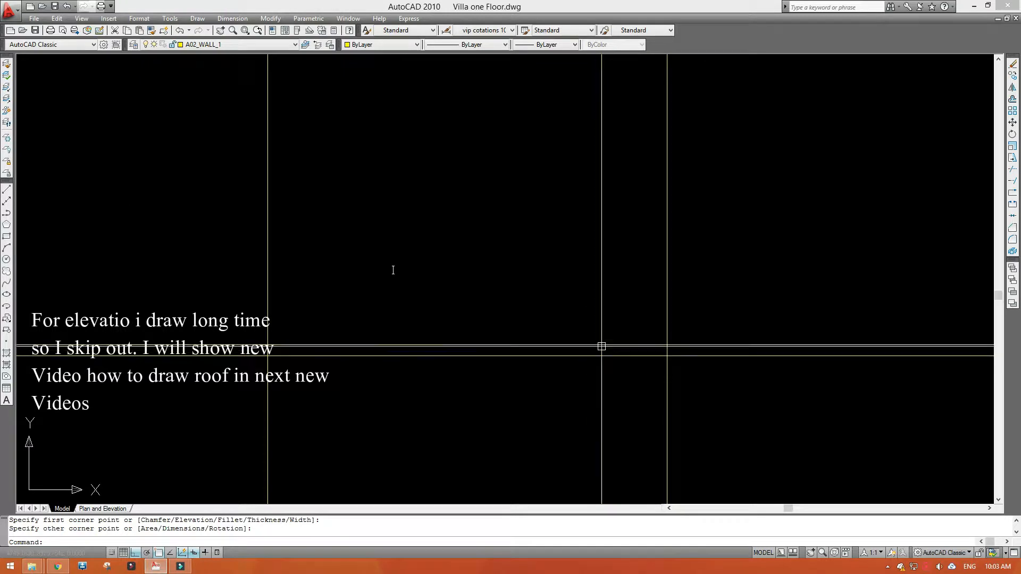
{"action": "scroll", "coordinate": [669, 353], "scroll_direction": "up", "scroll_amount": 3}
{"action": "scroll", "coordinate": [669, 353], "scroll_direction": "up", "scroll_amount": 2}
{"action": "key", "text": "Return"}
{"action": "left_click", "coordinate": [660, 347]}
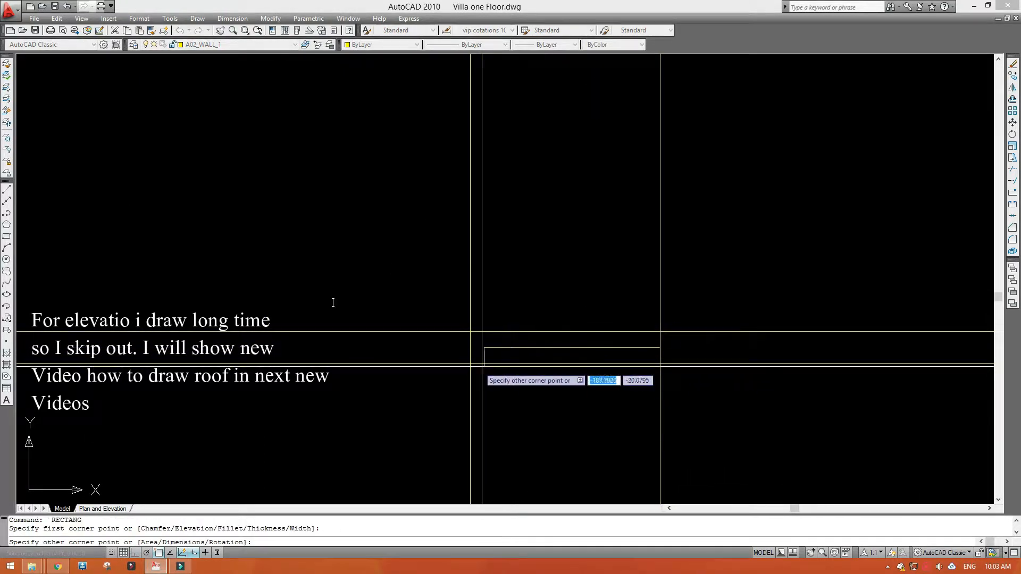
{"action": "left_click", "coordinate": [475, 366]}
{"action": "key", "text": "Escape"}
- Set the offset distance by picking the wall height in the front view, from the floor line to the roof's underside
{"action": "scroll", "coordinate": [558, 366], "scroll_direction": "down", "scroll_amount": 8}
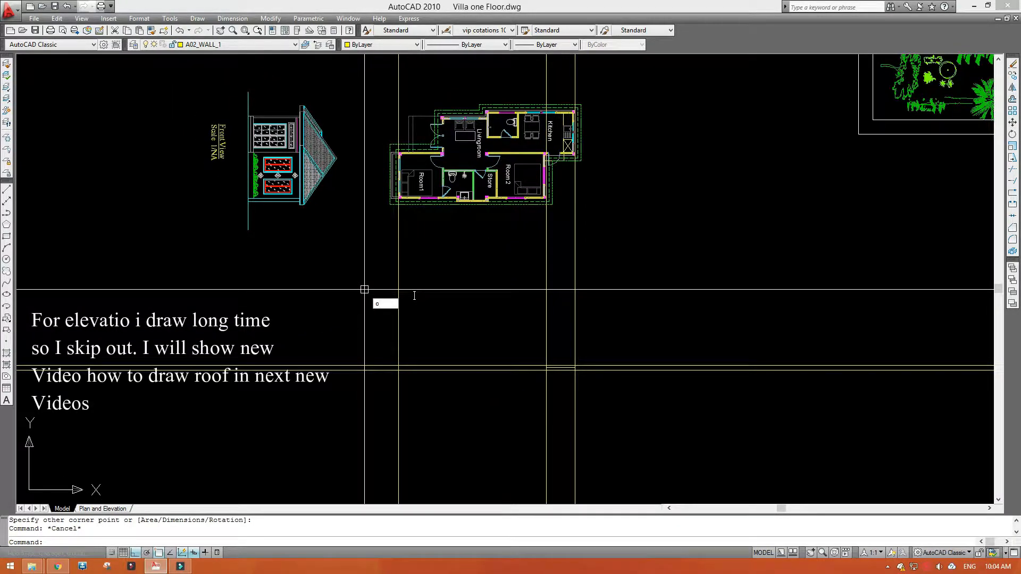
{"action": "key", "text": "Return"}
{"action": "scroll", "coordinate": [259, 201], "scroll_direction": "up", "scroll_amount": 8}
{"action": "left_click", "coordinate": [252, 199]}
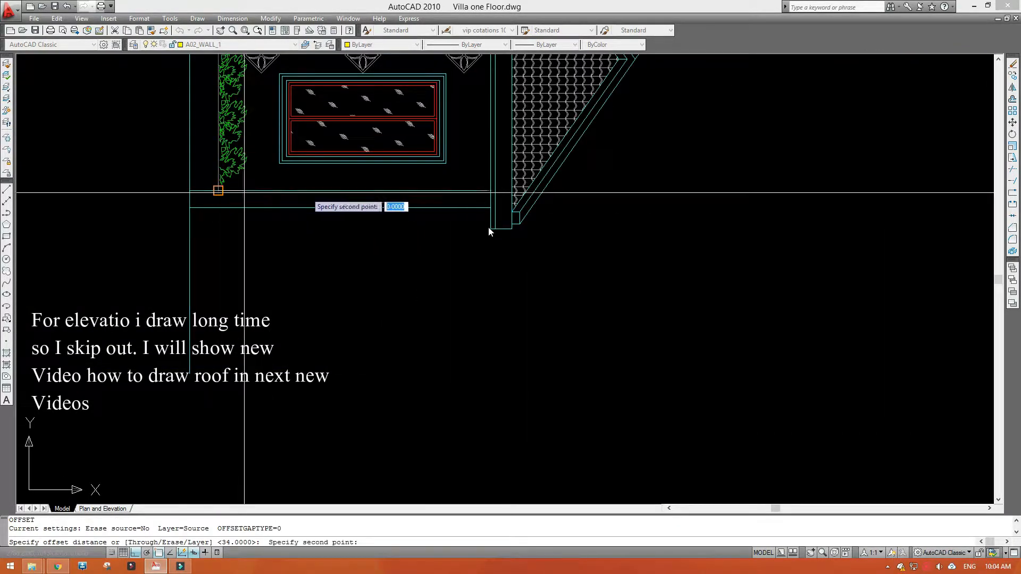
{"action": "left_click", "coordinate": [483, 209]}
{"action": "scroll", "coordinate": [575, 254], "scroll_direction": "down", "scroll_amount": 6}
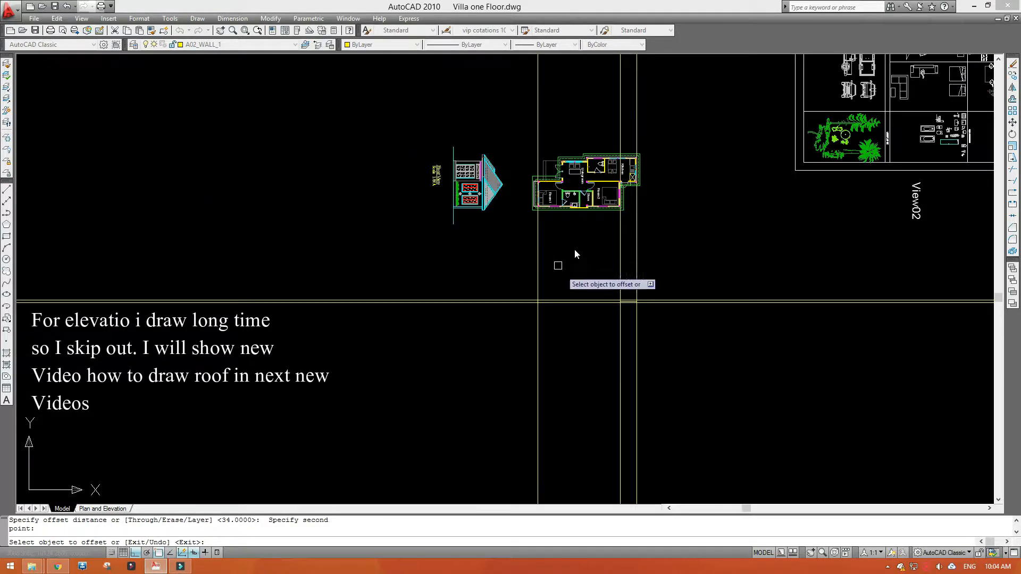
{"action": "scroll", "coordinate": [575, 254], "scroll_direction": "up", "scroll_amount": 5}
- Try to offset the base rectangle outward by the picked wall height, and erase the resulting large rectangle
{"action": "left_click", "coordinate": [622, 326]}
{"action": "left_click", "coordinate": [580, 229]}
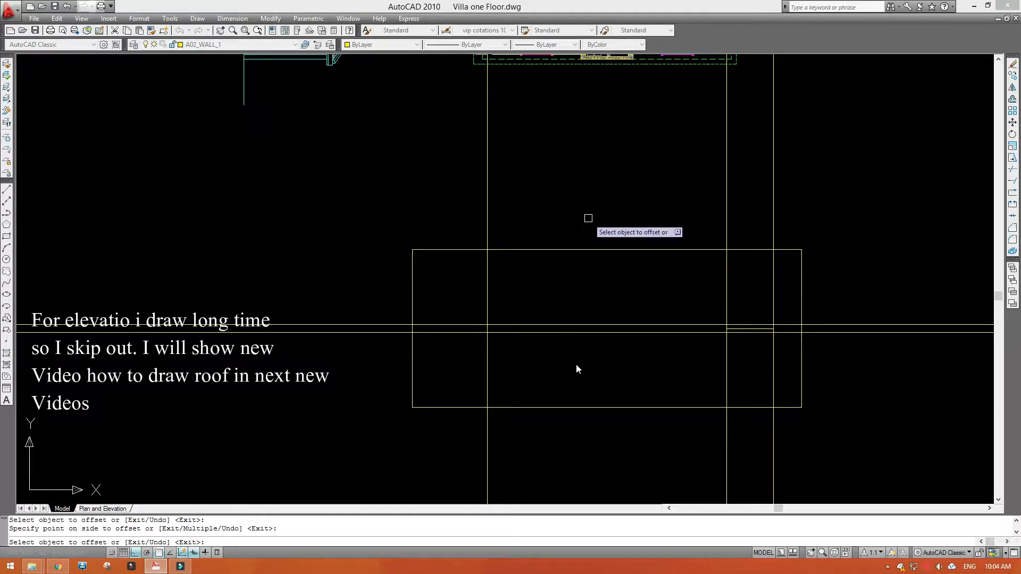
{"action": "key", "text": "Escape"}
{"action": "left_click", "coordinate": [605, 232]}
{"action": "key", "text": "Escape"}
{"action": "left_click", "coordinate": [597, 242]}
{"action": "left_click", "coordinate": [578, 279]}
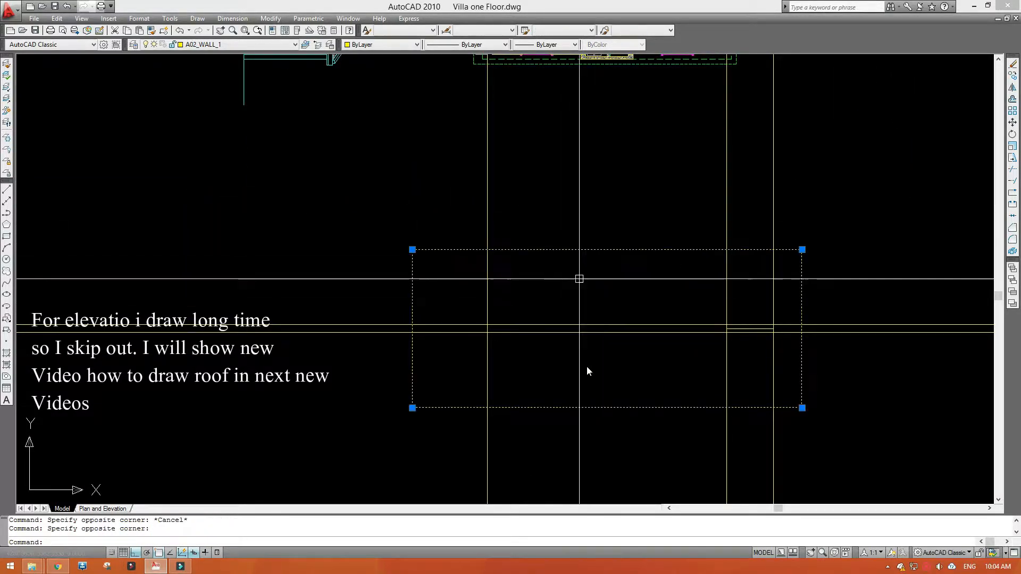
{"action": "type", "text": "e"}
{"action": "key", "text": "Return"}
- Offset the upper horizontal construction line upward by the wall height picked from the front view
{"action": "type", "text": "o"}
{"action": "key", "text": "Return"}
{"action": "key", "text": "Return"}
{"action": "left_click", "coordinate": [454, 324]}
{"action": "left_click", "coordinate": [456, 230]}
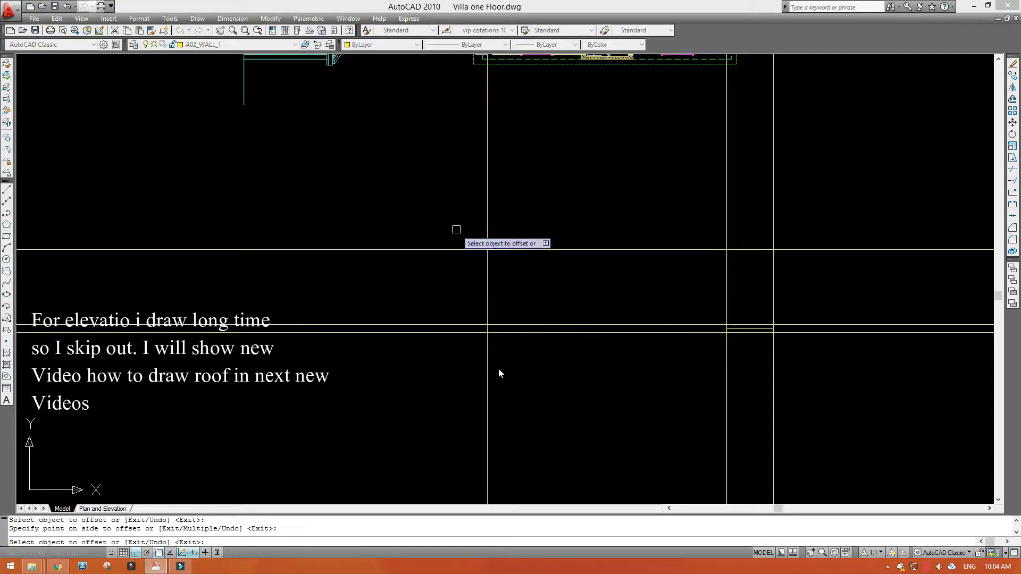
{"action": "key", "text": "Escape"}
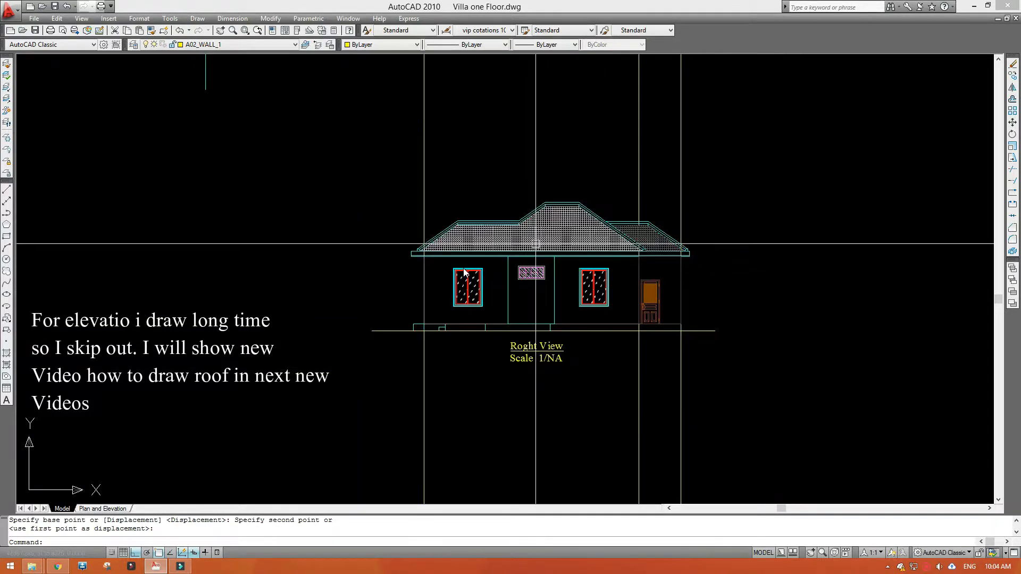
- Erase the small step outline in the base near the left end of the right view
{"action": "scroll", "coordinate": [420, 327], "scroll_direction": "up", "scroll_amount": 6}
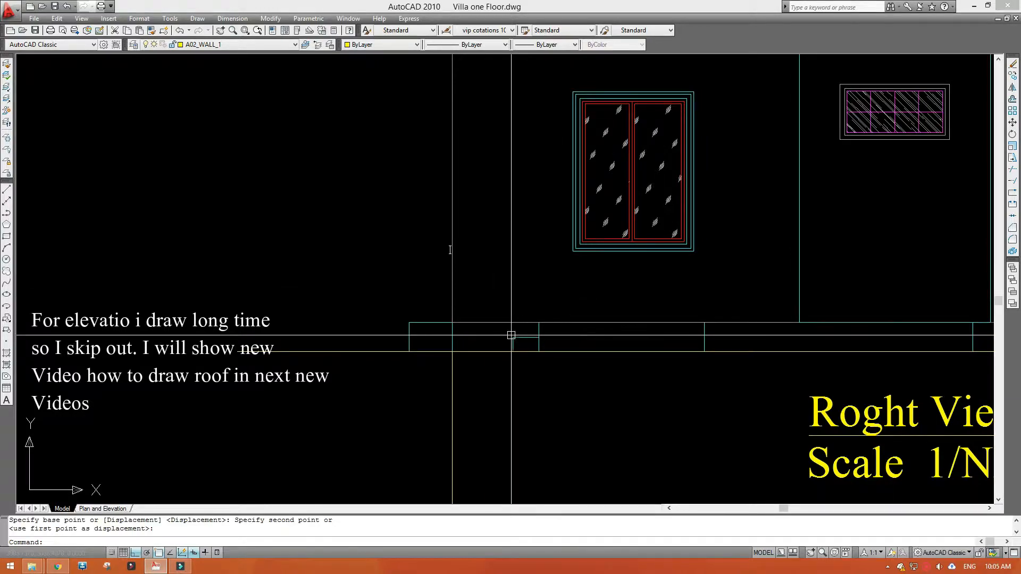
{"action": "scroll", "coordinate": [511, 335], "scroll_direction": "down", "scroll_amount": 6}
{"action": "middle_click_drag", "start_coordinate": [662, 123], "coordinate": [607, 388]}
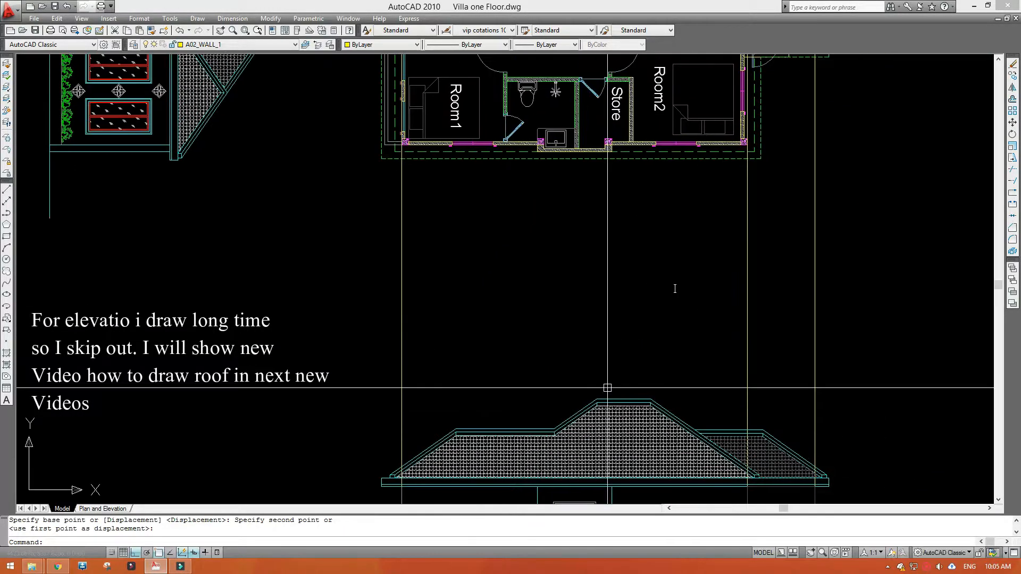
{"action": "scroll", "coordinate": [472, 269], "scroll_direction": "down", "scroll_amount": 4}
{"action": "scroll", "coordinate": [433, 337], "scroll_direction": "up", "scroll_amount": 8}
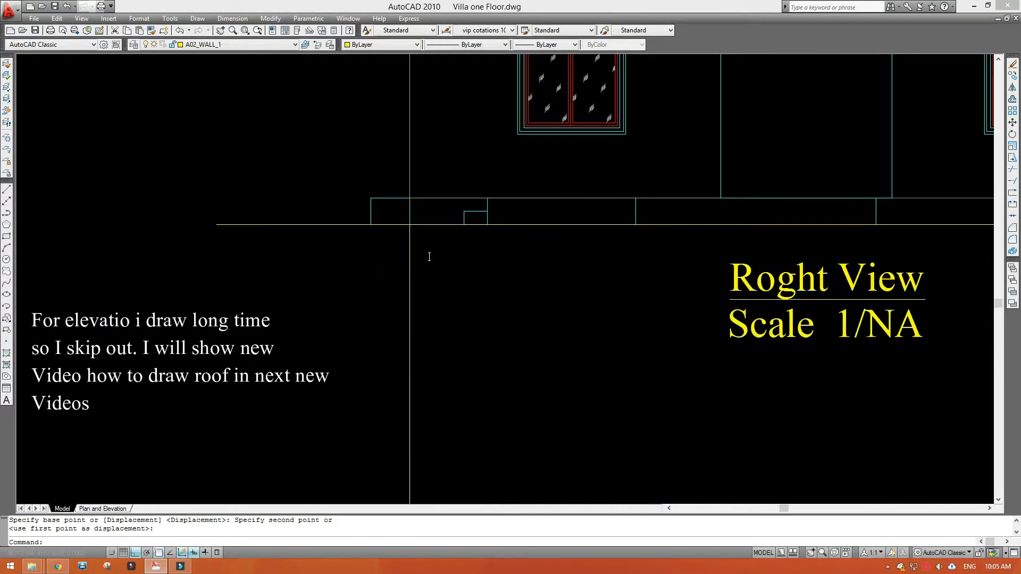
{"action": "scroll", "coordinate": [436, 255], "scroll_direction": "up", "scroll_amount": 2}
{"action": "left_click", "coordinate": [479, 190]}
{"action": "type", "text": "e"}
{"action": "key", "text": "Return"}
- Correct the misspelled elevation title to read "Right View"
{"action": "middle_click_drag", "start_coordinate": [779, 167], "coordinate": [737, 311]}
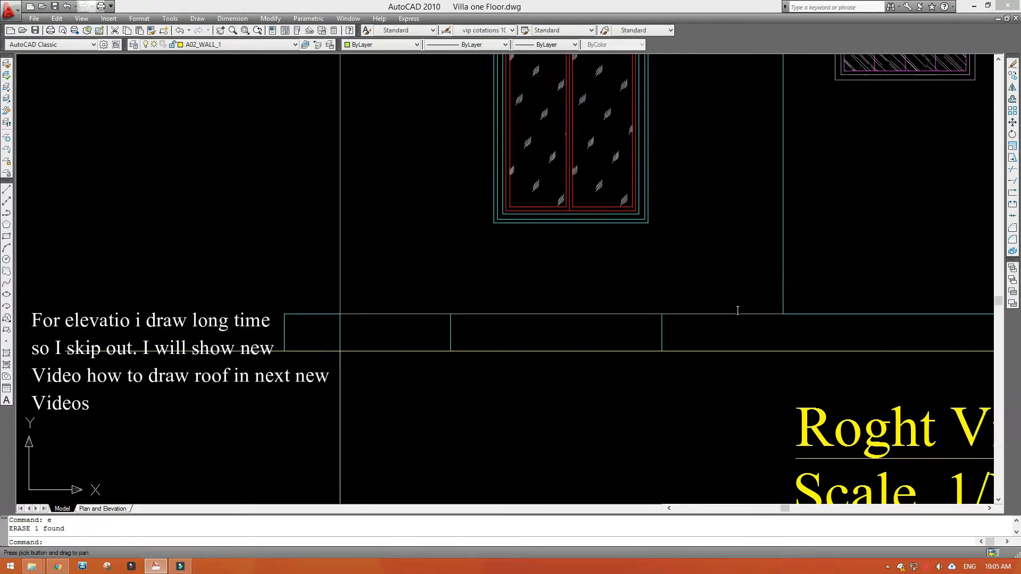
{"action": "scroll", "coordinate": [737, 310], "scroll_direction": "down", "scroll_amount": 6}
{"action": "scroll", "coordinate": [738, 310], "scroll_direction": "down", "scroll_amount": 1}
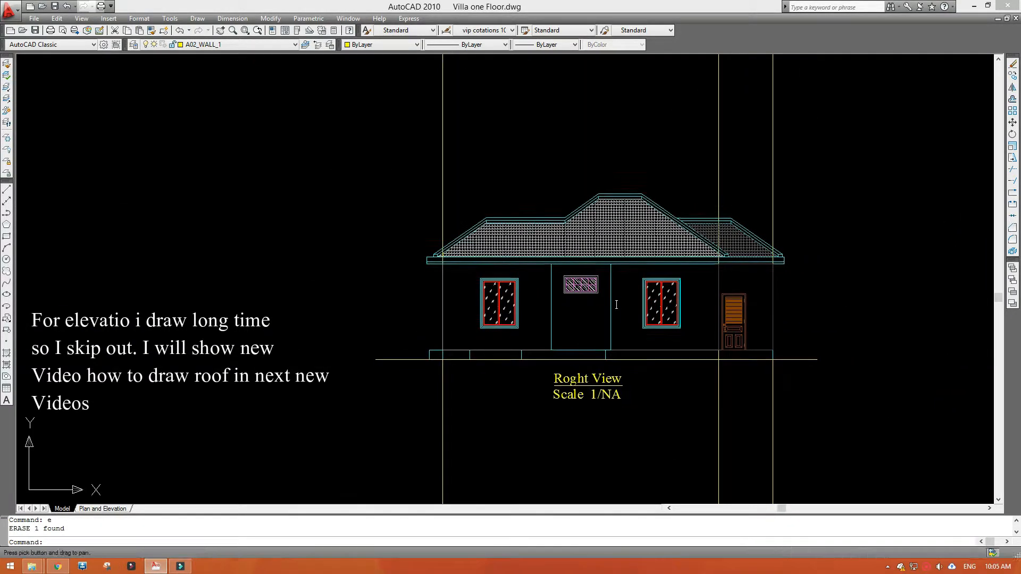
{"action": "scroll", "coordinate": [616, 304], "scroll_direction": "up", "scroll_amount": 4}
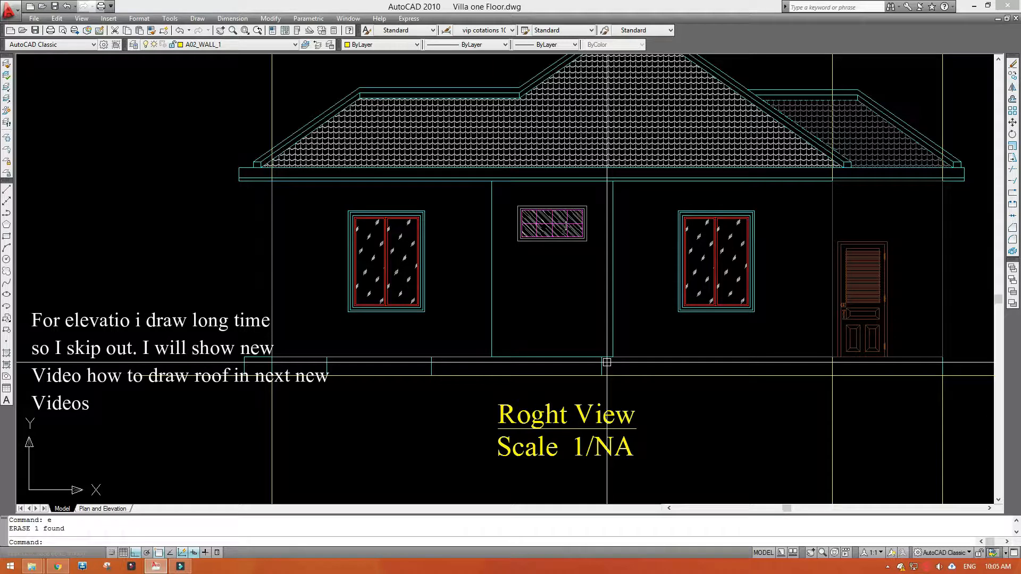
{"action": "scroll", "coordinate": [538, 414], "scroll_direction": "down", "scroll_amount": 4}
{"action": "double_click", "coordinate": [535, 416]}
{"action": "scroll", "coordinate": [535, 416], "scroll_direction": "up", "scroll_amount": 6}
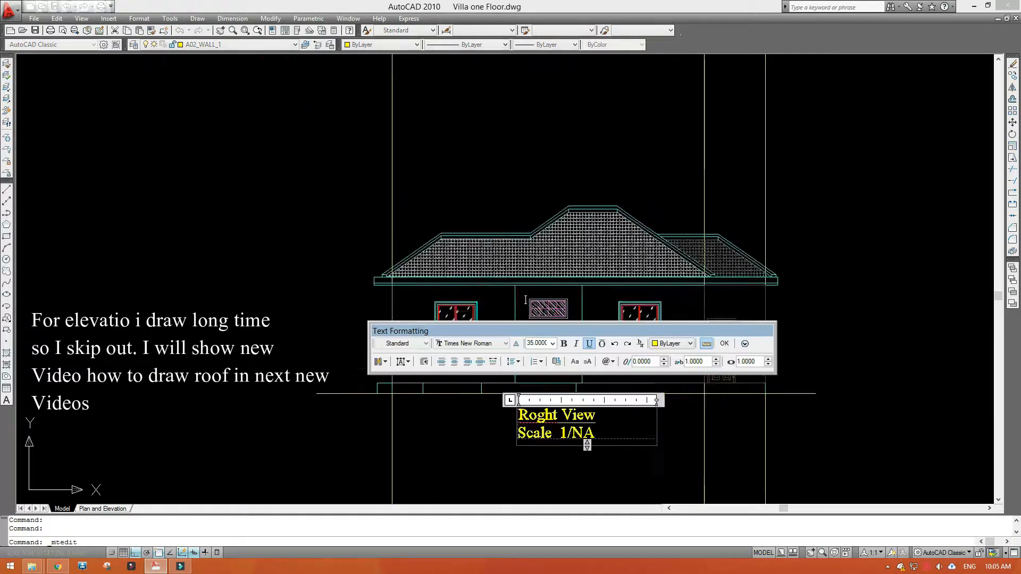
{"action": "left_click", "coordinate": [495, 242]}
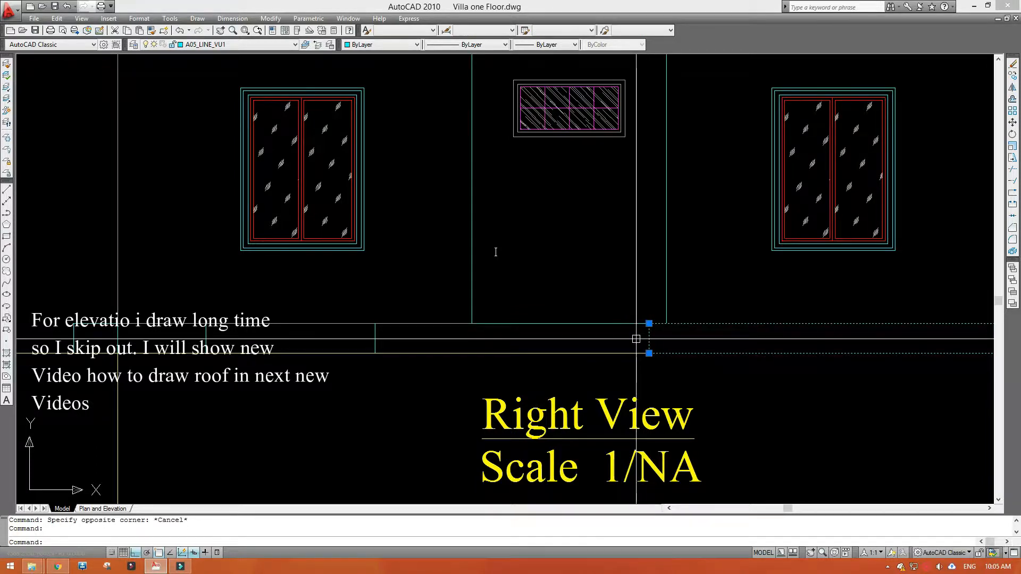
- Stretch the base segments so their joints align with both edges of the projecting wall holding the small window
{"action": "left_click", "coordinate": [375, 323]}
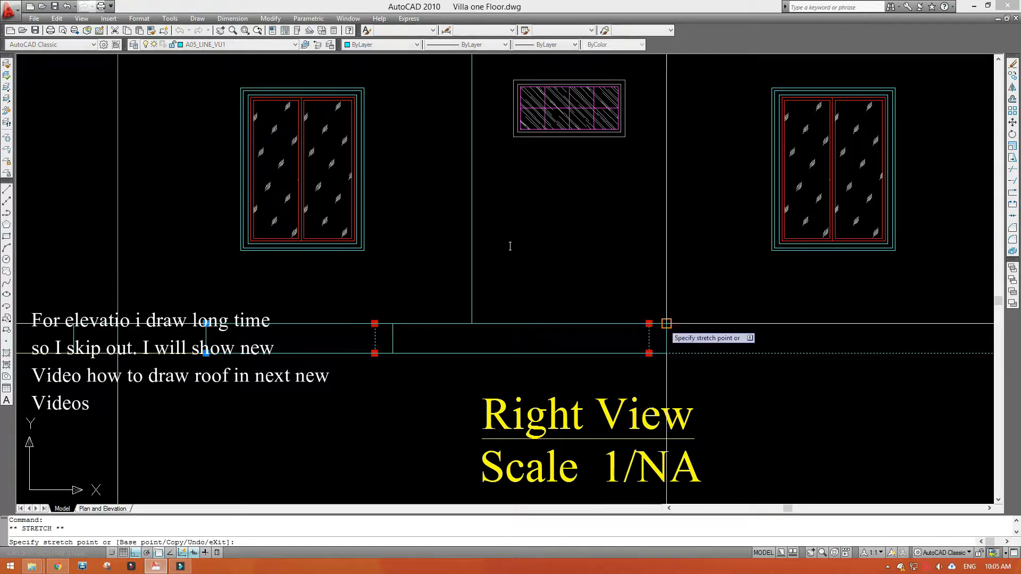
{"action": "left_click", "coordinate": [666, 323]}
{"action": "key", "text": "Escape"}
{"action": "left_click", "coordinate": [423, 338]}
{"action": "left_click", "coordinate": [384, 341]}
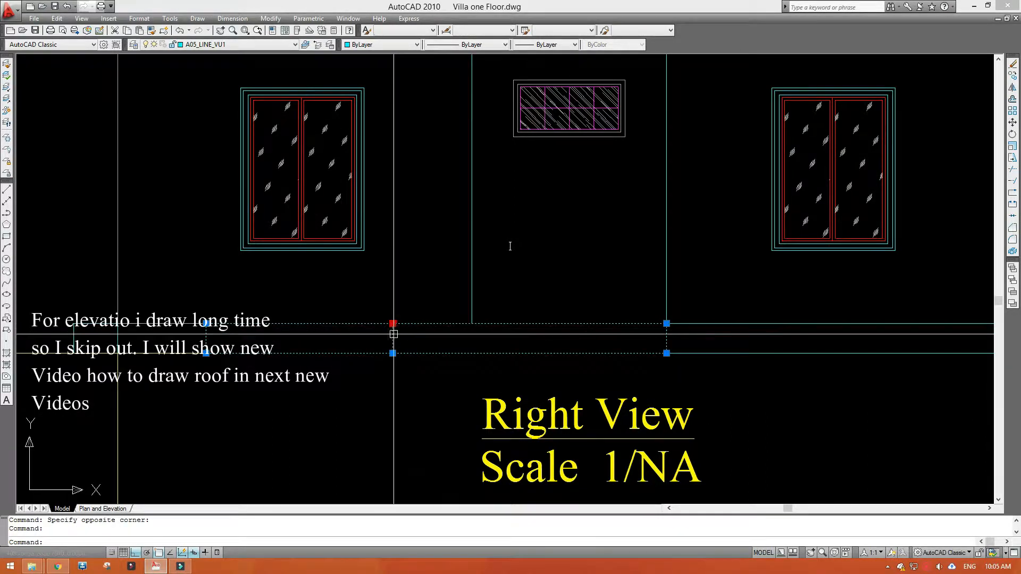
{"action": "left_click", "coordinate": [472, 324]}
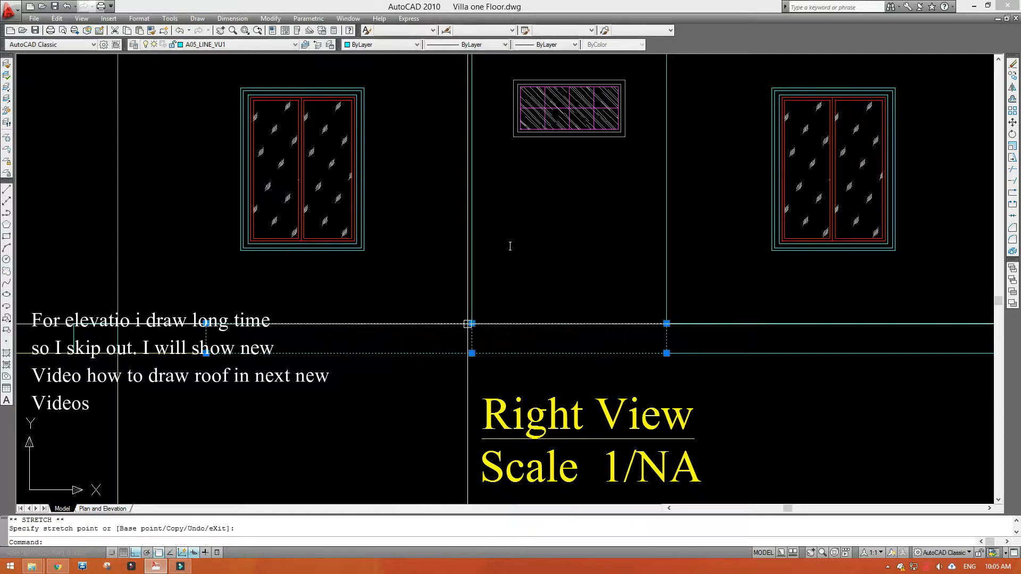
- Stretch the left edge of the base segment under the left window to the outer left wall line
{"action": "middle_click_drag", "start_coordinate": [471, 324], "coordinate": [693, 323]}
{"action": "key", "text": "Escape"}
{"action": "left_click", "coordinate": [436, 339]}
{"action": "left_click", "coordinate": [413, 334]}
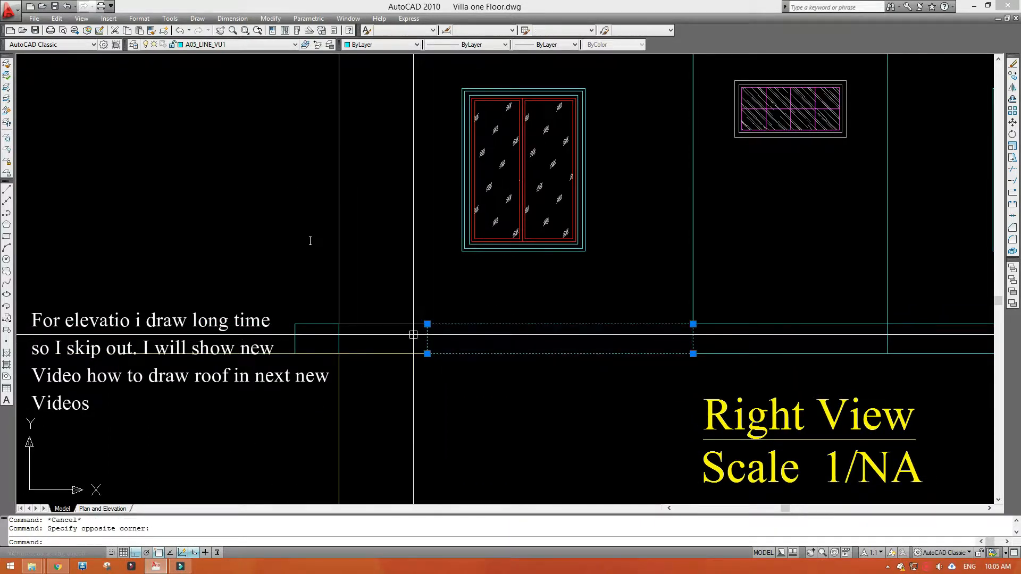
{"action": "left_click", "coordinate": [427, 323]}
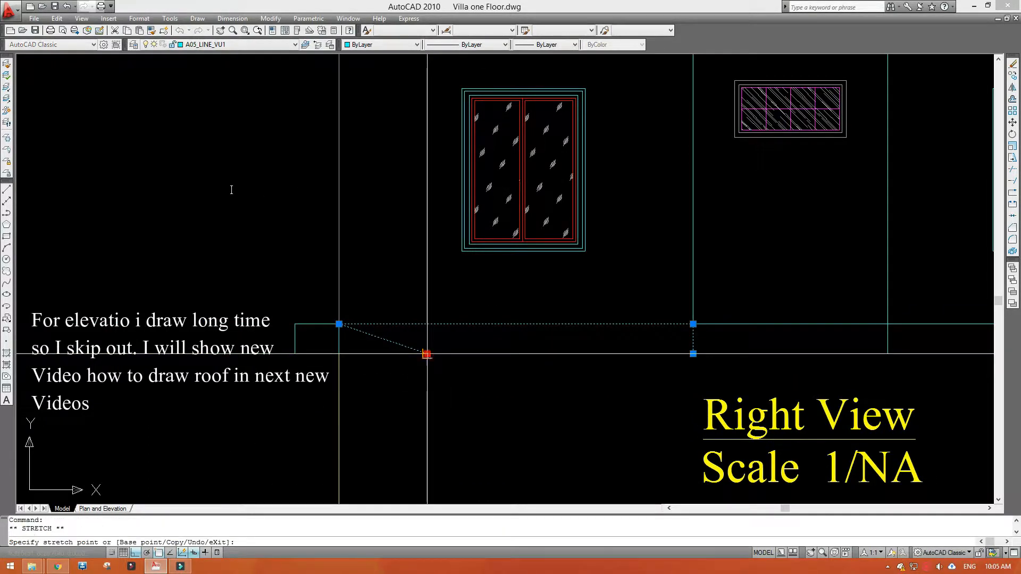
{"action": "key", "text": "Escape"}
- Erase the three vertical construction lines running through the right view
{"action": "scroll", "coordinate": [366, 343], "scroll_direction": "down", "scroll_amount": 6}
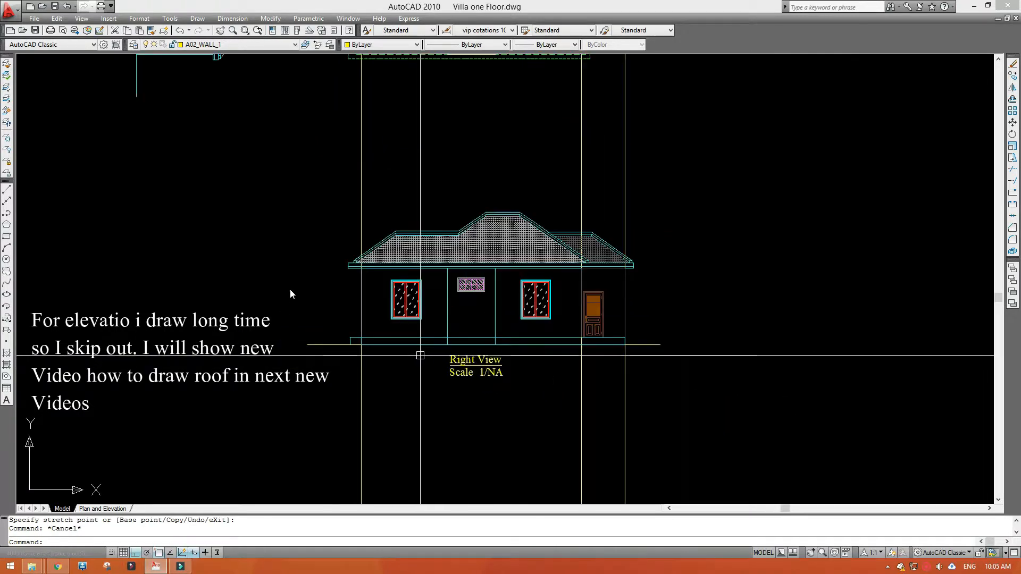
{"action": "left_click", "coordinate": [361, 402]}
{"action": "left_click", "coordinate": [339, 410]}
{"action": "left_click", "coordinate": [693, 425]}
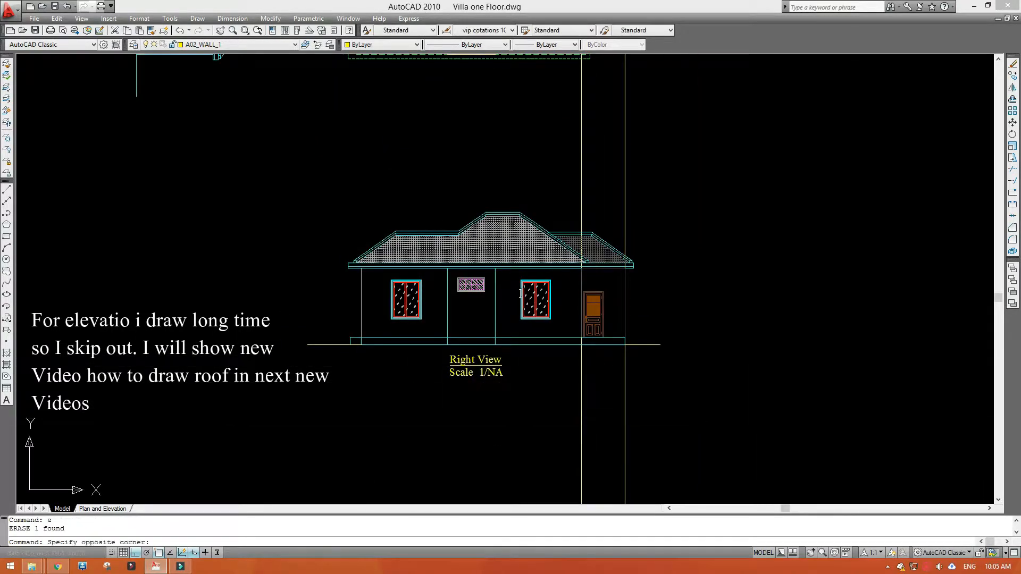
{"action": "left_click", "coordinate": [549, 466]}
{"action": "type", "text": "e"}
{"action": "key", "text": "space"}
{"action": "key", "text": "Escape"}
{"action": "scroll", "coordinate": [581, 365], "scroll_direction": "up", "scroll_amount": 6}
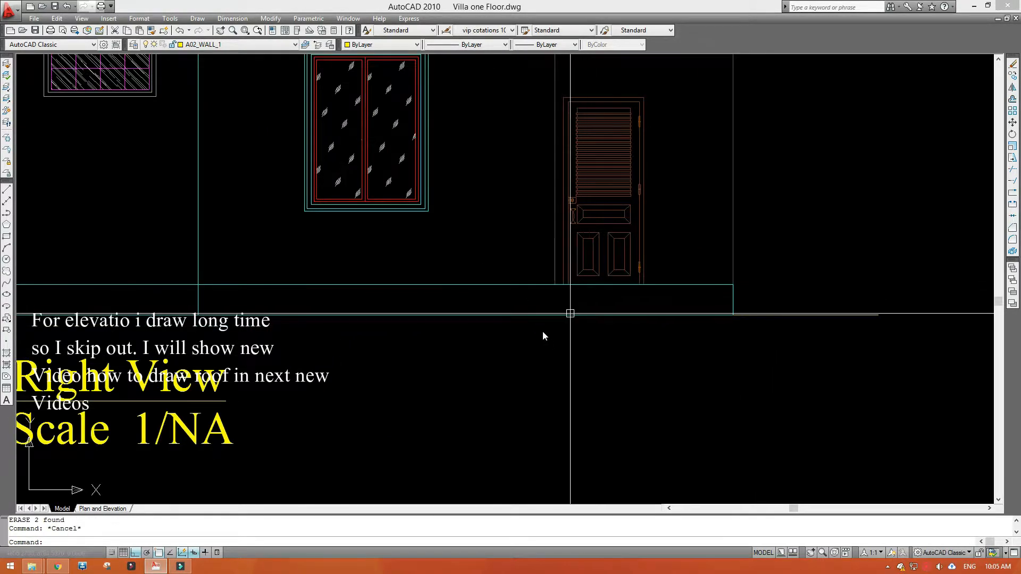
- Stretch the right edge of the base segment under the large window back to the wall line beside the door
{"action": "left_click", "coordinate": [717, 285]}
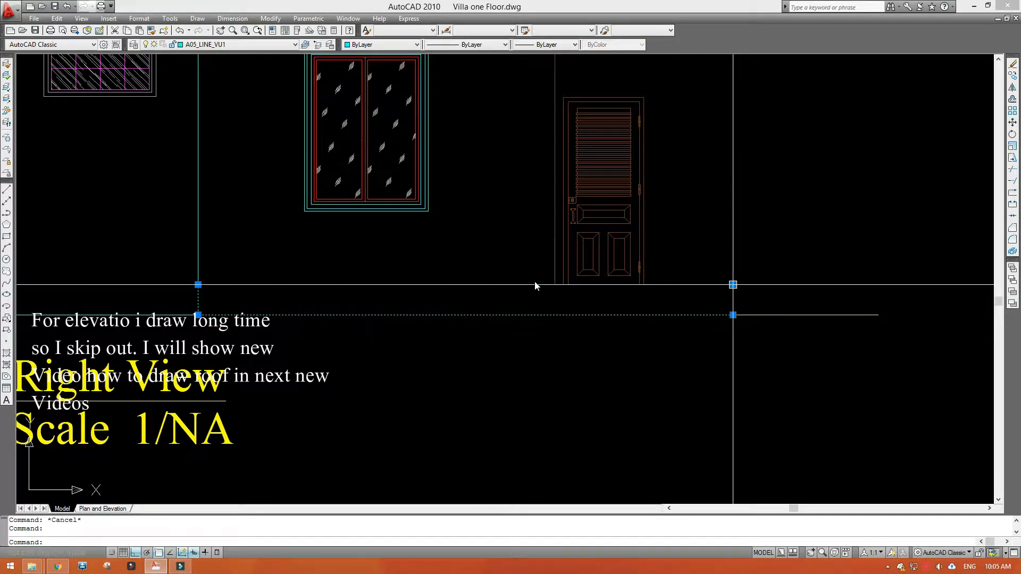
{"action": "left_click", "coordinate": [733, 314], "text": "shift"}
{"action": "left_click", "coordinate": [733, 284]}
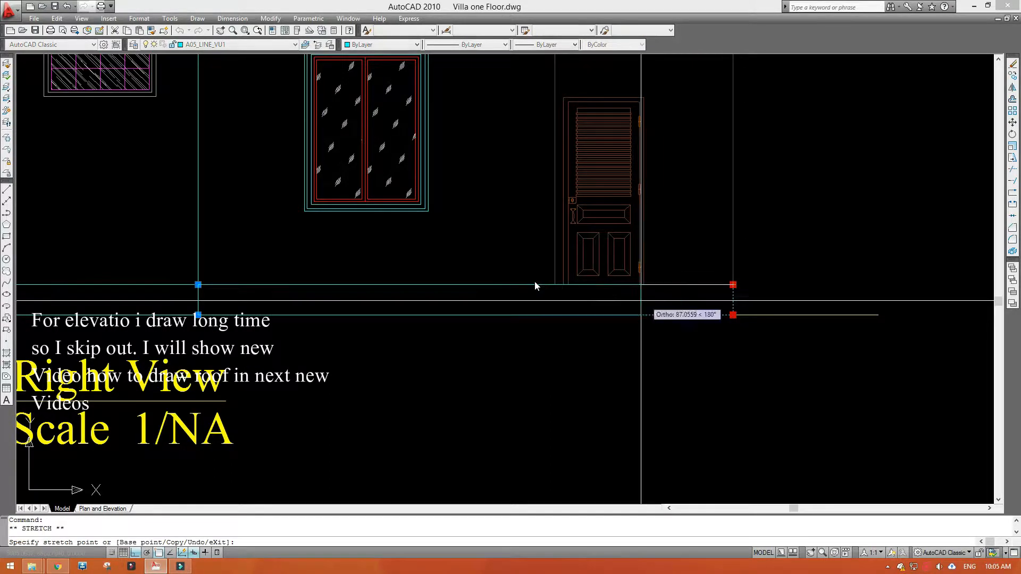
{"action": "left_click", "coordinate": [554, 285]}
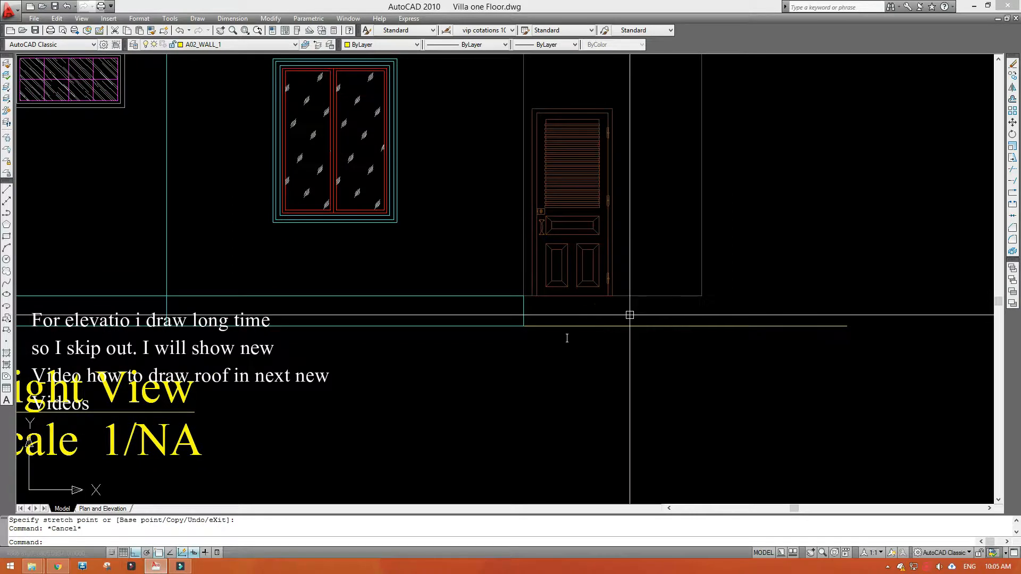
- Draw a base rectangle from the outer right wall's lower corner to where the shortened base segment meets the ground line
{"action": "type", "text": "c"}
{"action": "key", "text": "Return"}
{"action": "left_click", "coordinate": [702, 295]}
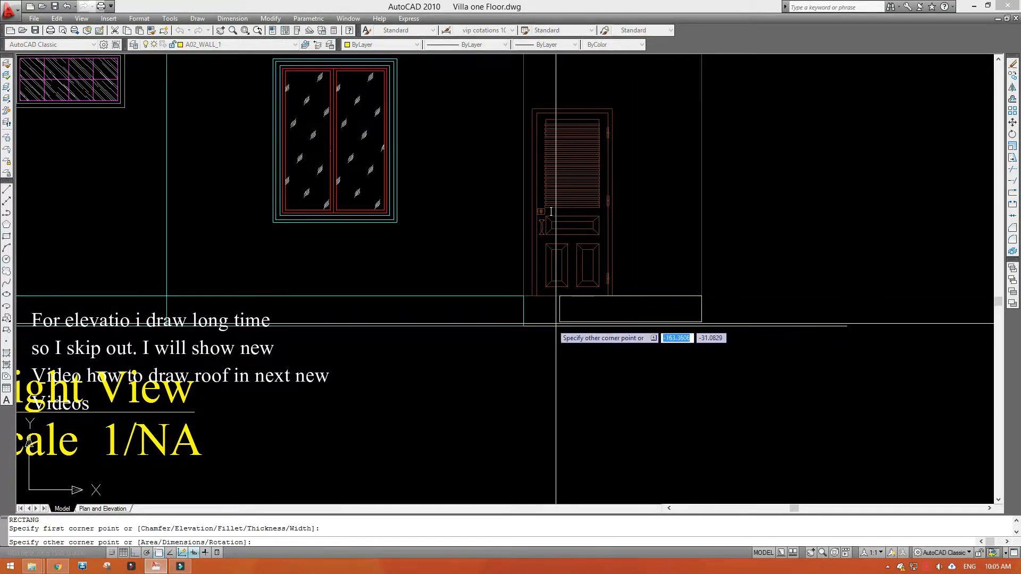
{"action": "scroll", "coordinate": [553, 319], "scroll_direction": "up", "scroll_amount": 4}
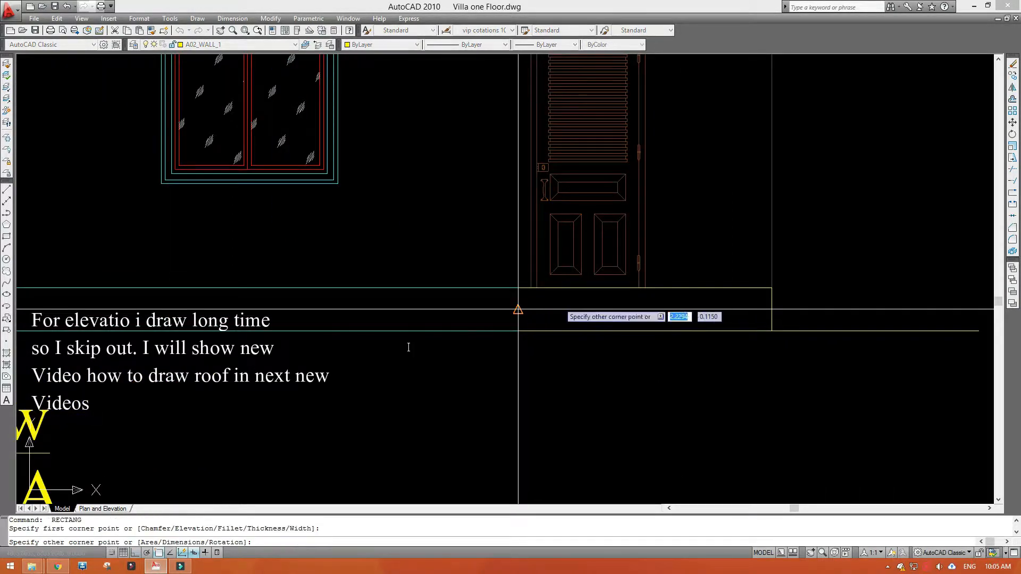
- Draw two stacked rectangles beneath the door as steps, each half the base height, ending at the door frame's outer edge
{"action": "left_click", "coordinate": [719, 280]}
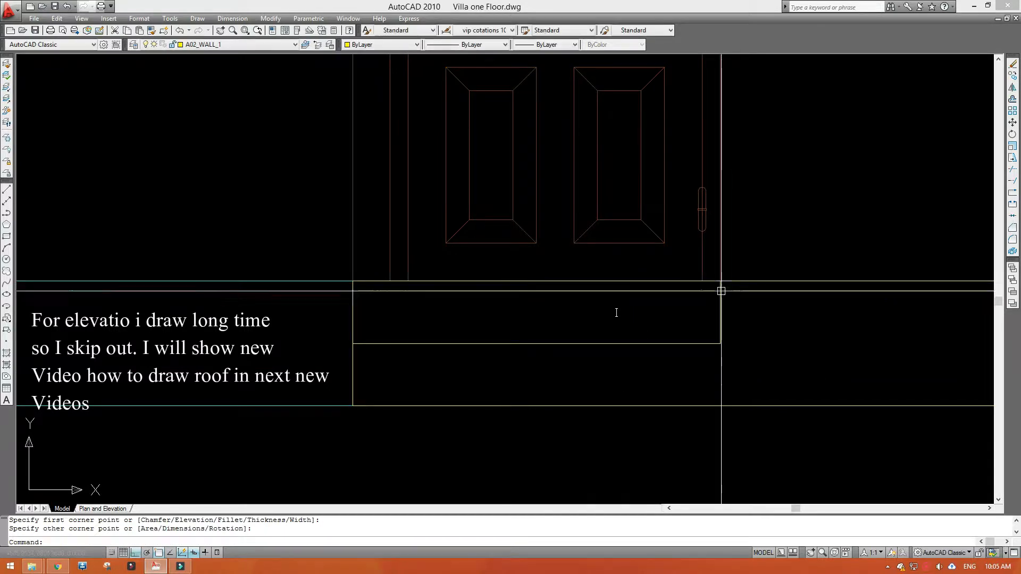
{"action": "key", "text": "Return"}
{"action": "left_click", "coordinate": [719, 344]}
{"action": "left_click", "coordinate": [352, 405]}
{"action": "scroll", "coordinate": [566, 353], "scroll_direction": "down", "scroll_amount": 5}
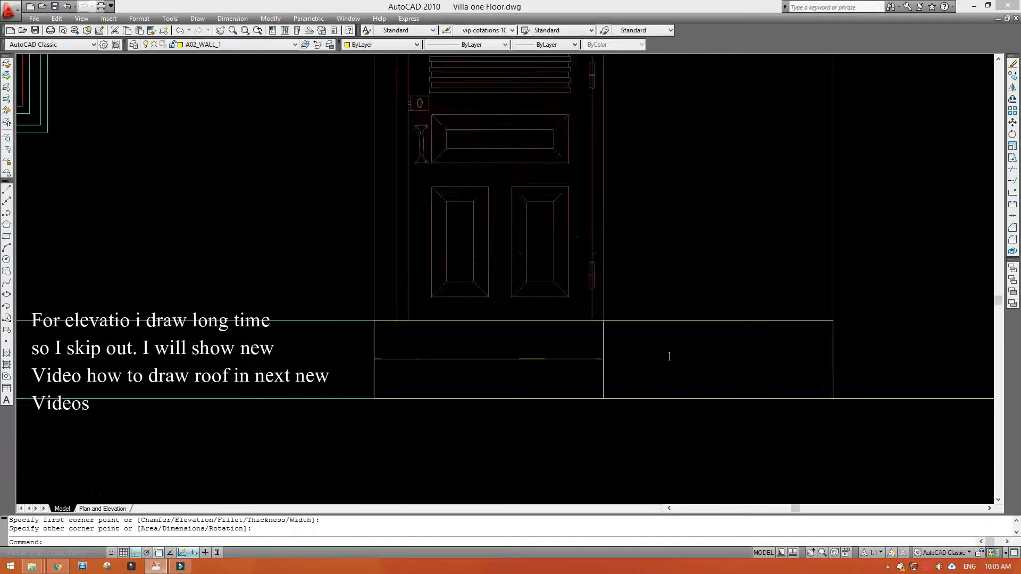
- Put the base rectangle and both door step rectangles on layer A05_LINE_VU3 and save the drawing
{"action": "key", "text": "Escape"}
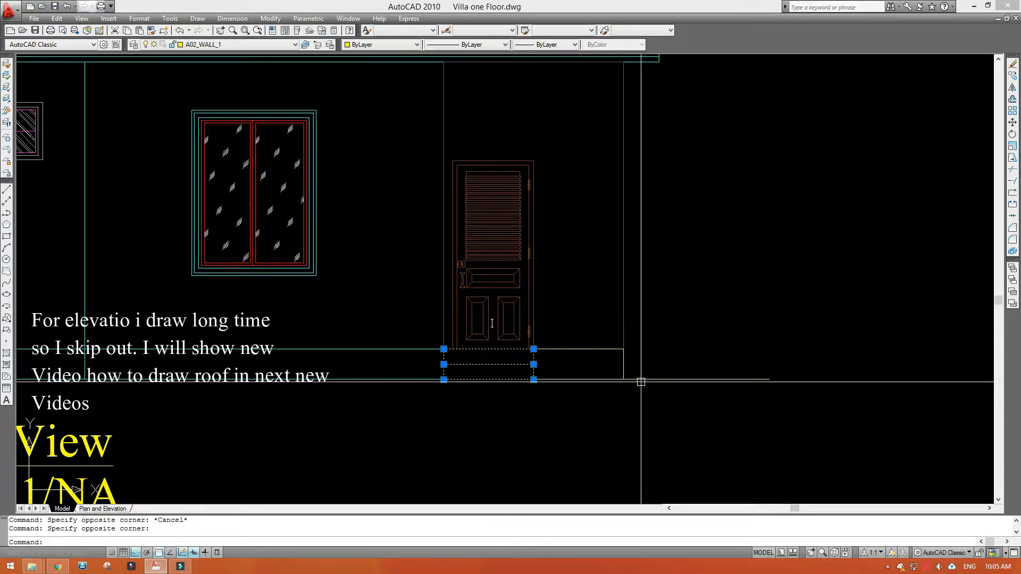
{"action": "left_click", "coordinate": [623, 363]}
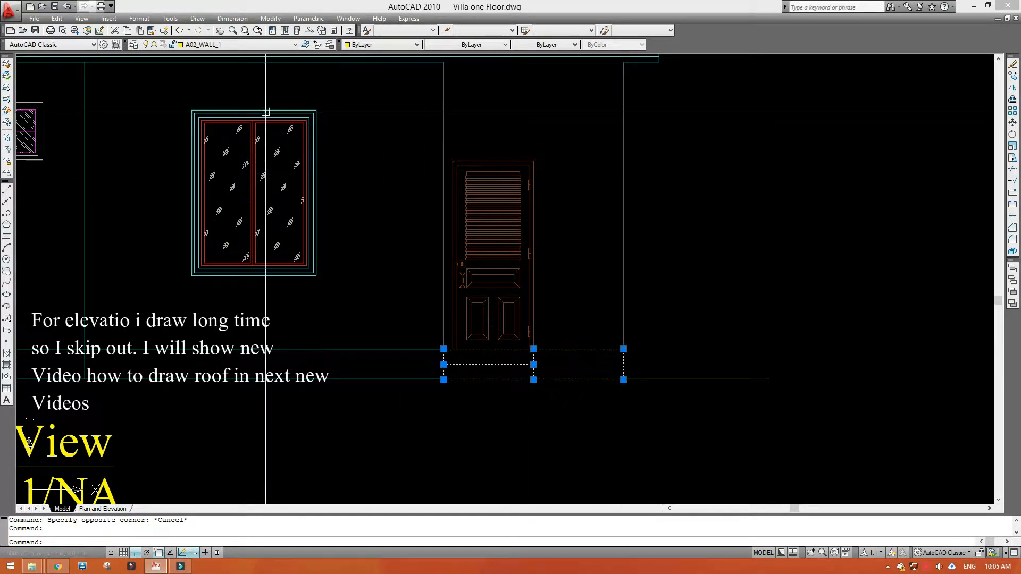
{"action": "left_click", "coordinate": [239, 44]}
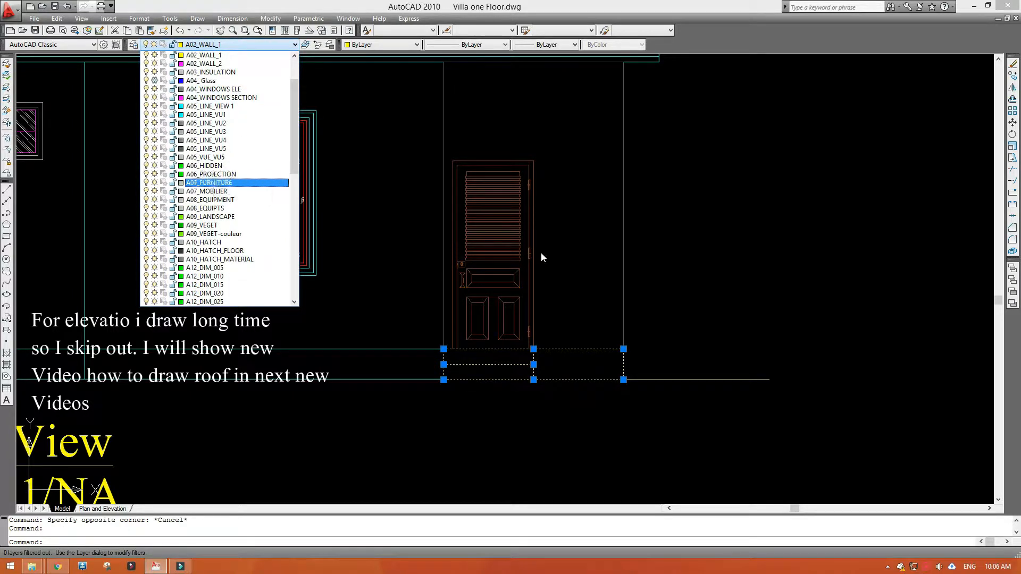
{"action": "scroll", "coordinate": [580, 227], "scroll_direction": "down", "scroll_amount": 6}
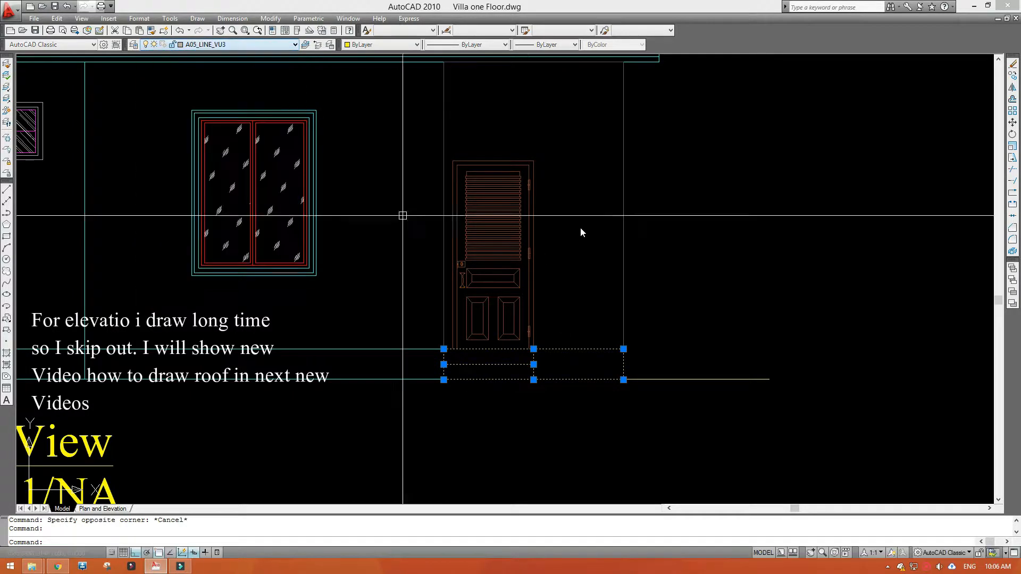
{"action": "key", "text": "Escape"}
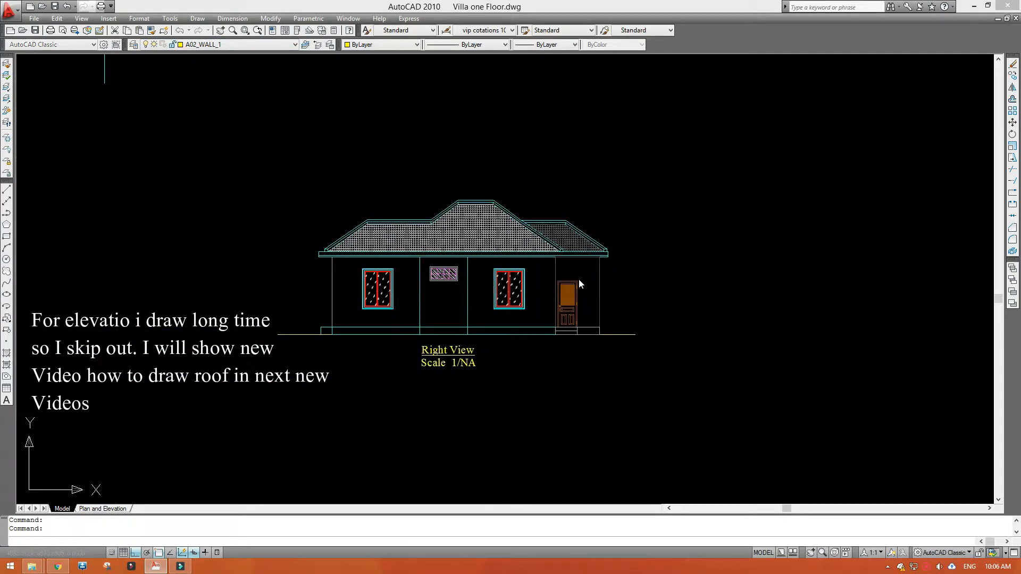
{"action": "scroll", "coordinate": [492, 258], "scroll_direction": "down", "scroll_amount": 5}
{"action": "key", "text": "ctrl+s"}
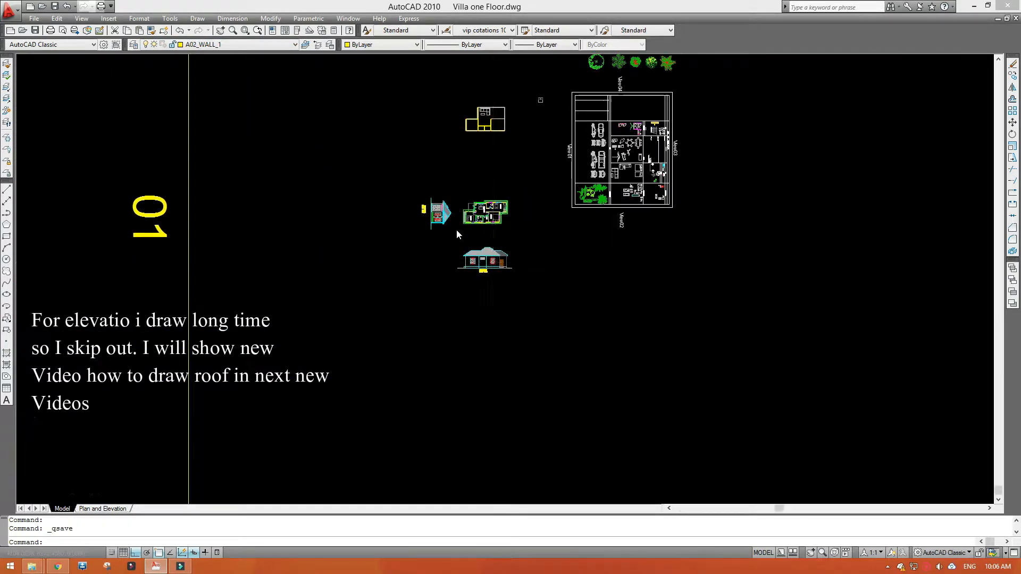
- Update the layers of saved model view 04 and make that view current
{"action": "middle_click_drag", "start_coordinate": [486, 271], "coordinate": [485, 202]}
{"action": "scroll", "coordinate": [481, 204], "scroll_direction": "down", "scroll_amount": 2}
{"action": "middle_click_drag", "start_coordinate": [500, 330], "coordinate": [501, 263]}
{"action": "scroll", "coordinate": [577, 338], "scroll_direction": "up", "scroll_amount": 5}
{"action": "scroll", "coordinate": [506, 328], "scroll_direction": "down", "scroll_amount": 4}
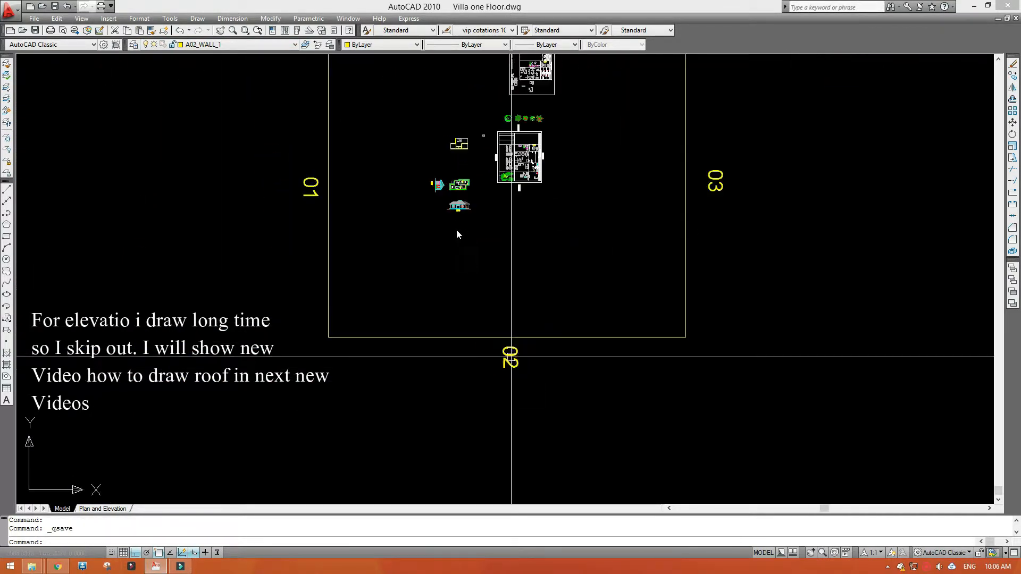
{"action": "scroll", "coordinate": [475, 197], "scroll_direction": "up", "scroll_amount": 5}
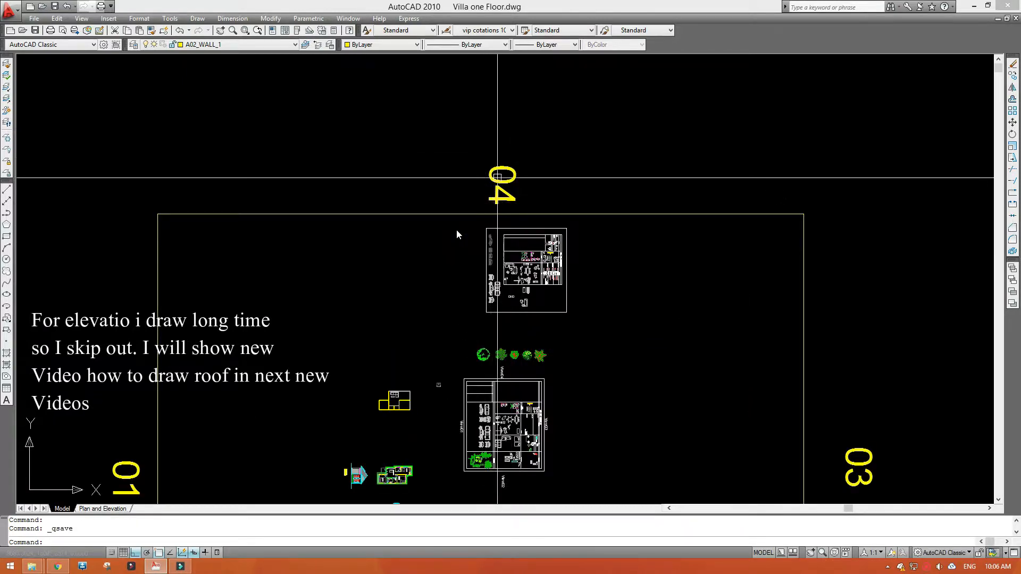
{"action": "middle_click_drag", "start_coordinate": [456, 223], "coordinate": [505, 166]}
{"action": "key", "text": "Return"}
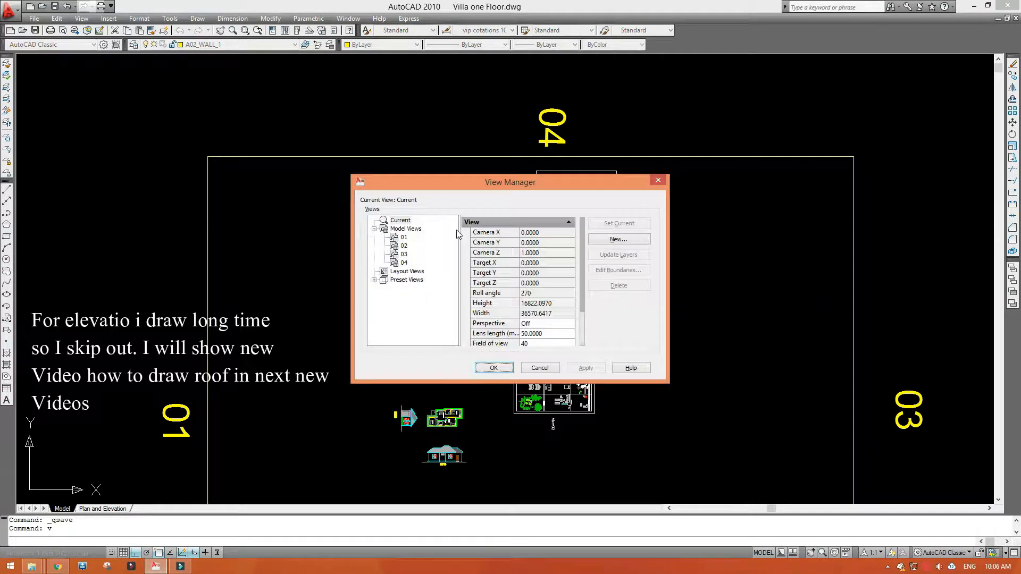
{"action": "left_click", "coordinate": [404, 262]}
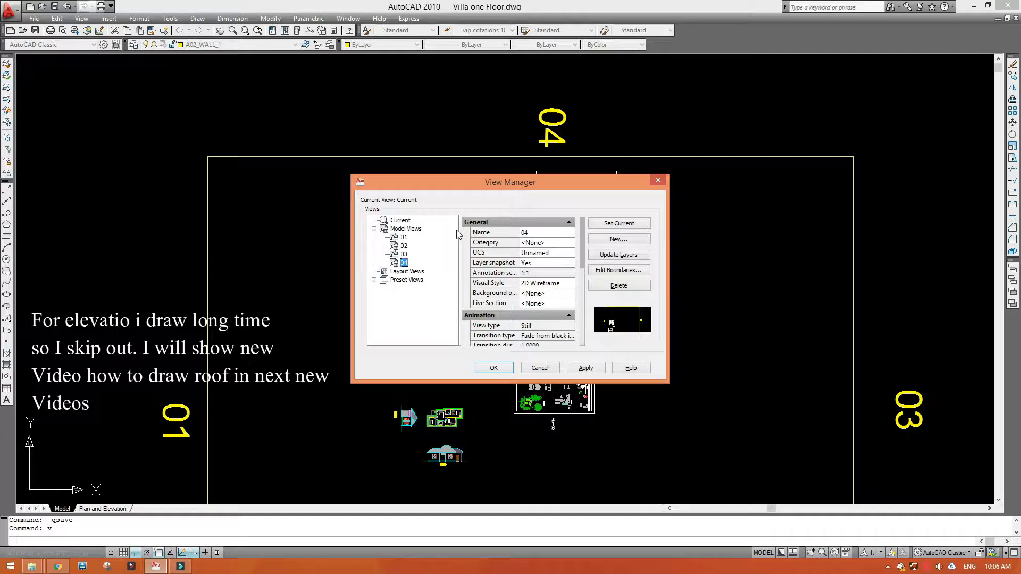
{"action": "left_click", "coordinate": [618, 254]}
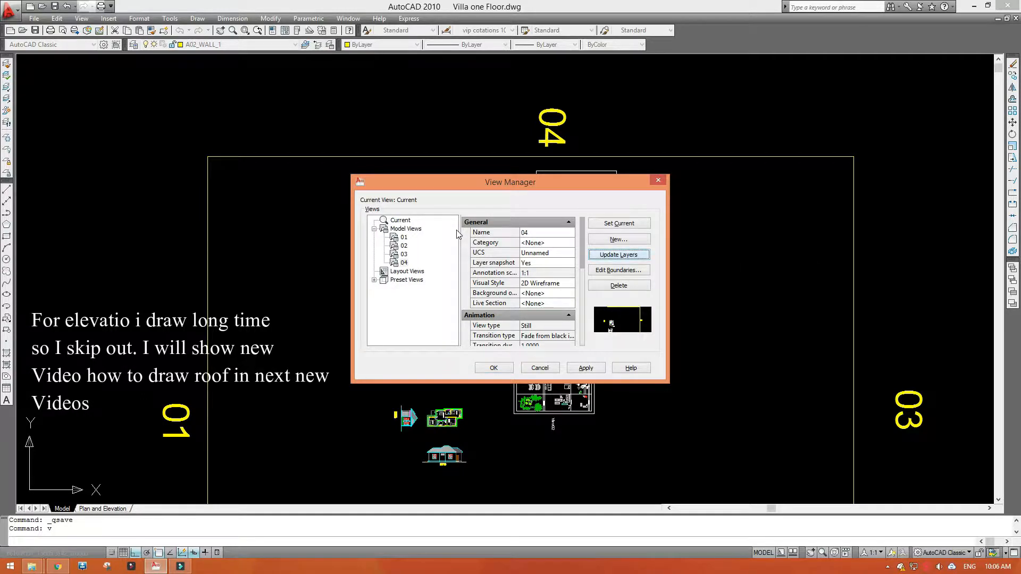
{"action": "key", "text": "alt+a"}
{"action": "key", "text": "Return"}
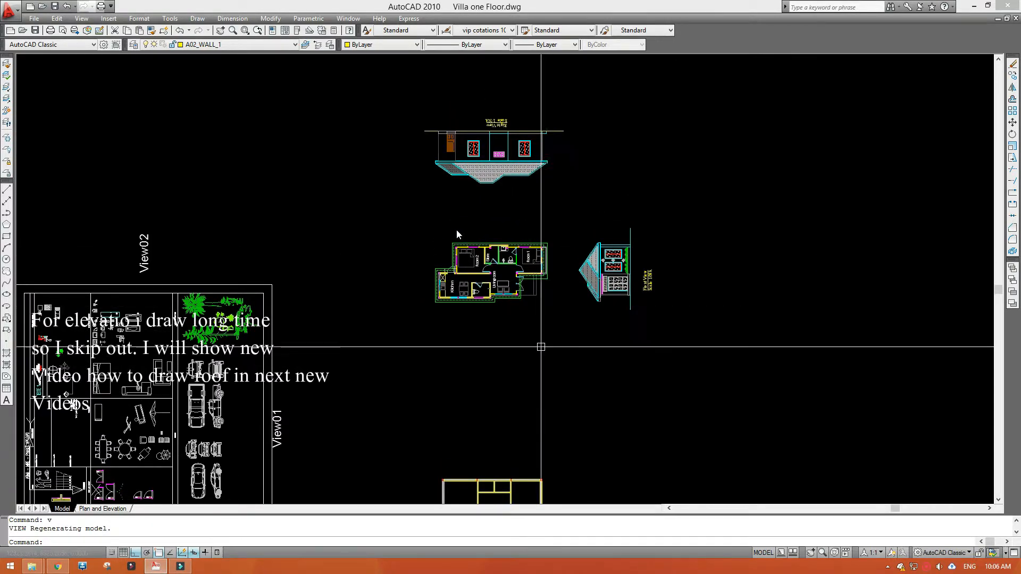
- Draw a horizontal construction line across the empty area between the furnished plan and the small wall plan
{"action": "type", "text": "xl"}
{"action": "key", "text": "Return"}
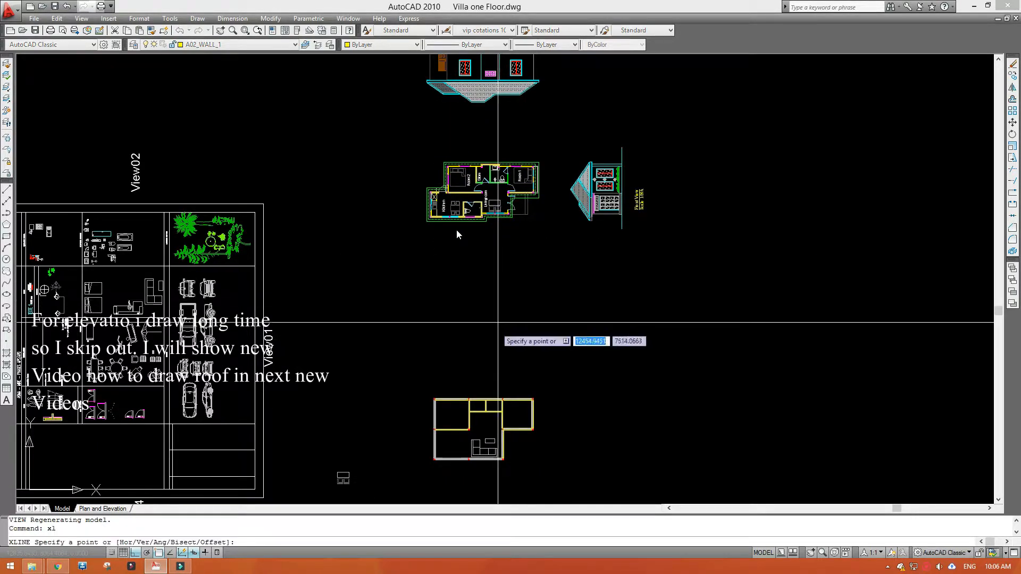
{"action": "left_click", "coordinate": [741, 335]}
{"action": "left_click", "coordinate": [692, 303]}
{"action": "scroll", "coordinate": [595, 259], "scroll_direction": "down", "scroll_amount": 7}
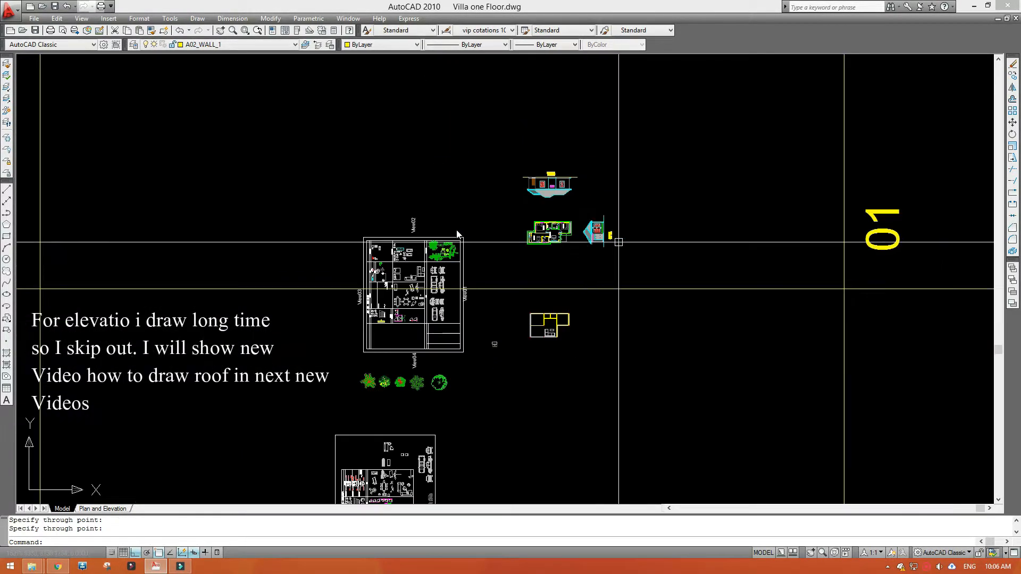
- Regenerate the drawing display and save the file
{"action": "scroll", "coordinate": [553, 215], "scroll_direction": "up", "scroll_amount": 8}
{"action": "key", "text": "Escape"}
{"action": "type", "text": "re"}
{"action": "key", "text": "Return"}
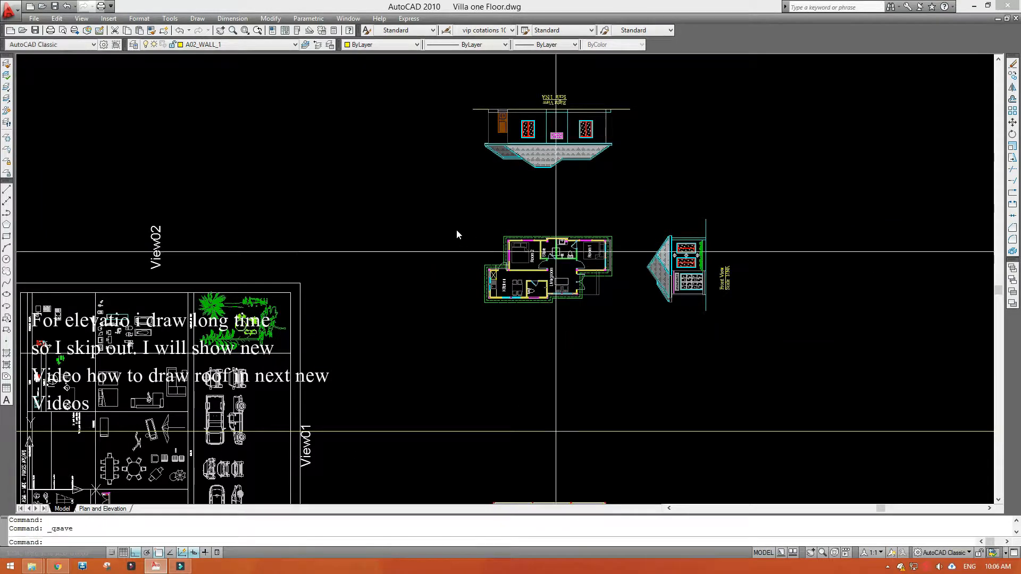
{"action": "key", "text": "ctrl+s"}
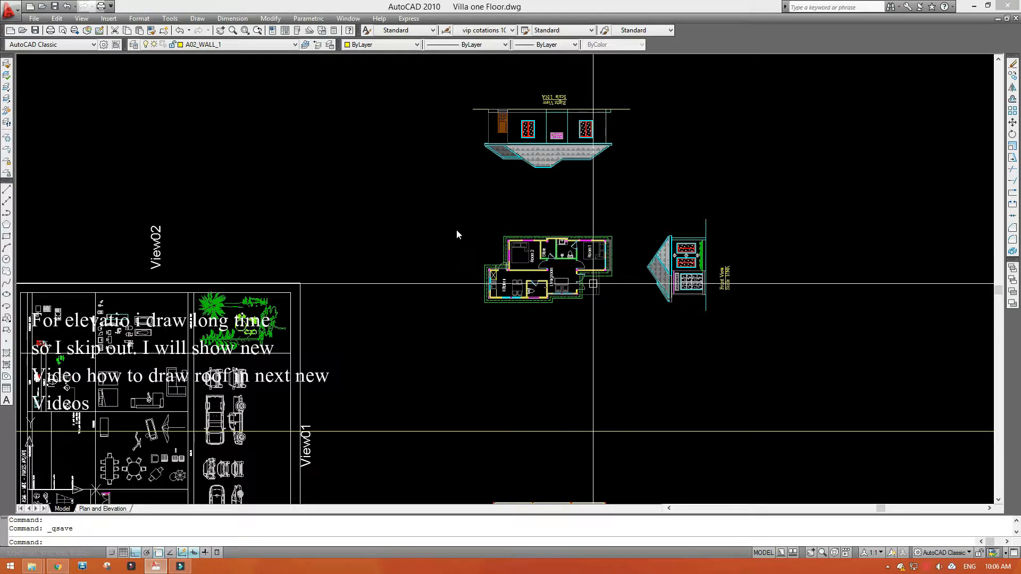
- Draw vertical construction lines through the ledge corner beside Room1 and the outer end wall of the Kitchen
{"action": "middle_click_drag", "start_coordinate": [562, 340], "coordinate": [530, 310]}
{"action": "scroll", "coordinate": [541, 254], "scroll_direction": "up", "scroll_amount": 2}
{"action": "middle_click_drag", "start_coordinate": [608, 181], "coordinate": [558, 285]}
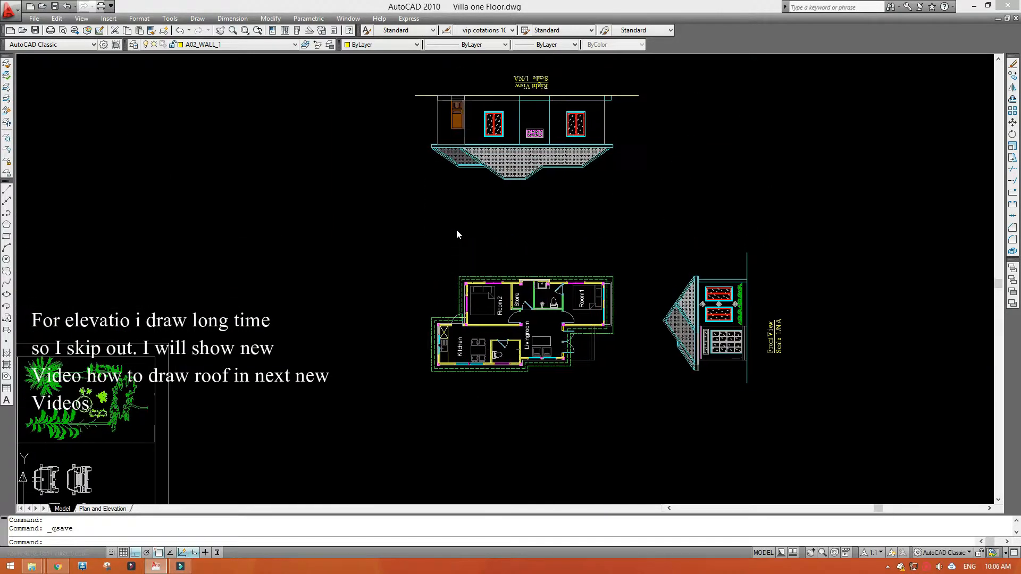
{"action": "scroll", "coordinate": [518, 250], "scroll_direction": "up", "scroll_amount": 5}
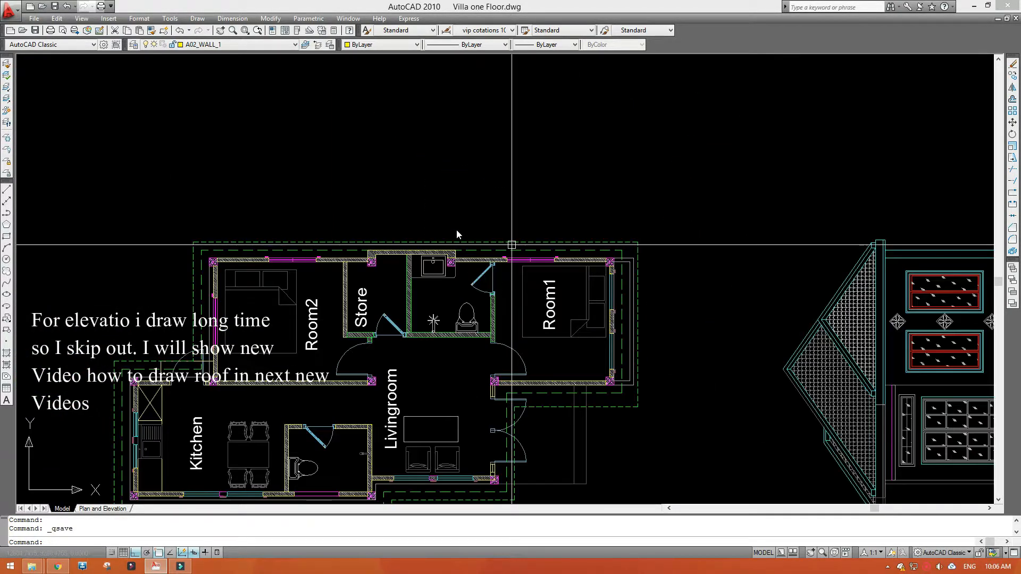
{"action": "scroll", "coordinate": [524, 298], "scroll_direction": "down", "scroll_amount": 8}
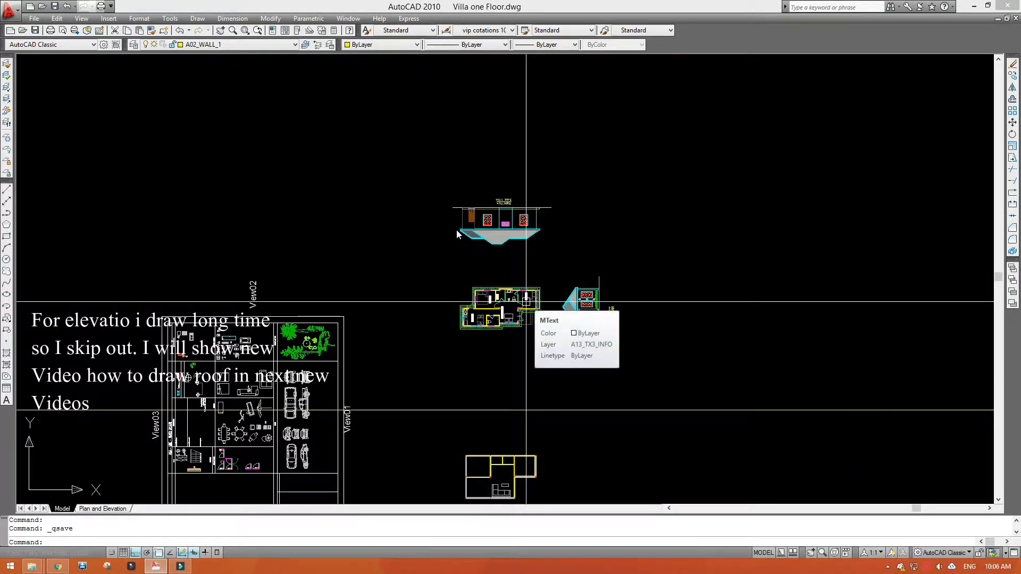
{"action": "type", "text": "xv"}
{"action": "key", "text": "Return"}
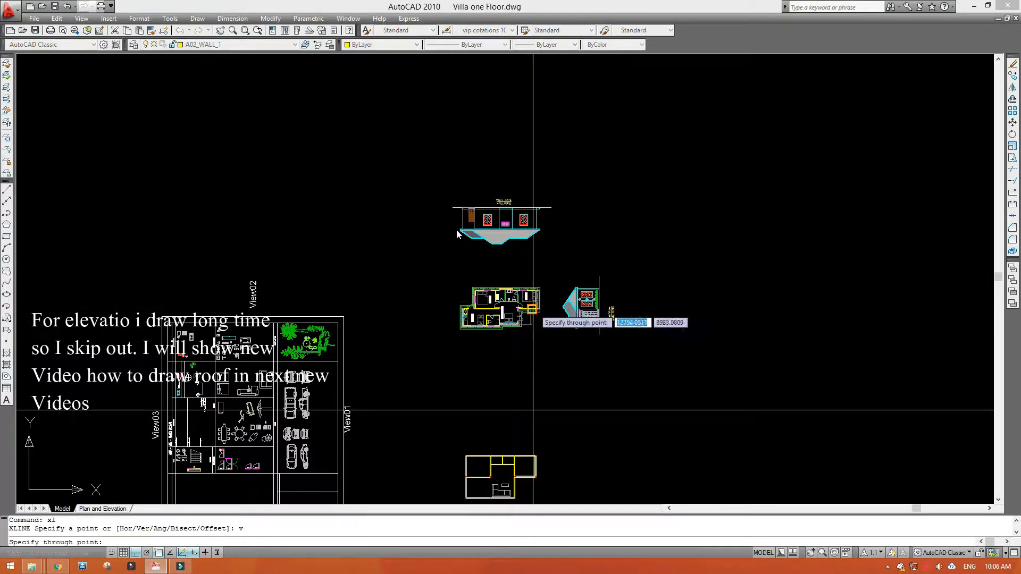
{"action": "scroll", "coordinate": [524, 303], "scroll_direction": "up", "scroll_amount": 10}
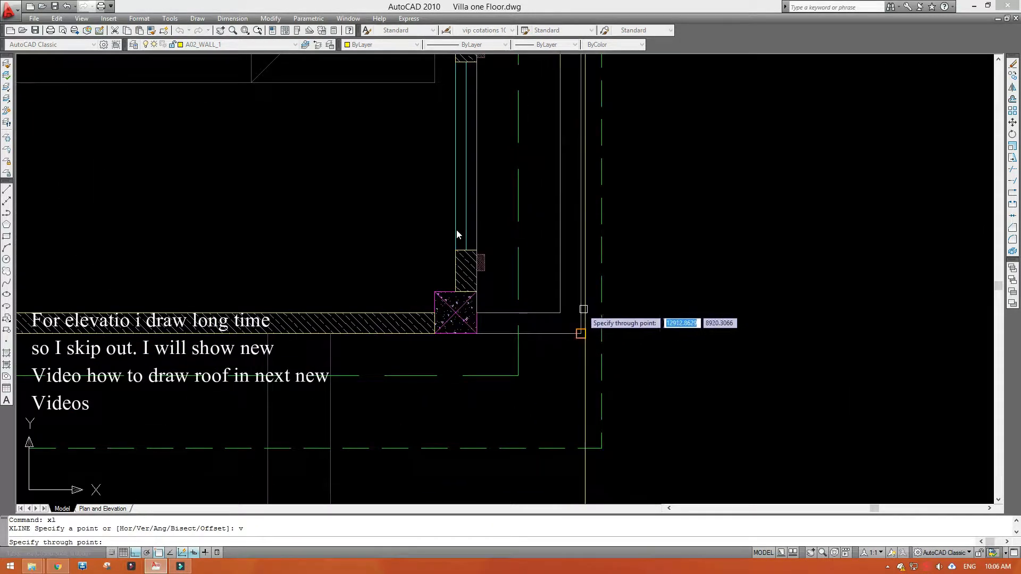
{"action": "left_click", "coordinate": [581, 334]}
{"action": "scroll", "coordinate": [581, 334], "scroll_direction": "down", "scroll_amount": 10}
{"action": "scroll", "coordinate": [361, 282], "scroll_direction": "up", "scroll_amount": 10}
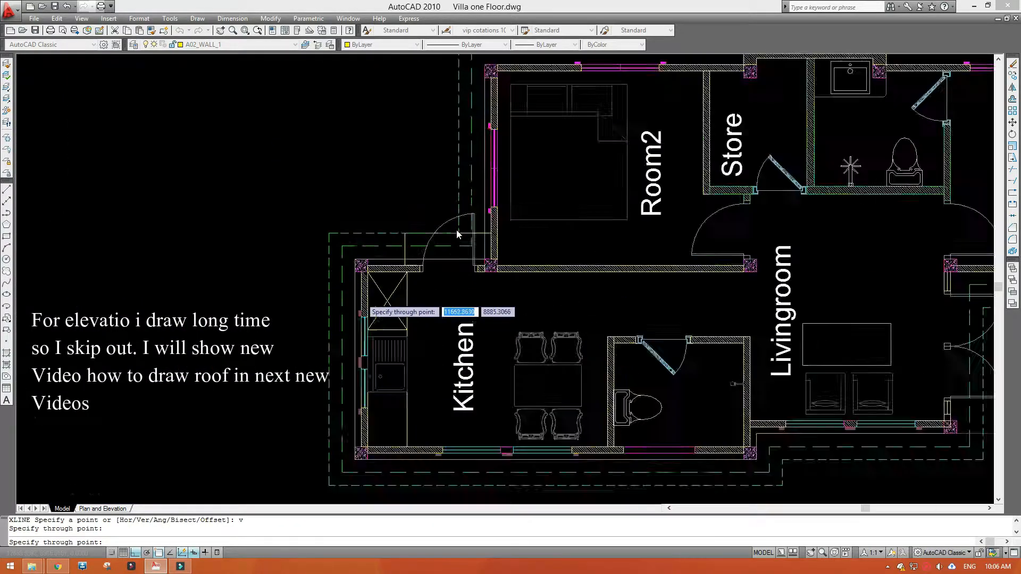
{"action": "left_click", "coordinate": [457, 233]}
{"action": "scroll", "coordinate": [456, 234], "scroll_direction": "down", "scroll_amount": 10}
{"action": "key", "text": "Return"}
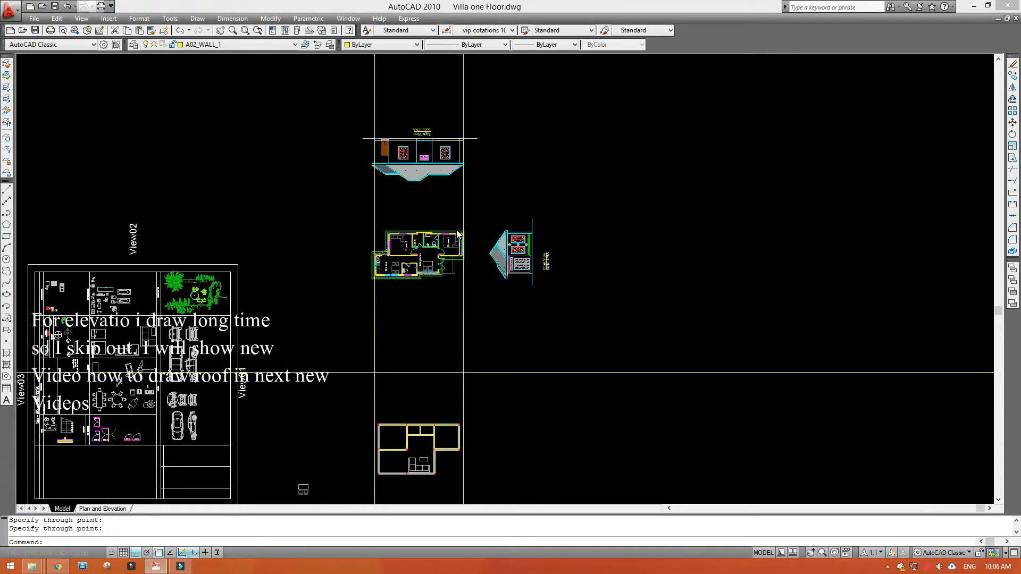
- Mirror the whole right view across a horizontal line through the plan's eave midpoint beside Room1, keeping the original
{"action": "scroll", "coordinate": [457, 234], "scroll_direction": "up", "scroll_amount": 2}
{"action": "middle_click_drag", "start_coordinate": [453, 169], "coordinate": [456, 234]}
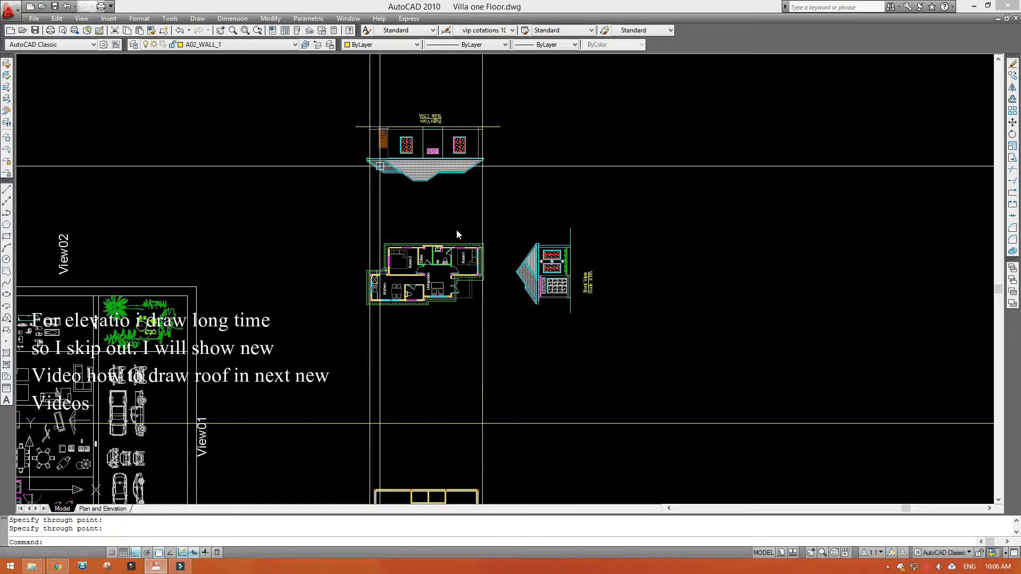
{"action": "left_click", "coordinate": [319, 87]}
{"action": "left_click", "coordinate": [615, 228]}
{"action": "type", "text": "mi"}
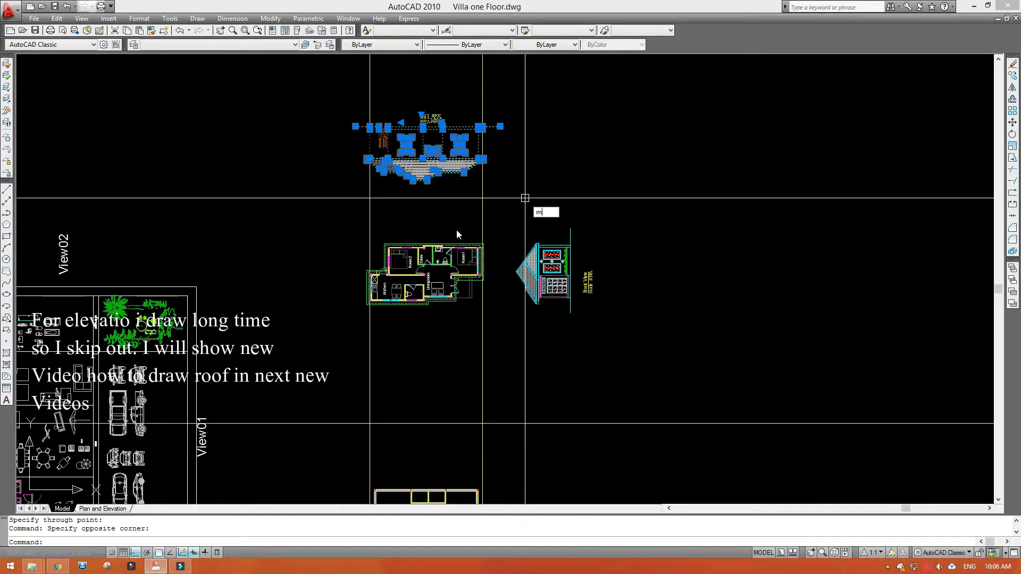
{"action": "key", "text": "Return"}
{"action": "scroll", "coordinate": [456, 234], "scroll_direction": "up", "scroll_amount": 5}
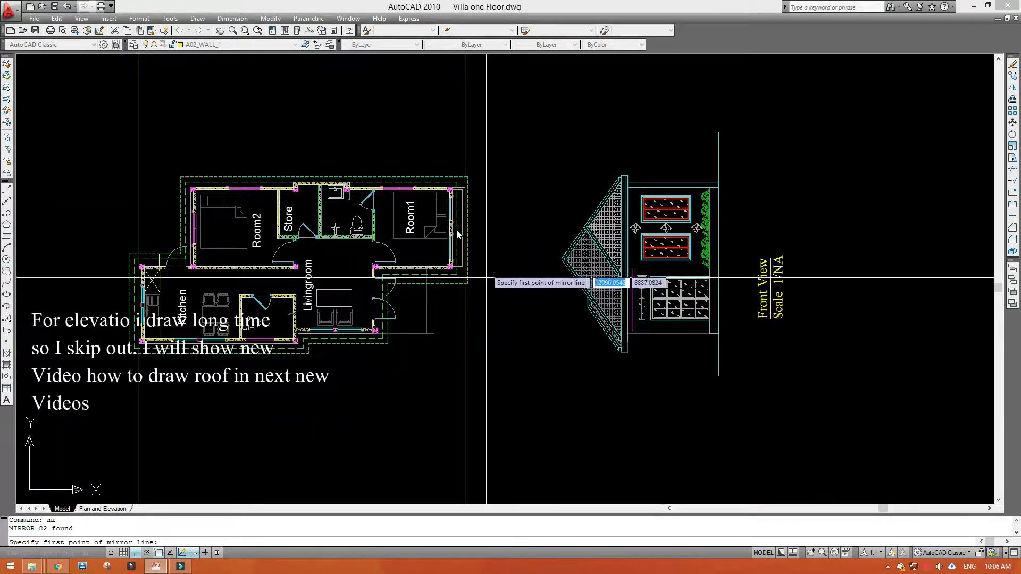
{"action": "left_click", "coordinate": [456, 234]}
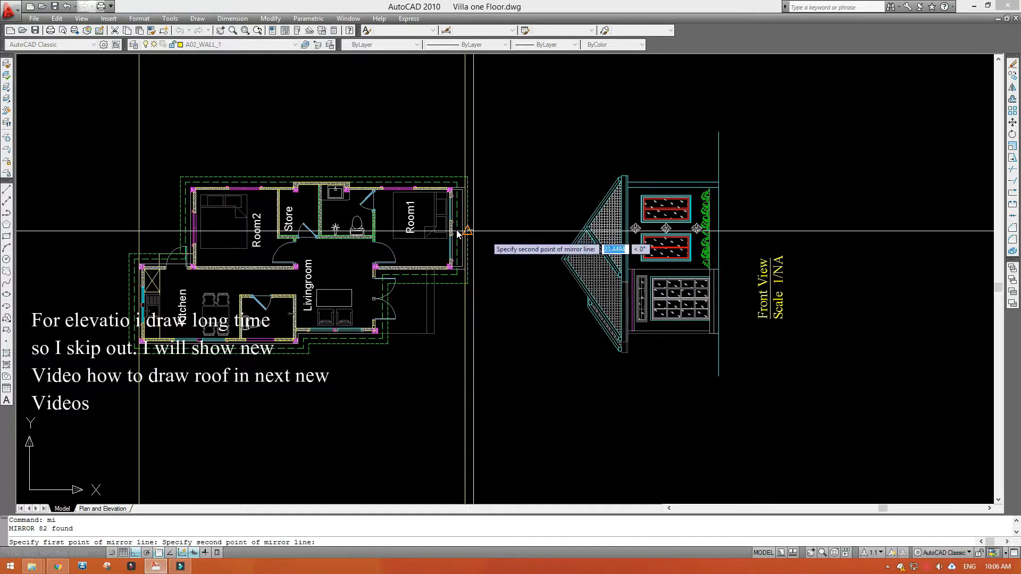
{"action": "scroll", "coordinate": [456, 233], "scroll_direction": "down", "scroll_amount": 5}
{"action": "left_click", "coordinate": [457, 234]}
{"action": "key", "text": "Return"}
{"action": "scroll", "coordinate": [447, 329], "scroll_direction": "up", "scroll_amount": 6}
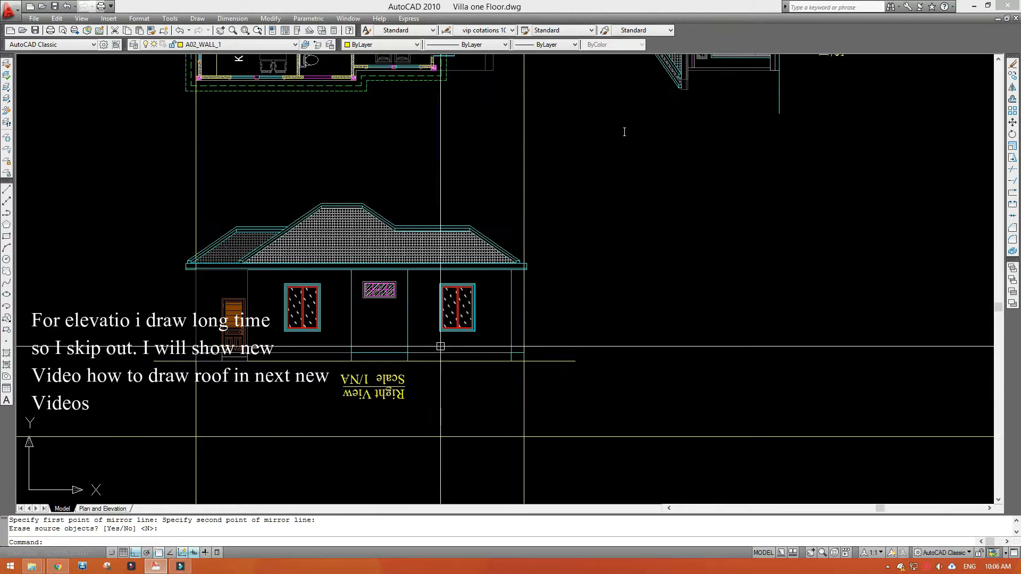
- Erase the mirrored title text beneath the copied elevation
{"action": "left_click", "coordinate": [524, 355]}
{"action": "type", "text": "e"}
{"action": "key", "text": "Return"}
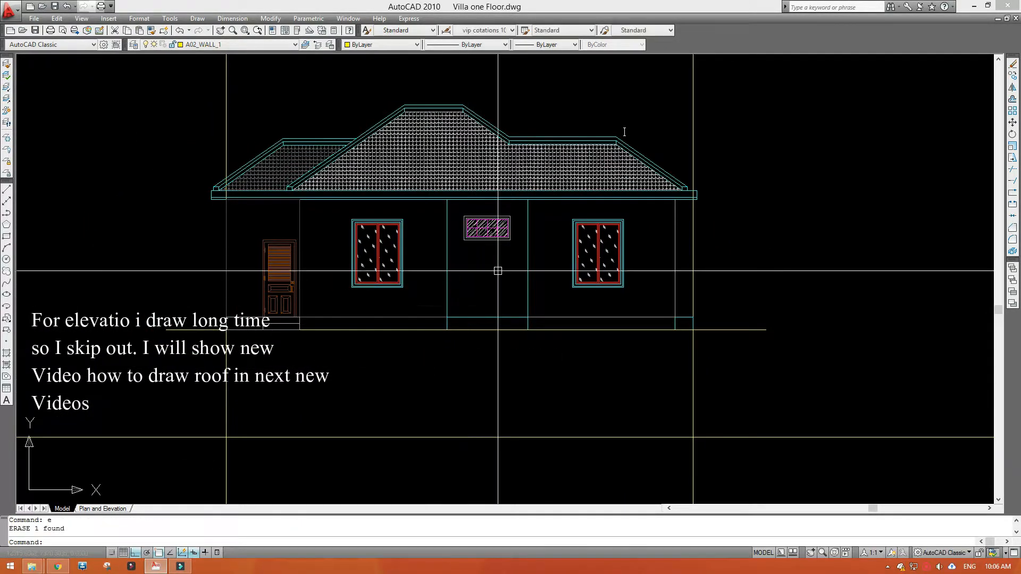
- Erase the windows, the vent, the door and the interior wall lines from the copied elevation, keeping its roof and base
{"action": "scroll", "coordinate": [386, 235], "scroll_direction": "down", "scroll_amount": 4}
{"action": "scroll", "coordinate": [428, 245], "scroll_direction": "up", "scroll_amount": 2}
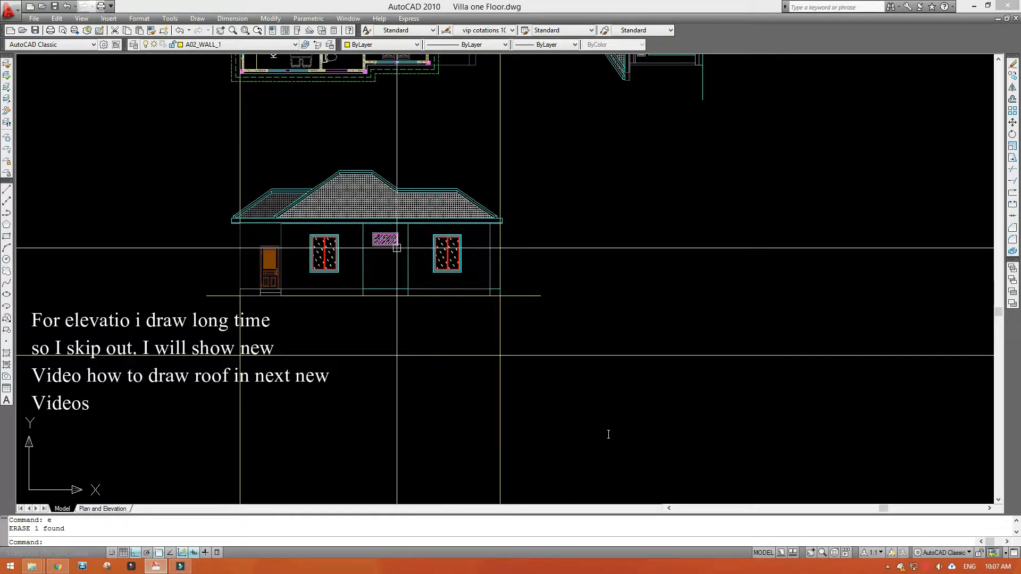
{"action": "scroll", "coordinate": [397, 247], "scroll_direction": "up", "scroll_amount": 3}
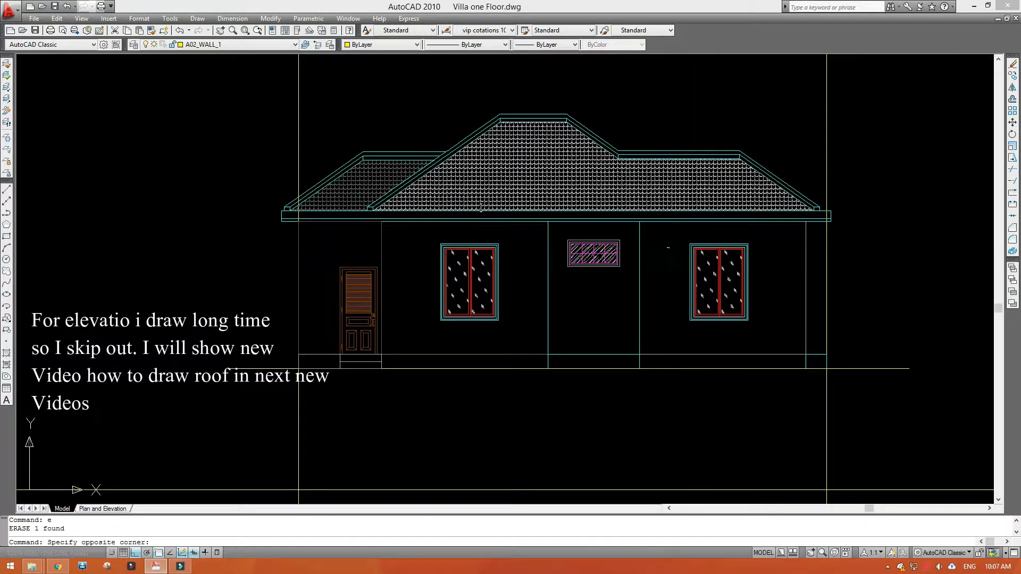
{"action": "left_click", "coordinate": [427, 305]}
{"action": "left_click", "coordinate": [453, 265]}
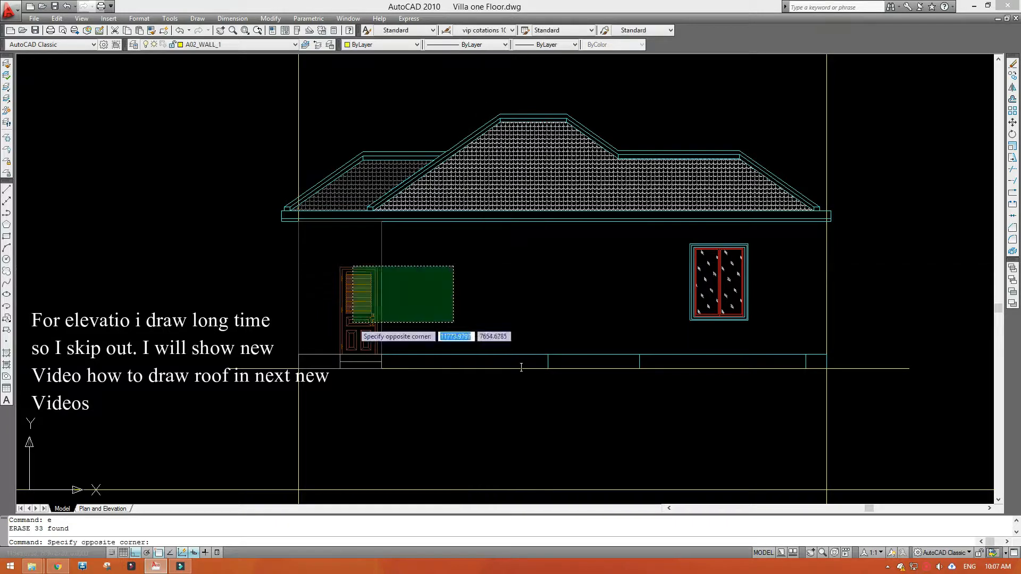
{"action": "left_click", "coordinate": [353, 320]}
{"action": "type", "text": "e"}
{"action": "key", "text": "space"}
{"action": "left_click", "coordinate": [772, 253]}
{"action": "left_click", "coordinate": [634, 330]}
{"action": "type", "text": "e"}
{"action": "key", "text": "space"}
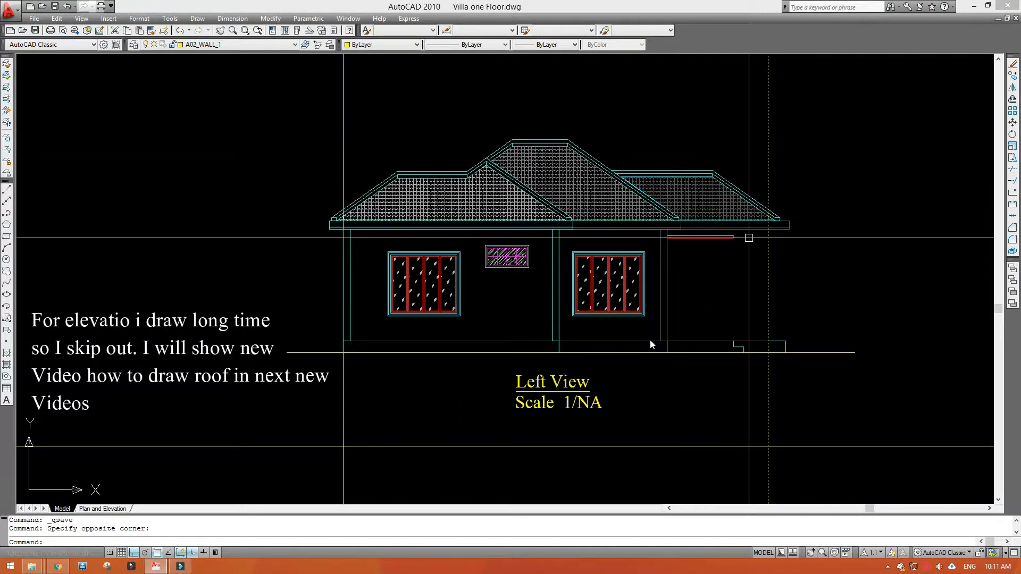
- Move the whole Left View with its title straight down so its ground line lies on the horizontal construction line
{"action": "key", "text": "Escape"}
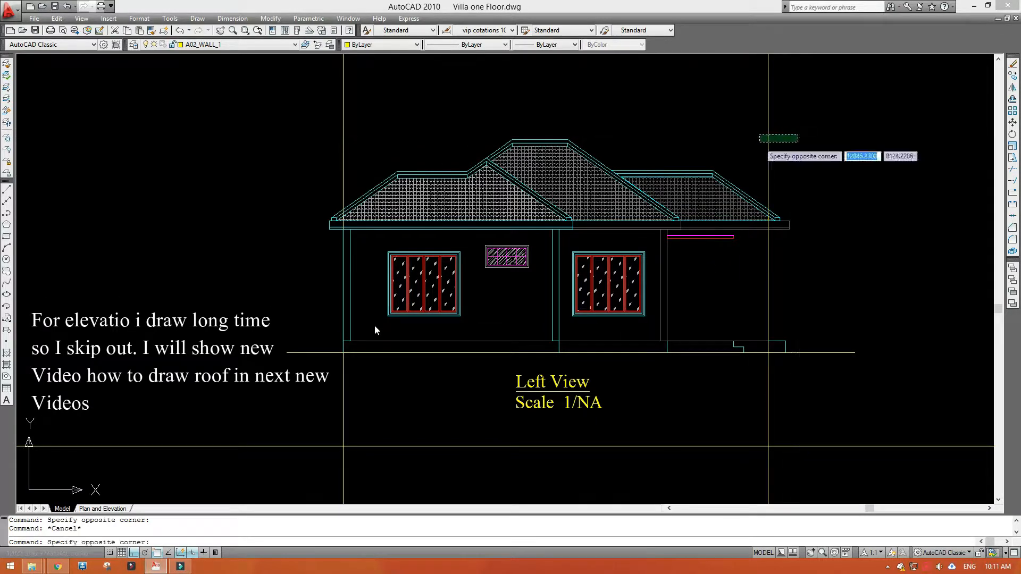
{"action": "scroll", "coordinate": [374, 355], "scroll_direction": "down", "scroll_amount": 2}
{"action": "left_click", "coordinate": [375, 109]}
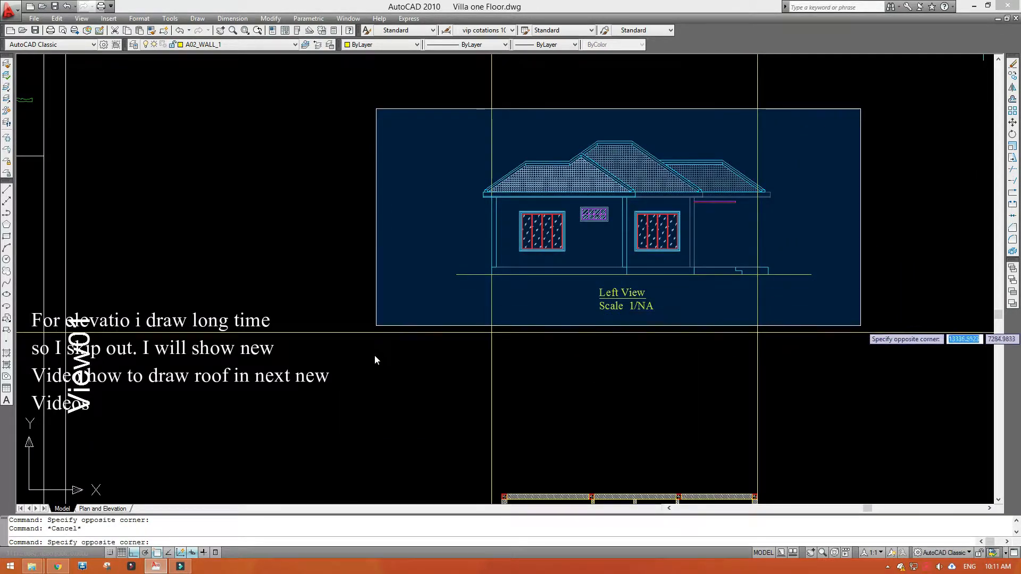
{"action": "left_click", "coordinate": [849, 316]}
{"action": "type", "text": "m"}
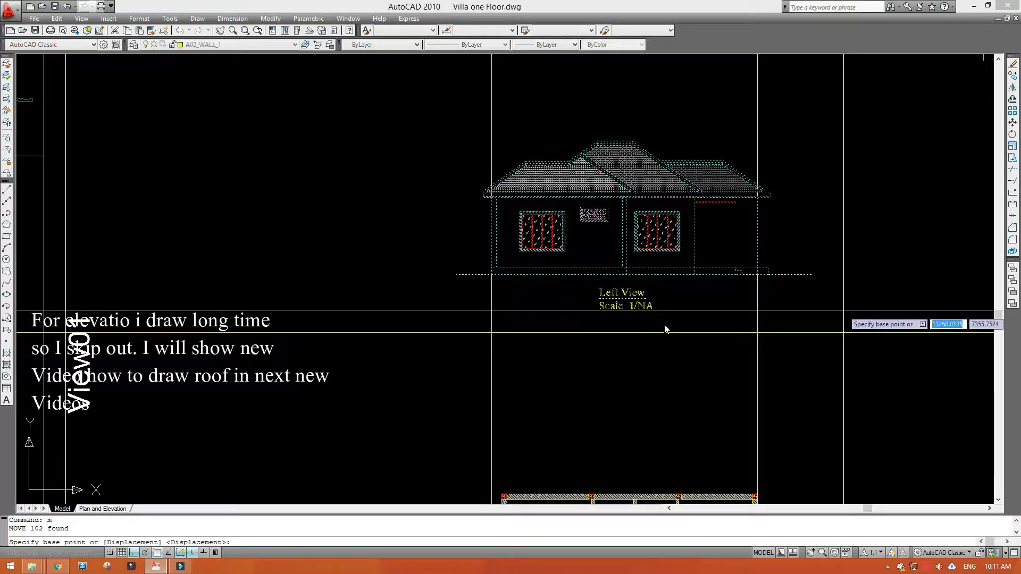
{"action": "key", "text": "Return"}
{"action": "scroll", "coordinate": [808, 281], "scroll_direction": "up", "scroll_amount": 3}
{"action": "left_click", "coordinate": [811, 265]}
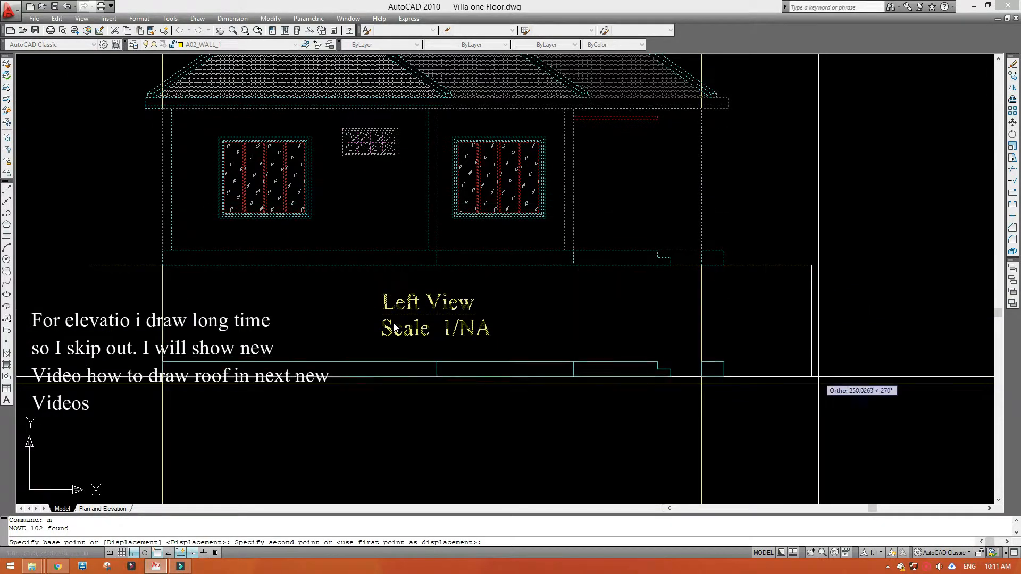
{"action": "left_click", "coordinate": [811, 383]}
{"action": "scroll", "coordinate": [527, 302], "scroll_direction": "down", "scroll_amount": 4}
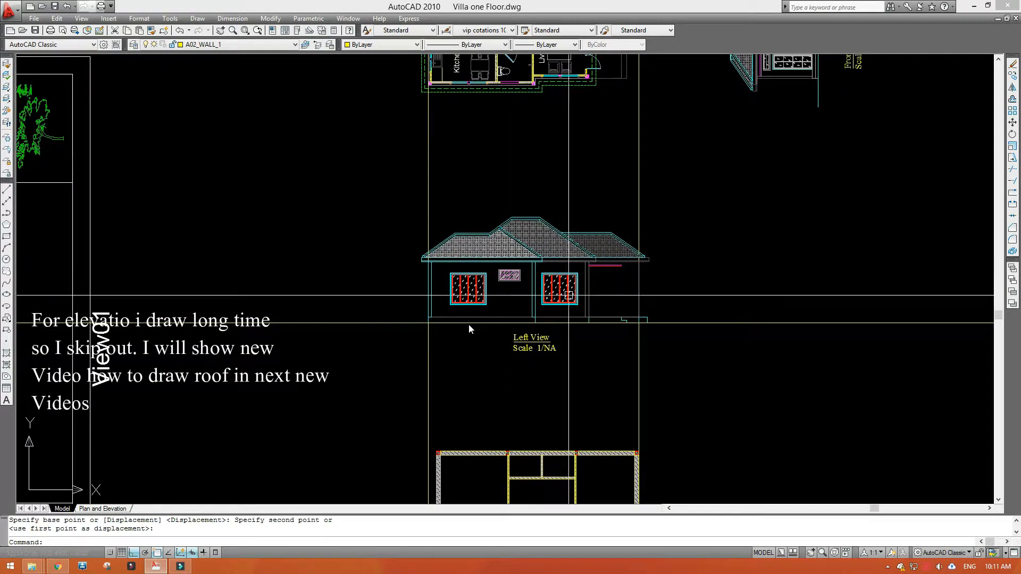
- Erase the vertical construction line at the porch end of the Left View
{"action": "mouse_move", "coordinate": [540, 220]}
{"action": "middle_mouse_down"}
{"action": "mouse_move", "coordinate": [532, 339]}
{"action": "mouse_move", "coordinate": [526, 298]}
{"action": "middle_mouse_up"}
{"action": "scroll", "coordinate": [414, 341], "scroll_direction": "up", "scroll_amount": 2}
{"action": "key", "text": "Escape"}
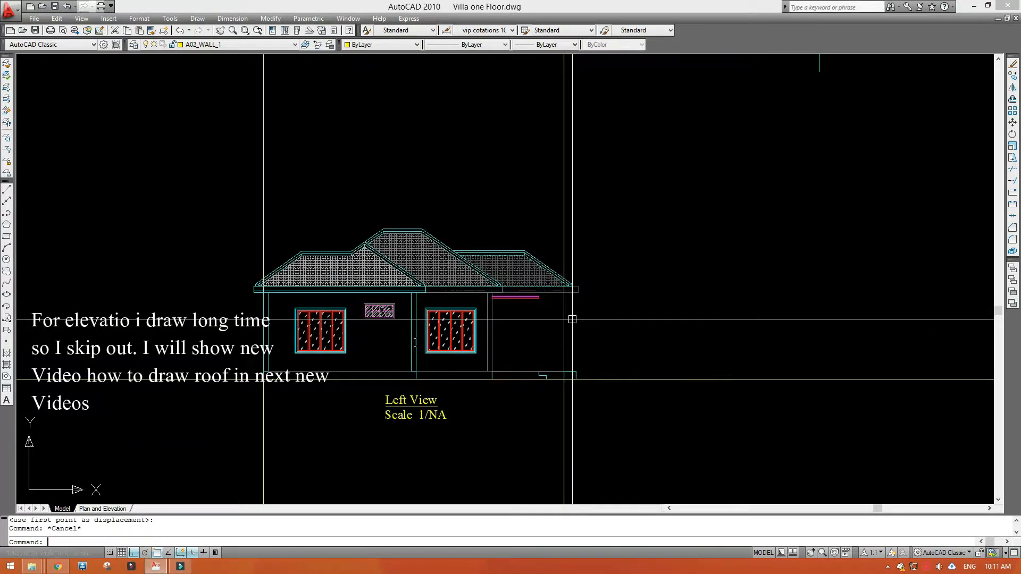
{"action": "type", "text": "e"}
{"action": "key", "text": "Return"}
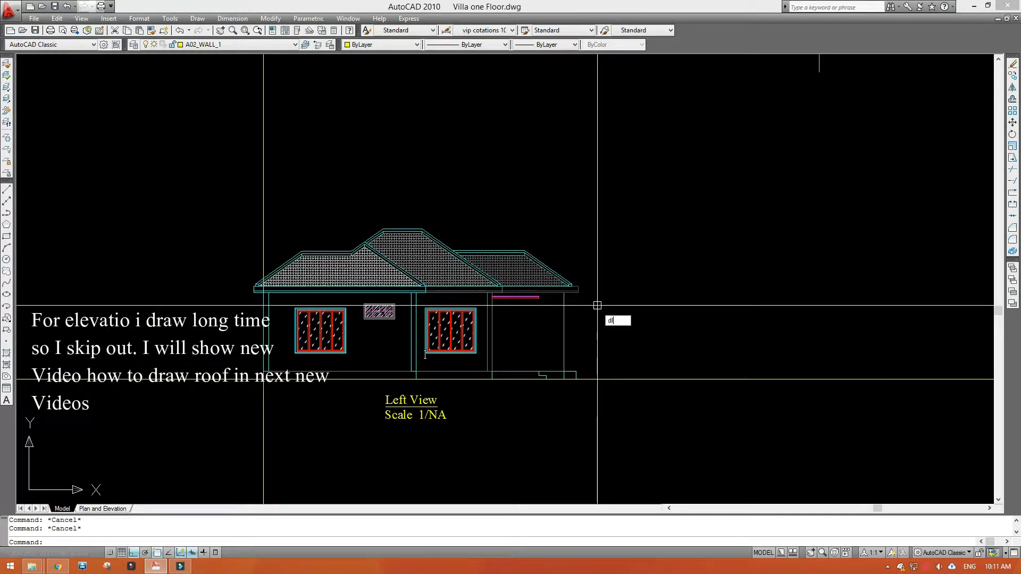
- Dimension the porch-end wall height in the Left View from the base line up to the eave
{"action": "key", "text": "Return"}
{"action": "scroll", "coordinate": [373, 359], "scroll_direction": "up", "scroll_amount": 4}
{"action": "left_click", "coordinate": [546, 392]}
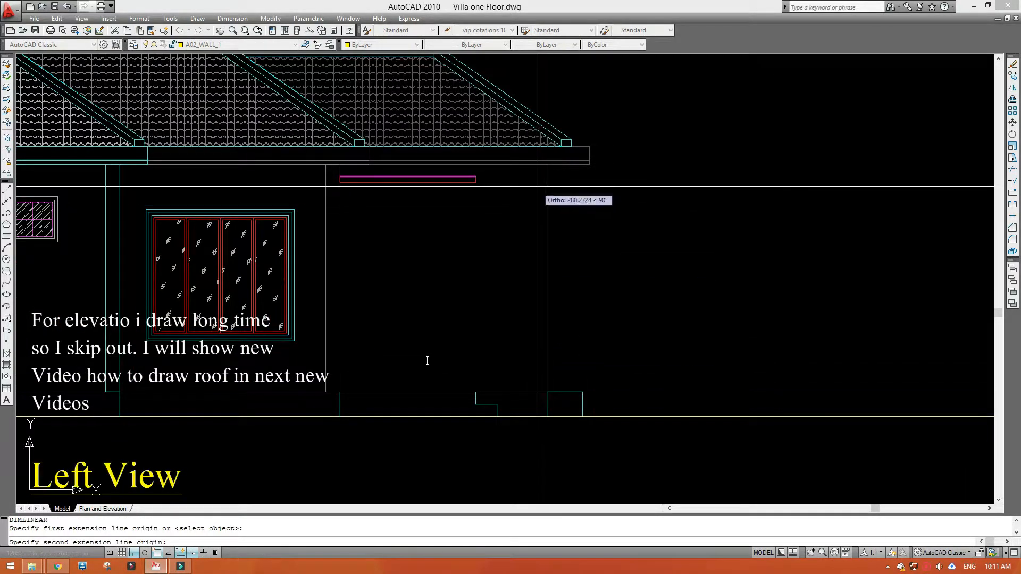
{"action": "left_click", "coordinate": [546, 165]}
{"action": "left_click", "coordinate": [672, 221]}
- Dimension the outer wall height in the Front View between the eave and the base line
{"action": "scroll", "coordinate": [671, 221], "scroll_direction": "down", "scroll_amount": 4}
{"action": "middle_click_drag", "start_coordinate": [611, 133], "coordinate": [728, 276]}
{"action": "scroll", "coordinate": [728, 276], "scroll_direction": "up", "scroll_amount": 8}
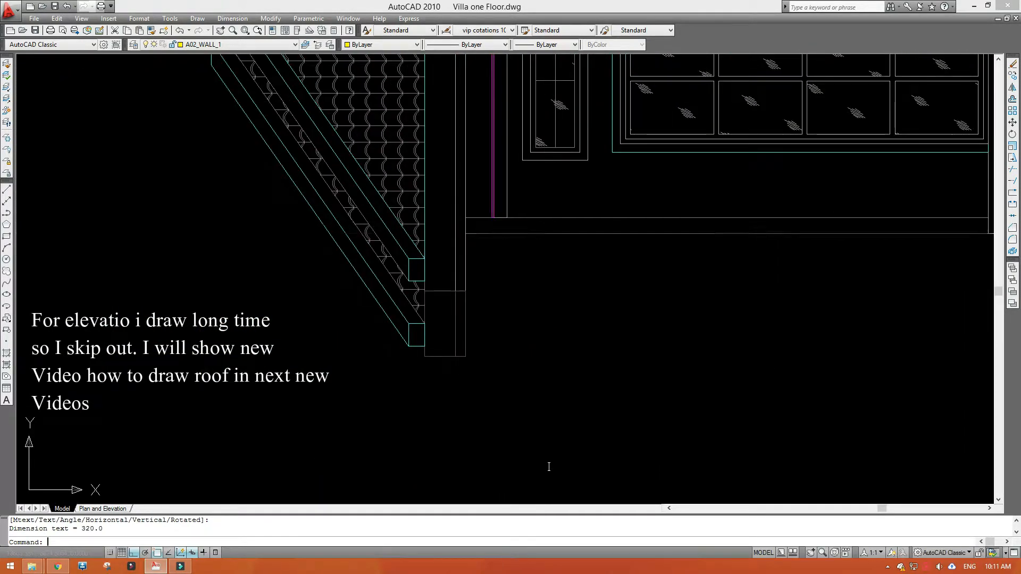
{"action": "key", "text": "Return"}
{"action": "left_click", "coordinate": [465, 233]}
{"action": "scroll", "coordinate": [571, 252], "scroll_direction": "down", "scroll_amount": 2}
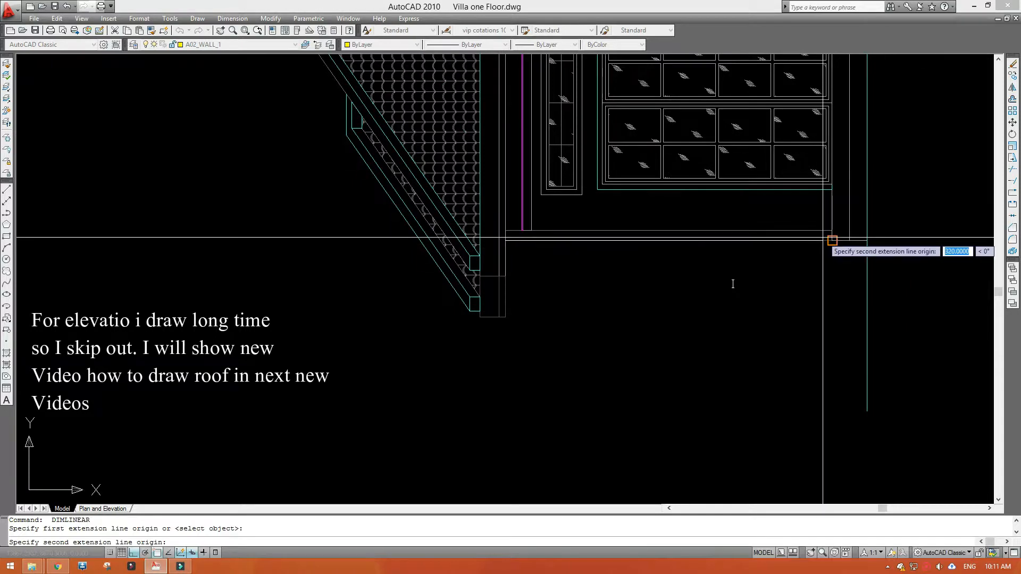
{"action": "left_click", "coordinate": [831, 239]}
{"action": "left_click", "coordinate": [733, 284]}
{"action": "scroll", "coordinate": [732, 285], "scroll_direction": "down", "scroll_amount": 6}
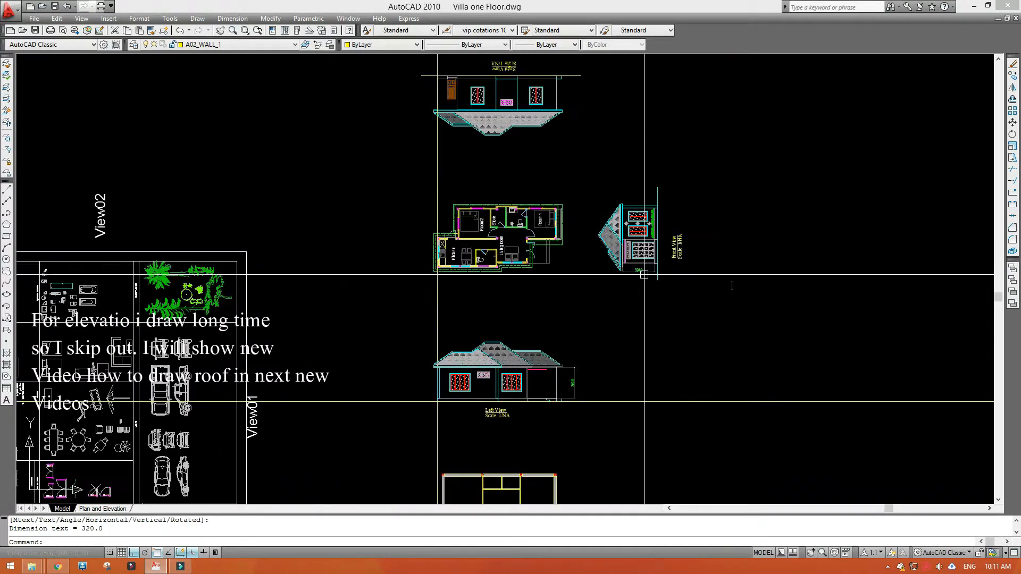
- Erase the wall-height dimensions from the Front View and the Left View
{"action": "key", "text": "Return"}
{"action": "scroll", "coordinate": [525, 326], "scroll_direction": "up", "scroll_amount": 4}
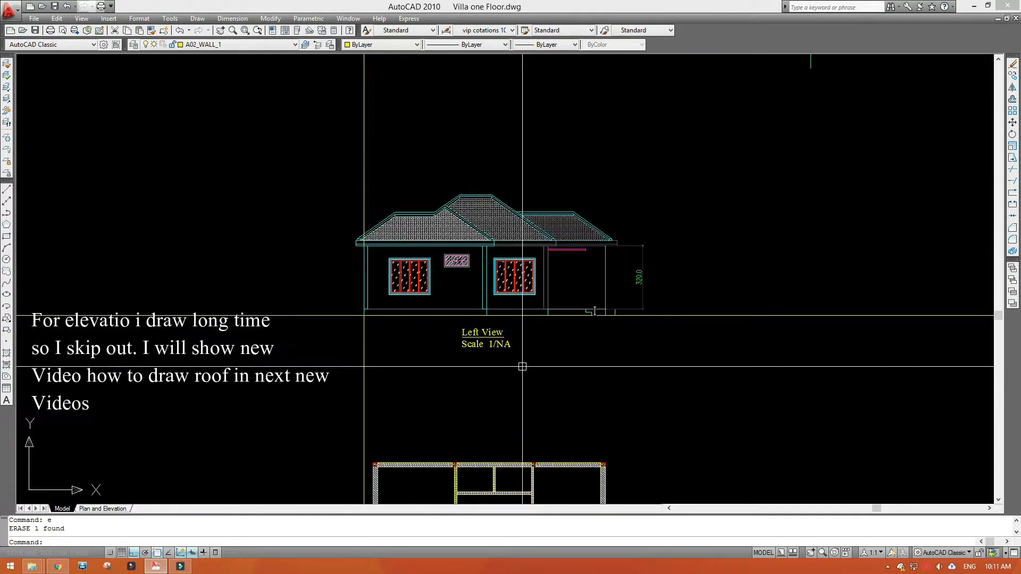
{"action": "left_click", "coordinate": [629, 317]}
{"action": "scroll", "coordinate": [629, 317], "scroll_direction": "down", "scroll_amount": 4}
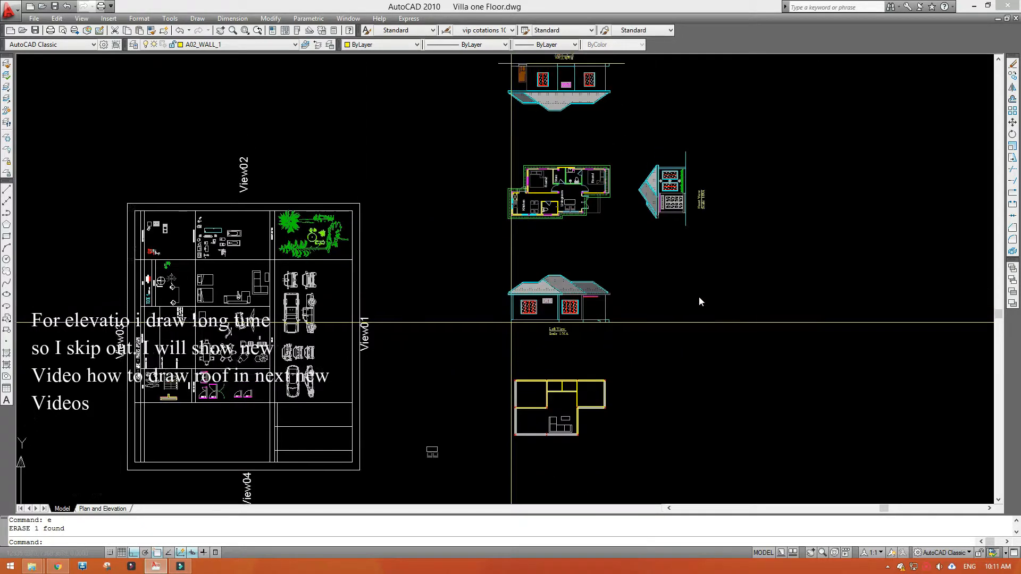
- Erase the horizontal construction line at the Left View's ground and the small wall plan beneath that view
{"action": "type", "text": "e"}
{"action": "key", "text": "Return"}
{"action": "middle_click_drag", "start_coordinate": [470, 368], "coordinate": [485, 292]}
{"action": "left_click", "coordinate": [501, 283]}
{"action": "left_click", "coordinate": [639, 387]}
{"action": "type", "text": "e"}
{"action": "key", "text": "Return"}
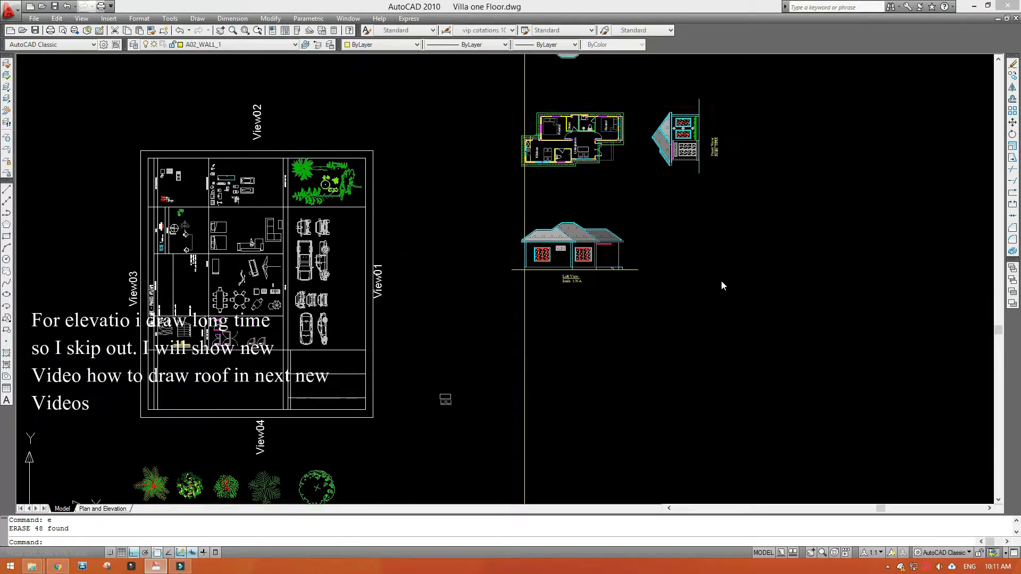
- Move the floor plan with its three elevations horizontally away from the remaining vertical construction line and the symbol sheet
{"action": "scroll", "coordinate": [720, 279], "scroll_direction": "down", "scroll_amount": 2}
{"action": "left_click", "coordinate": [510, 172]}
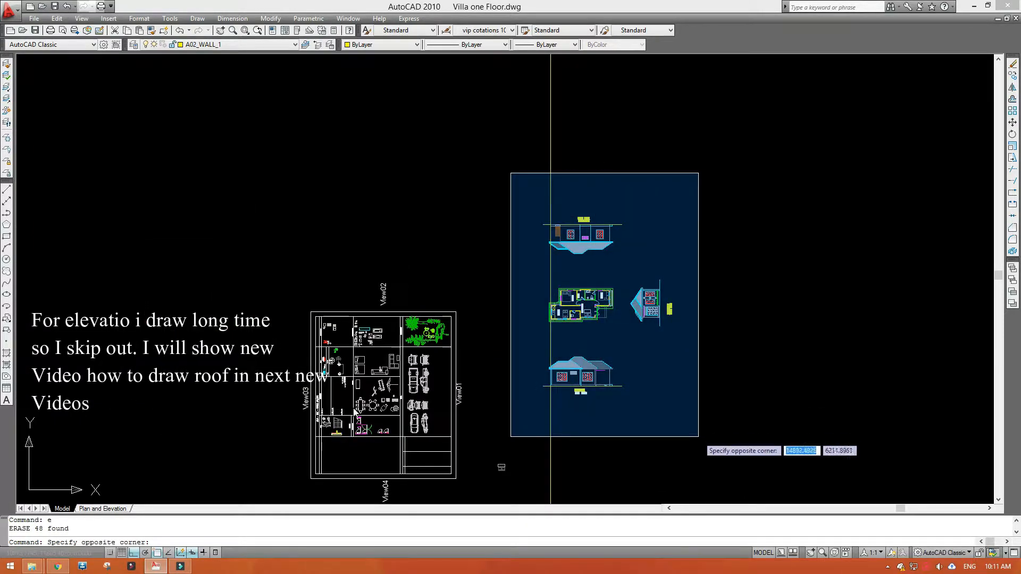
{"action": "left_click", "coordinate": [671, 437]}
{"action": "left_click", "coordinate": [701, 243]}
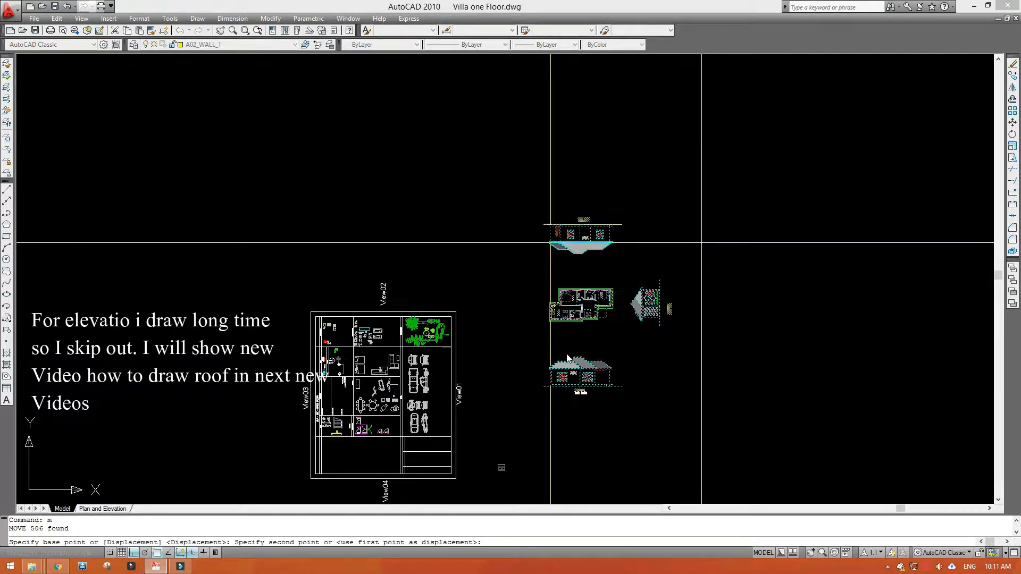
{"action": "left_click", "coordinate": [762, 237]}
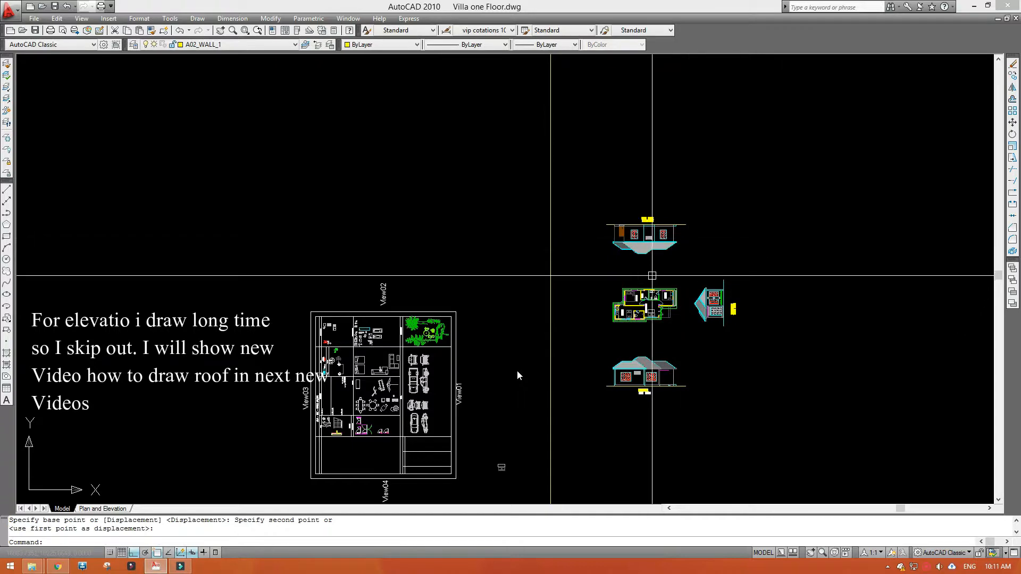
- Erase the remaining vertical construction line between the symbol sheet and the floor plan
{"action": "middle_click_drag", "start_coordinate": [651, 234], "coordinate": [437, 212]}
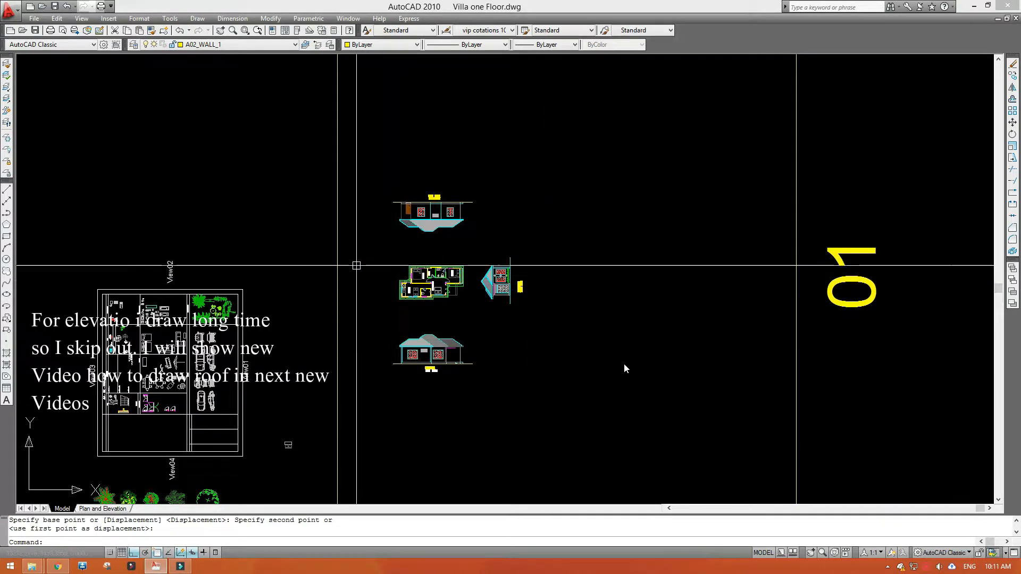
{"action": "left_click", "coordinate": [351, 267]}
{"action": "left_click", "coordinate": [318, 282]}
{"action": "left_click", "coordinate": [371, 269]}
{"action": "scroll", "coordinate": [321, 293], "scroll_direction": "down", "scroll_amount": 5}
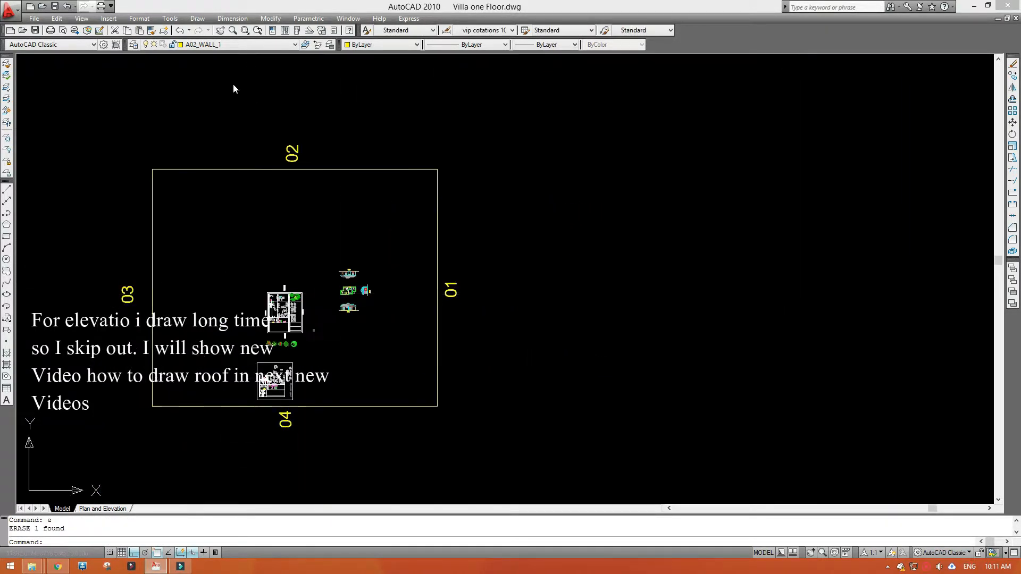
- Restore the saved model view 03
{"action": "middle_click_drag", "start_coordinate": [313, 290], "coordinate": [480, 283]}
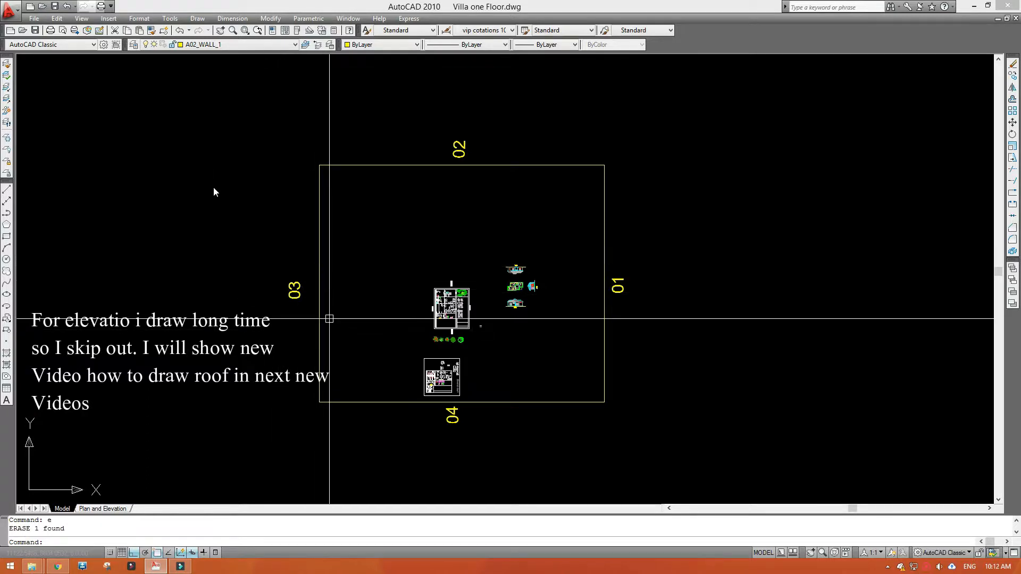
{"action": "type", "text": "v"}
{"action": "key", "text": "Return"}
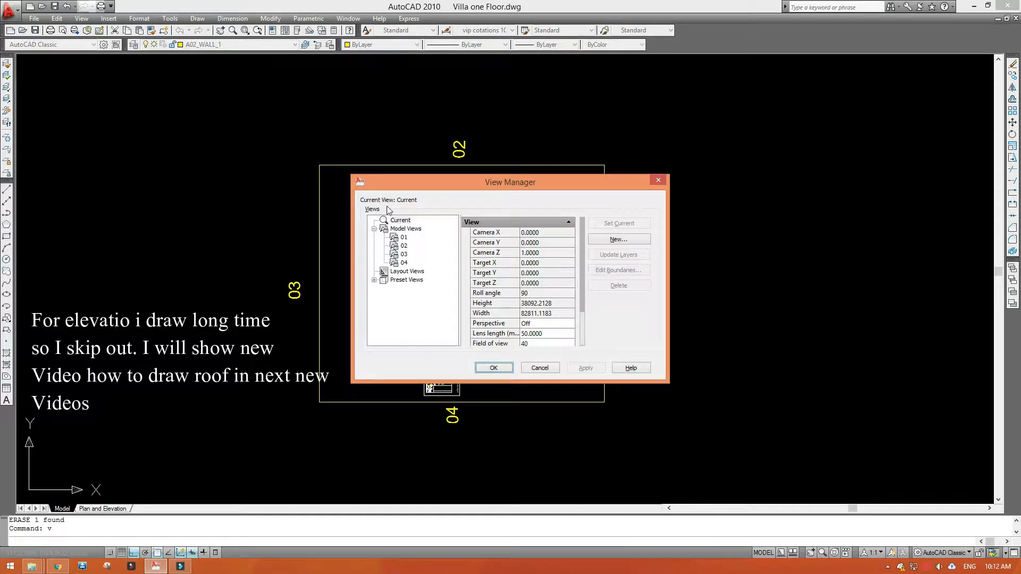
{"action": "left_click", "coordinate": [404, 255]}
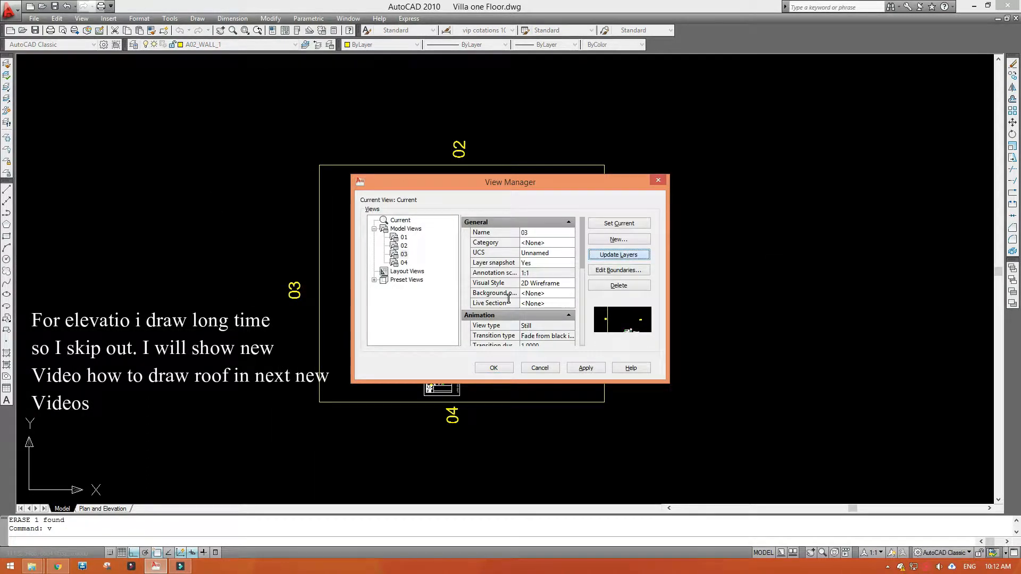
{"action": "key", "text": "Return"}
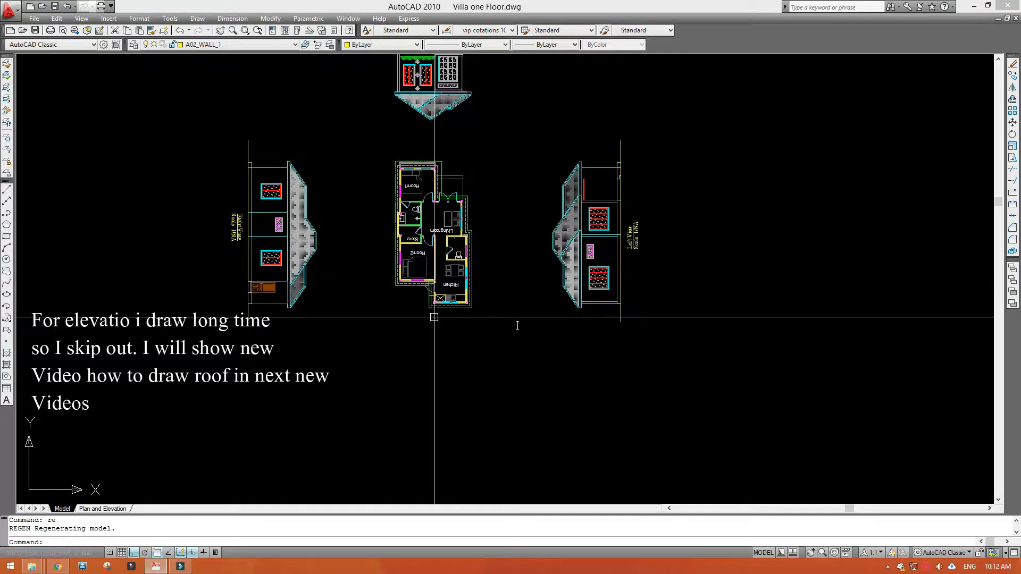
- Draw vertical construction lines through Room2's outer column corner and the Kitchen's outer column edge
{"action": "key", "text": "Return"}
{"action": "type", "text": "v"}
{"action": "key", "text": "Return"}
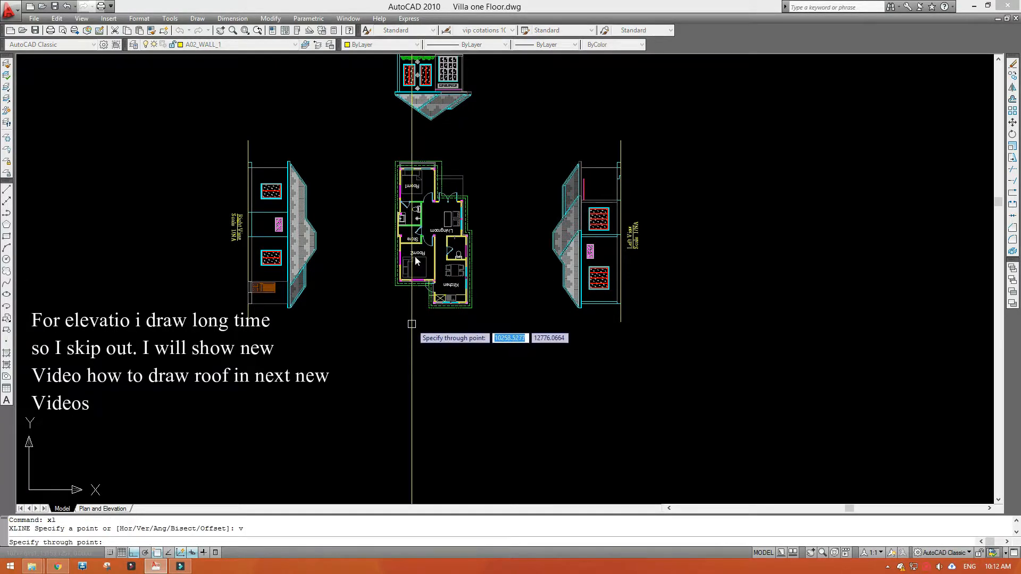
{"action": "scroll", "coordinate": [413, 319], "scroll_direction": "up", "scroll_amount": 5}
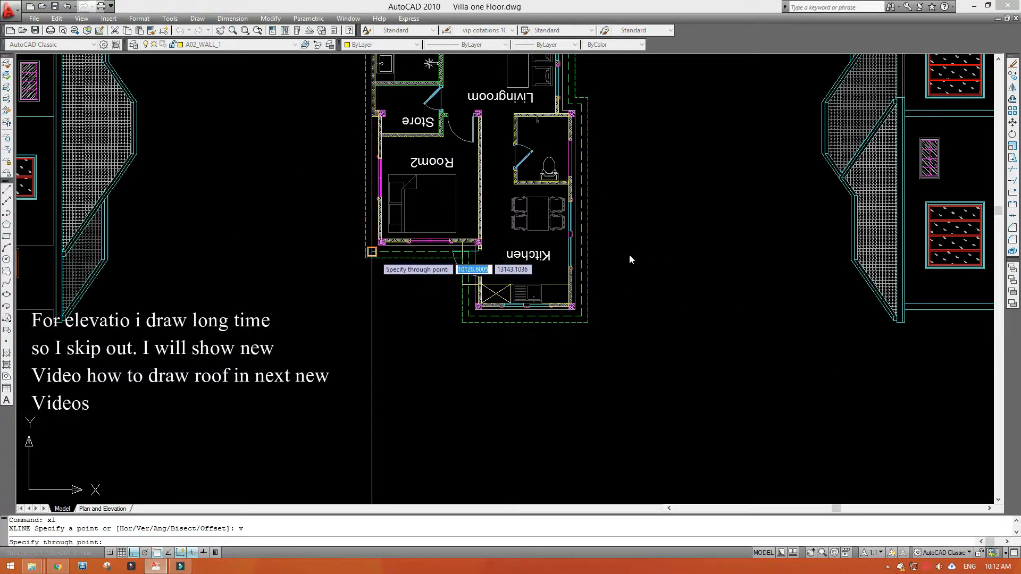
{"action": "scroll", "coordinate": [374, 253], "scroll_direction": "up", "scroll_amount": 5}
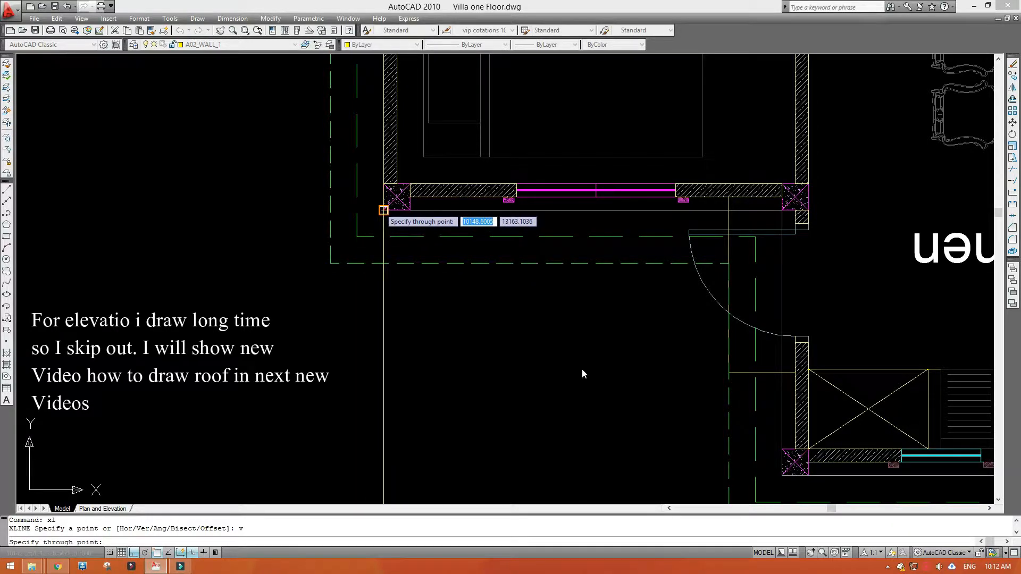
{"action": "left_click", "coordinate": [384, 210]}
{"action": "scroll", "coordinate": [381, 210], "scroll_direction": "down", "scroll_amount": 5}
{"action": "scroll", "coordinate": [511, 256], "scroll_direction": "up", "scroll_amount": 5}
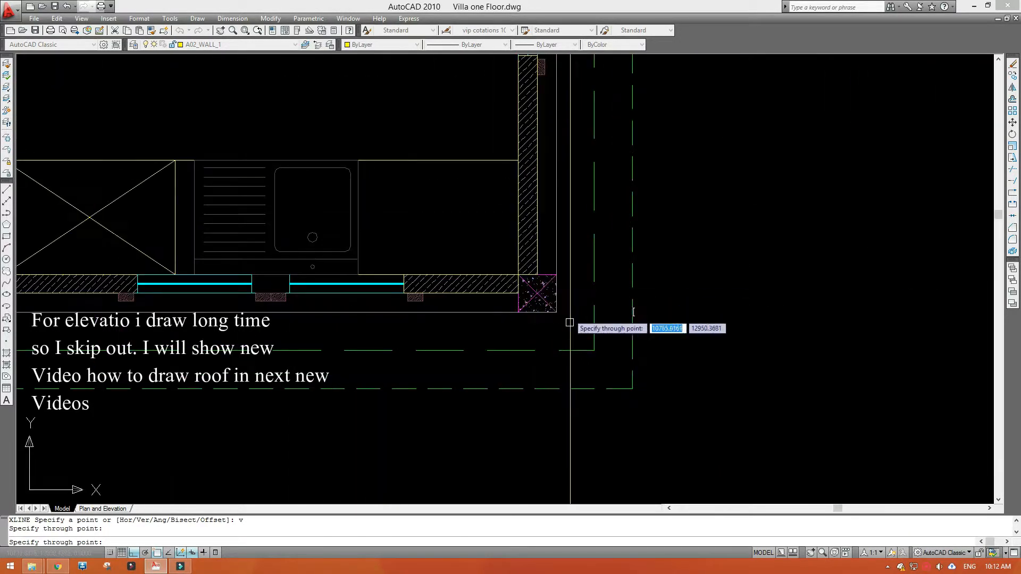
{"action": "left_click", "coordinate": [556, 293]}
{"action": "key", "text": "Return"}
{"action": "scroll", "coordinate": [555, 294], "scroll_direction": "down", "scroll_amount": 7}
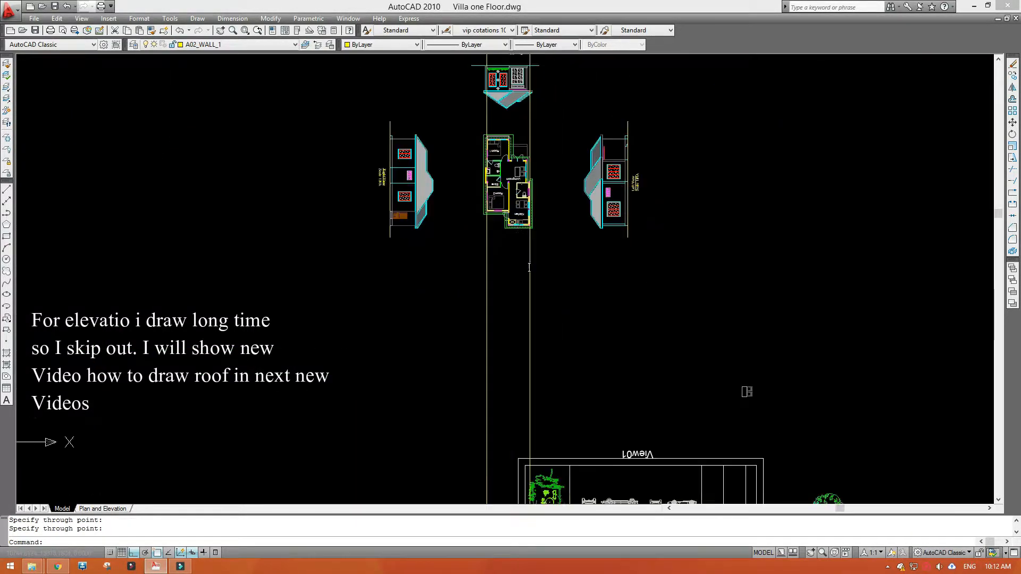
- Draw a horizontal construction line below the floor plan, crossing the two vertical construction lines, and regenerate the drawing
{"action": "scroll", "coordinate": [552, 254], "scroll_direction": "up", "scroll_amount": 2}
{"action": "key", "text": "Escape"}
{"action": "type", "text": "x"}
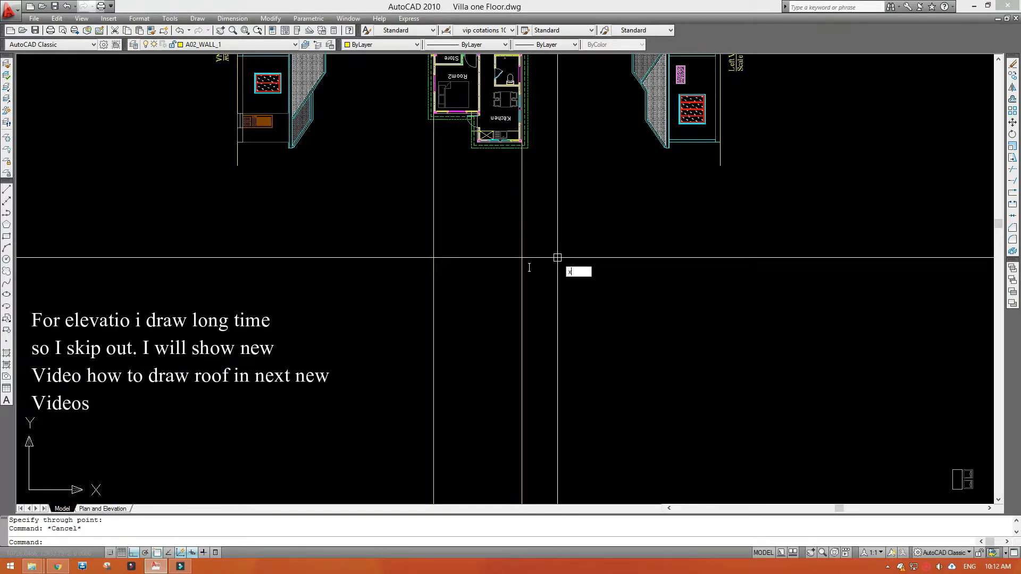
{"action": "type", "text": "h"}
{"action": "key", "text": "Return"}
{"action": "scroll", "coordinate": [559, 262], "scroll_direction": "down", "scroll_amount": 2}
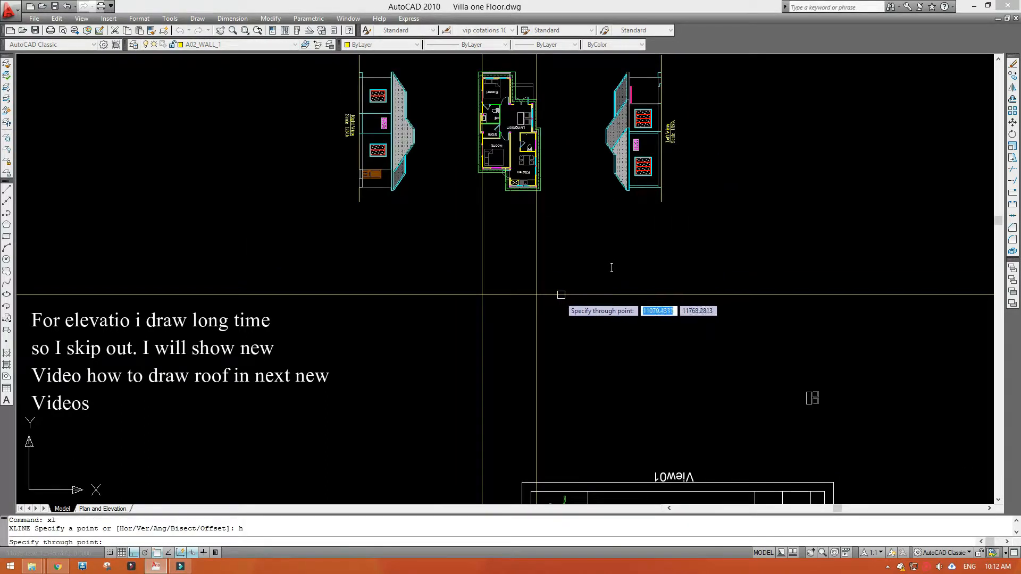
{"action": "left_click", "coordinate": [566, 306]}
{"action": "key", "text": "Return"}
{"action": "middle_click_drag", "start_coordinate": [565, 306], "coordinate": [551, 317]}
{"action": "middle_click_drag", "start_coordinate": [559, 243], "coordinate": [555, 266]}
{"action": "key", "text": "Escape"}
{"action": "type", "text": "re"}
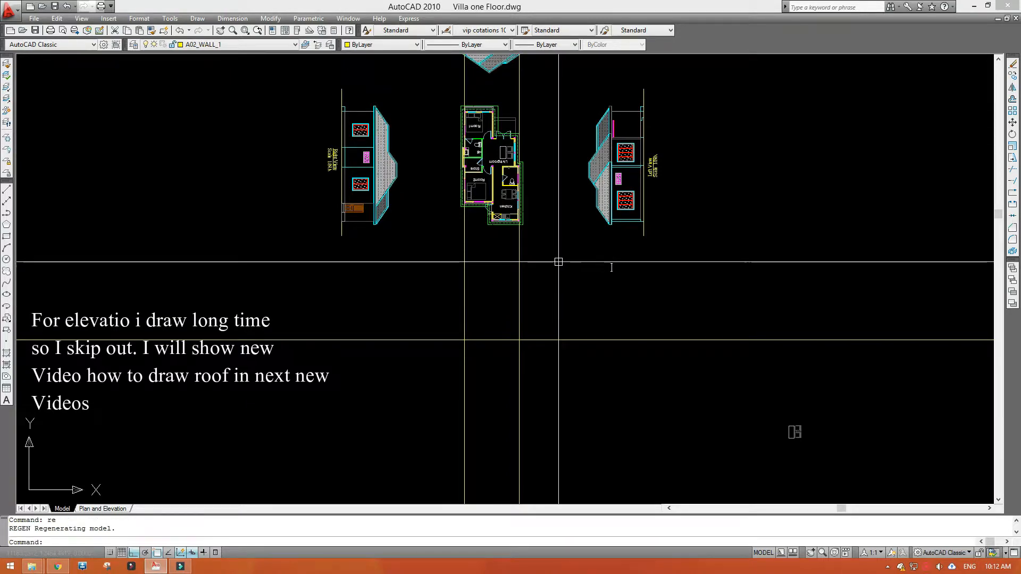
{"action": "middle_click_drag", "start_coordinate": [558, 261], "coordinate": [549, 319]}
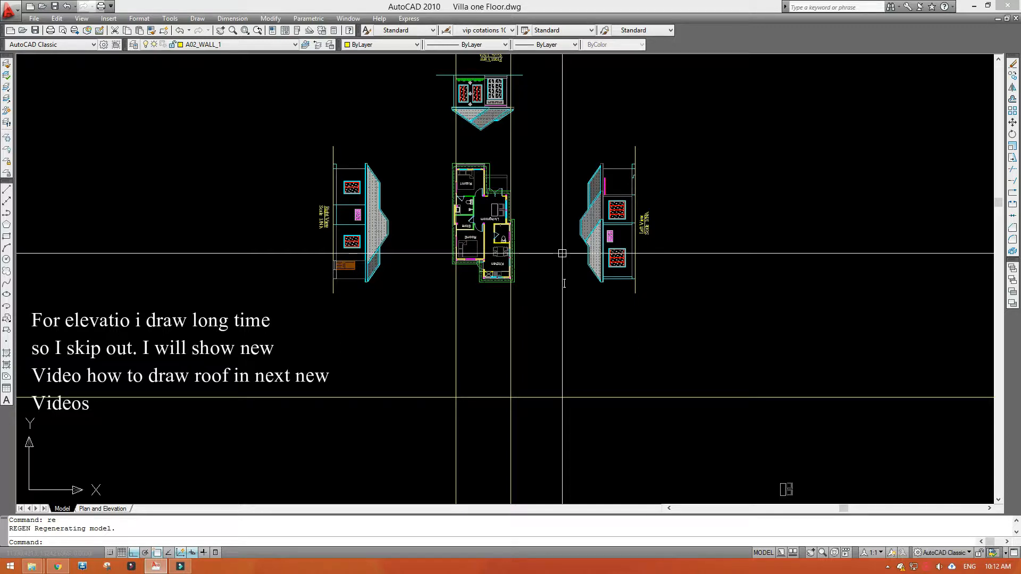
- Offset the horizontal construction line upward by 34, the distance picked between the Left View's wall base and ground line
{"action": "scroll", "coordinate": [562, 254], "scroll_direction": "down", "scroll_amount": 2}
{"action": "scroll", "coordinate": [502, 259], "scroll_direction": "up", "scroll_amount": 2}
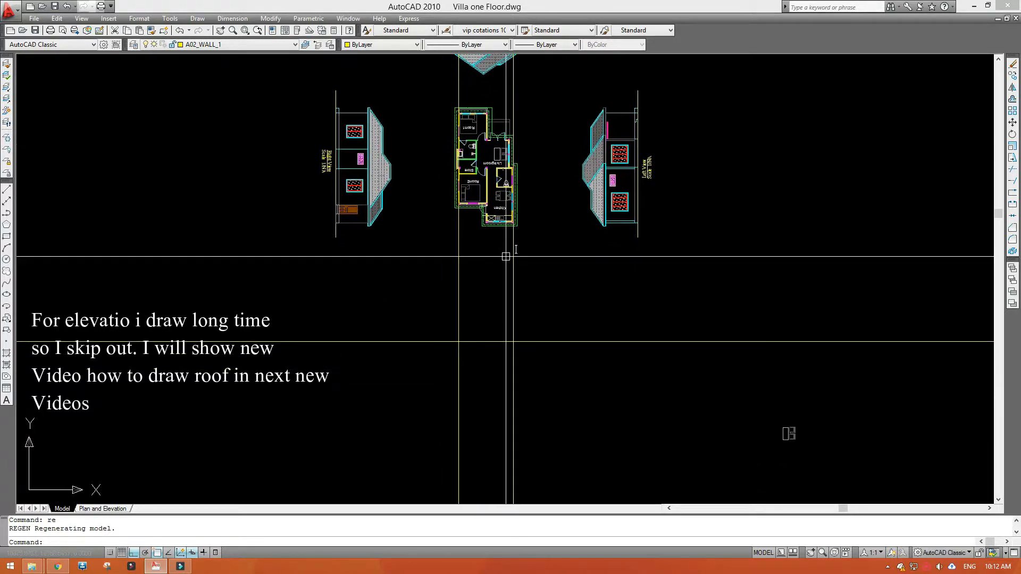
{"action": "type", "text": "o"}
{"action": "key", "text": "Return"}
{"action": "scroll", "coordinate": [499, 281], "scroll_direction": "up", "scroll_amount": 2}
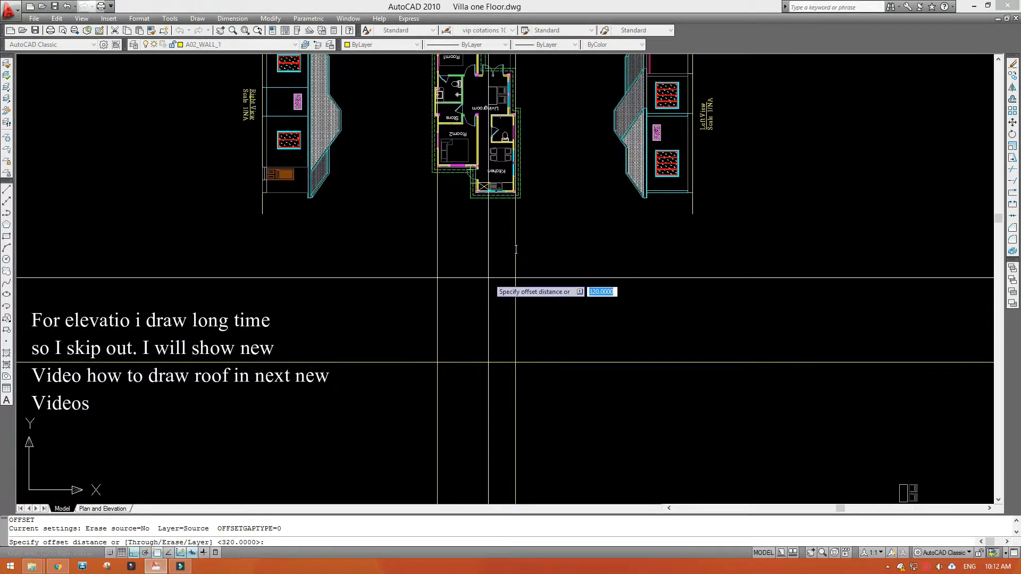
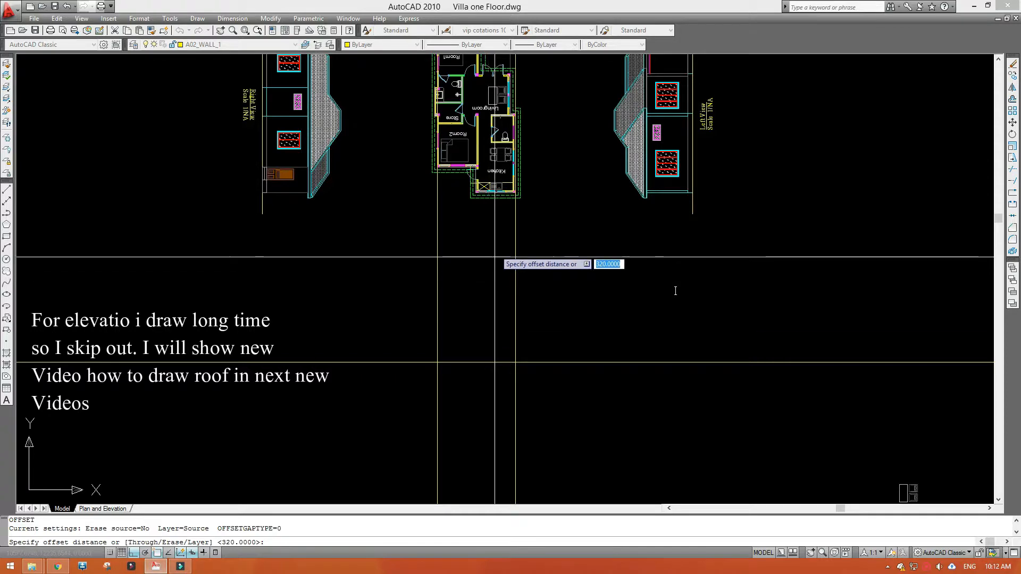
{"action": "scroll", "coordinate": [676, 291], "scroll_direction": "down", "scroll_amount": 2}
{"action": "scroll", "coordinate": [348, 254], "scroll_direction": "up", "scroll_amount": 2}
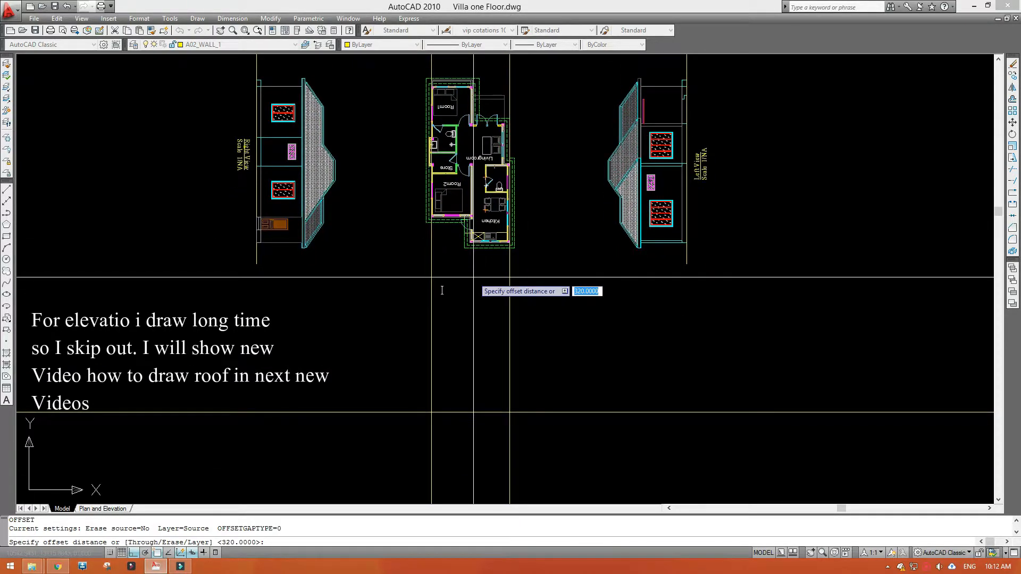
{"action": "middle_click_drag", "start_coordinate": [479, 201], "coordinate": [483, 327]}
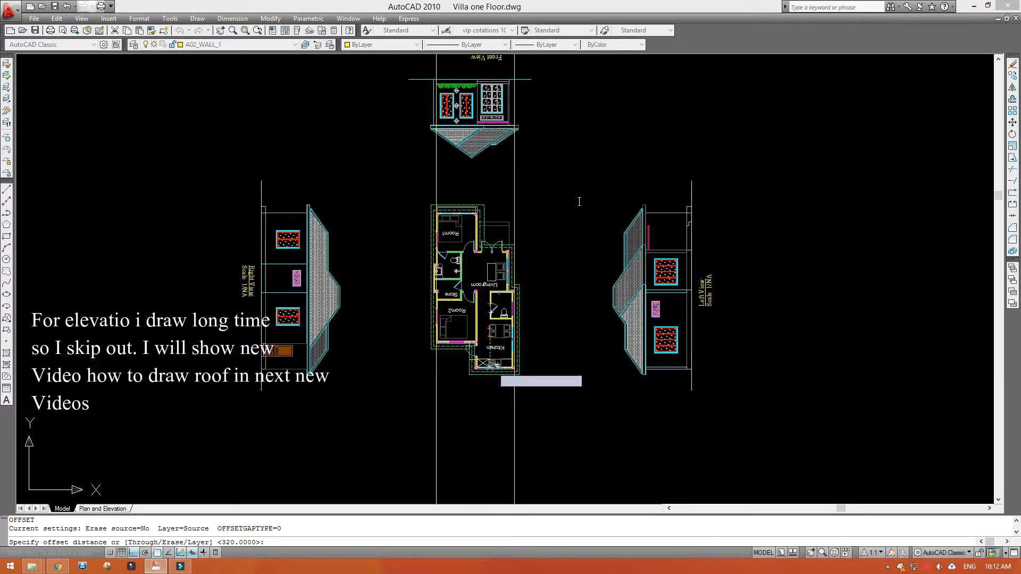
{"action": "middle_click_drag", "start_coordinate": [494, 367], "coordinate": [489, 186]}
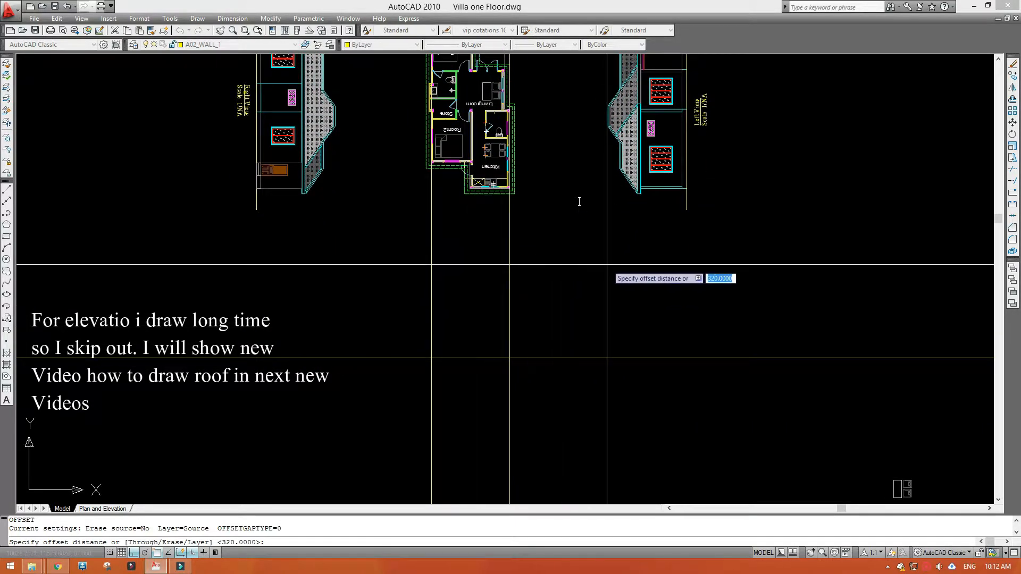
{"action": "scroll", "coordinate": [678, 202], "scroll_direction": "up", "scroll_amount": 5}
{"action": "scroll", "coordinate": [704, 171], "scroll_direction": "up", "scroll_amount": 3}
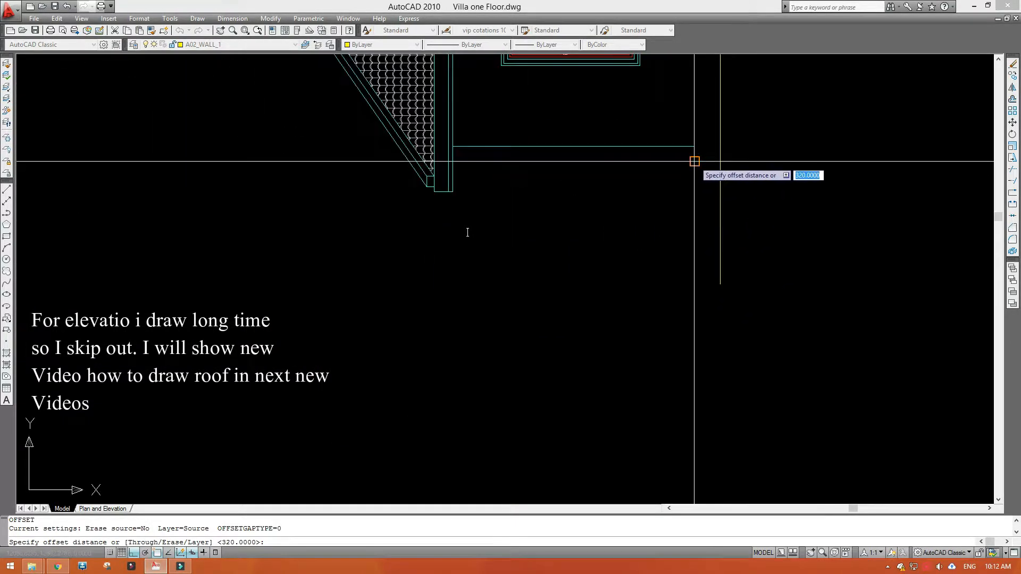
{"action": "left_click", "coordinate": [694, 160]}
{"action": "left_click", "coordinate": [718, 160]}
{"action": "scroll", "coordinate": [712, 163], "scroll_direction": "down", "scroll_amount": 10}
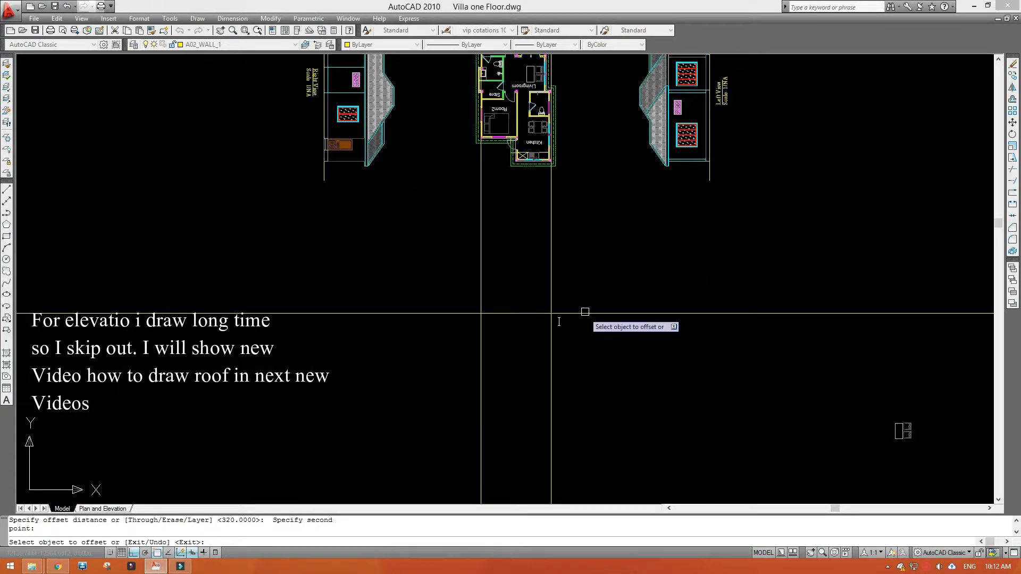
{"action": "left_click", "coordinate": [584, 312]}
{"action": "left_click", "coordinate": [592, 269]}
{"action": "key", "text": "Escape"}
- Offset a horizontal construction line upward by the wall height picked on the Left View, from its base to the roof fascia
{"action": "scroll", "coordinate": [656, 189], "scroll_direction": "up", "scroll_amount": 2}
{"action": "middle_click_drag", "start_coordinate": [656, 189], "coordinate": [659, 263]}
{"action": "key", "text": "Return"}
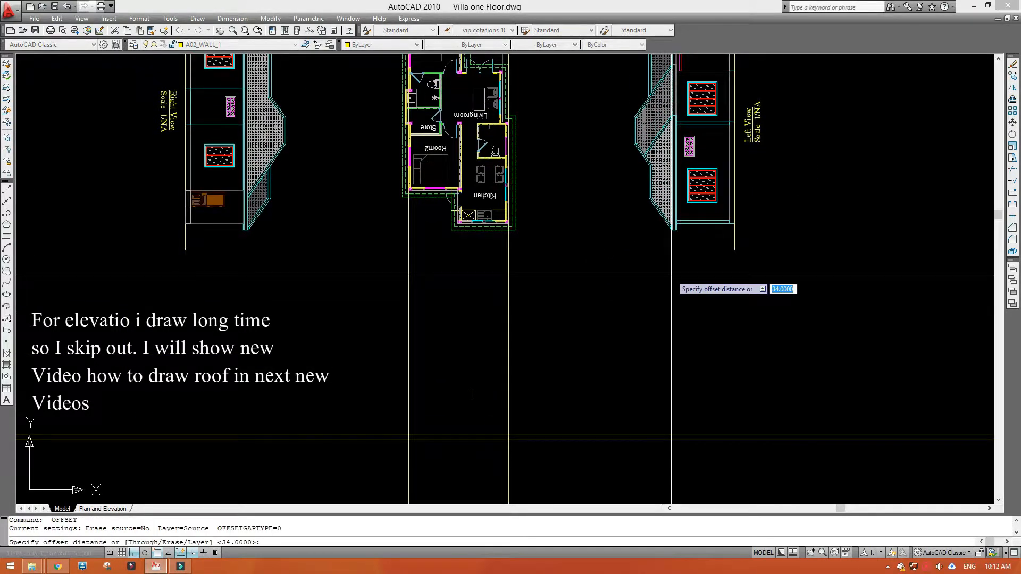
{"action": "scroll", "coordinate": [717, 221], "scroll_direction": "up", "scroll_amount": 8}
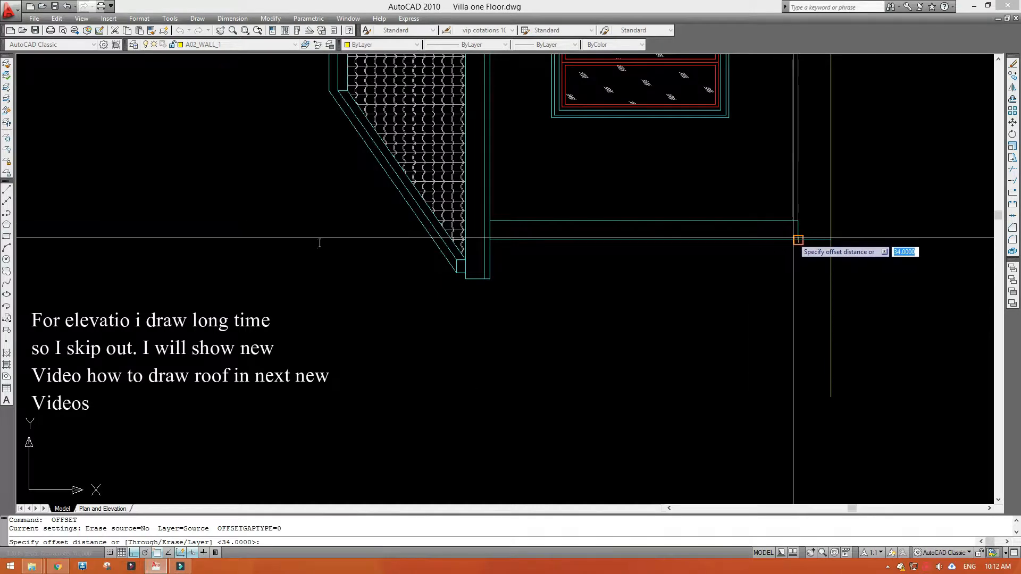
{"action": "left_click", "coordinate": [798, 241]}
{"action": "left_click", "coordinate": [491, 240]}
{"action": "scroll", "coordinate": [497, 239], "scroll_direction": "down", "scroll_amount": 8}
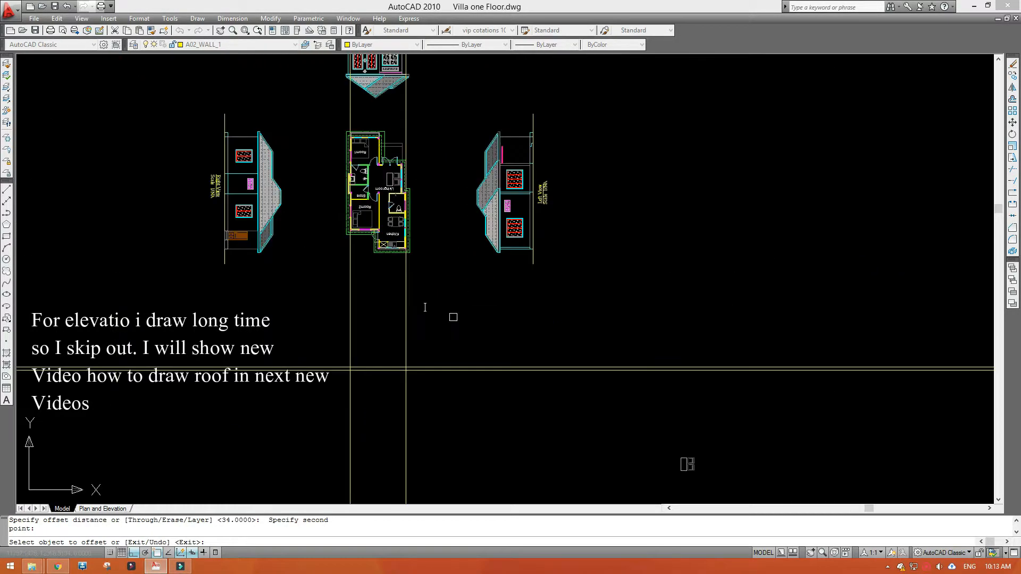
{"action": "middle_click_drag", "start_coordinate": [415, 375], "coordinate": [446, 299]}
{"action": "scroll", "coordinate": [446, 298], "scroll_direction": "up", "scroll_amount": 1}
{"action": "scroll", "coordinate": [444, 296], "scroll_direction": "up", "scroll_amount": 1}
{"action": "key", "text": "Escape"}
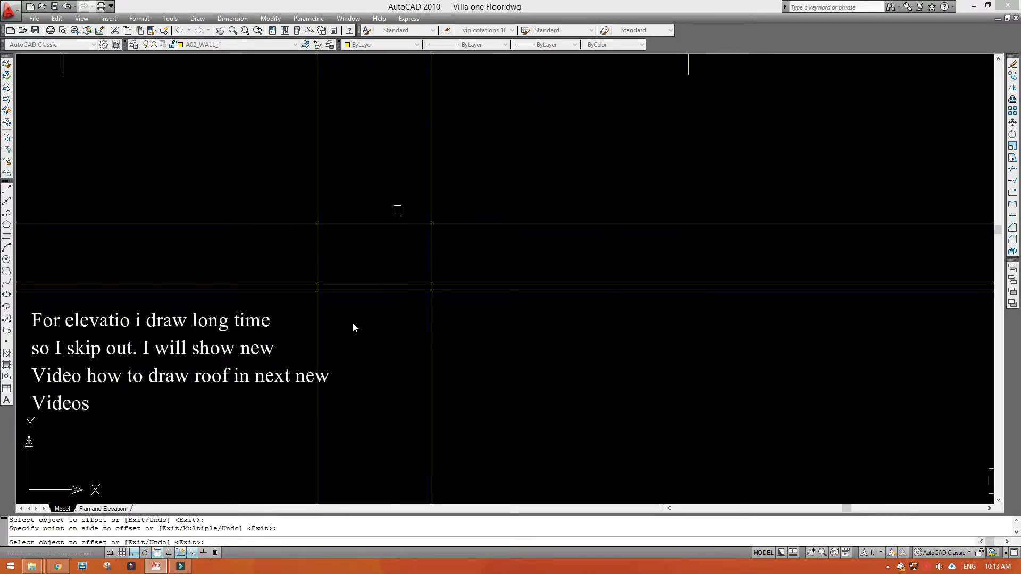
{"action": "scroll", "coordinate": [353, 322], "scroll_direction": "down", "scroll_amount": 3}
{"action": "scroll", "coordinate": [662, 303], "scroll_direction": "up", "scroll_amount": 1}
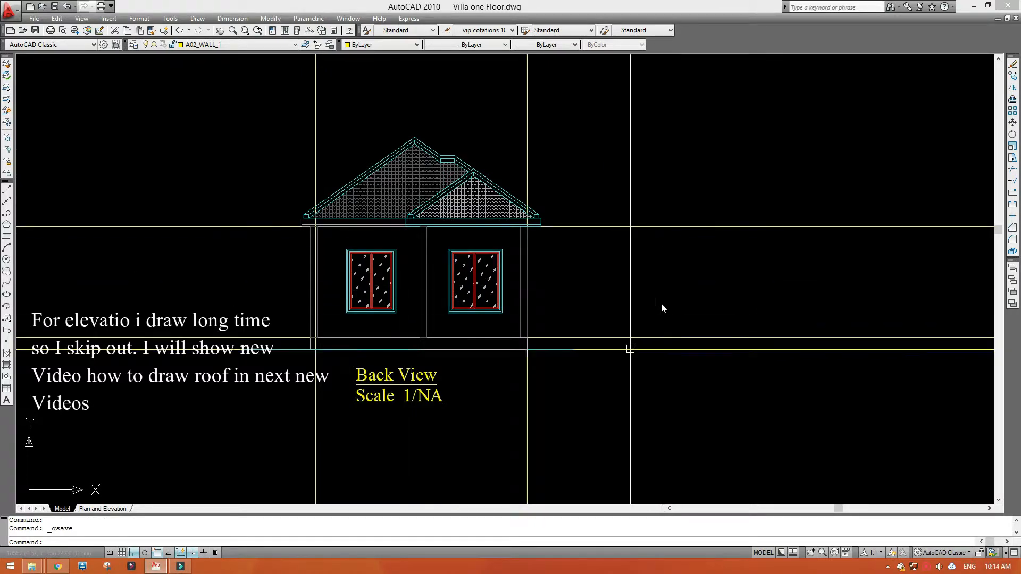
- Examine the Back View elevation together with the floor plan and the Front, Right and Left Views
{"action": "scroll", "coordinate": [527, 141], "scroll_direction": "down", "scroll_amount": 2}
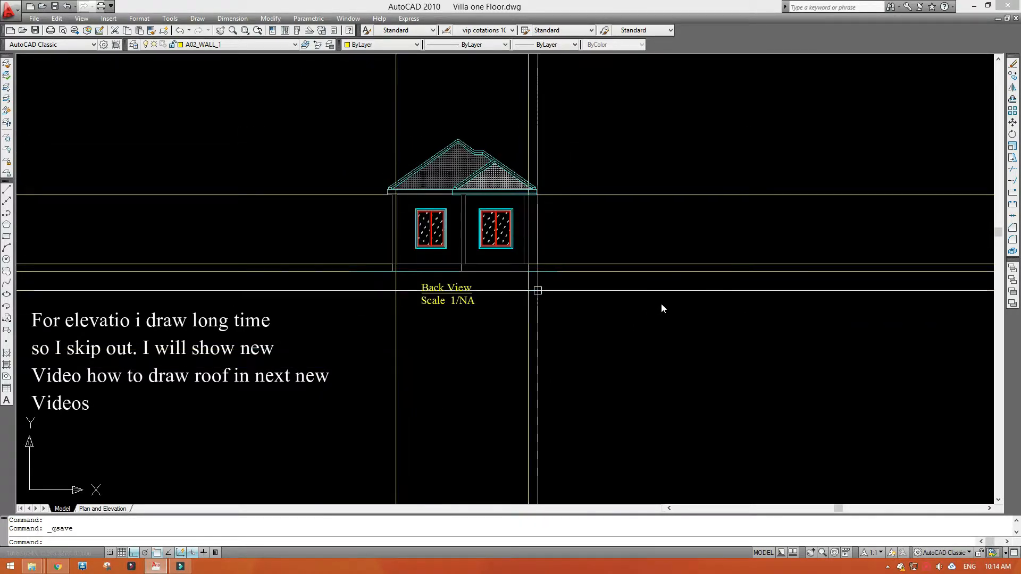
{"action": "scroll", "coordinate": [471, 143], "scroll_direction": "down", "scroll_amount": 5}
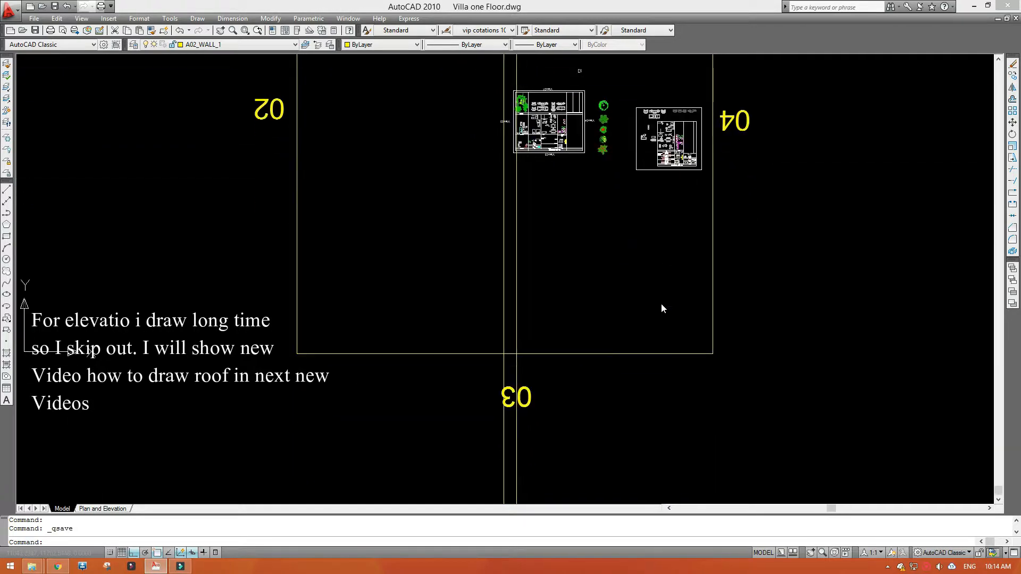
{"action": "scroll", "coordinate": [525, 177], "scroll_direction": "up", "scroll_amount": 7}
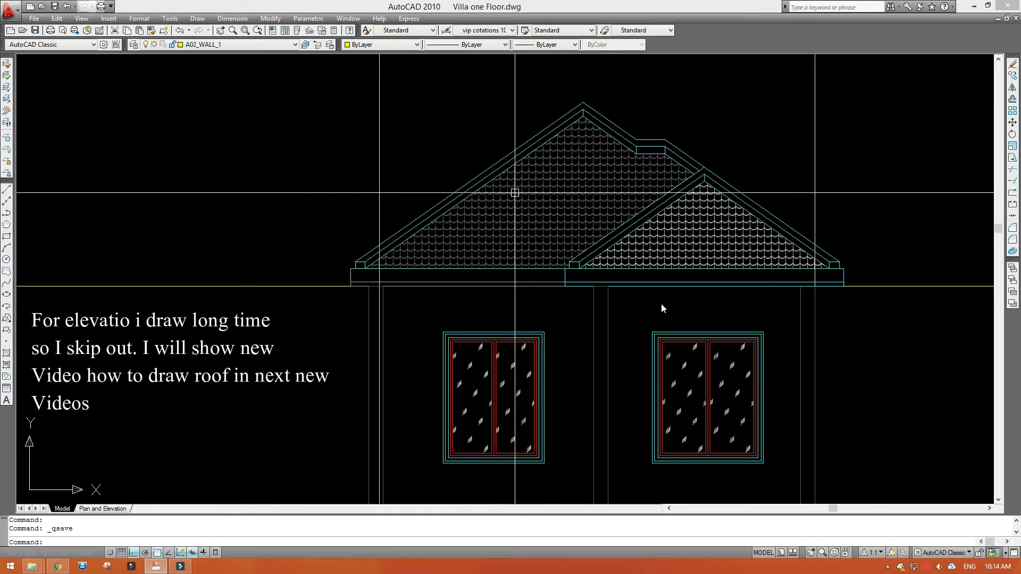
{"action": "scroll", "coordinate": [662, 309], "scroll_direction": "down", "scroll_amount": 6}
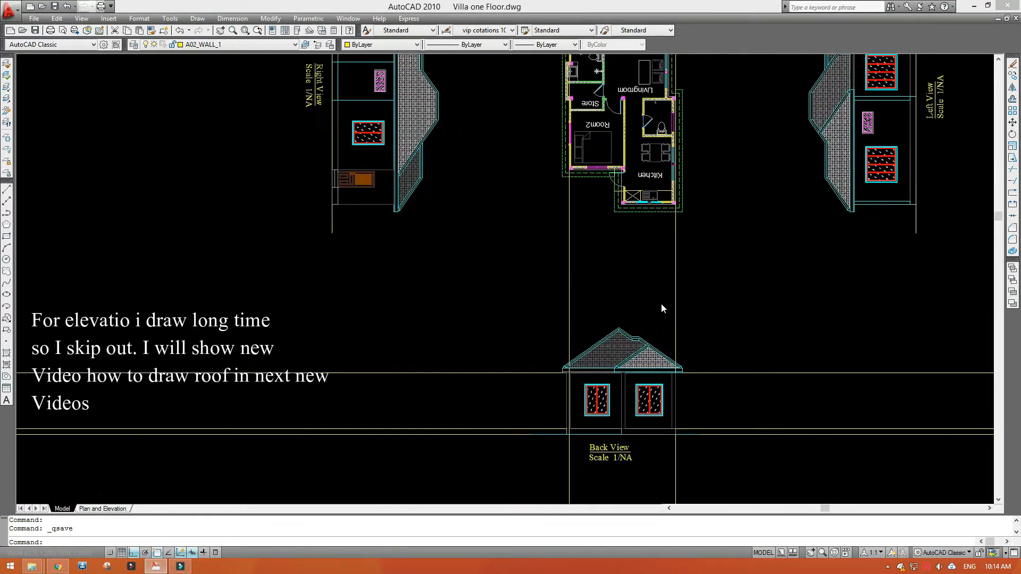
{"action": "scroll", "coordinate": [662, 308], "scroll_direction": "up", "scroll_amount": 5}
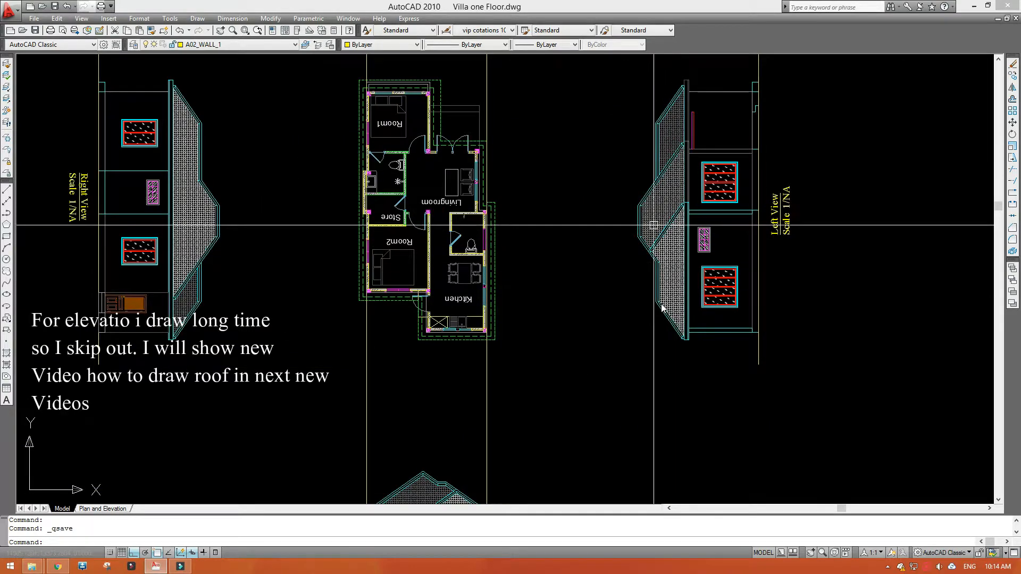
{"action": "middle_click_drag", "start_coordinate": [452, 92], "coordinate": [448, 329]}
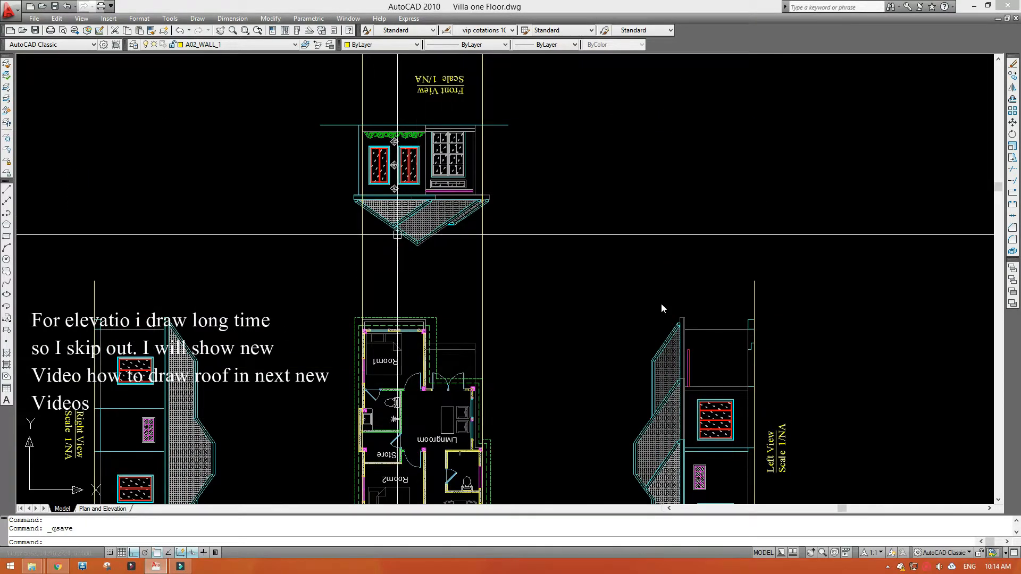
{"action": "middle_click_drag", "start_coordinate": [266, 363], "coordinate": [330, 130]}
{"action": "scroll", "coordinate": [317, 173], "scroll_direction": "down", "scroll_amount": 2}
{"action": "middle_click_drag", "start_coordinate": [394, 352], "coordinate": [371, 168]}
{"action": "scroll", "coordinate": [371, 168], "scroll_direction": "down", "scroll_amount": 2}
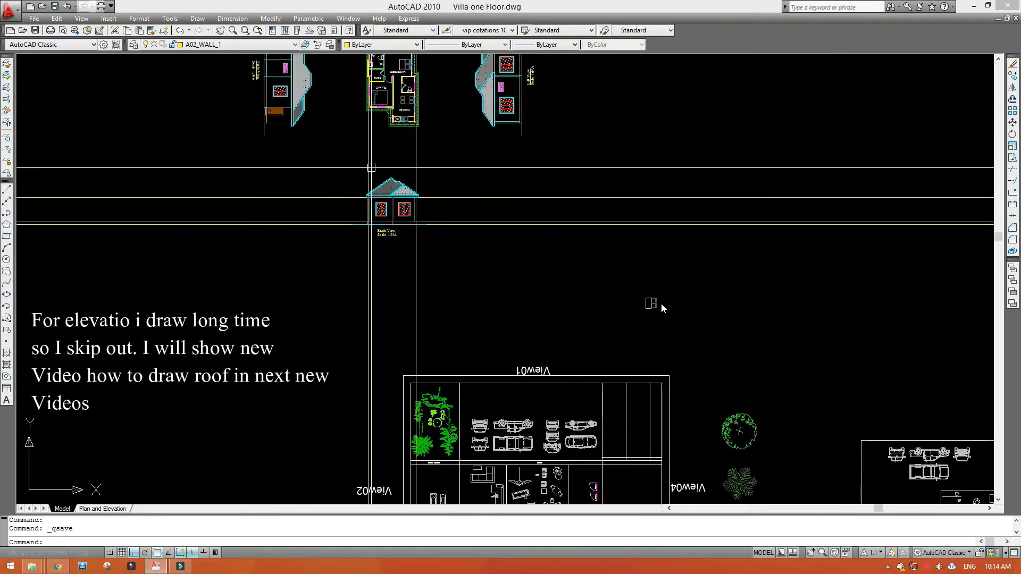
{"action": "scroll", "coordinate": [383, 218], "scroll_direction": "up", "scroll_amount": 6}
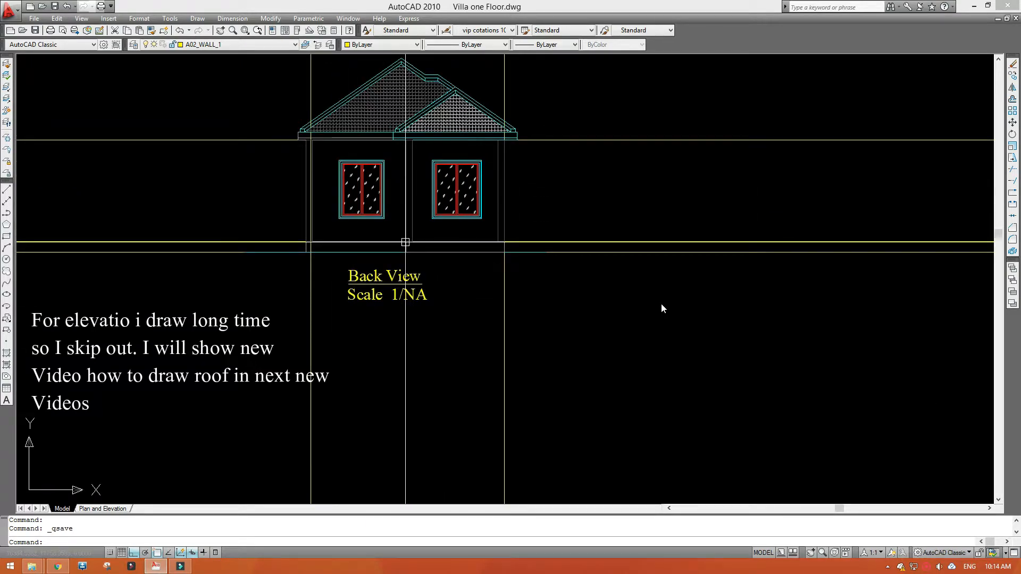
{"action": "scroll", "coordinate": [405, 242], "scroll_direction": "down", "scroll_amount": 5}
- Erase the horizontal and vertical construction lines running through the Back View and floor plan
{"action": "scroll", "coordinate": [417, 212], "scroll_direction": "up", "scroll_amount": 3}
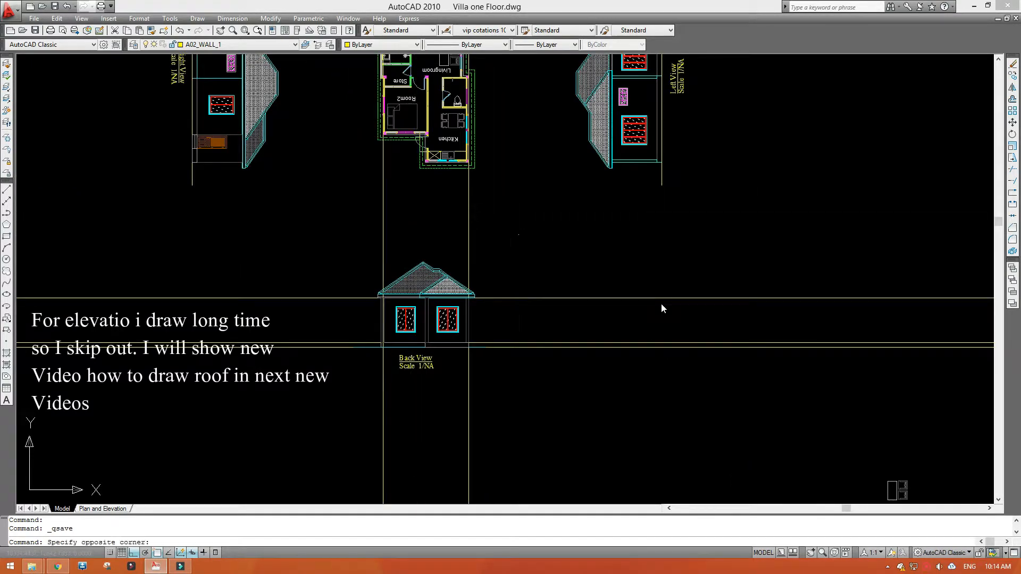
{"action": "left_click", "coordinate": [554, 238]}
{"action": "type", "text": "e"}
{"action": "key", "text": "Return"}
{"action": "scroll", "coordinate": [524, 266], "scroll_direction": "down", "scroll_amount": 2}
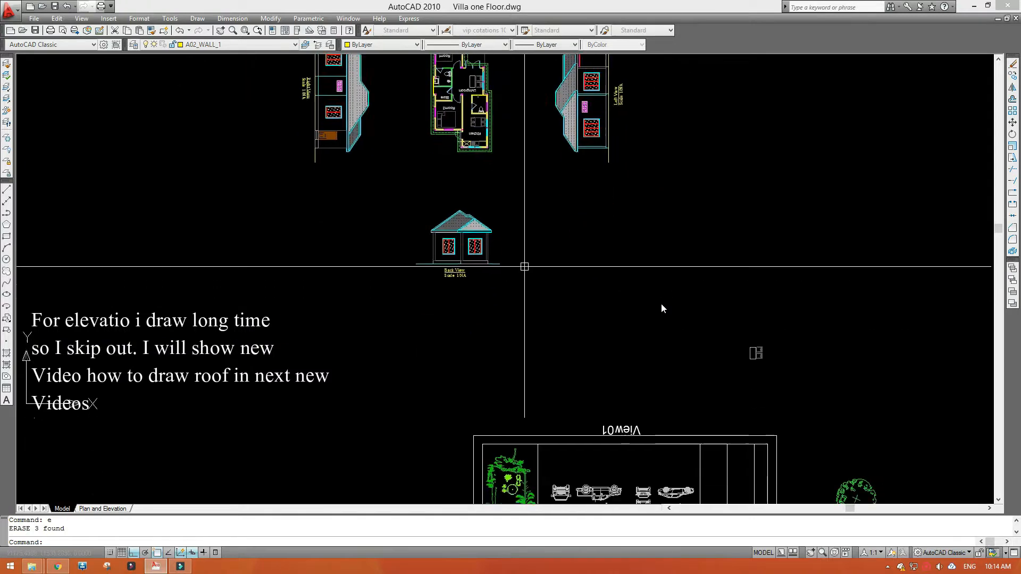
- Move the Back View with its title straight down, away from the floor plan towards the View01 sheet
{"action": "left_click", "coordinate": [383, 186]}
{"action": "left_click", "coordinate": [528, 337]}
{"action": "type", "text": "m"}
{"action": "key", "text": "Return"}
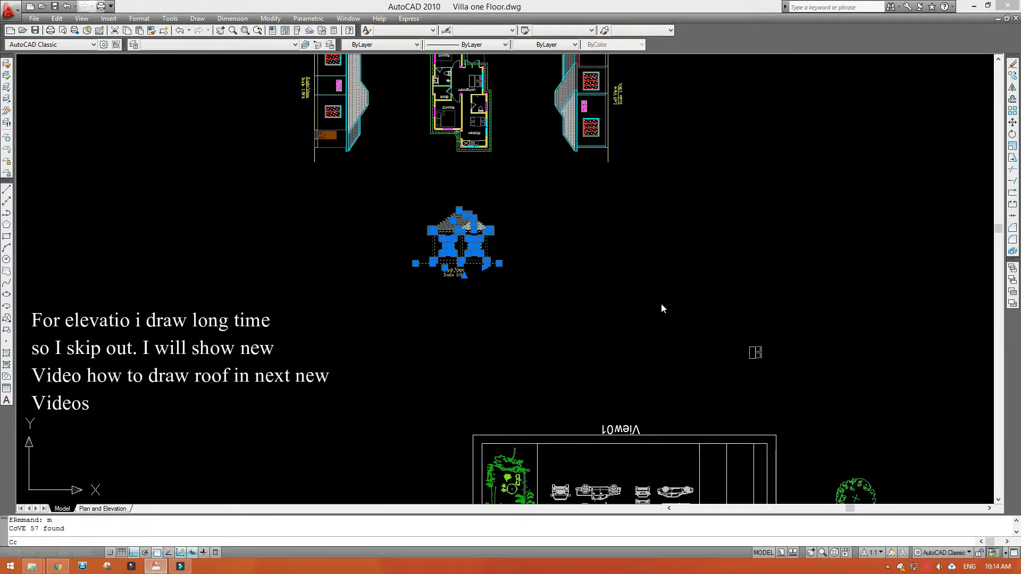
{"action": "left_click", "coordinate": [593, 219]}
{"action": "left_click", "coordinate": [592, 323]}
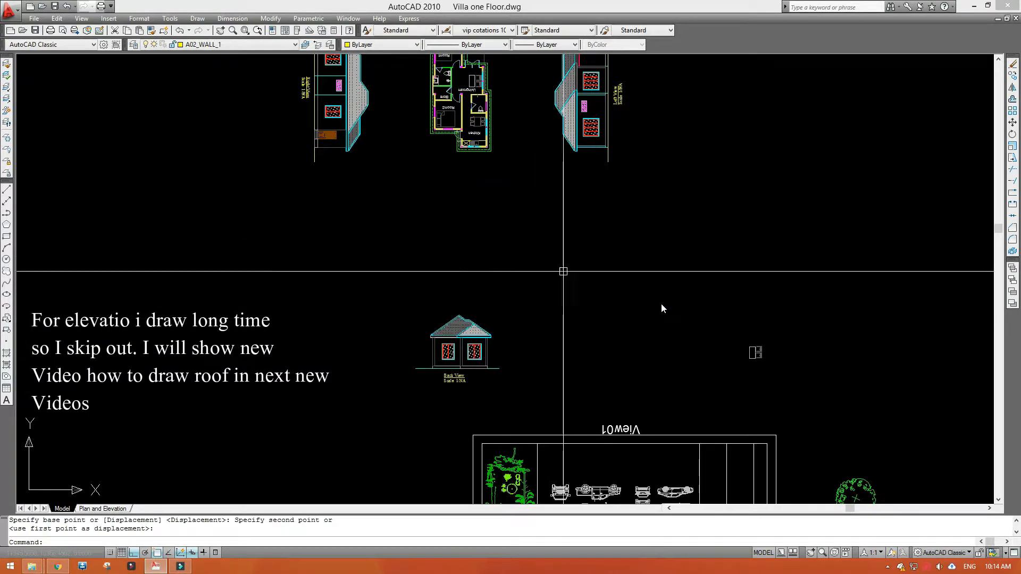
- Copy the outermost dashed projection outline of the floor plan straight down into the space above the Back View
{"action": "middle_click_drag", "start_coordinate": [547, 245], "coordinate": [547, 325]}
{"action": "scroll", "coordinate": [496, 191], "scroll_direction": "up", "scroll_amount": 5}
{"action": "left_click", "coordinate": [474, 193]}
{"action": "middle_click_drag", "start_coordinate": [474, 186], "coordinate": [478, 215]}
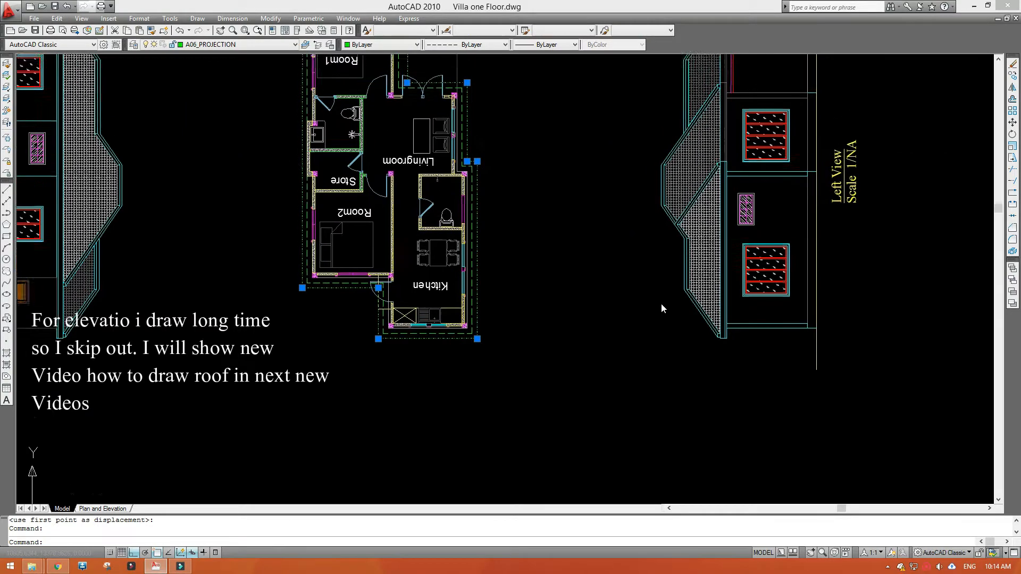
{"action": "middle_click_drag", "start_coordinate": [502, 161], "coordinate": [511, 208]}
{"action": "type", "text": "co"}
{"action": "key", "text": "space"}
{"action": "left_click", "coordinate": [525, 190]}
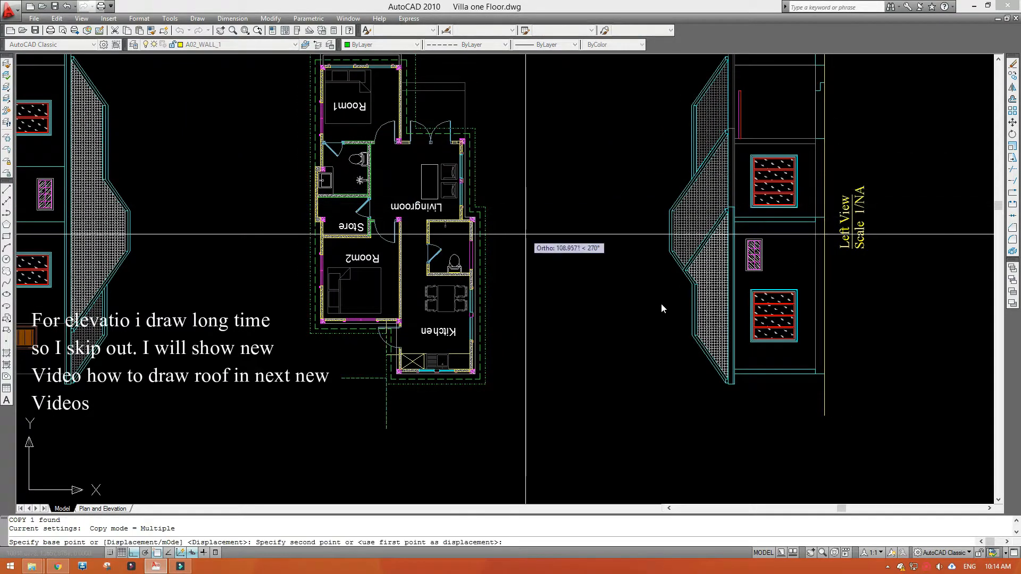
{"action": "scroll", "coordinate": [521, 248], "scroll_direction": "down", "scroll_amount": 6}
{"action": "middle_click_drag", "start_coordinate": [536, 352], "coordinate": [528, 273]}
{"action": "scroll", "coordinate": [516, 206], "scroll_direction": "up", "scroll_amount": 3}
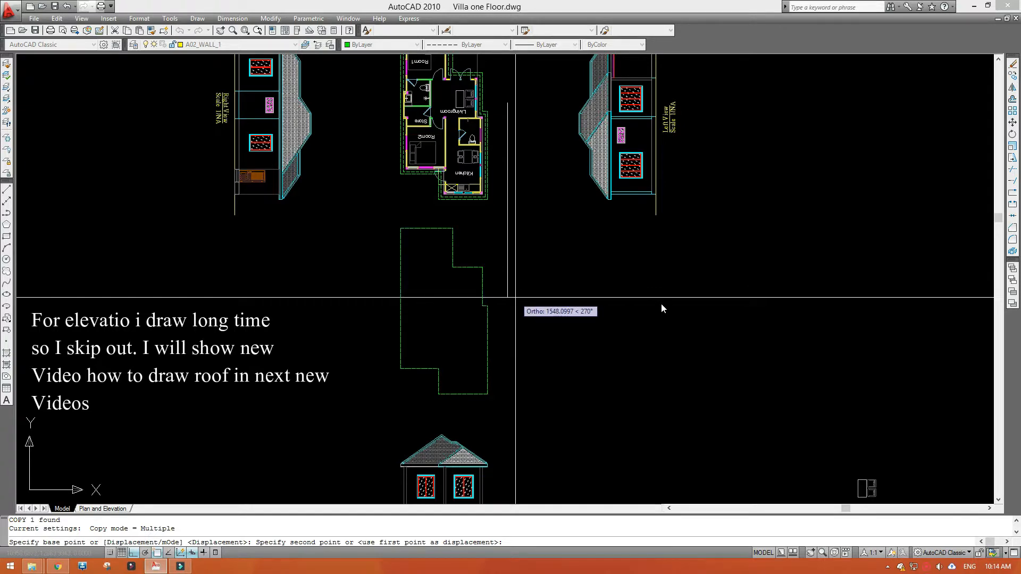
{"action": "key", "text": "Escape"}
{"action": "scroll", "coordinate": [519, 273], "scroll_direction": "down", "scroll_amount": 4}
{"action": "scroll", "coordinate": [519, 270], "scroll_direction": "up", "scroll_amount": 3}
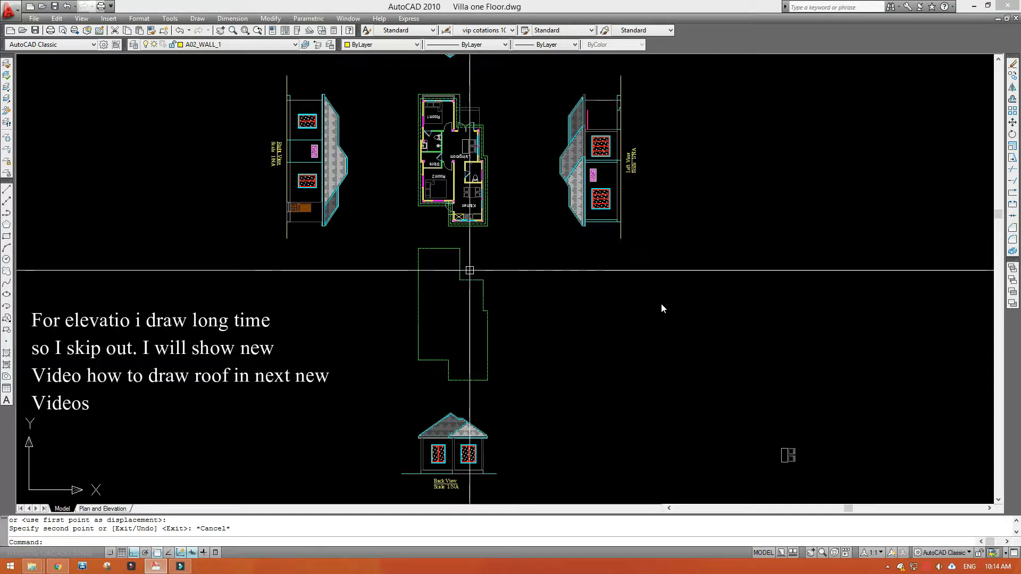
- Copy the Kitchen room label from the floor plan down into the middle of the copied roof outline
{"action": "scroll", "coordinate": [453, 216], "scroll_direction": "up", "scroll_amount": 3}
{"action": "left_click", "coordinate": [459, 216]}
{"action": "type", "text": "cc"}
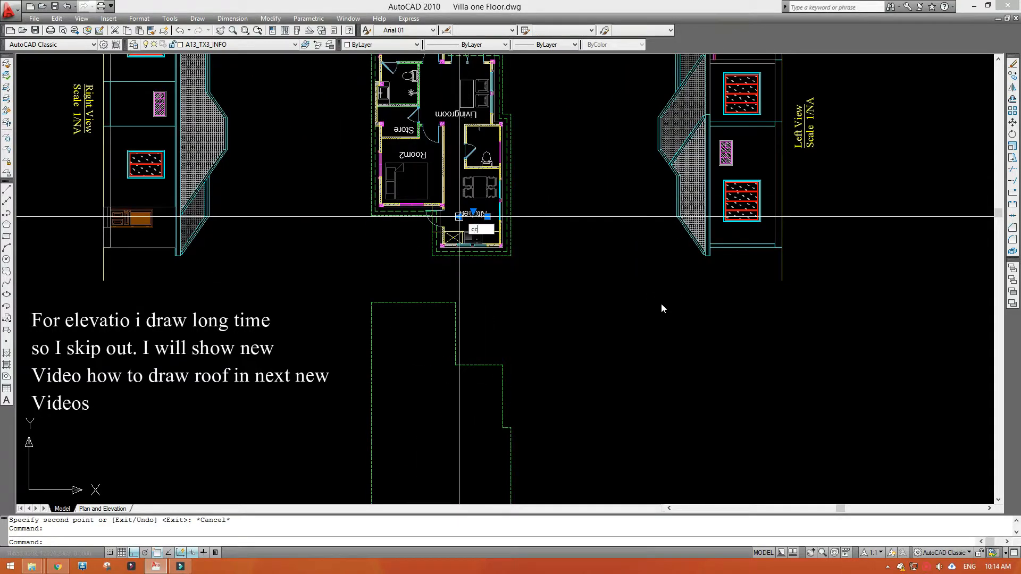
{"action": "key", "text": "space"}
{"action": "left_click", "coordinate": [459, 210]}
{"action": "middle_click_drag", "start_coordinate": [418, 366], "coordinate": [436, 176]}
{"action": "key", "text": "F8"}
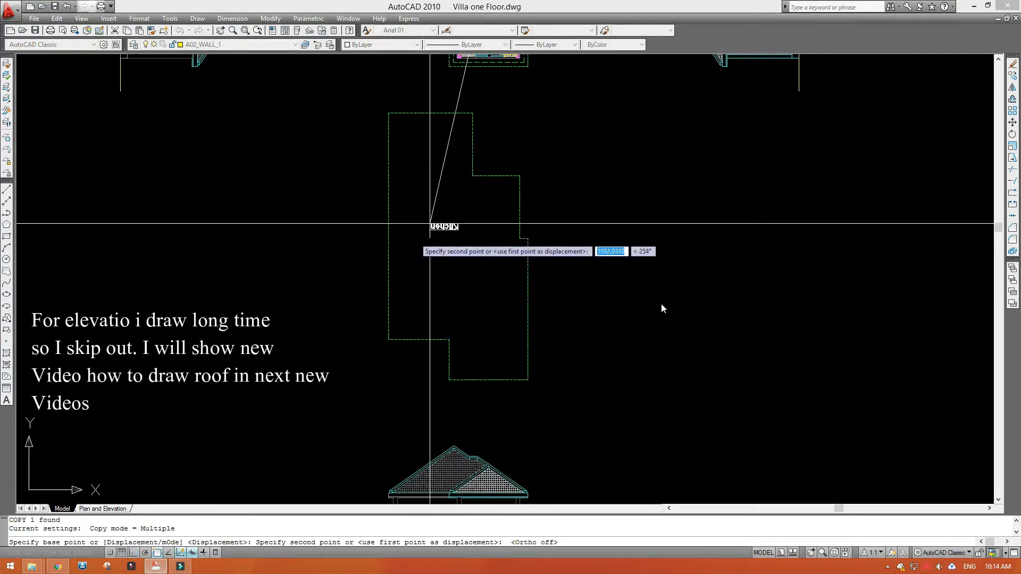
{"action": "scroll", "coordinate": [417, 239], "scroll_direction": "up", "scroll_amount": 3}
{"action": "left_click", "coordinate": [463, 248]}
{"action": "key", "text": "Escape"}
- Restore the saved model view 01 so the drawing is oriented for the Front View
{"action": "scroll", "coordinate": [462, 248], "scroll_direction": "down", "scroll_amount": 10}
{"action": "middle_click_drag", "start_coordinate": [463, 249], "coordinate": [463, 274]}
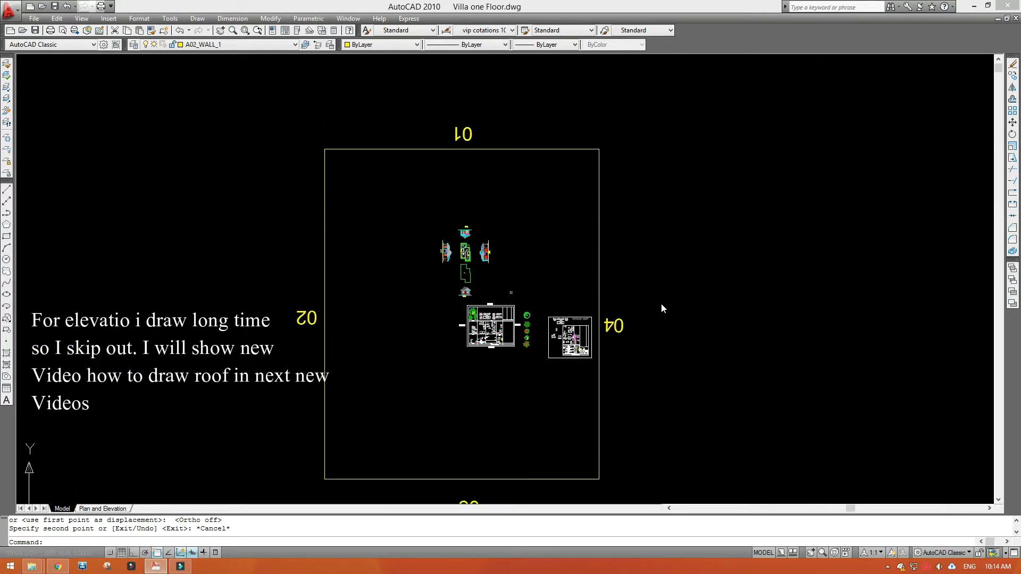
{"action": "scroll", "coordinate": [465, 166], "scroll_direction": "up", "scroll_amount": 3}
{"action": "key", "text": "Return"}
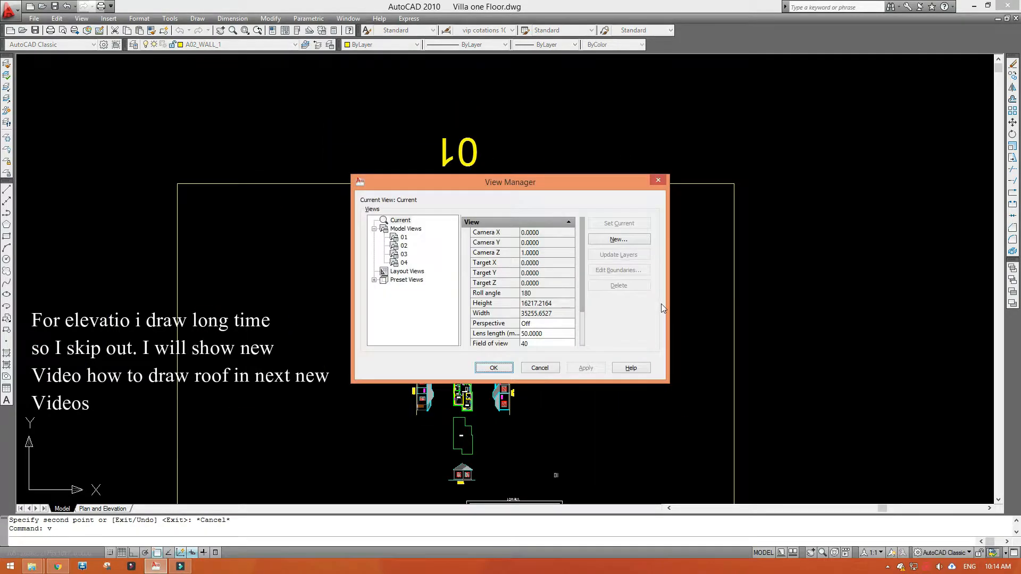
{"action": "key", "text": "Down"}
{"action": "key", "text": "Down"}
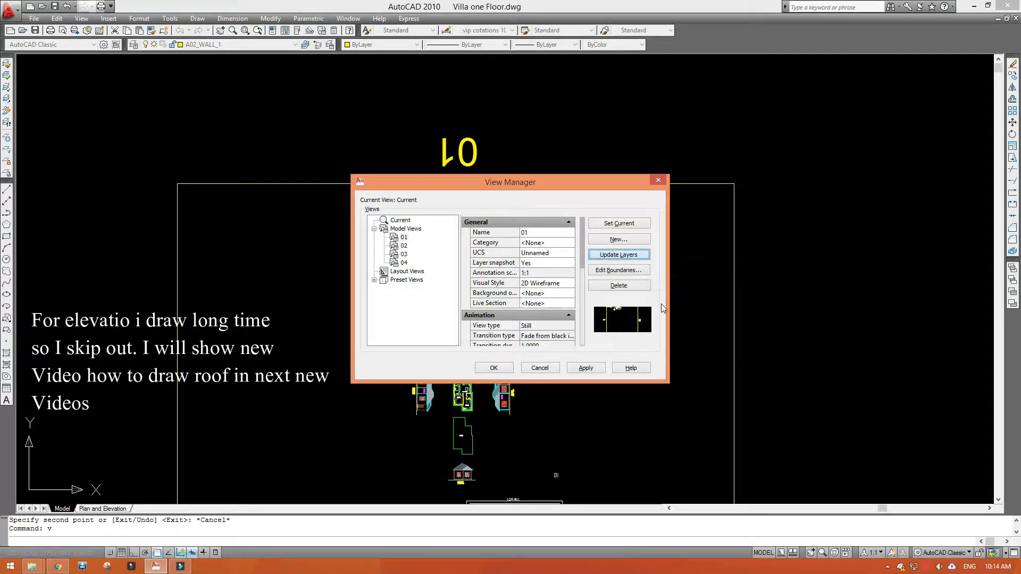
{"action": "left_click", "coordinate": [585, 368]}
{"action": "left_click", "coordinate": [494, 368]}
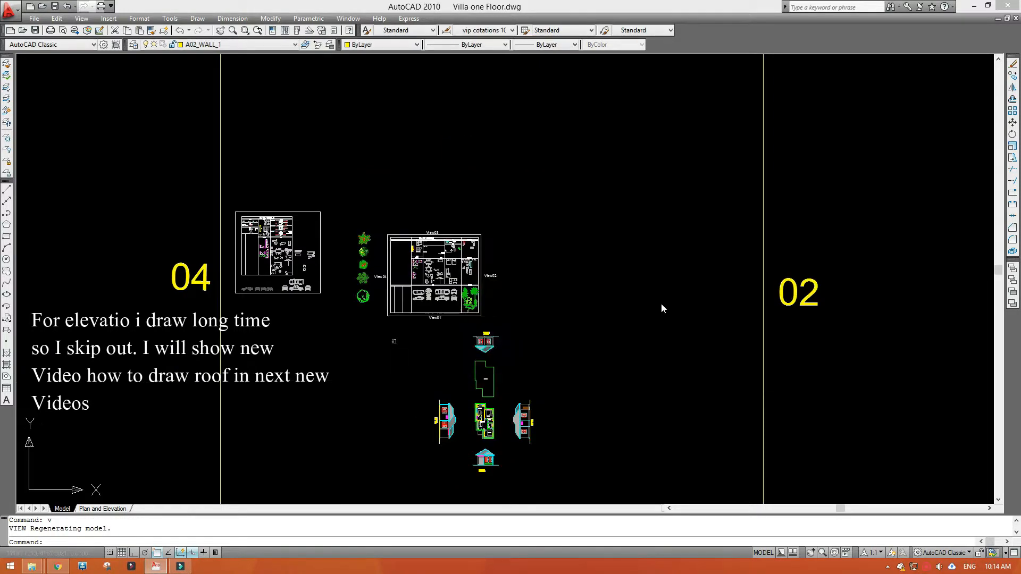
- Change the copied Kitchen label to "Top View" and widen its text frame so it fits on one line
{"action": "scroll", "coordinate": [499, 426], "scroll_direction": "up", "scroll_amount": 4}
{"action": "scroll", "coordinate": [471, 284], "scroll_direction": "up", "scroll_amount": 5}
{"action": "double_click", "coordinate": [358, 292]}
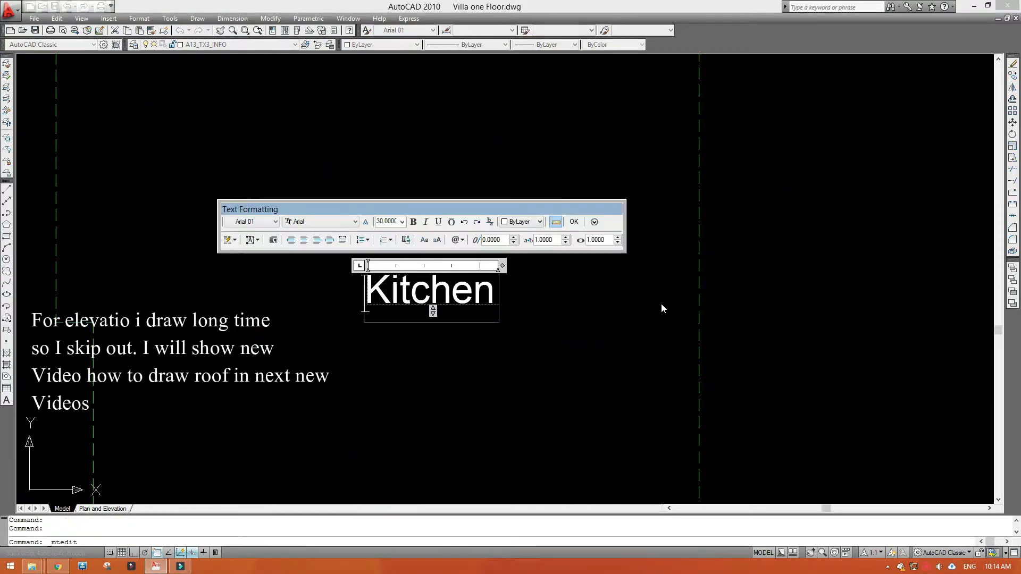
{"action": "key", "text": "ctrl+a"}
{"action": "type", "text": "T"}
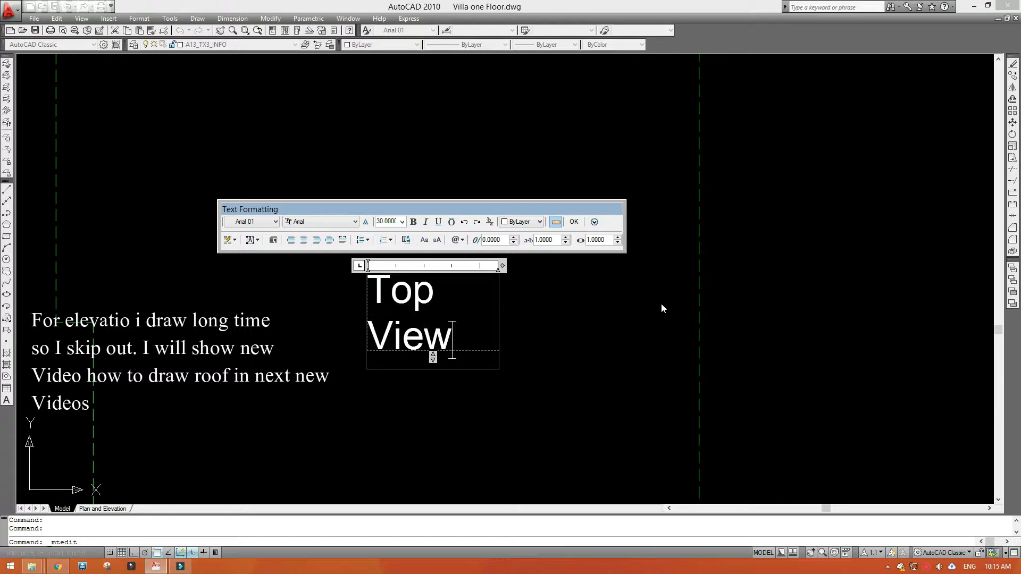
{"action": "left_click_drag", "start_coordinate": [502, 265], "coordinate": [554, 266]}
{"action": "left_click", "coordinate": [574, 222]}
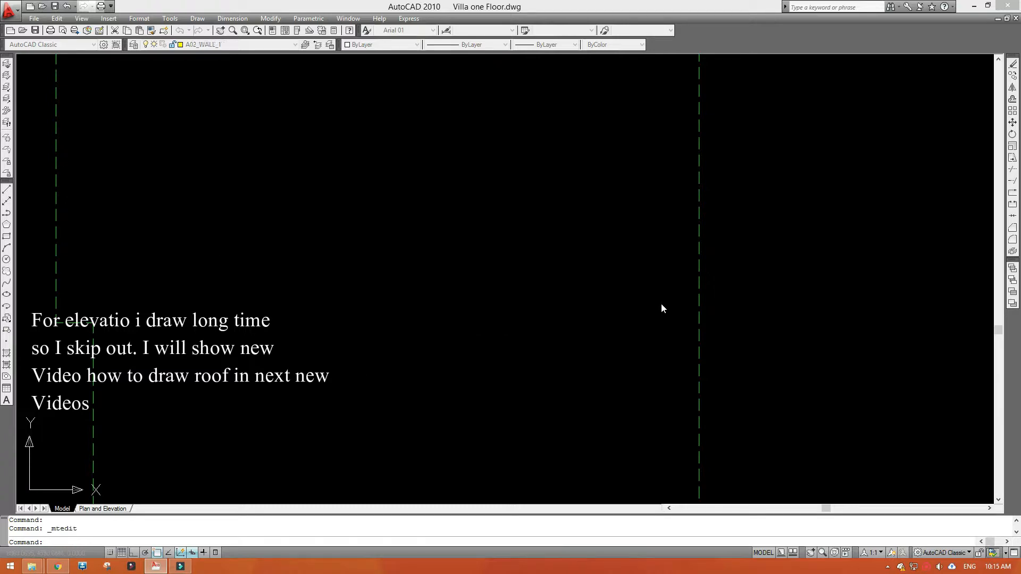
- Move the Top View label out of the roof outline to just below its lower edge
{"action": "scroll", "coordinate": [461, 283], "scroll_direction": "down", "scroll_amount": 4}
{"action": "middle_click_drag", "start_coordinate": [461, 285], "coordinate": [459, 230]}
{"action": "left_click", "coordinate": [459, 230]}
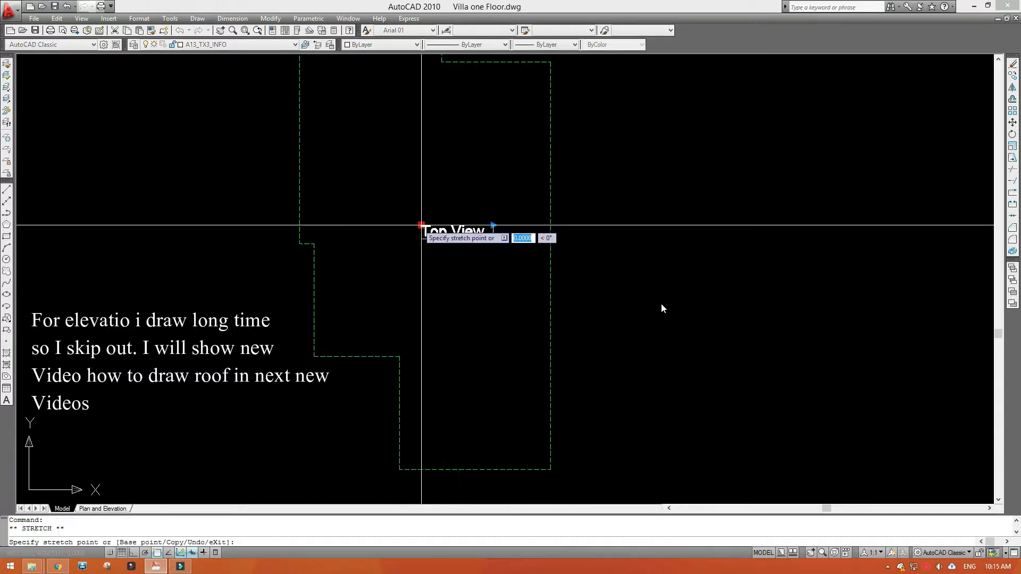
{"action": "scroll", "coordinate": [421, 224], "scroll_direction": "down", "scroll_amount": 3}
{"action": "key", "text": "Escape"}
{"action": "scroll", "coordinate": [457, 277], "scroll_direction": "down", "scroll_amount": 3}
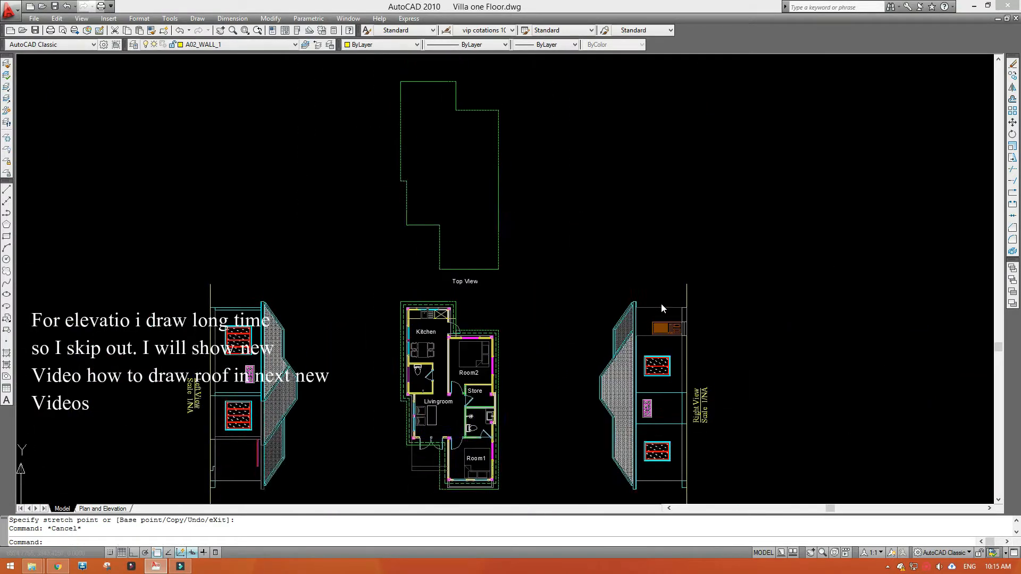
- Examine the roof plan's hips, ridges and gutter lines together with the floor plan and elevations
{"action": "scroll", "coordinate": [439, 243], "scroll_direction": "up", "scroll_amount": 3}
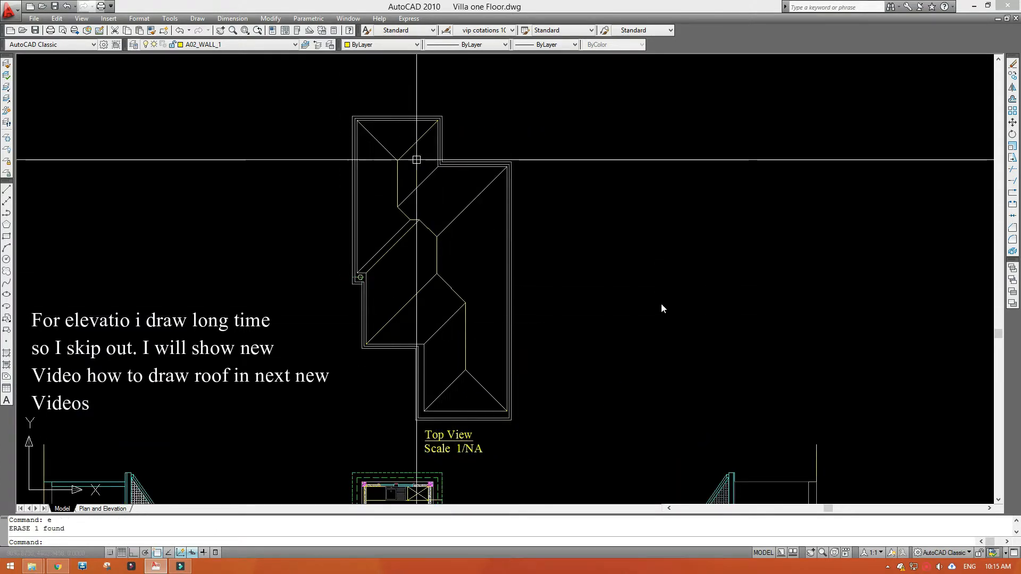
{"action": "scroll", "coordinate": [469, 259], "scroll_direction": "down", "scroll_amount": 4}
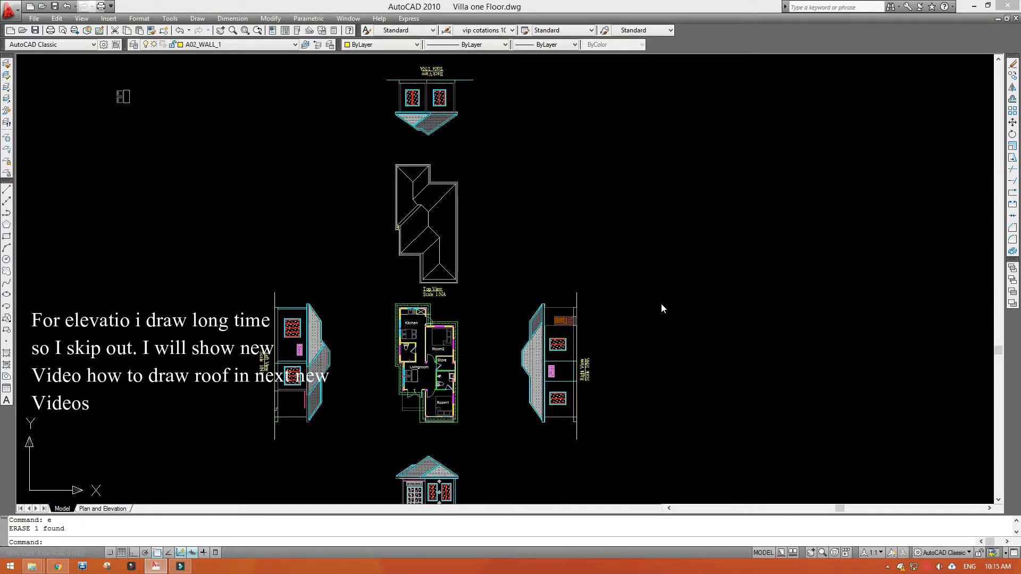
{"action": "scroll", "coordinate": [440, 213], "scroll_direction": "up", "scroll_amount": 5}
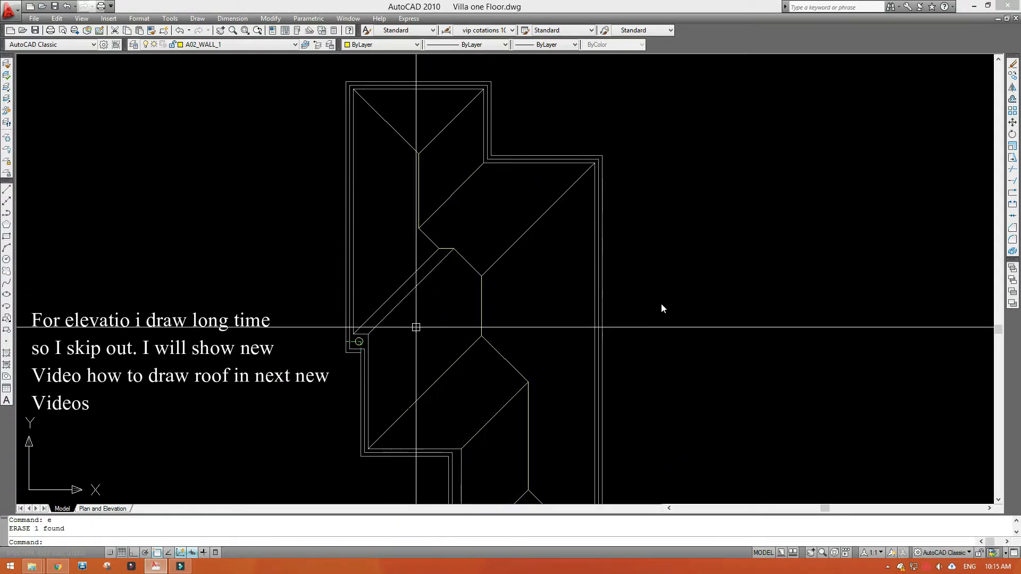
{"action": "mouse_move", "coordinate": [490, 223]}
{"action": "middle_mouse_down"}
{"action": "mouse_move", "coordinate": [486, 31]}
{"action": "mouse_move", "coordinate": [429, 324]}
{"action": "middle_mouse_up"}
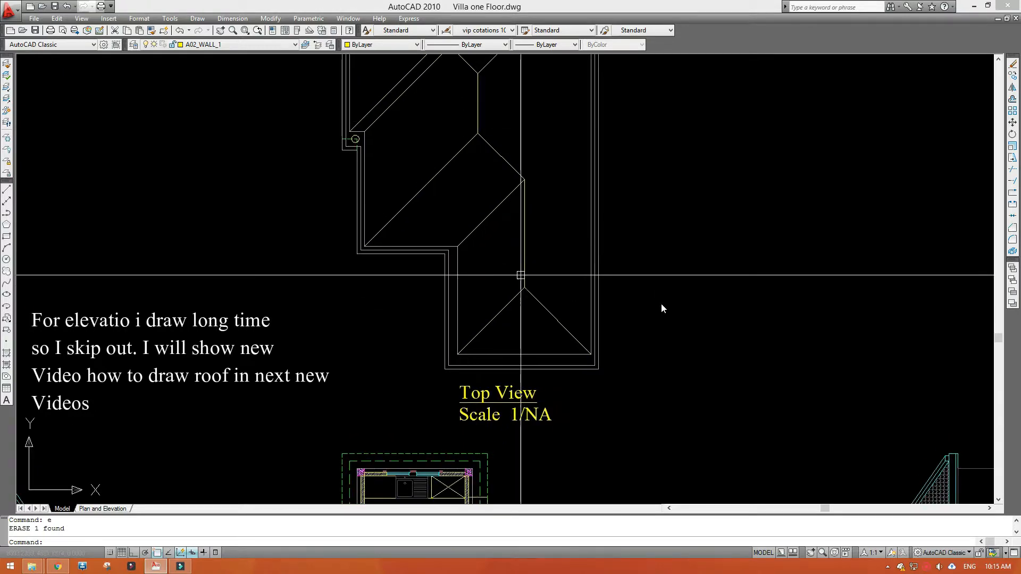
{"action": "scroll", "coordinate": [520, 275], "scroll_direction": "down", "scroll_amount": 3}
{"action": "mouse_move", "coordinate": [478, 118]}
{"action": "middle_mouse_down"}
{"action": "mouse_move", "coordinate": [478, 313]}
{"action": "mouse_move", "coordinate": [463, 134]}
{"action": "middle_mouse_up"}
{"action": "middle_click_drag", "start_coordinate": [424, 308], "coordinate": [424, 209]}
{"action": "scroll", "coordinate": [661, 308], "scroll_direction": "up", "scroll_amount": 1}
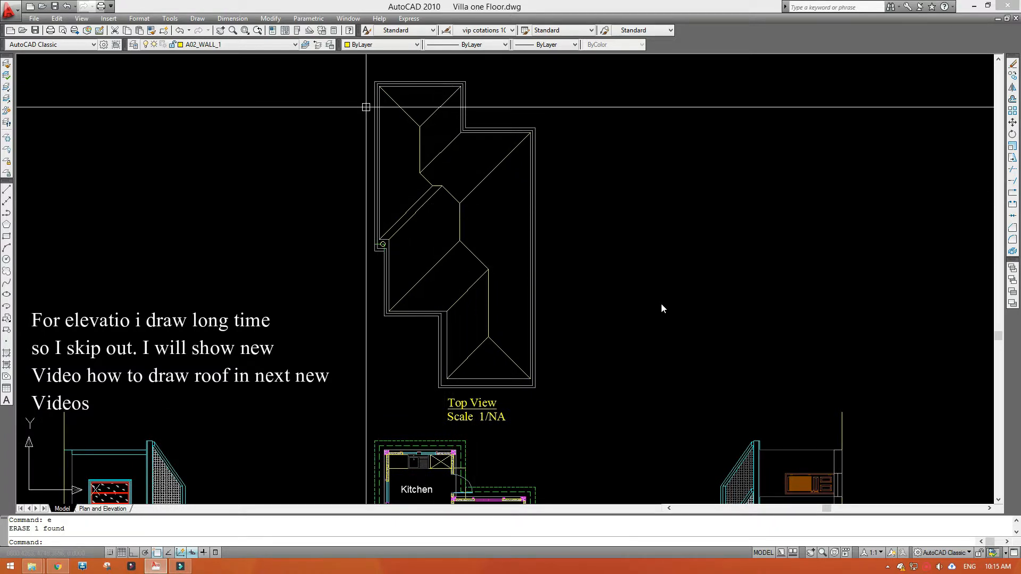
- Copy the whole roof plan with its Top View title horizontally to the left, into the empty space beside the original
{"action": "left_click", "coordinate": [359, 63]}
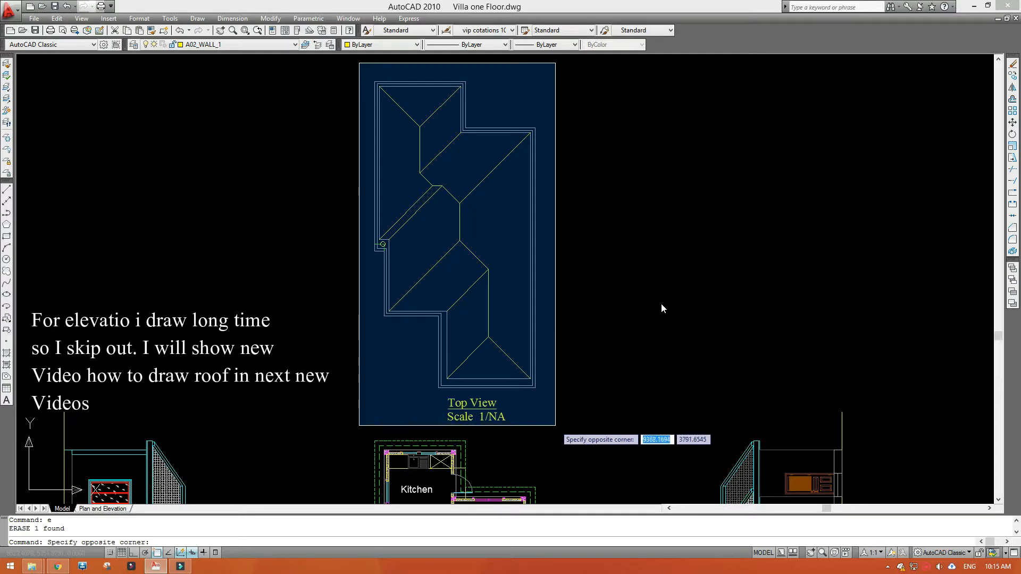
{"action": "left_click", "coordinate": [556, 425]}
{"action": "type", "text": "co"}
{"action": "key", "text": "Return"}
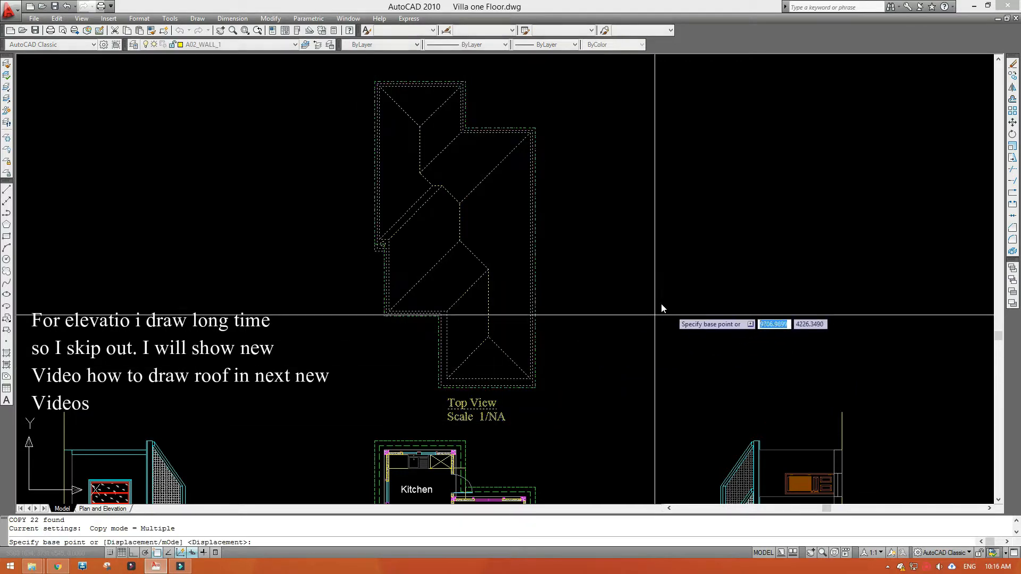
{"action": "left_click", "coordinate": [689, 300]}
{"action": "scroll", "coordinate": [700, 287], "scroll_direction": "down", "scroll_amount": 1}
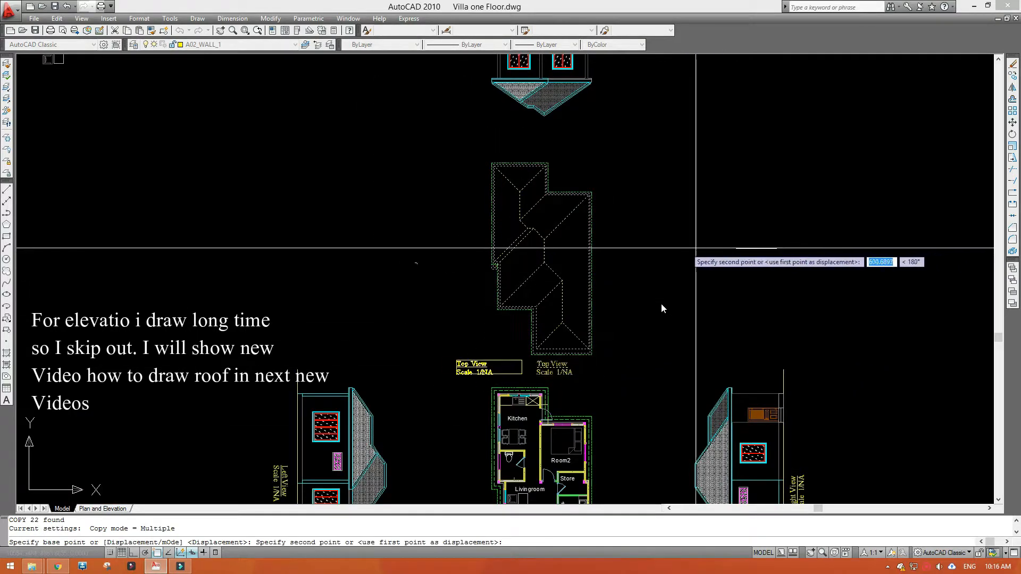
{"action": "key", "text": "F8"}
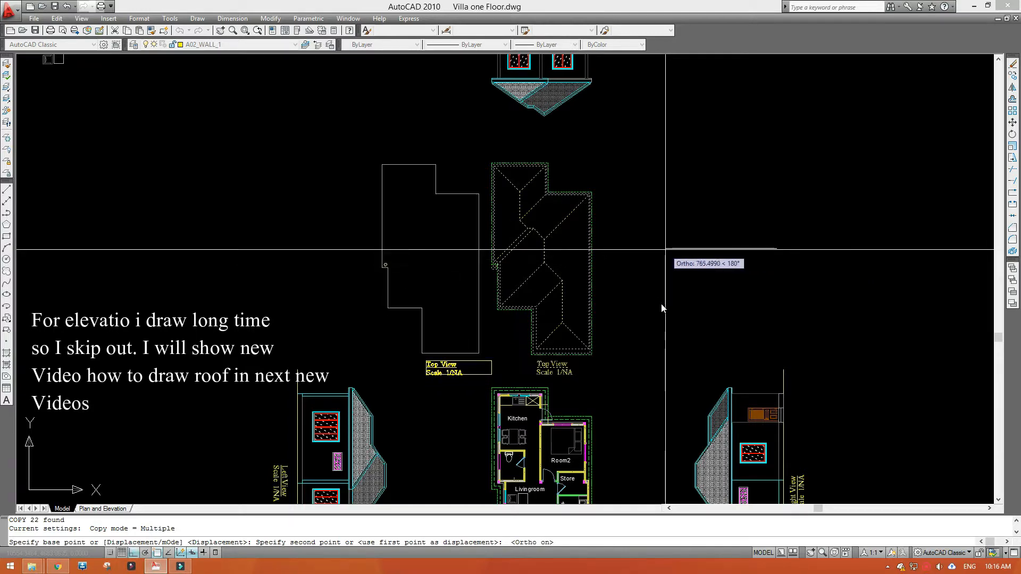
{"action": "left_click", "coordinate": [640, 248]}
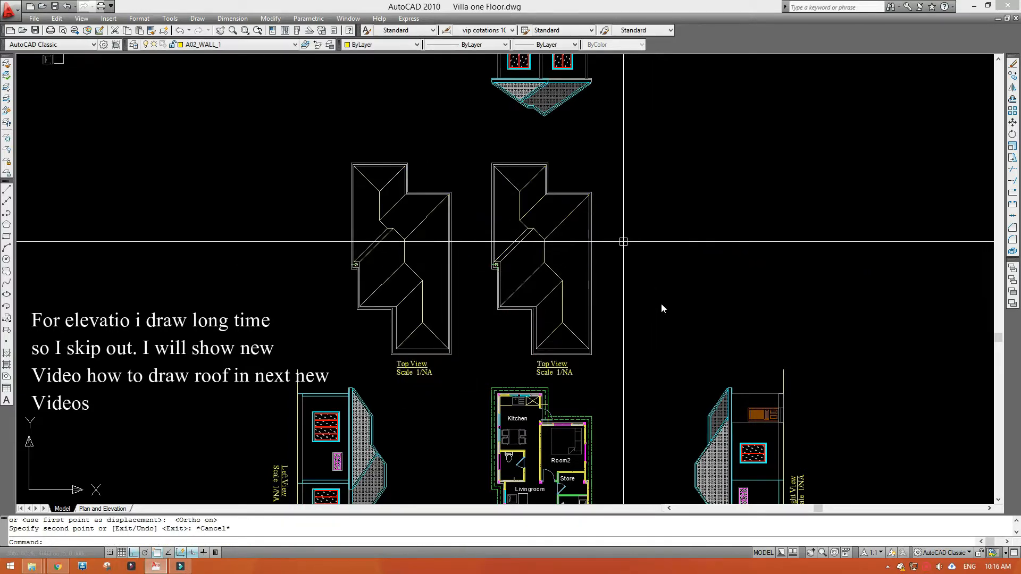
{"action": "scroll", "coordinate": [463, 240], "scroll_direction": "up", "scroll_amount": 3}
{"action": "key", "text": "Escape"}
- Try to open the roof tile hatch of the Left View for editing
{"action": "mouse_move", "coordinate": [500, 298]}
{"action": "middle_mouse_down"}
{"action": "mouse_move", "coordinate": [485, 213]}
{"action": "mouse_move", "coordinate": [485, 93]}
{"action": "middle_mouse_up"}
{"action": "scroll", "coordinate": [385, 382], "scroll_direction": "up", "scroll_amount": 4}
{"action": "double_click", "coordinate": [401, 383]}
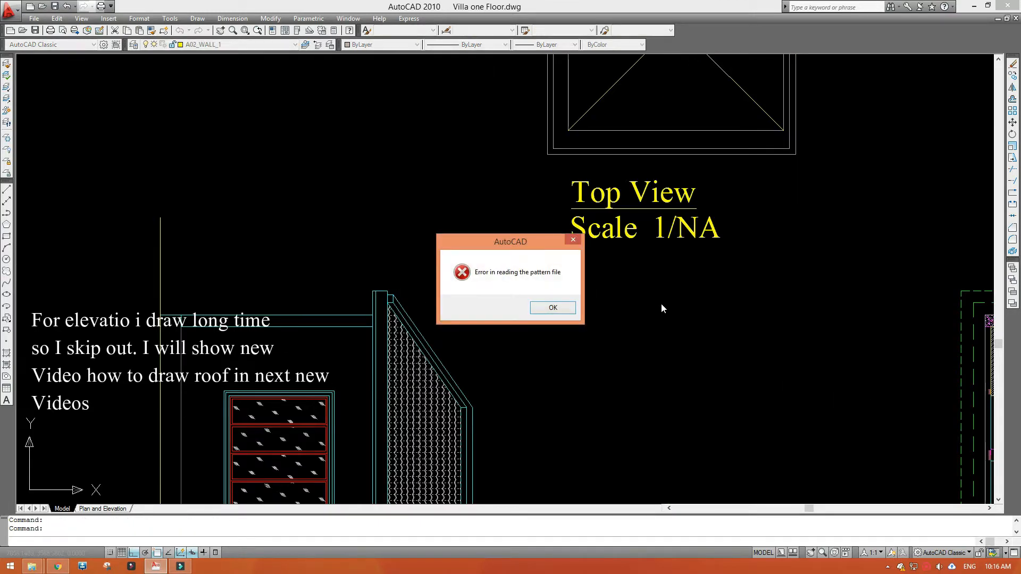
{"action": "key", "text": "Return"}
{"action": "key", "text": "Escape"}
{"action": "scroll", "coordinate": [662, 308], "scroll_direction": "down", "scroll_amount": 4}
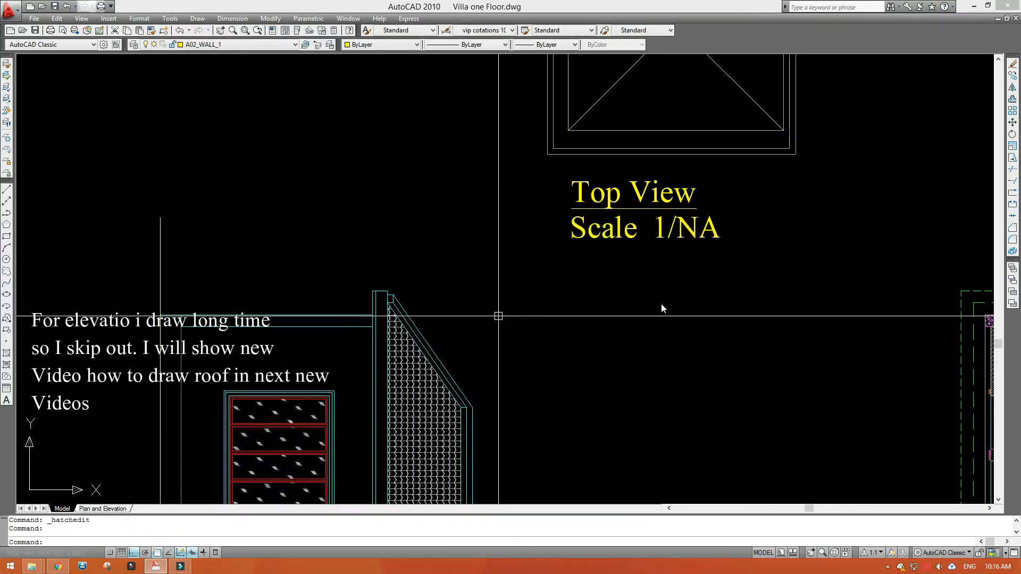
- Examine the hatched roof plan beside the unhatched one, comparing slopes, ridges and the entrance canopy
{"action": "scroll", "coordinate": [662, 309], "scroll_direction": "up", "scroll_amount": 3}
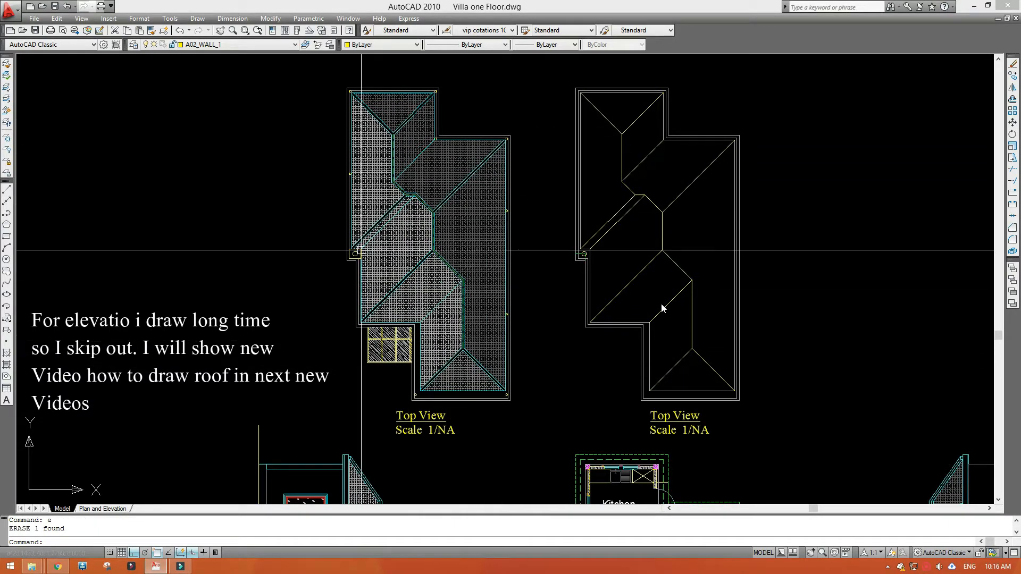
{"action": "scroll", "coordinate": [662, 308], "scroll_direction": "down", "scroll_amount": 4}
{"action": "scroll", "coordinate": [661, 309], "scroll_direction": "up", "scroll_amount": 3}
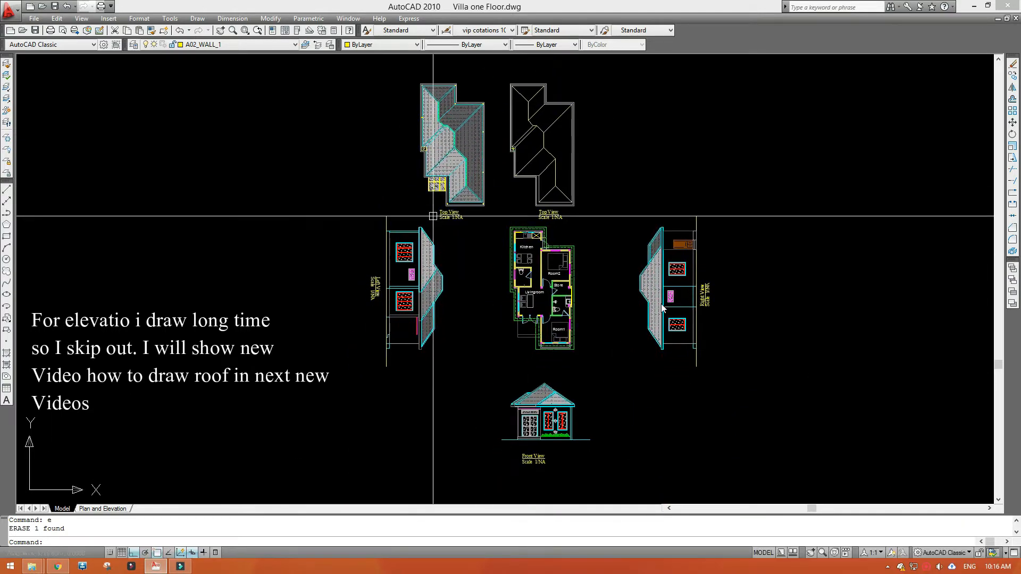
{"action": "scroll", "coordinate": [662, 308], "scroll_direction": "down", "scroll_amount": 4}
{"action": "scroll", "coordinate": [662, 308], "scroll_direction": "up", "scroll_amount": 4}
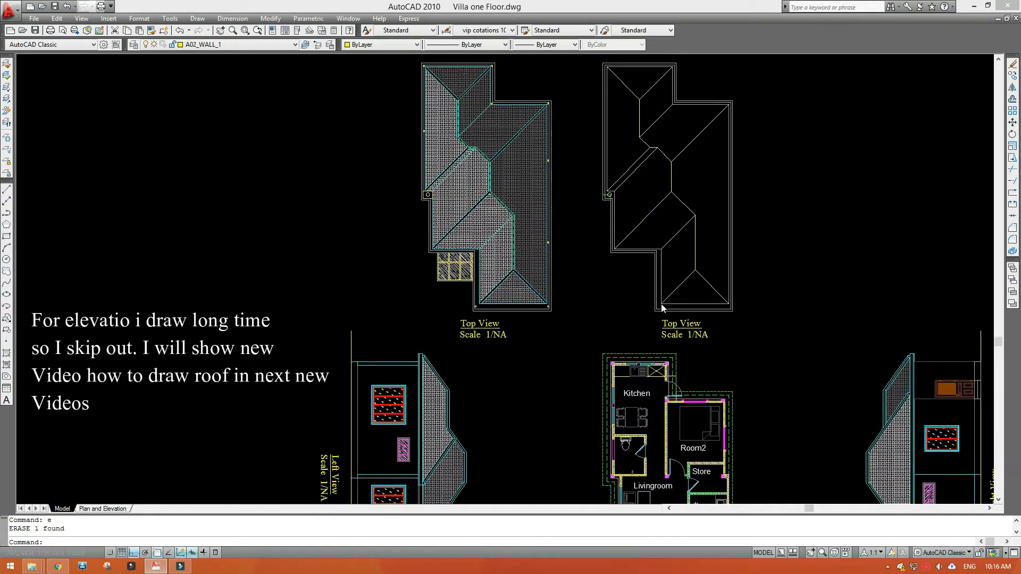
{"action": "middle_click_drag", "start_coordinate": [555, 423], "coordinate": [662, 308]}
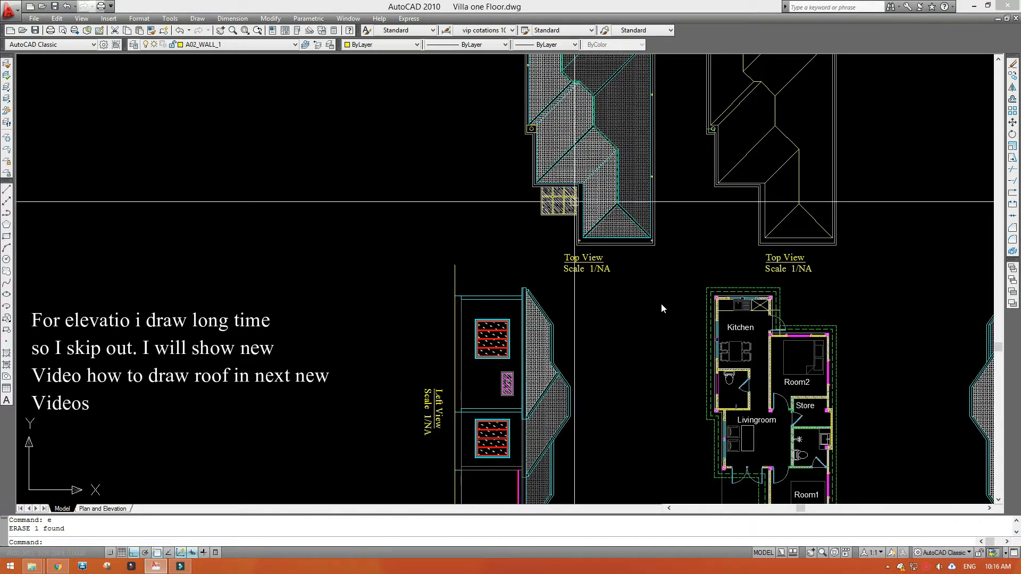
{"action": "scroll", "coordinate": [662, 309], "scroll_direction": "up", "scroll_amount": 3}
{"action": "middle_click_drag", "start_coordinate": [564, 190], "coordinate": [564, 241]}
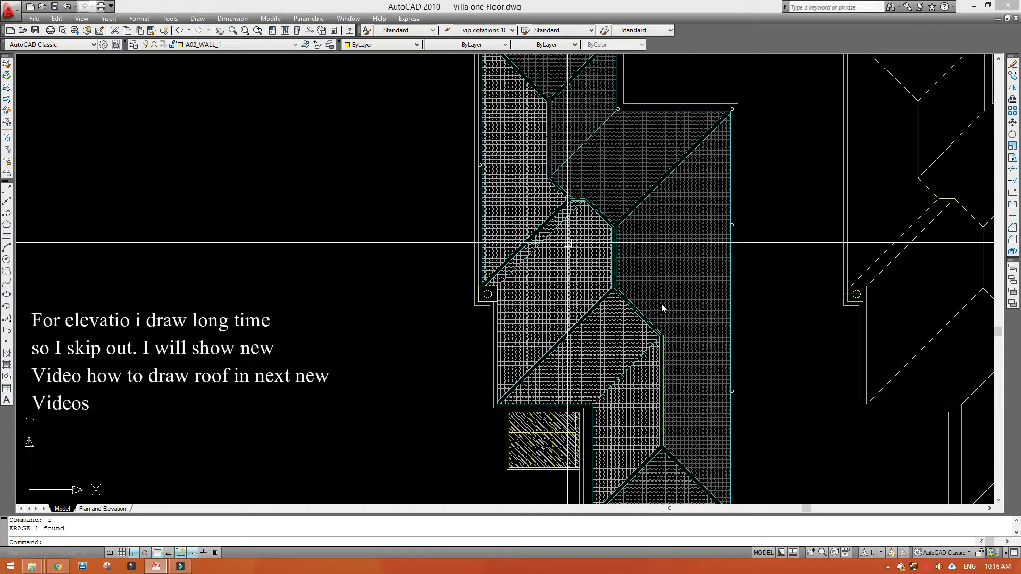
{"action": "middle_click_drag", "start_coordinate": [622, 189], "coordinate": [497, 233]}
{"action": "middle_click_drag", "start_coordinate": [744, 356], "coordinate": [662, 308]}
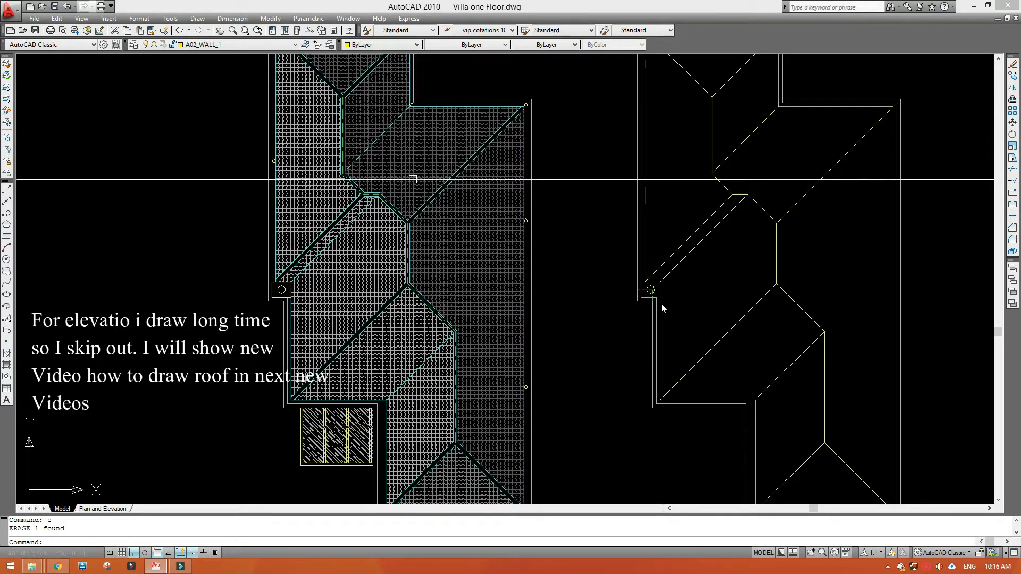
- Check the layers used by the tile hatches on the upper slopes of the hatched roof plan
{"action": "left_click", "coordinate": [417, 155]}
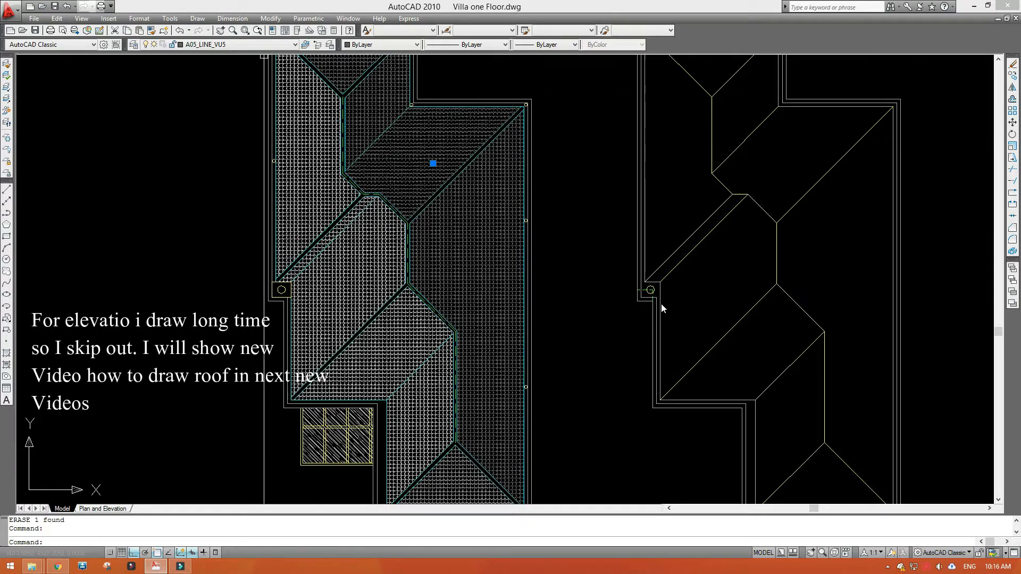
{"action": "key", "text": "Escape"}
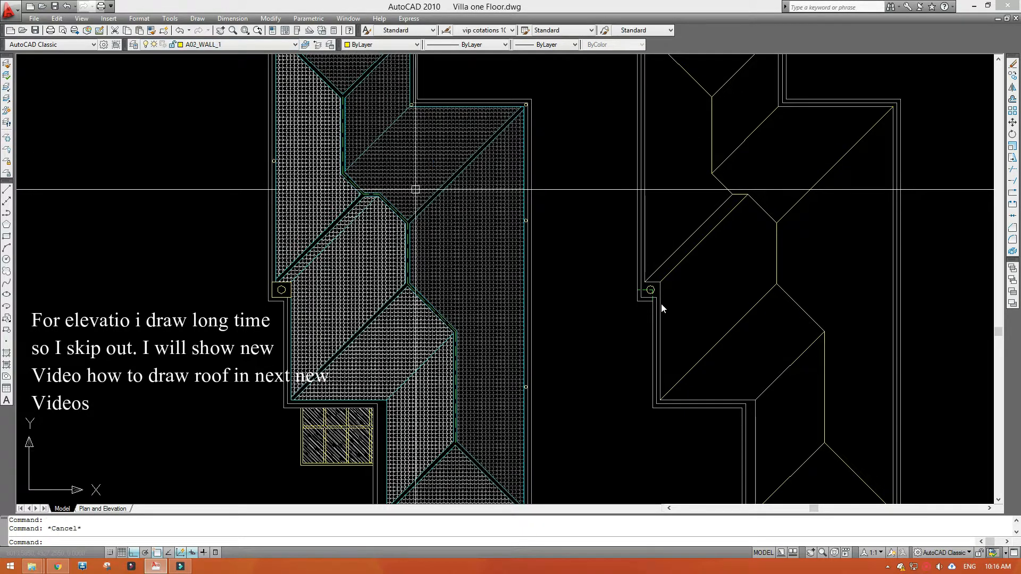
{"action": "left_click", "coordinate": [300, 183]}
{"action": "key", "text": "Escape"}
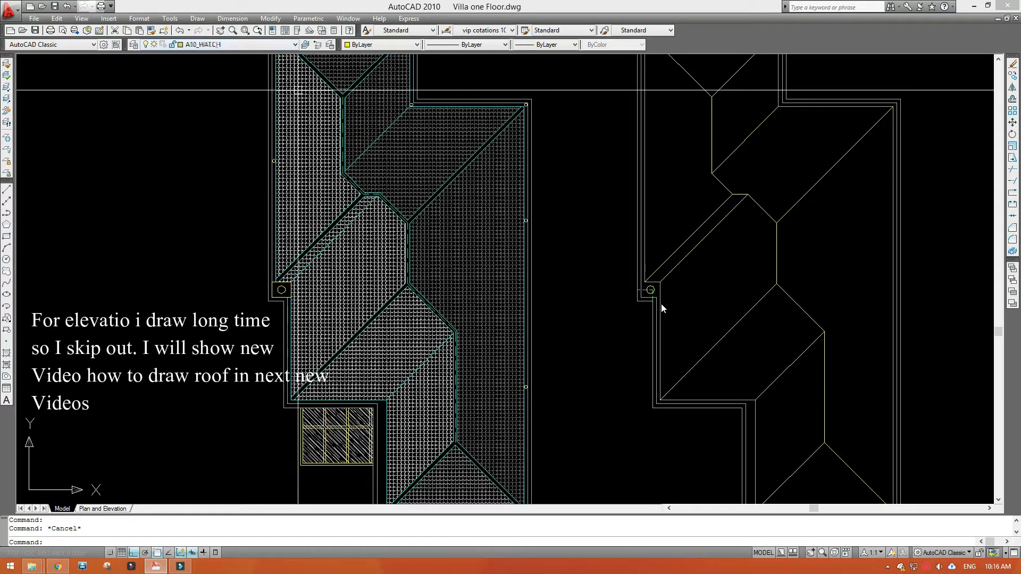
{"action": "scroll", "coordinate": [431, 163], "scroll_direction": "down", "scroll_amount": 2}
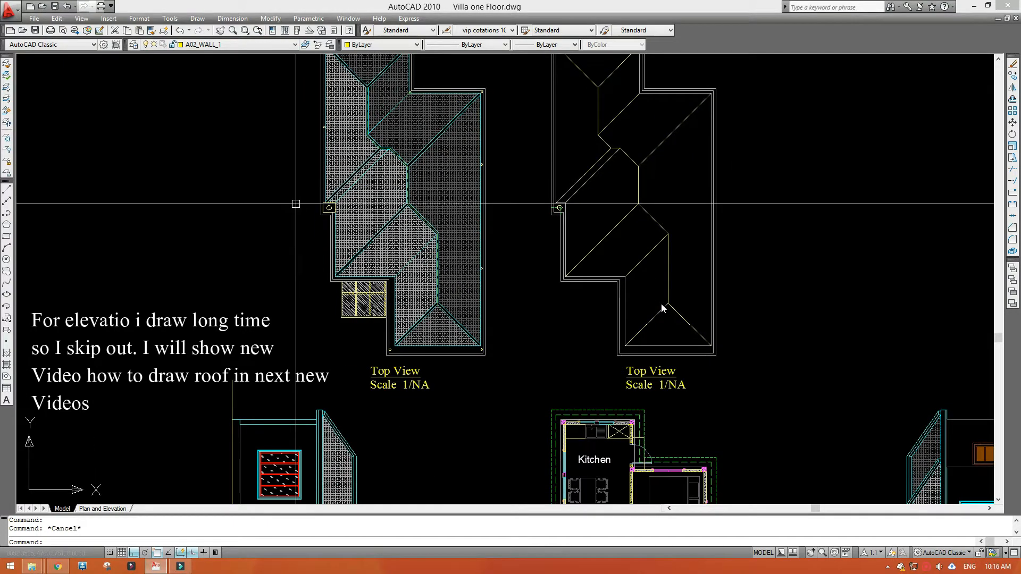
- Draw two parallel horizontal polylines about 310 units long, one above the other, in the empty space left of the hatched roof plan
{"action": "mouse_move", "coordinate": [296, 200]}
{"action": "middle_mouse_down"}
{"action": "mouse_move", "coordinate": [349, 182]}
{"action": "mouse_move", "coordinate": [464, 210]}
{"action": "mouse_move", "coordinate": [481, 225]}
{"action": "middle_mouse_up"}
{"action": "type", "text": "l"}
{"action": "key", "text": "Return"}
{"action": "scroll", "coordinate": [453, 254], "scroll_direction": "up", "scroll_amount": 3}
{"action": "left_click", "coordinate": [363, 252]}
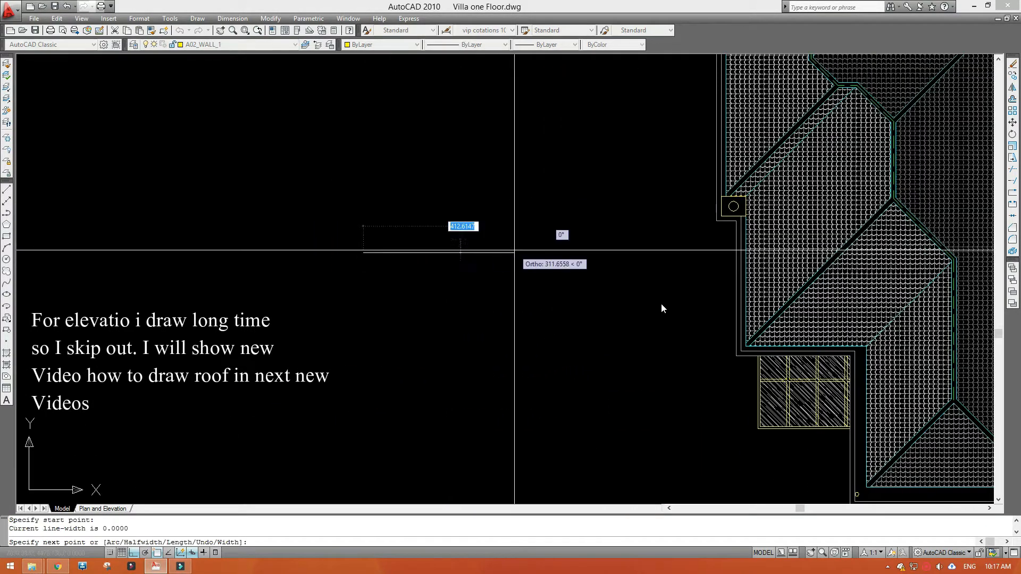
{"action": "left_click", "coordinate": [516, 253]}
{"action": "key", "text": "Return"}
{"action": "left_click", "coordinate": [372, 232]}
{"action": "left_click", "coordinate": [519, 210]}
{"action": "key", "text": "Return"}
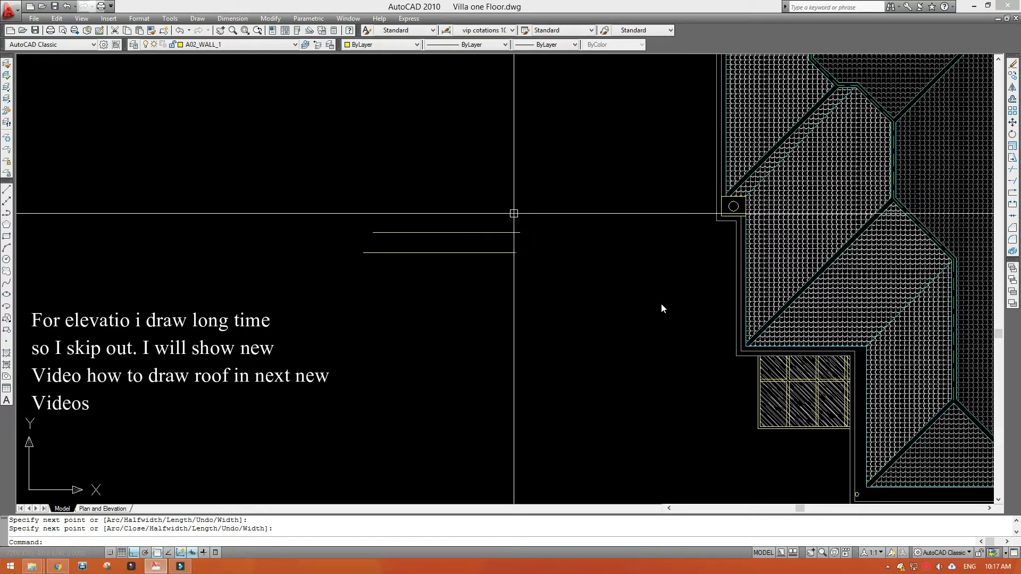
- Draw an open arrowhead polyline at the right end of the two parallel lines, pointing toward the hatched roof plan
{"action": "key", "text": "Return"}
{"action": "left_click", "coordinate": [504, 206]}
{"action": "key", "text": "F8"}
{"action": "left_click", "coordinate": [554, 245]}
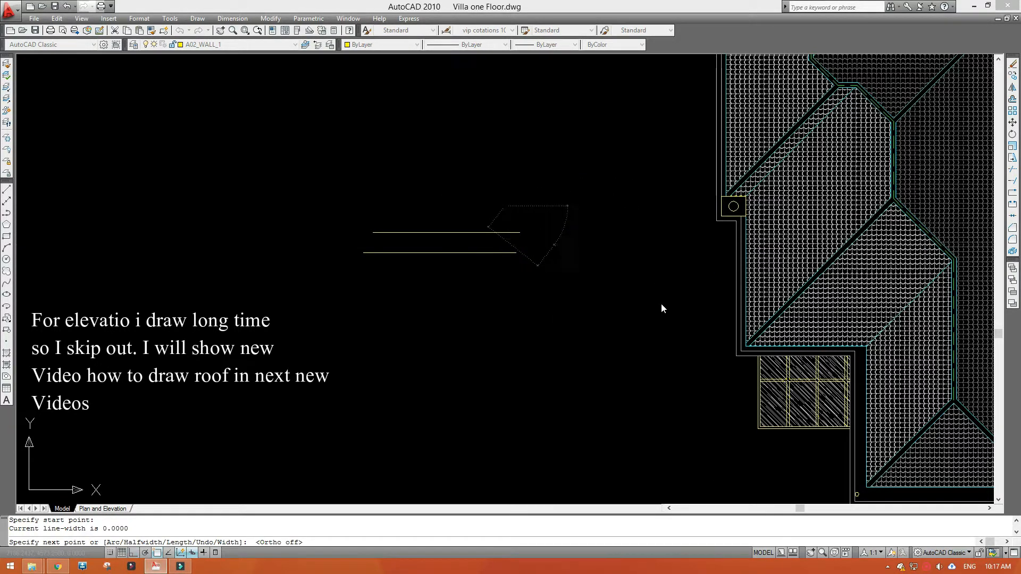
{"action": "left_click", "coordinate": [497, 280]}
{"action": "key", "text": "Return"}
- Copy the Top View title text from below the hatched roof plan to just above the arrow
{"action": "scroll", "coordinate": [493, 280], "scroll_direction": "down", "scroll_amount": 3}
{"action": "scroll", "coordinate": [628, 354], "scroll_direction": "up", "scroll_amount": 2}
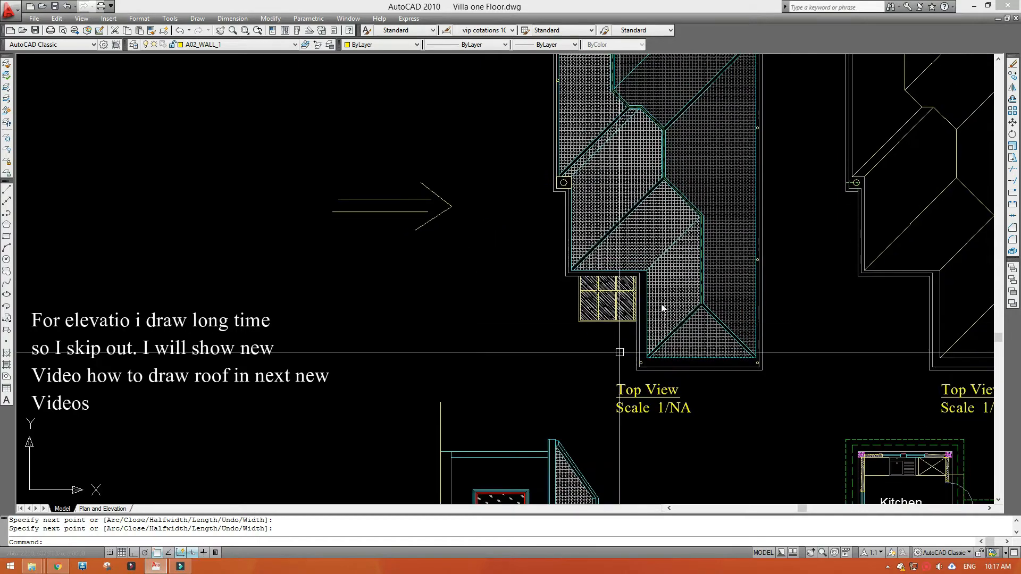
{"action": "left_click", "coordinate": [636, 391]}
{"action": "type", "text": "co"}
{"action": "key", "text": "Return"}
{"action": "left_click", "coordinate": [616, 383]}
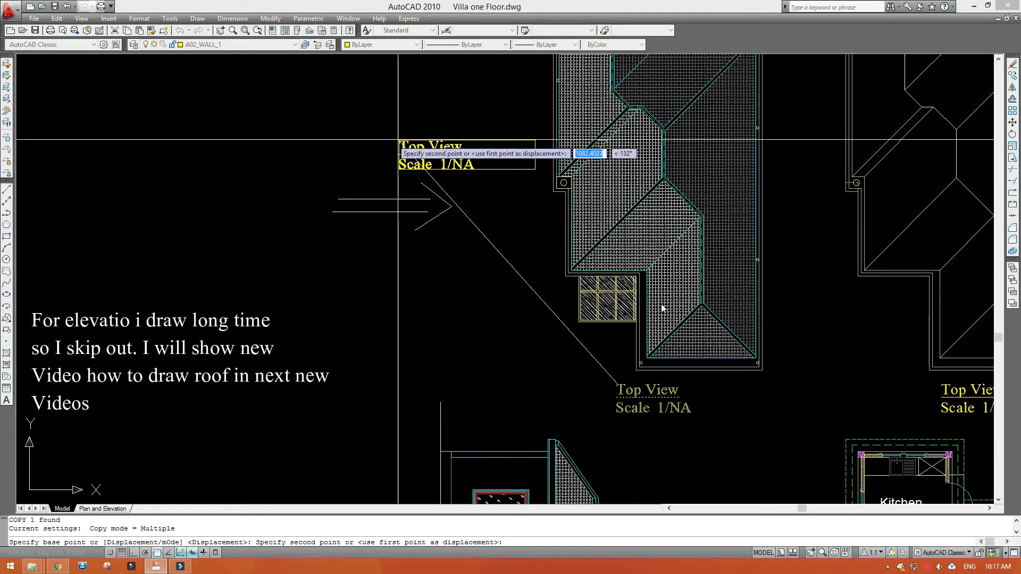
{"action": "scroll", "coordinate": [367, 148], "scroll_direction": "up", "scroll_amount": 2}
{"action": "left_click", "coordinate": [318, 136]}
{"action": "key", "text": "Escape"}
- Replace the text of the copied title above the arrow with "Shadow"
{"action": "middle_click_drag", "start_coordinate": [423, 139], "coordinate": [414, 179]}
{"action": "double_click", "coordinate": [414, 179]}
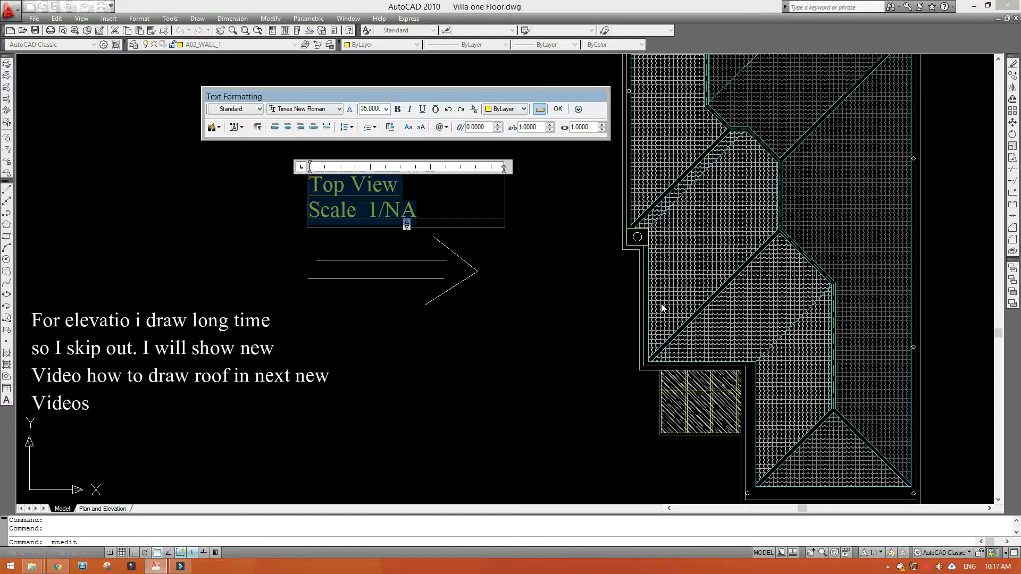
{"action": "type", "text": "Shadow"}
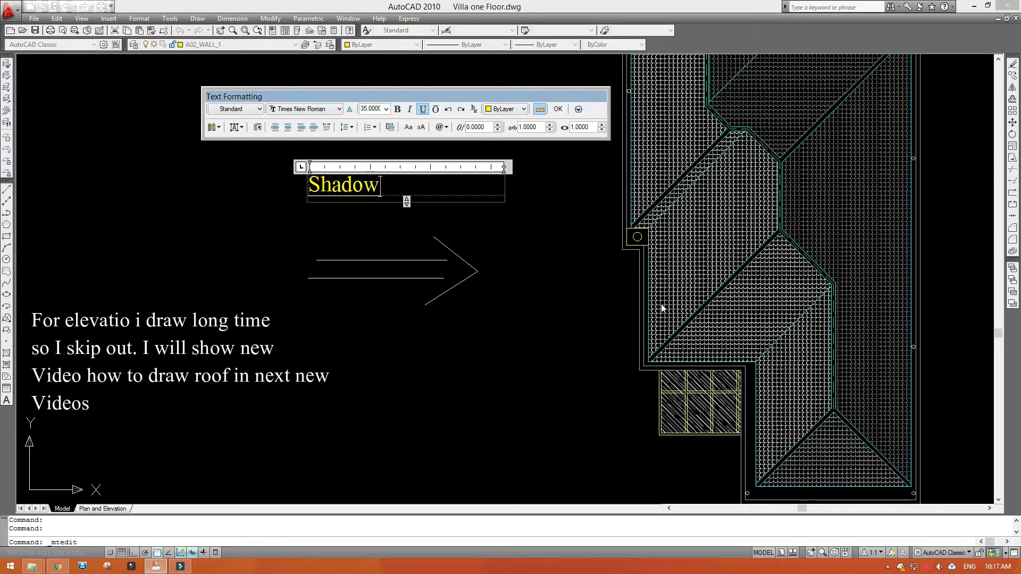
{"action": "left_click", "coordinate": [662, 308]}
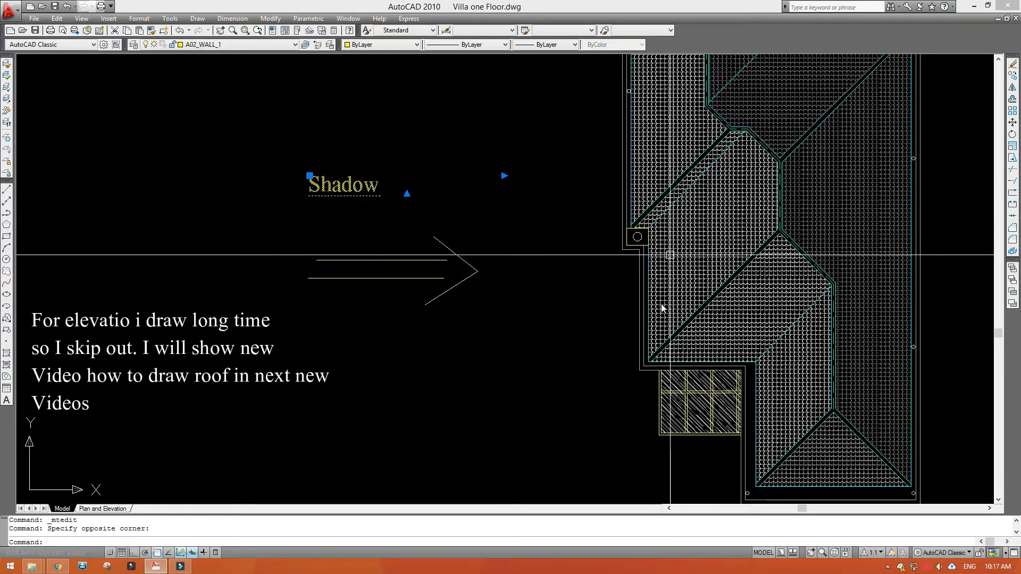
{"action": "key", "text": "Escape"}
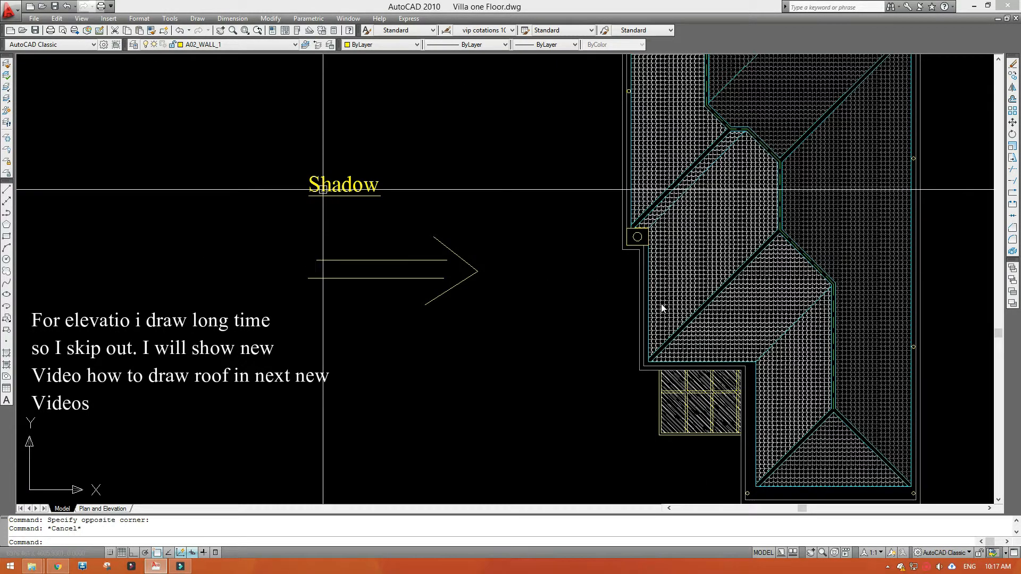
- Move the Shadow label onto the darker right-hand slope of the hatched roof plan
{"action": "left_click", "coordinate": [316, 187]}
{"action": "left_click", "coordinate": [309, 175]}
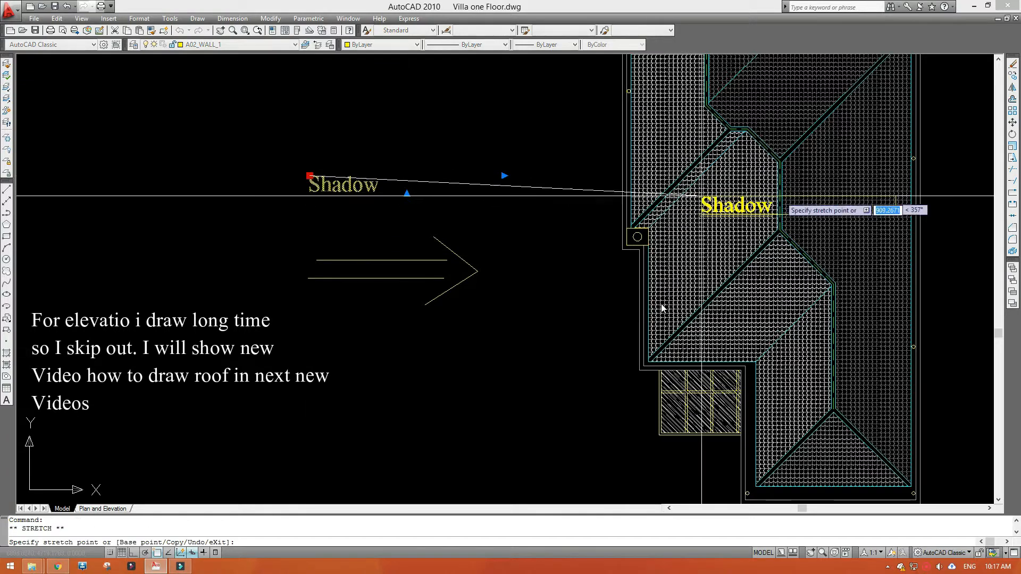
{"action": "left_click", "coordinate": [829, 186]}
{"action": "key", "text": "Escape"}
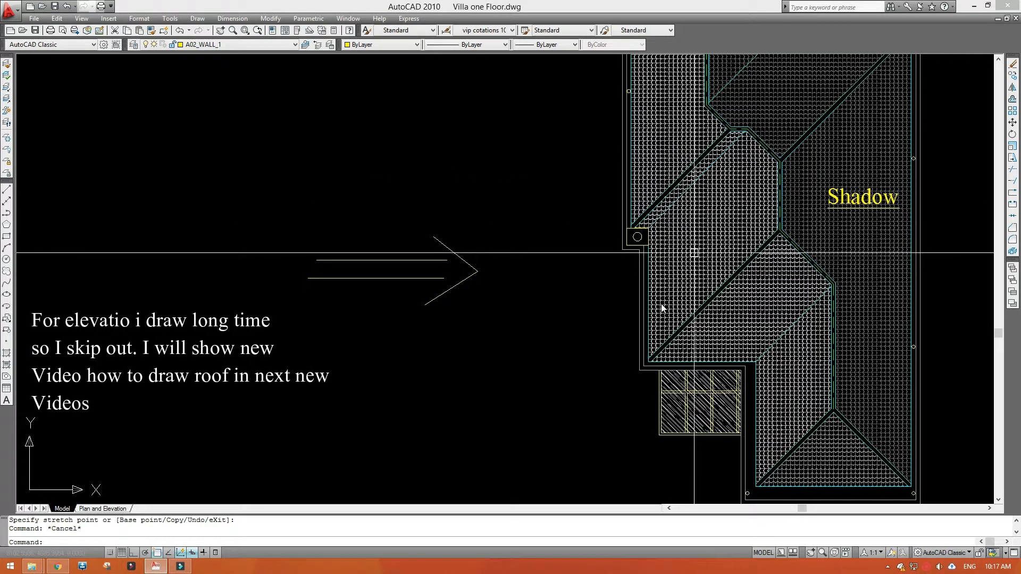
- Erase the Shadow label from the roof slope and the three polylines forming the arrow beside the plan
{"action": "left_click", "coordinate": [862, 198]}
{"action": "type", "text": "e"}
{"action": "key", "text": "Return"}
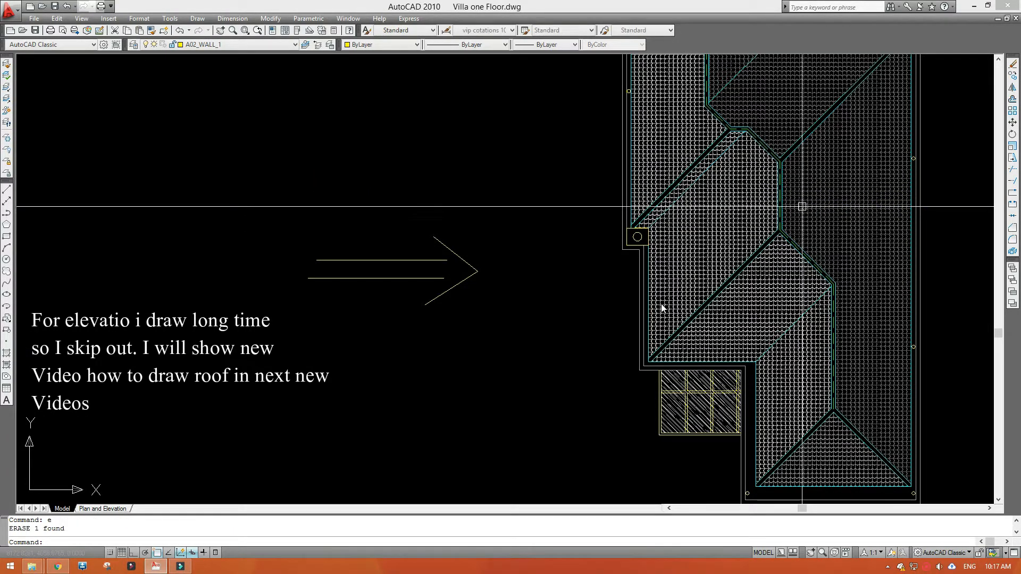
{"action": "left_click", "coordinate": [532, 229]}
{"action": "left_click", "coordinate": [410, 292]}
{"action": "type", "text": "e"}
{"action": "key", "text": "Return"}
{"action": "scroll", "coordinate": [410, 269], "scroll_direction": "down", "scroll_amount": 8}
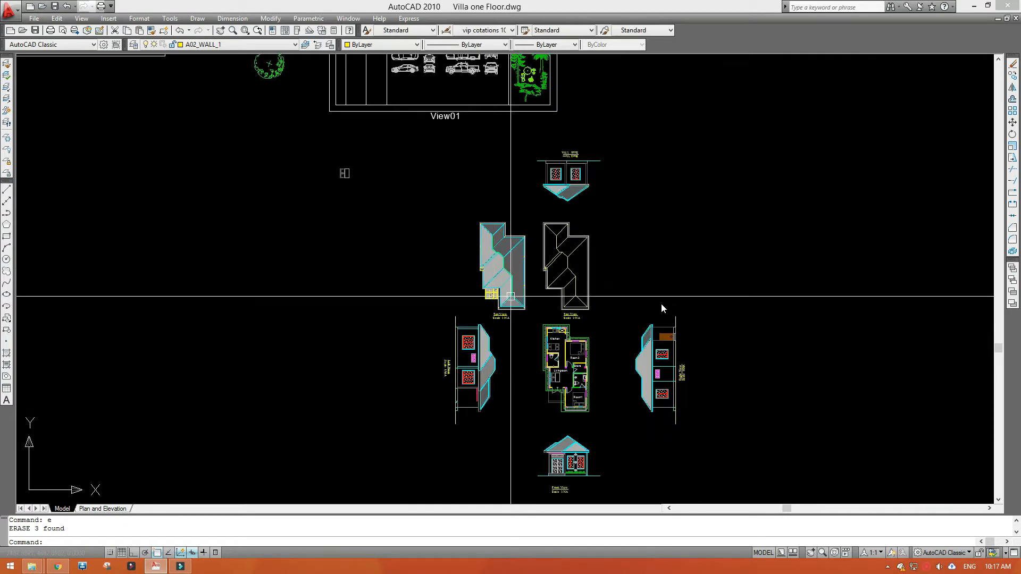
{"action": "middle_click_drag", "start_coordinate": [473, 295], "coordinate": [458, 278]}
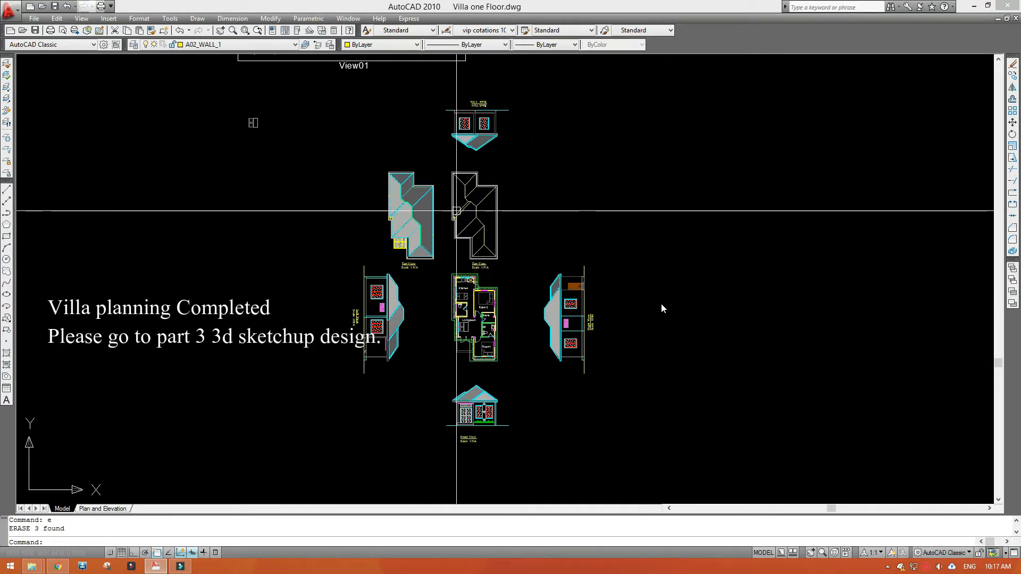